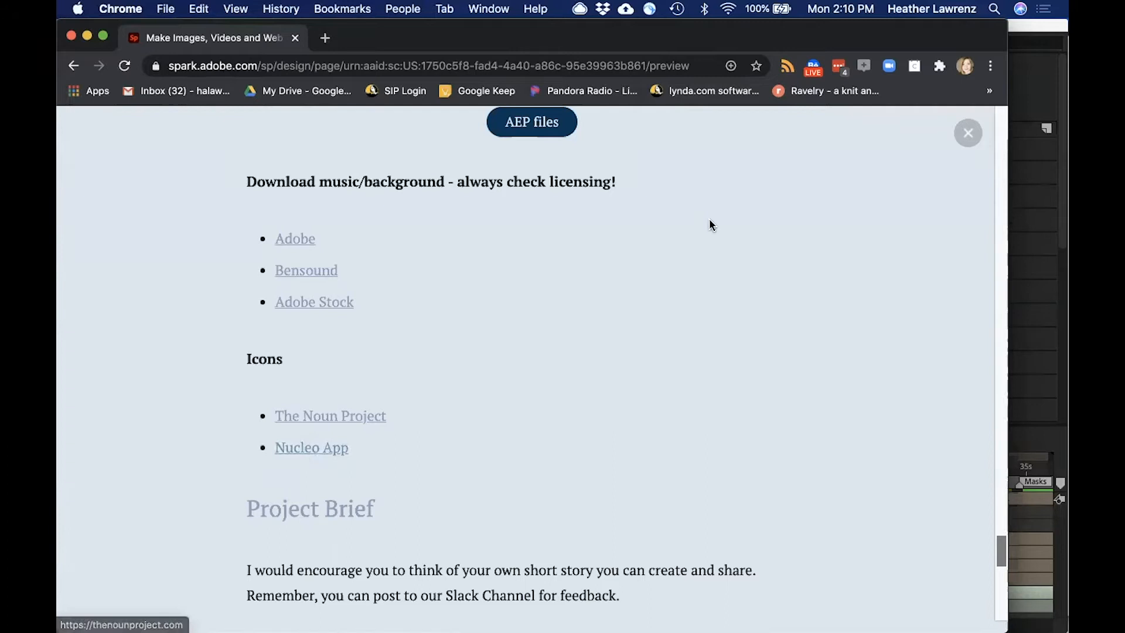
# Step: Switch to After Effects, briefly preview the opening of the Final composition, and return the playhead to the start
pyautogui.click(1038, 228)
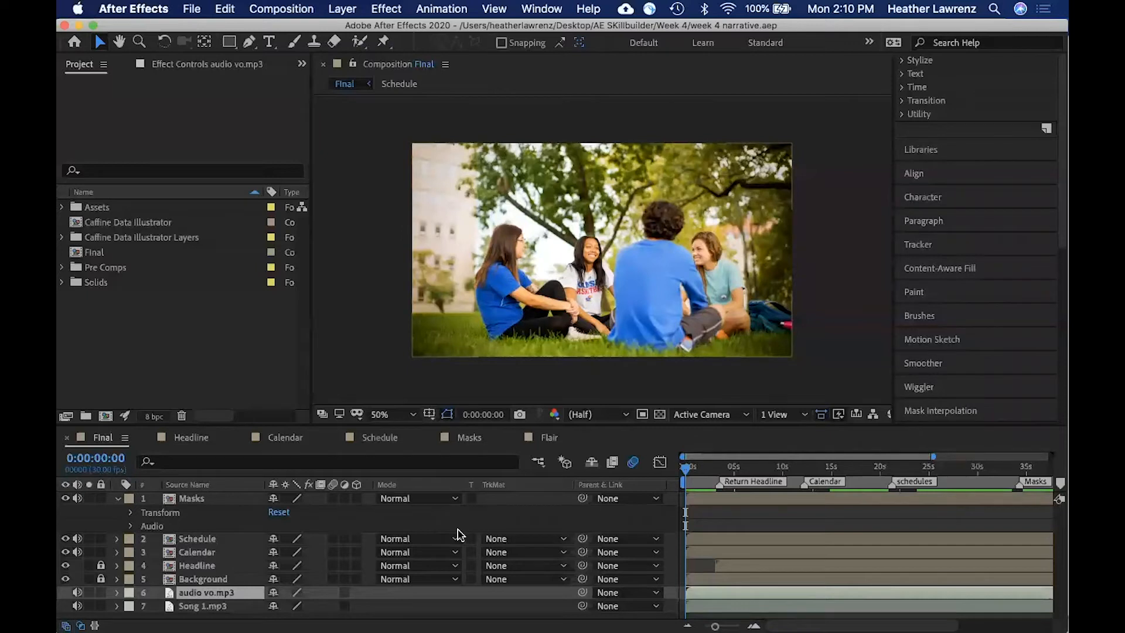
pyautogui.click(685, 472)
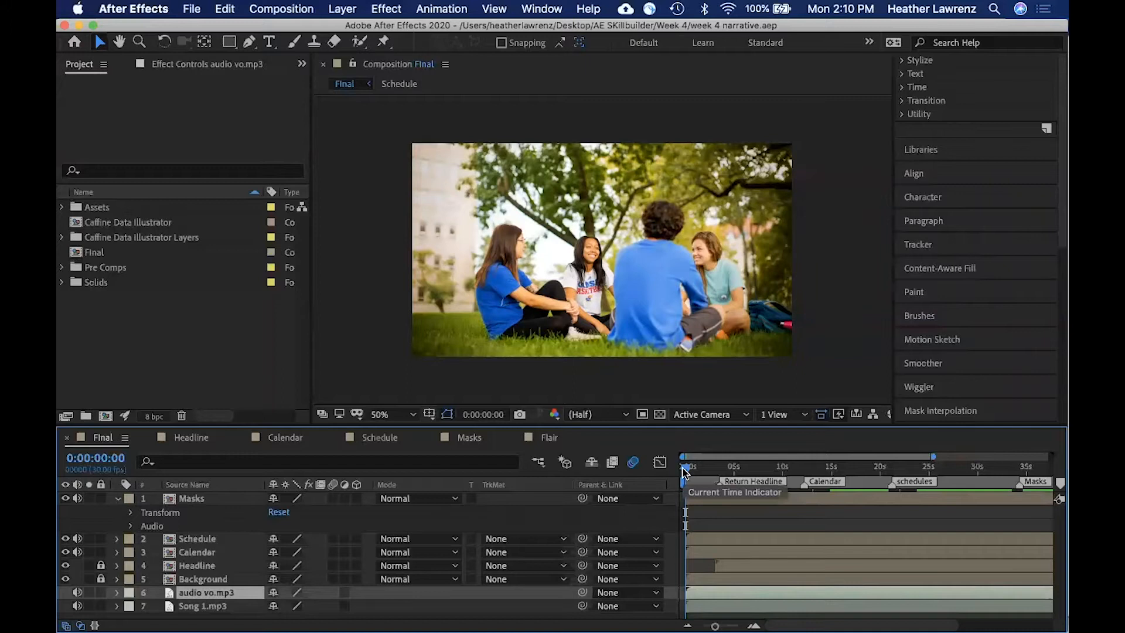
pyautogui.press('space')
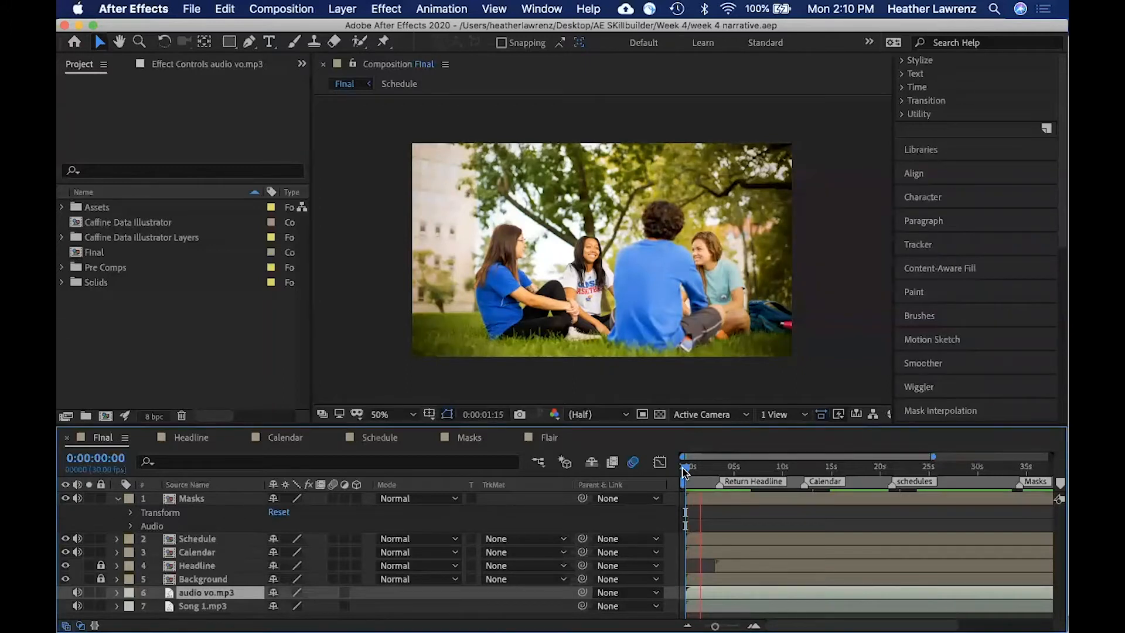
pyautogui.press('space')
pyautogui.moveTo(712, 467); pyautogui.dragTo(618, 471)
# Step: Raise the system volume by nine increments so the composition's audio plays louder
pyautogui.press('XF86AudioRaiseVolume')
pyautogui.press('XF86AudioRaiseVolume')
pyautogui.press('XF86AudioRaiseVolume')
pyautogui.press('XF86AudioRaiseVolume')
pyautogui.press('XF86AudioRaiseVolume')
pyautogui.press('XF86AudioRaiseVolume')
pyautogui.press('XF86AudioRaiseVolume')
pyautogui.press('XF86AudioRaiseVolume')
pyautogui.press('XF86AudioRaiseVolume')
# Step: Play the Final composition from the start to 0:00:49:27, lowering the system volume by three increments during playback
pyautogui.moveTo(311, 601)
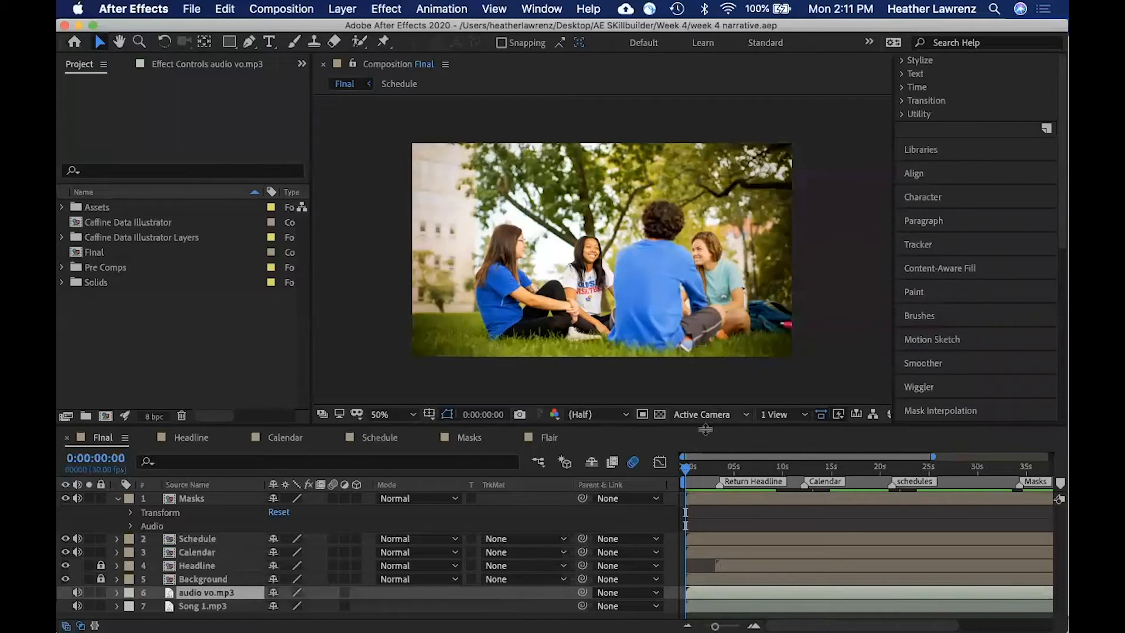
pyautogui.click(684, 471)
pyautogui.press('space')
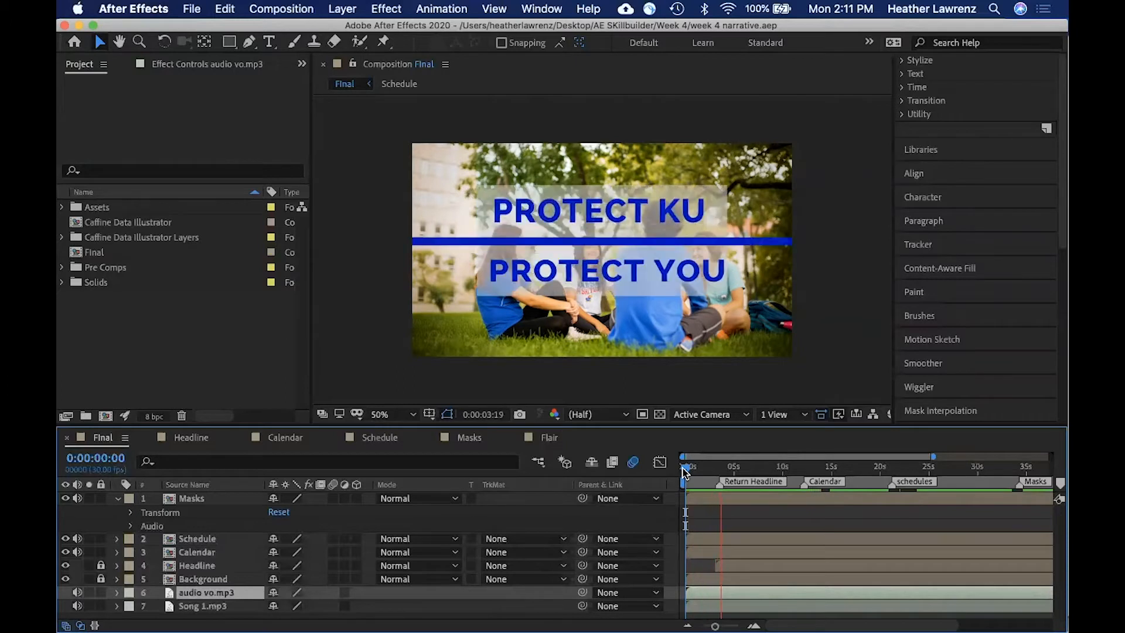
pyautogui.press('XF86AudioLowerVolume')
pyautogui.press('XF86AudioLowerVolume')
pyautogui.press('XF86AudioLowerVolume')
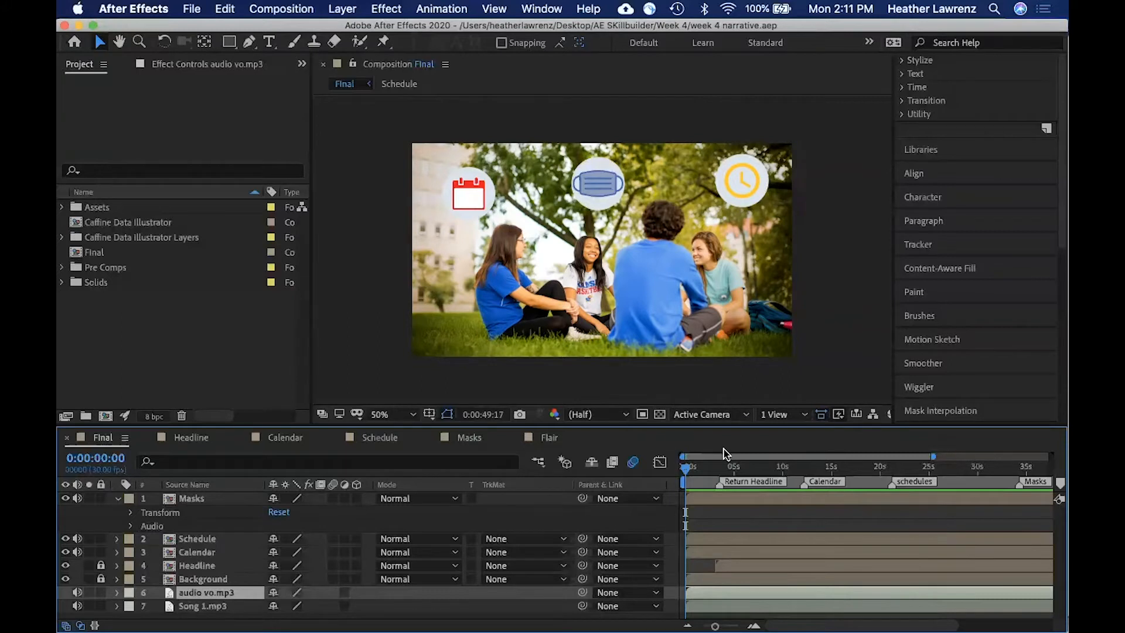
pyautogui.press('space')
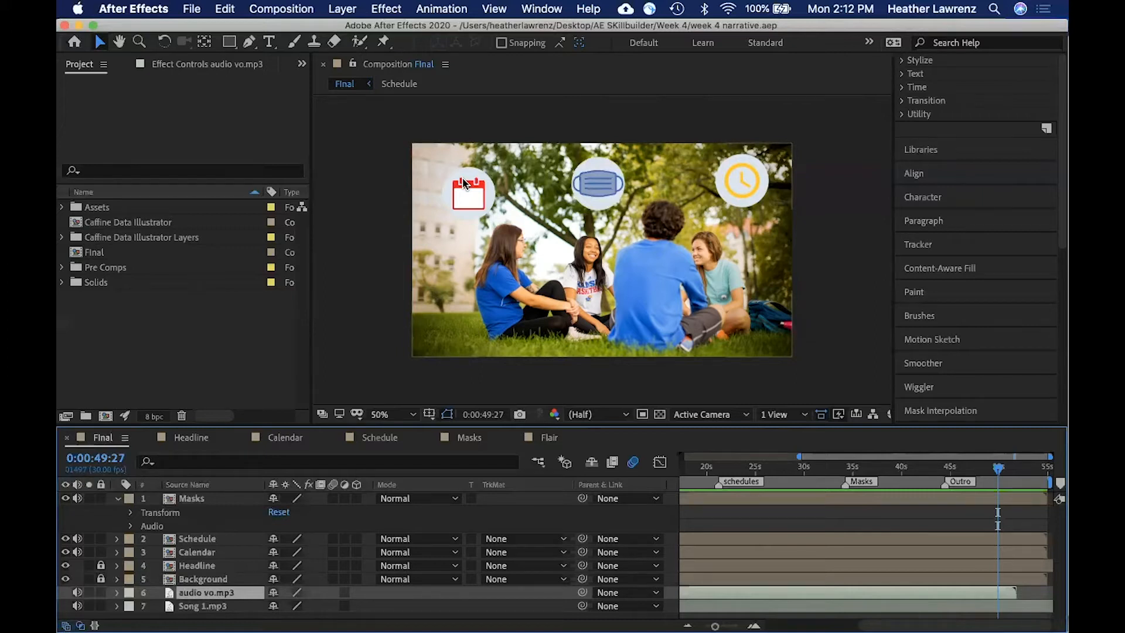
# Step: Close the current project and create a new composition named Final Comp with a duration of 55 seconds
pyautogui.click(191, 9)
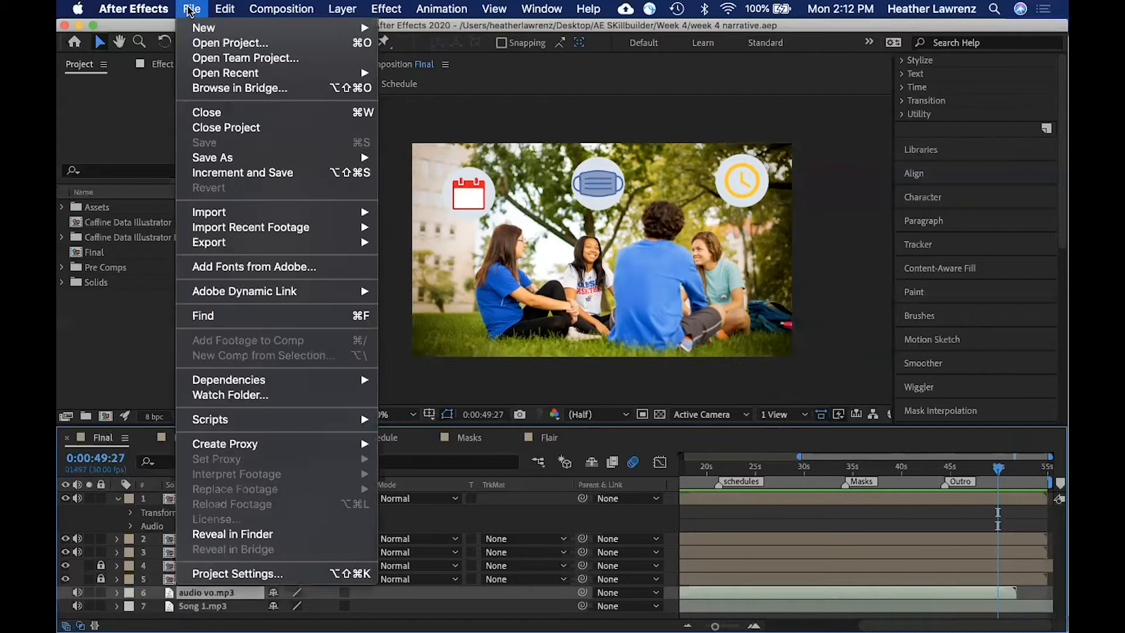
pyautogui.click(209, 127)
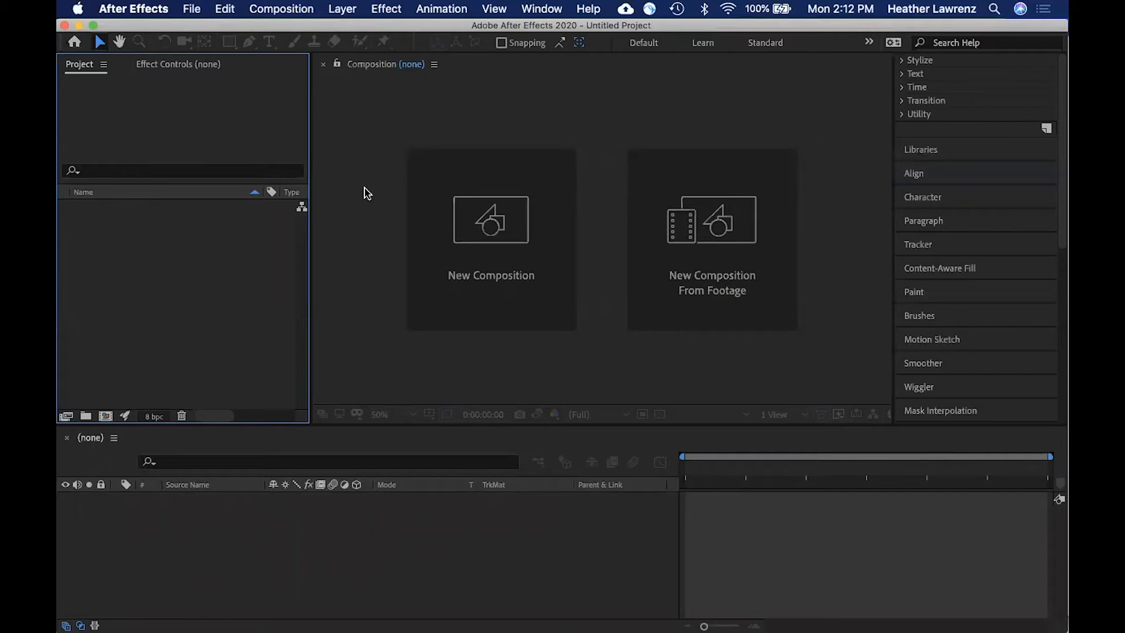
pyautogui.click(476, 229)
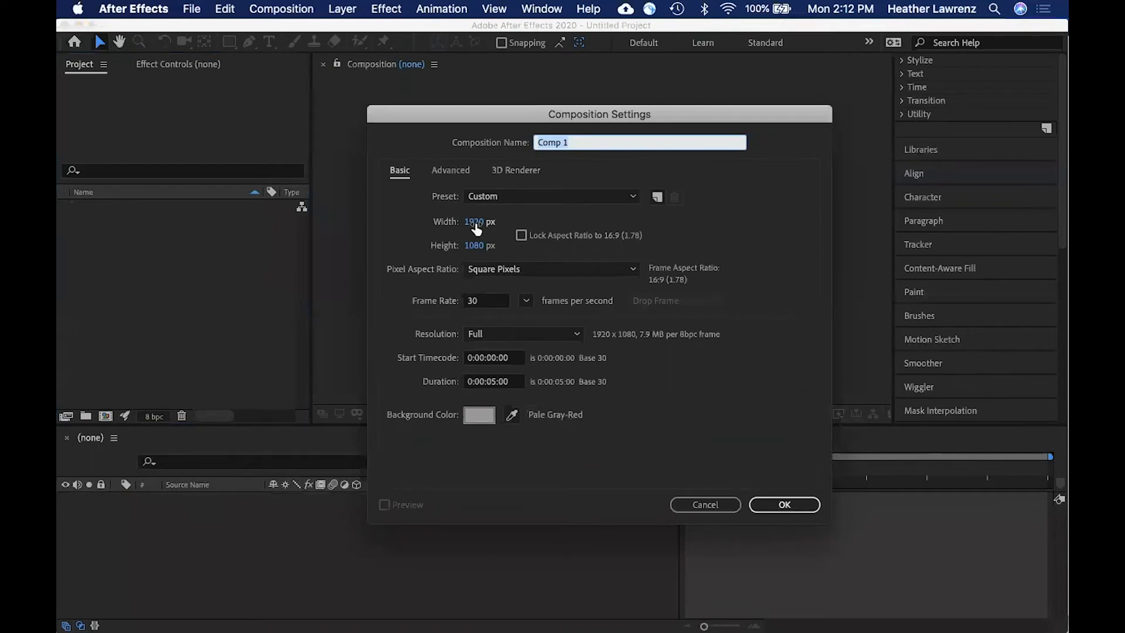
pyautogui.write('Final')
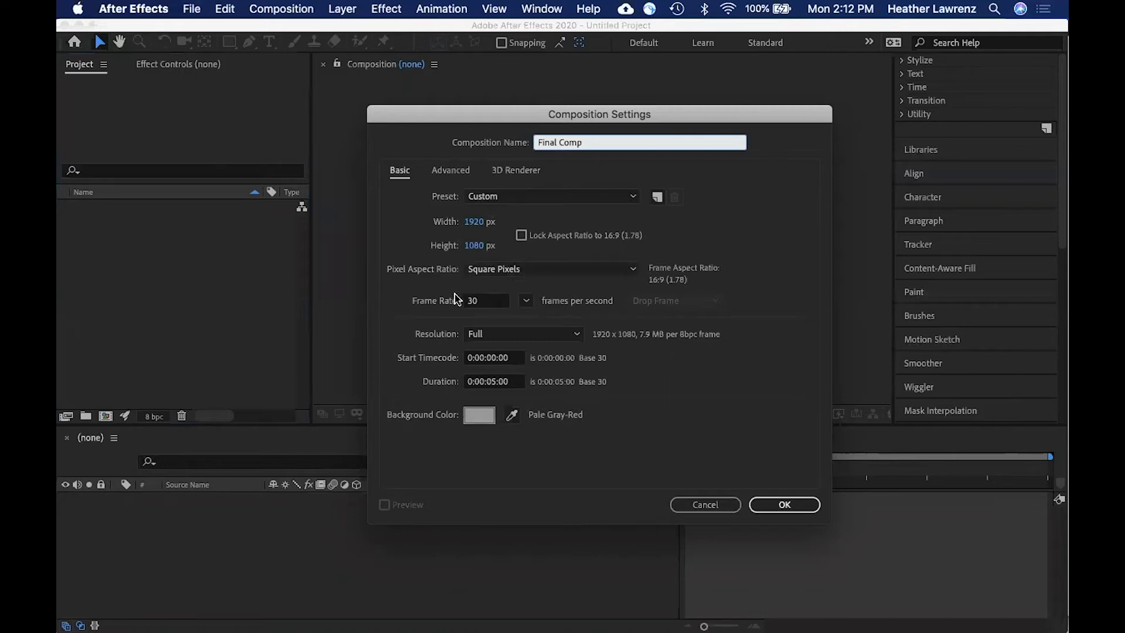
pyautogui.click(495, 383)
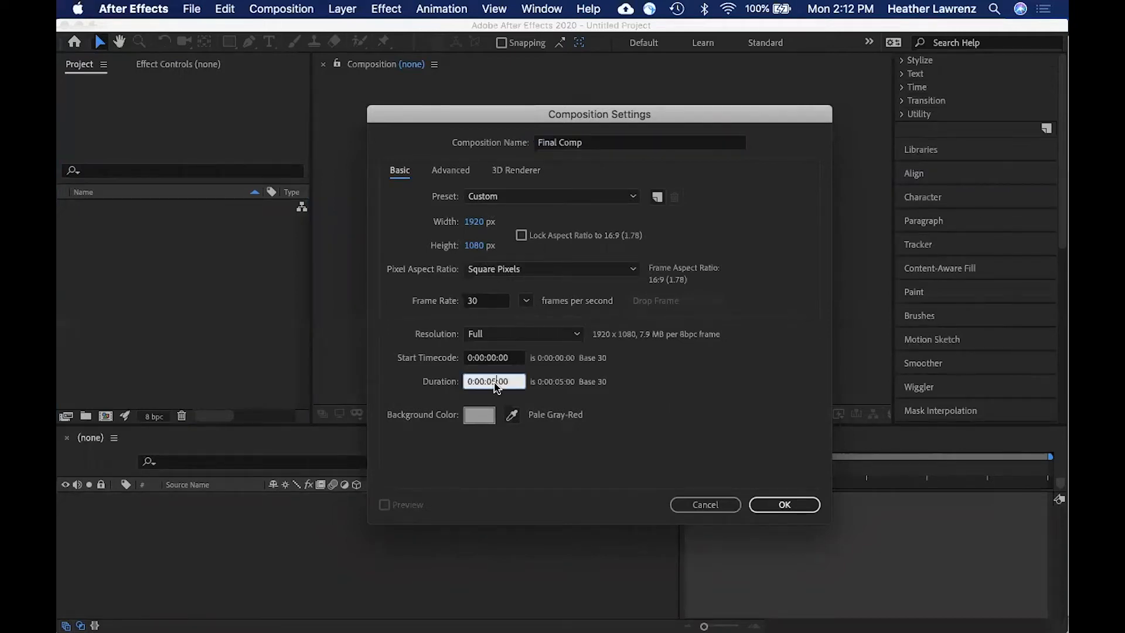
pyautogui.press('BackSpace')
pyautogui.press('BackSpace')
pyautogui.write('55')
pyautogui.click(771, 507)
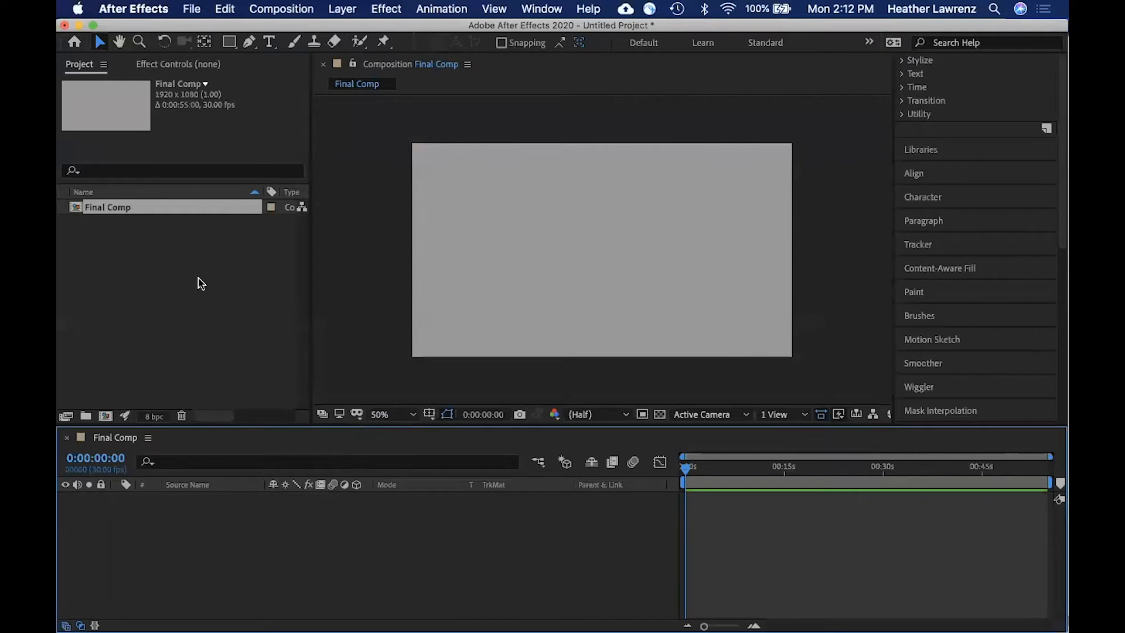
# Step: Import all files from the Assetts folder as footage, except Caffine Data Illustrator.ai
pyautogui.click(139, 339)
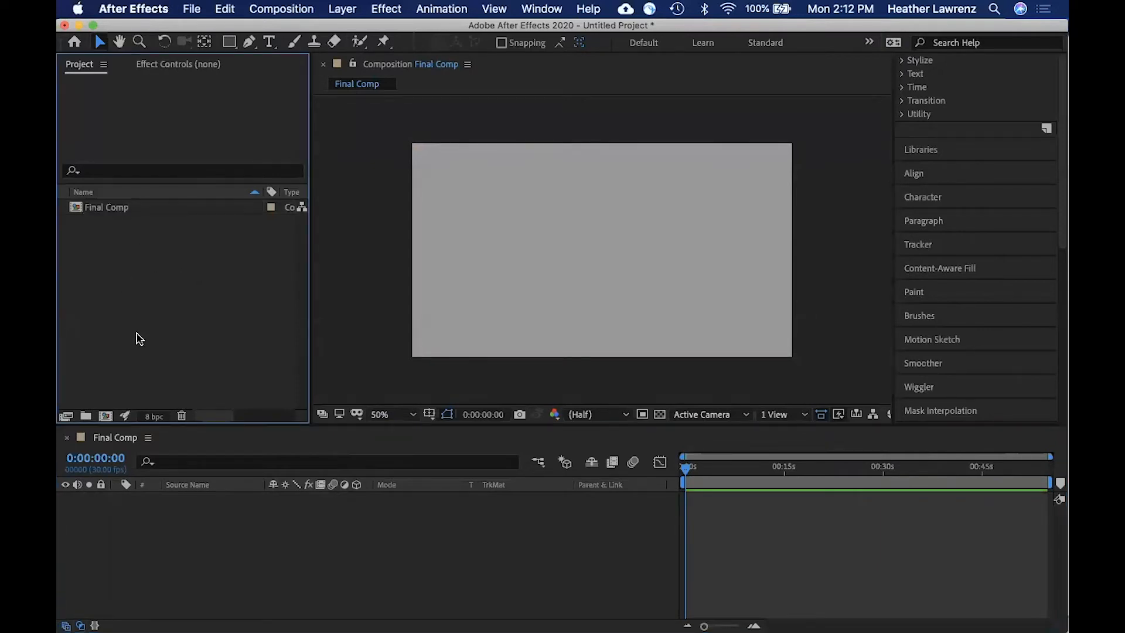
pyautogui.doubleClick(139, 339)
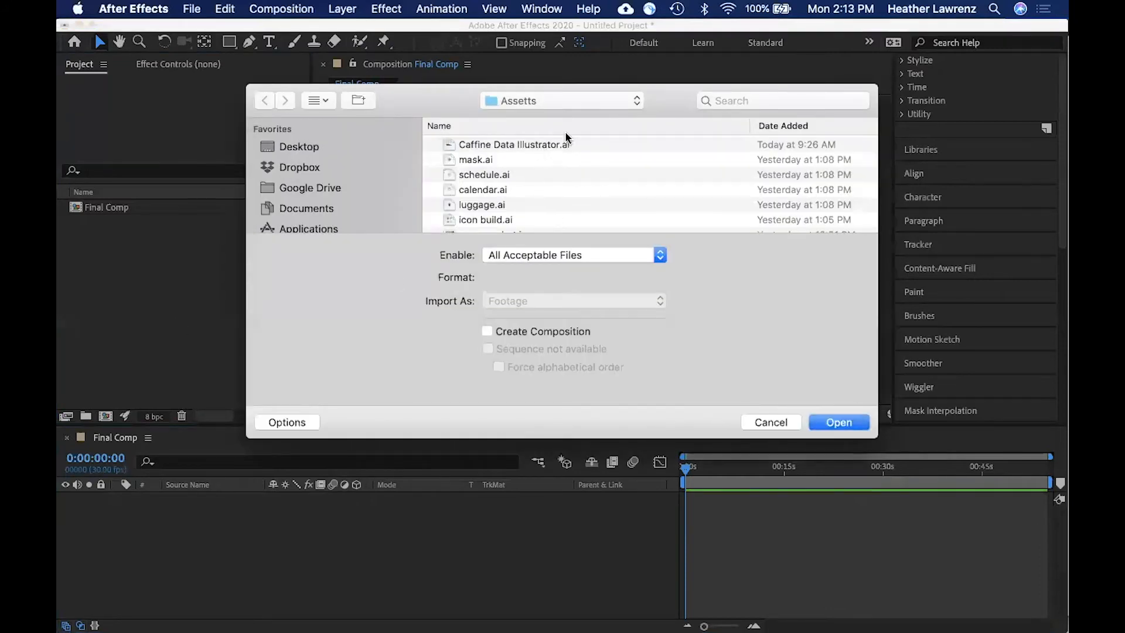
pyautogui.click(608, 103)
pyautogui.click(607, 101)
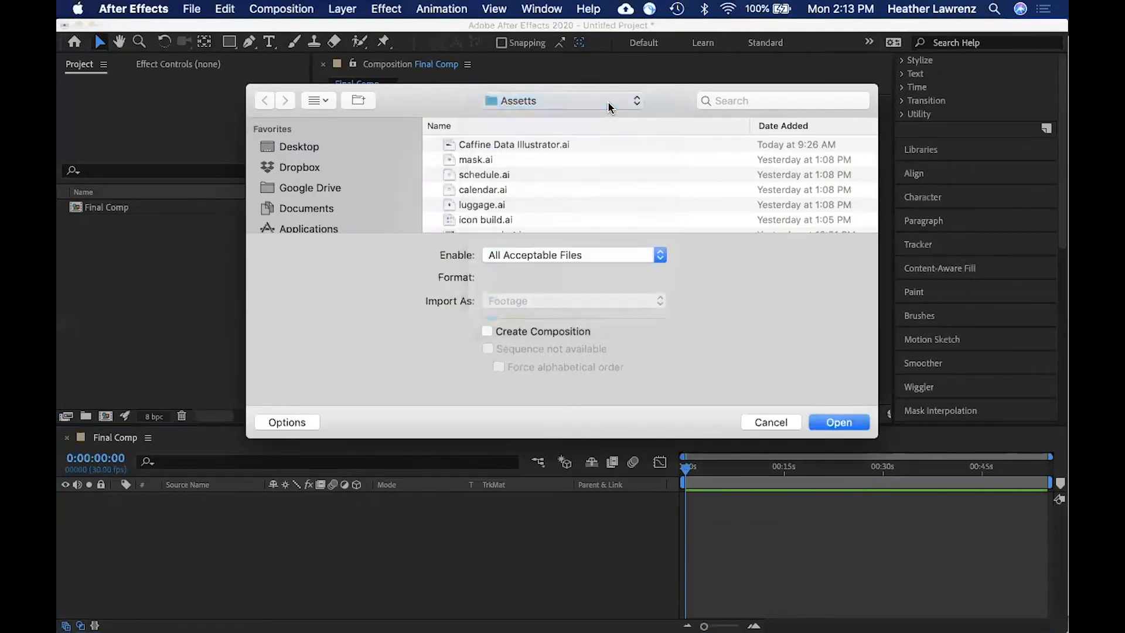
pyautogui.click(483, 164)
pyautogui.scroll(-4, 567, 199)
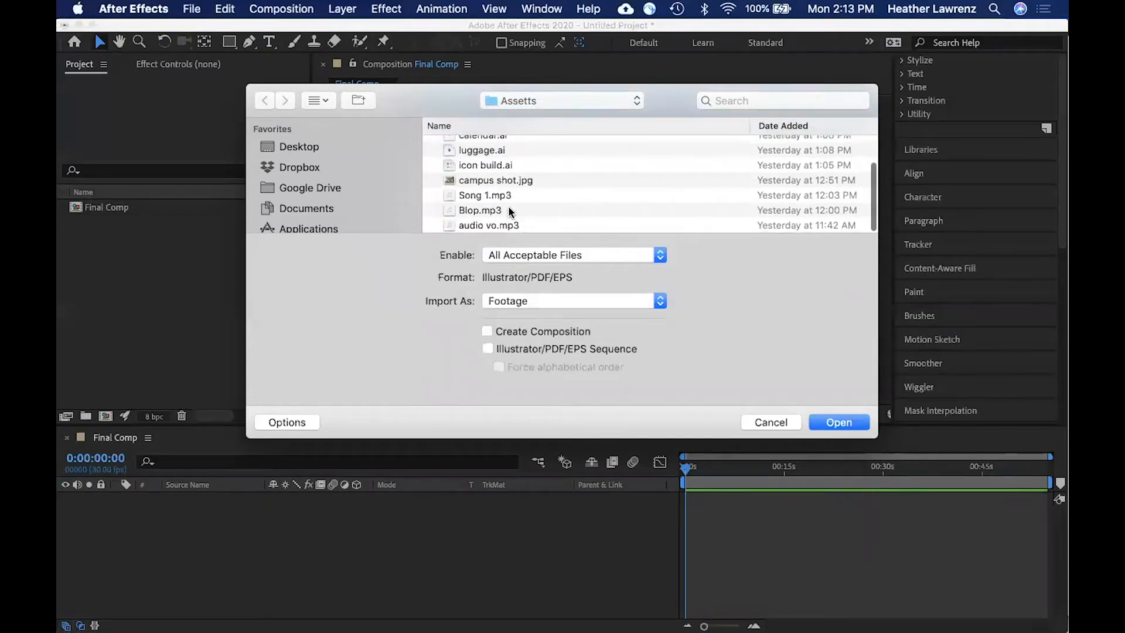
pyautogui.moveTo(491, 227); pyautogui.dragTo(451, 146)
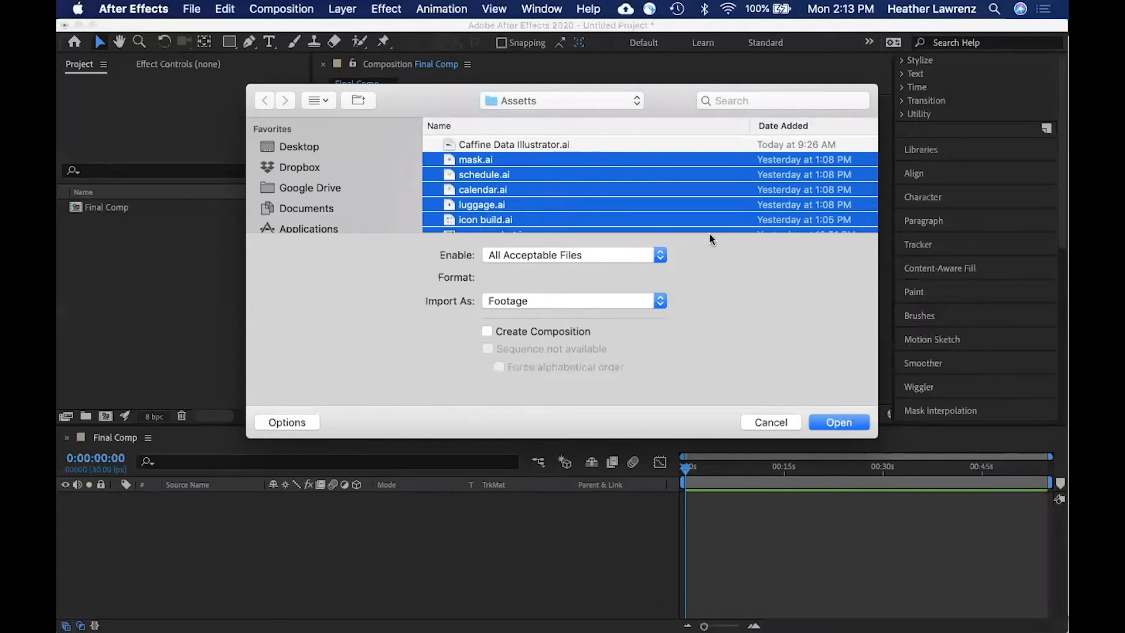
pyautogui.click(846, 421)
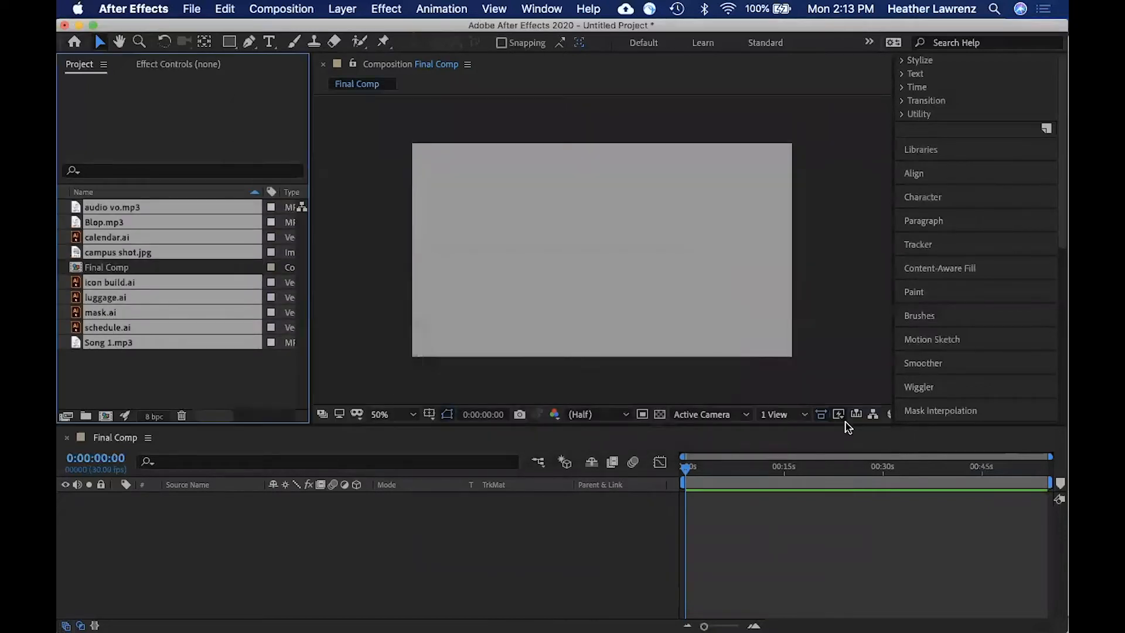
# Step: Create three top-level project folders named Asset, Precomp and Solids
pyautogui.click(146, 377)
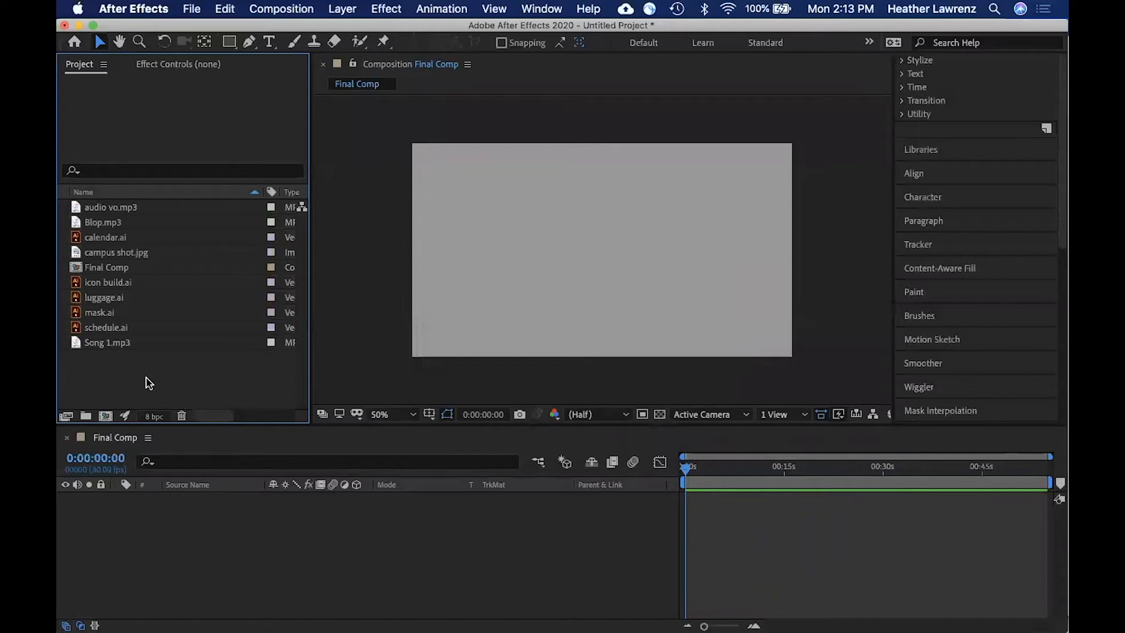
pyautogui.click(86, 415)
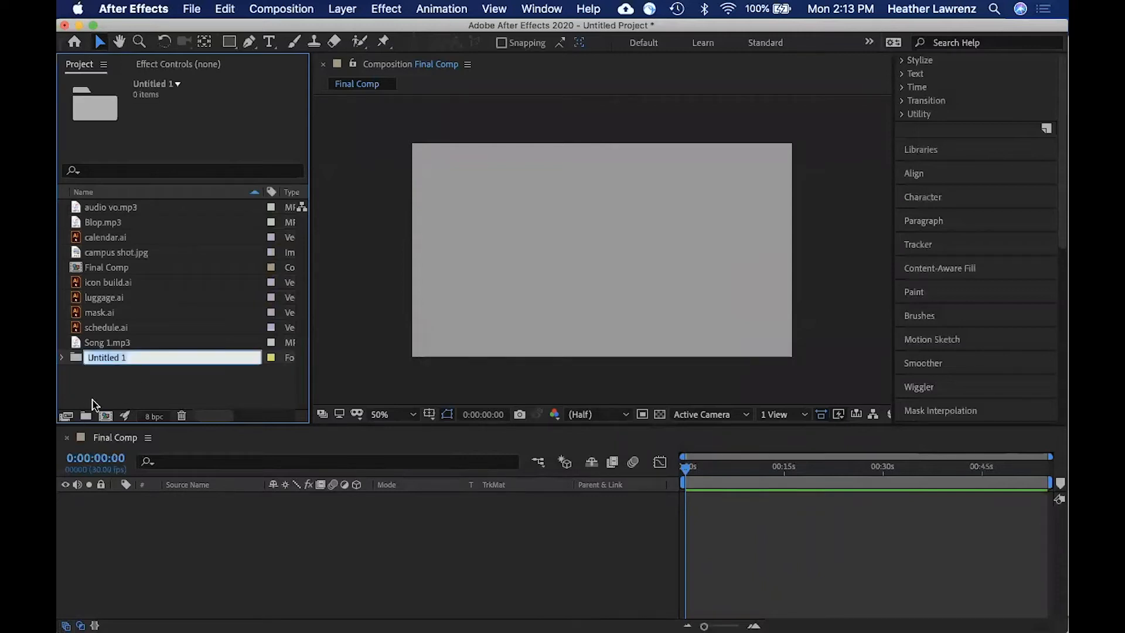
pyautogui.write('Asset')
pyautogui.click(149, 387)
pyautogui.rightClick(149, 387)
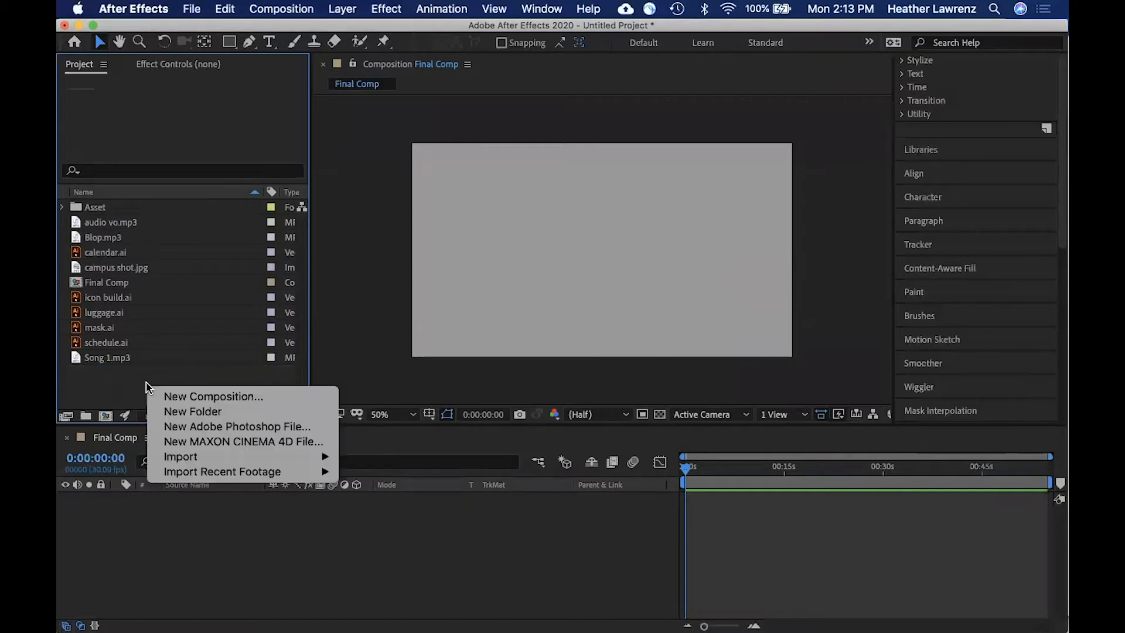
pyautogui.click(176, 411)
pyautogui.write('Precomp')
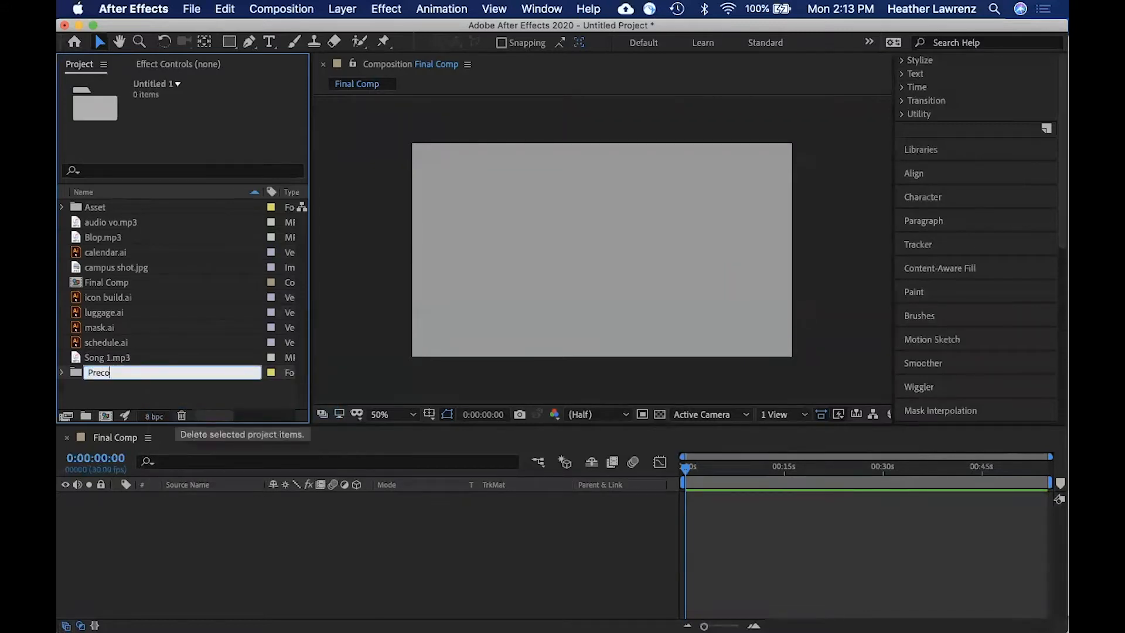
pyautogui.click(169, 390)
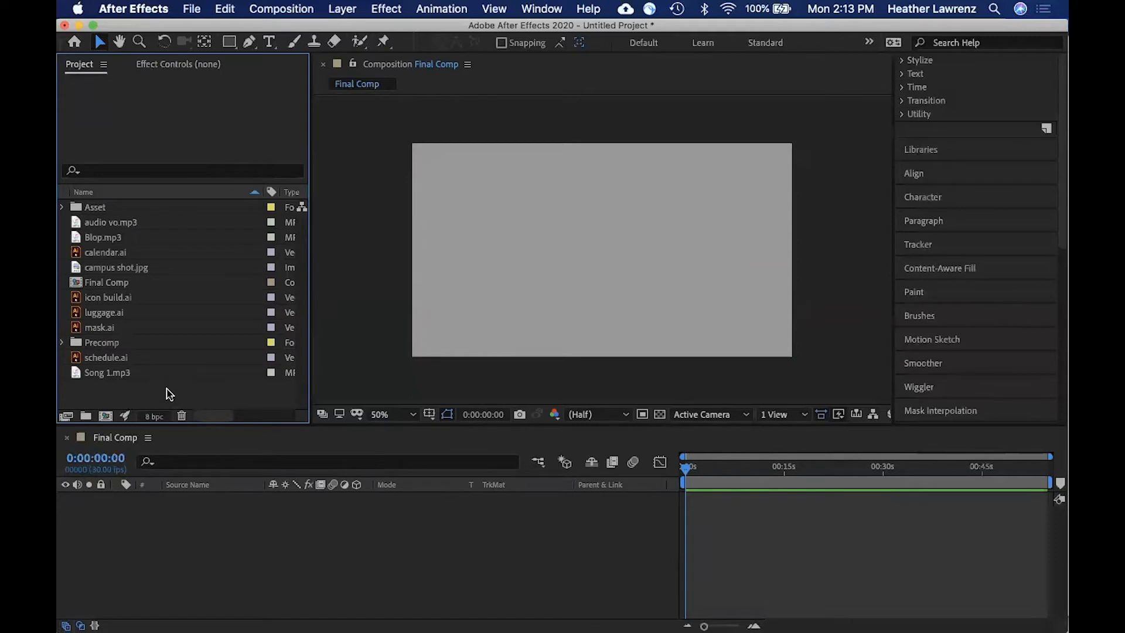
pyautogui.rightClick(170, 393)
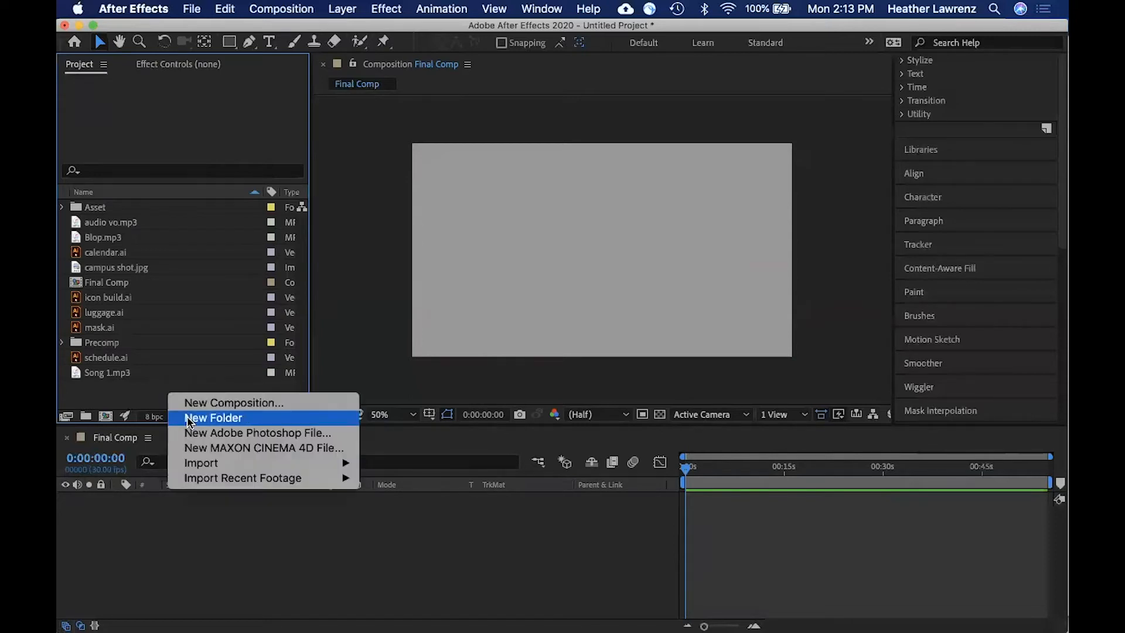
pyautogui.click(188, 417)
pyautogui.write('Solids')
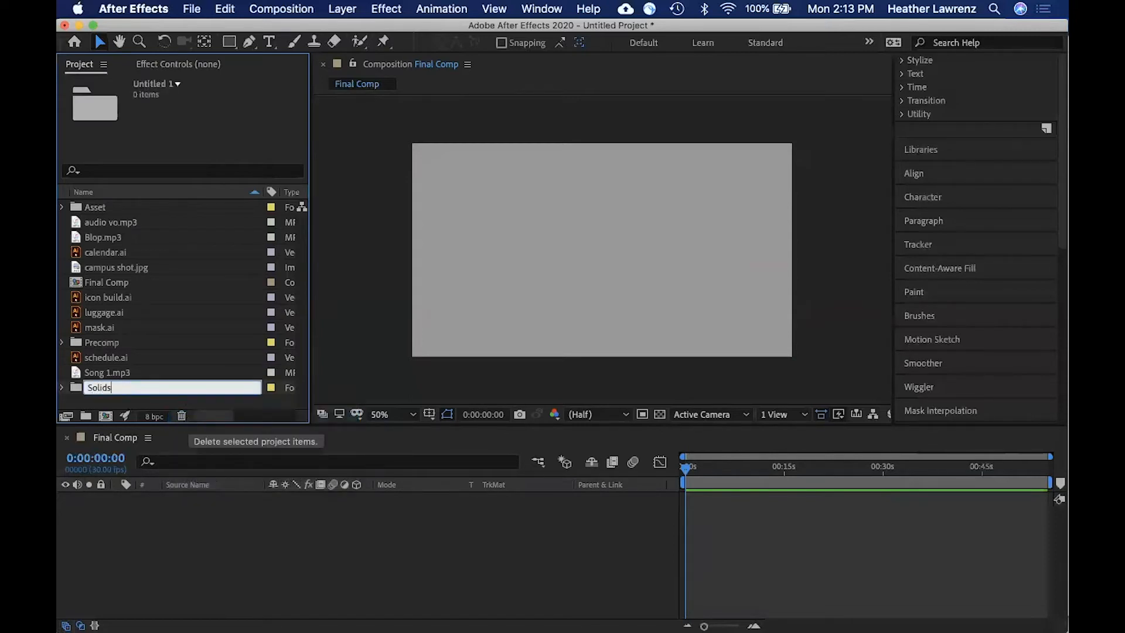
# Step: Move all the imported audio, image and Illustrator files into the Asset folder, leaving Final Comp outside it
pyautogui.click(112, 222)
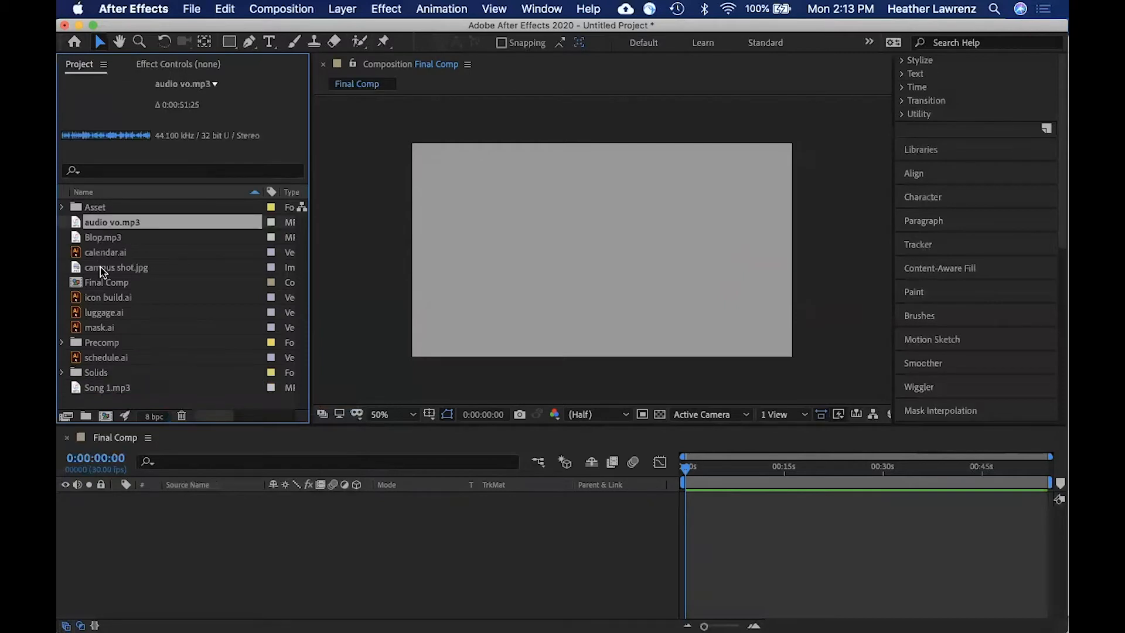
pyautogui.keyDown('shift'); pyautogui.click(100, 271); pyautogui.keyUp('shift')
pyautogui.moveTo(101, 271); pyautogui.dragTo(83, 210)
pyautogui.click(92, 235)
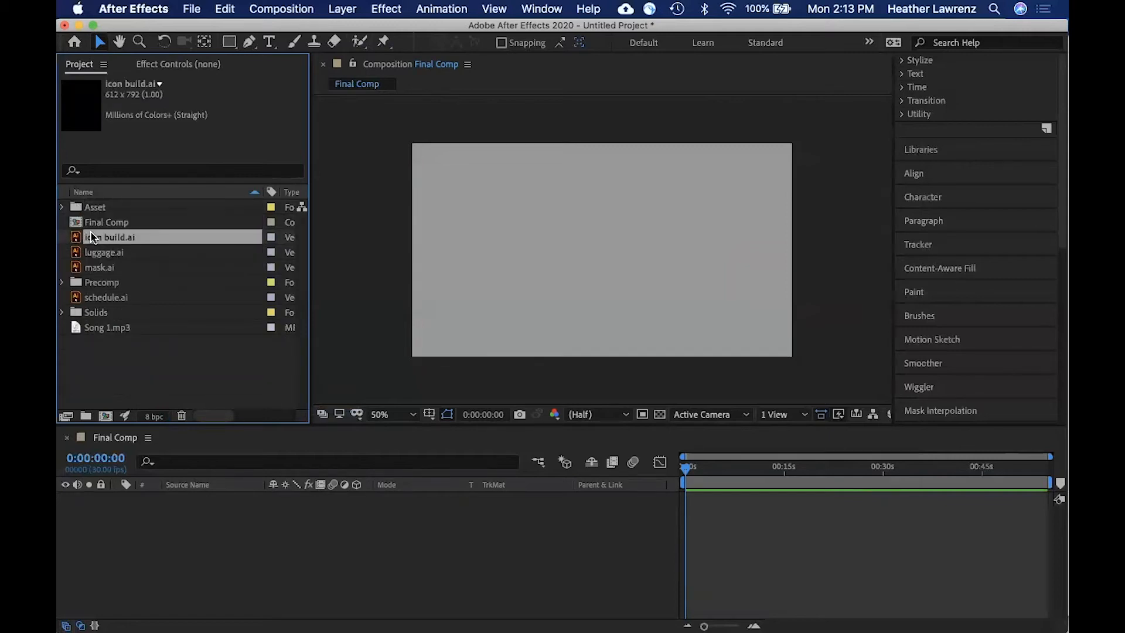
pyautogui.keyDown('shift'); pyautogui.click(92, 271); pyautogui.keyUp('shift')
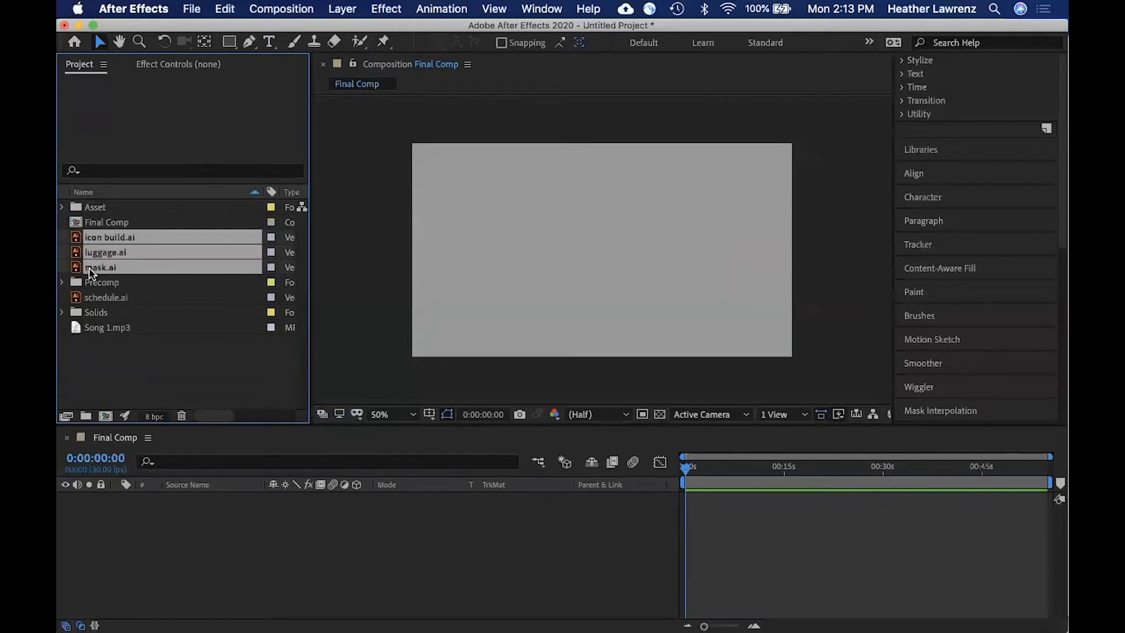
pyautogui.keyDown('super'); pyautogui.click(99, 298); pyautogui.keyUp('super')
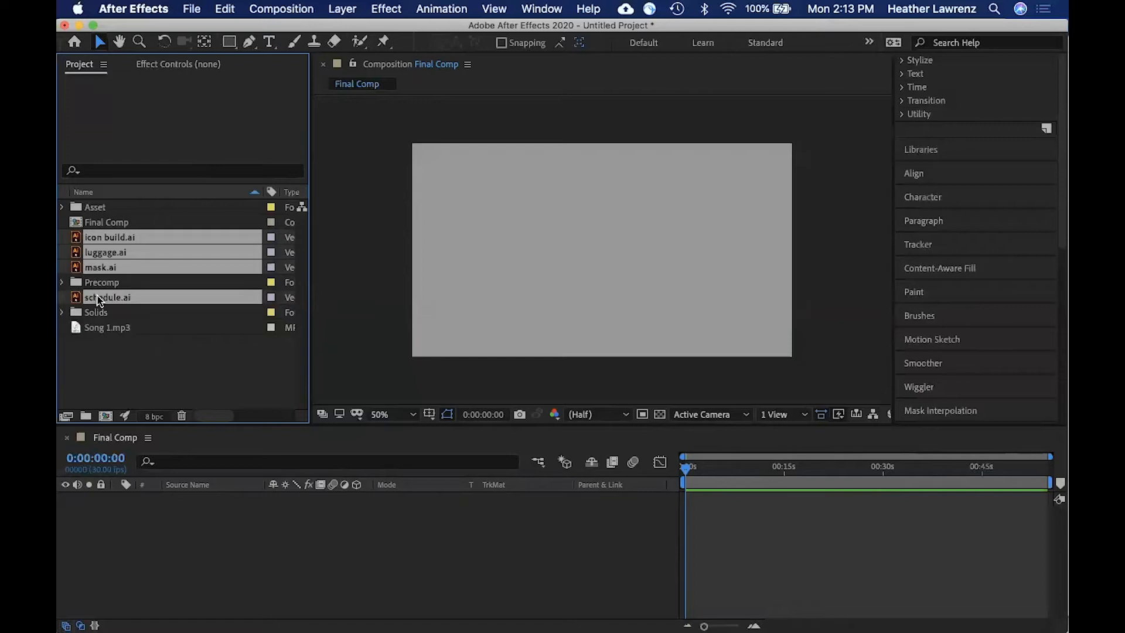
pyautogui.keyDown('super'); pyautogui.click(106, 329); pyautogui.keyUp('super')
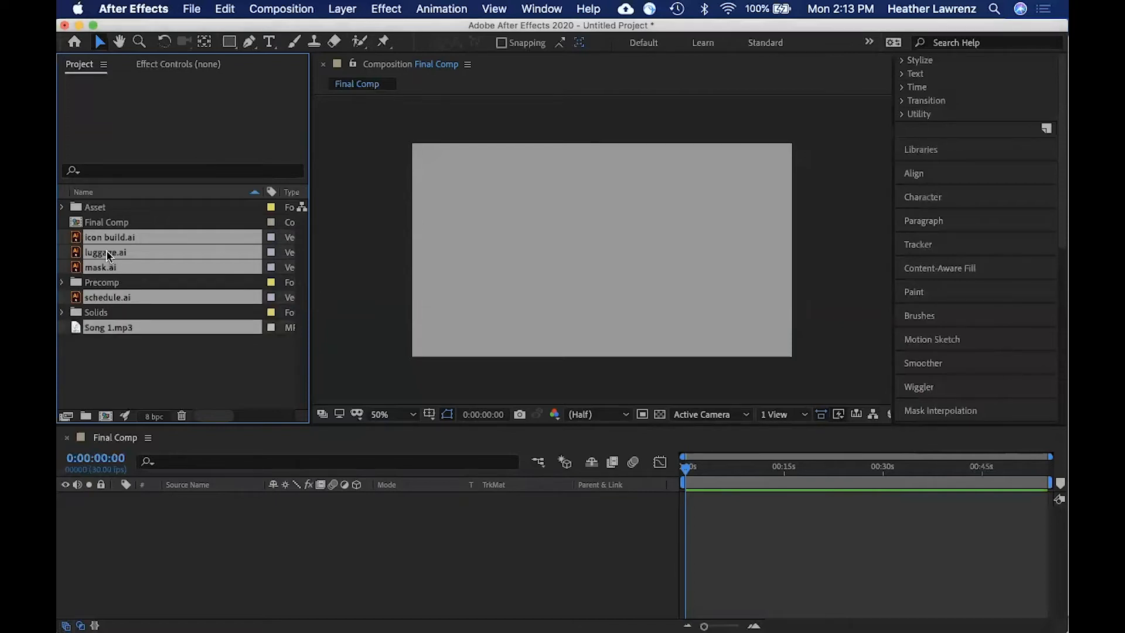
pyautogui.moveTo(102, 239); pyautogui.dragTo(77, 210)
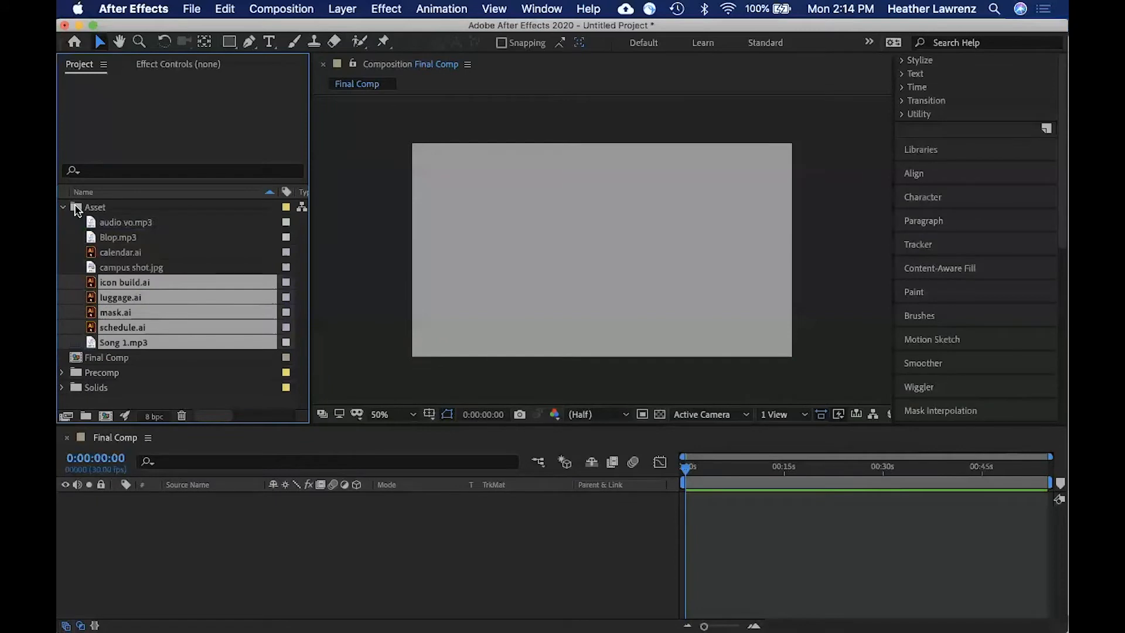
pyautogui.click(71, 265)
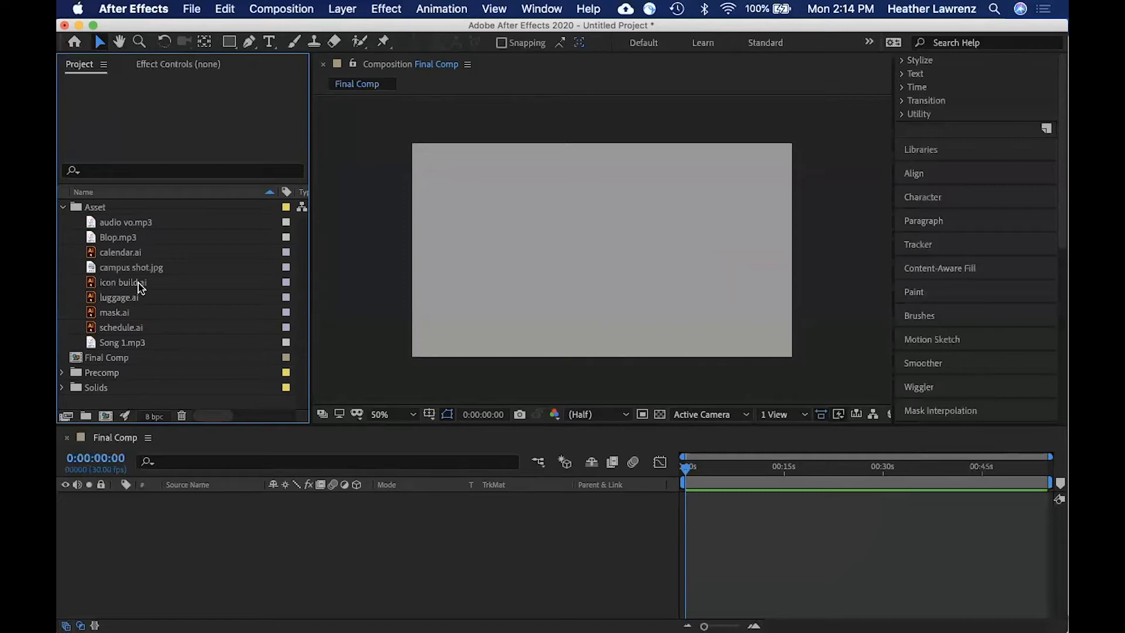
# Step: Place campus shot.jpg in Final Comp and add an adjustment layer above it
pyautogui.moveTo(110, 267); pyautogui.dragTo(599, 245)
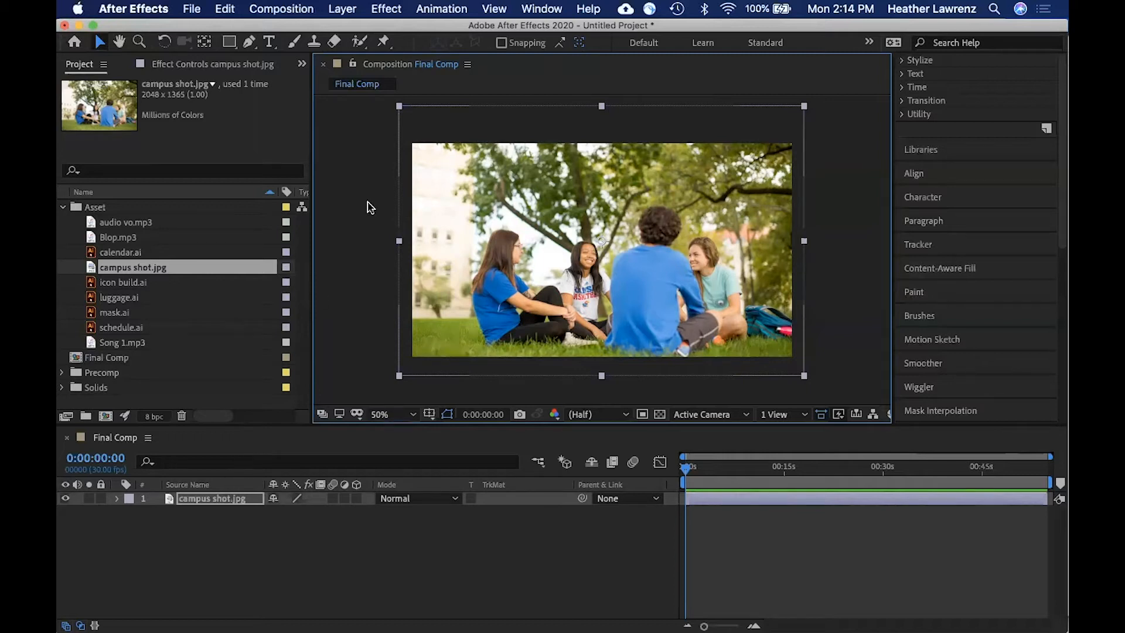
pyautogui.click(344, 8)
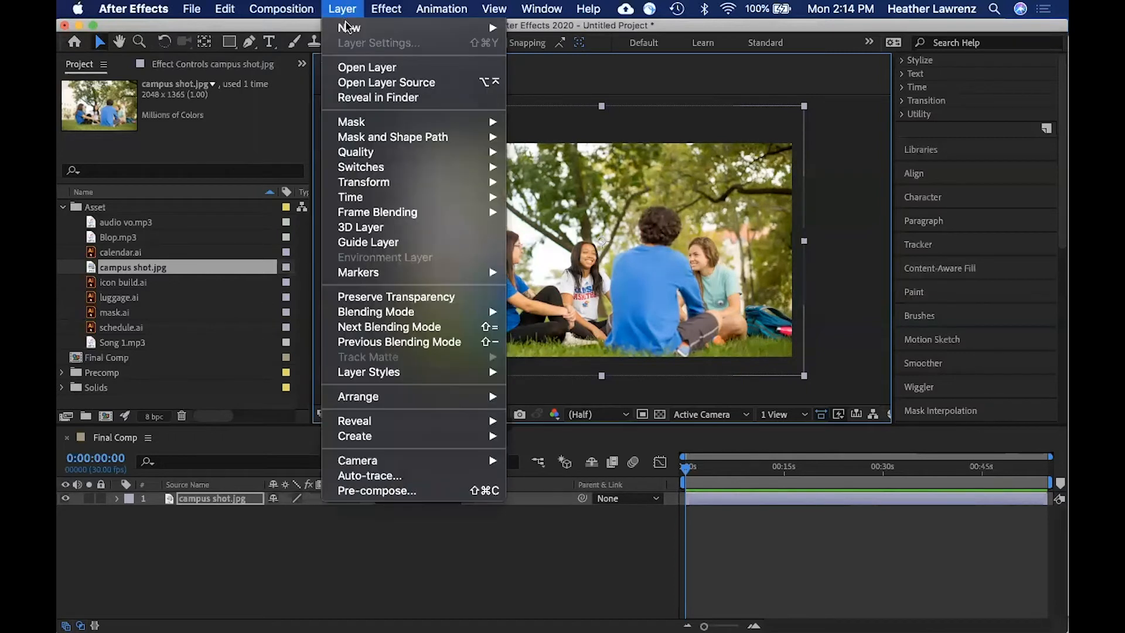
pyautogui.moveTo(349, 29)
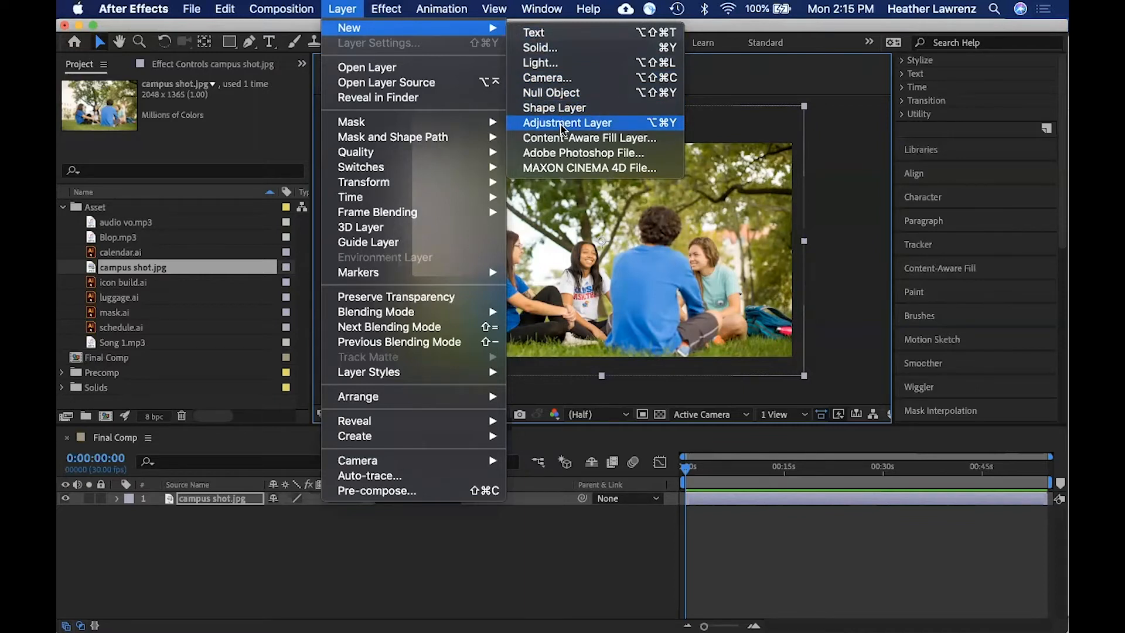
pyautogui.click(562, 124)
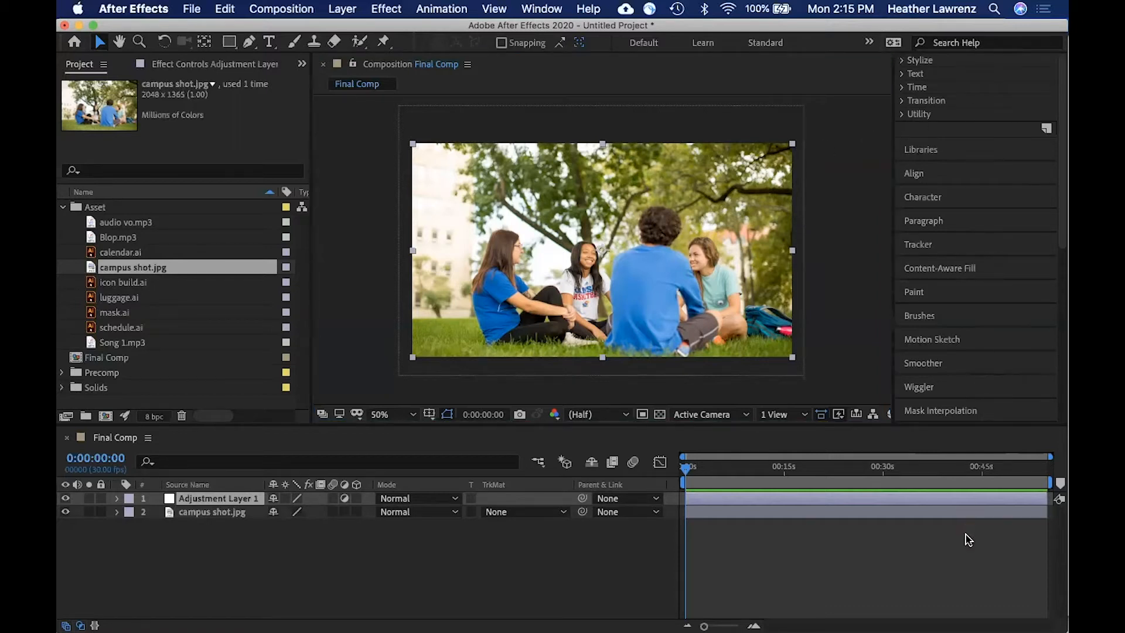
# Step: Find the Lumetri Color effect and apply it to the adjustment layer
pyautogui.scroll(8, 932, 139)
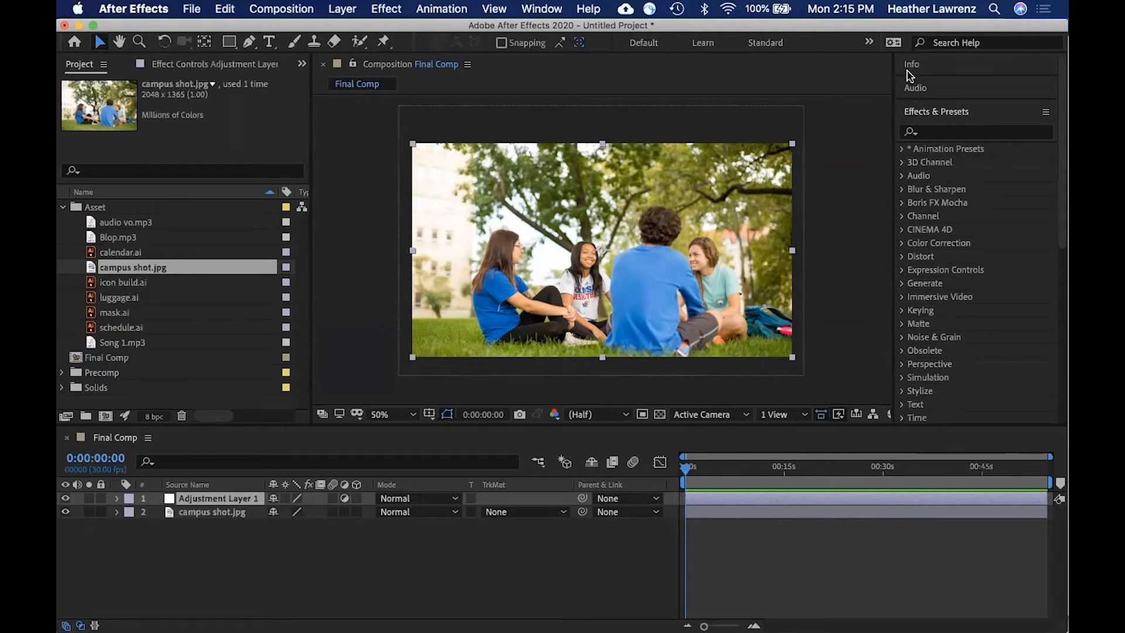
pyautogui.click(536, 9)
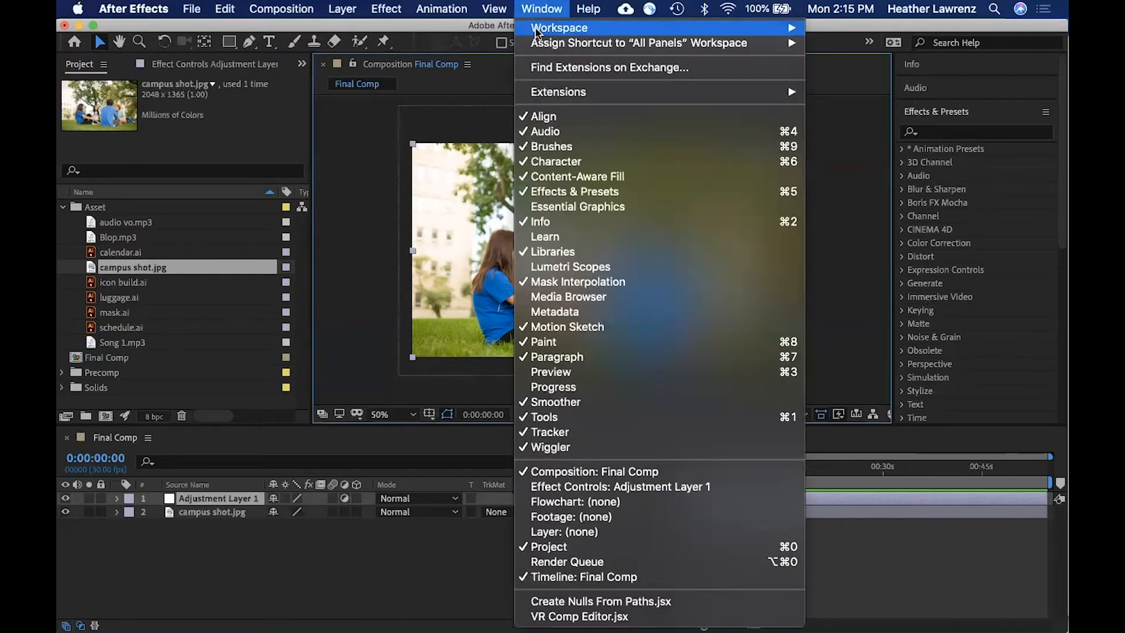
pyautogui.moveTo(538, 36)
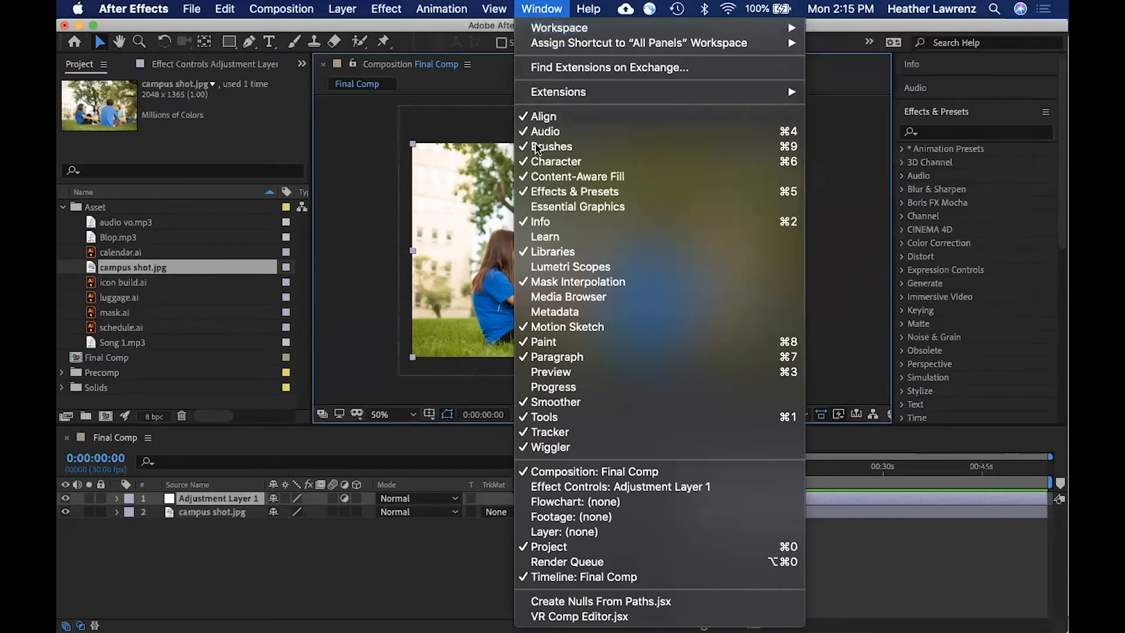
pyautogui.click(549, 195)
pyautogui.click(940, 132)
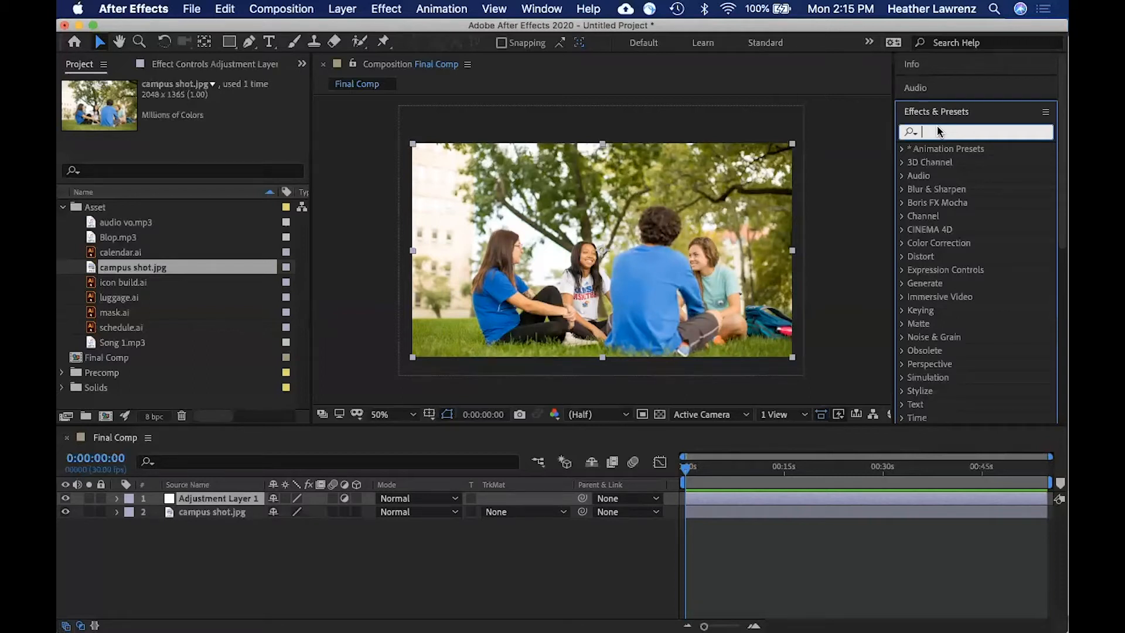
pyautogui.write('lumetri')
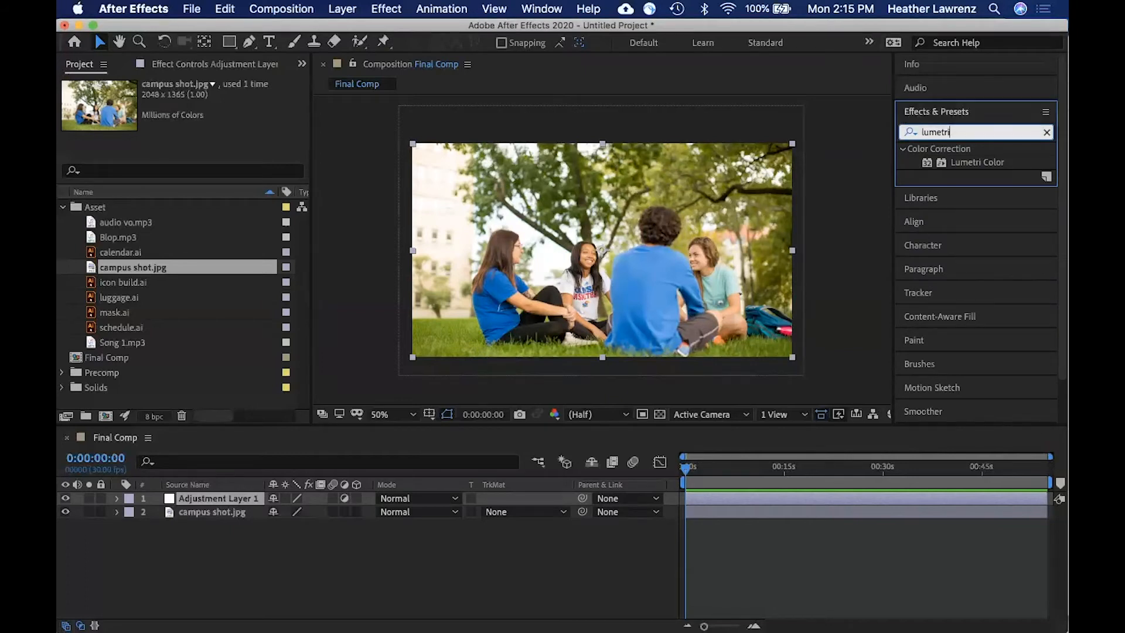
pyautogui.click(938, 164)
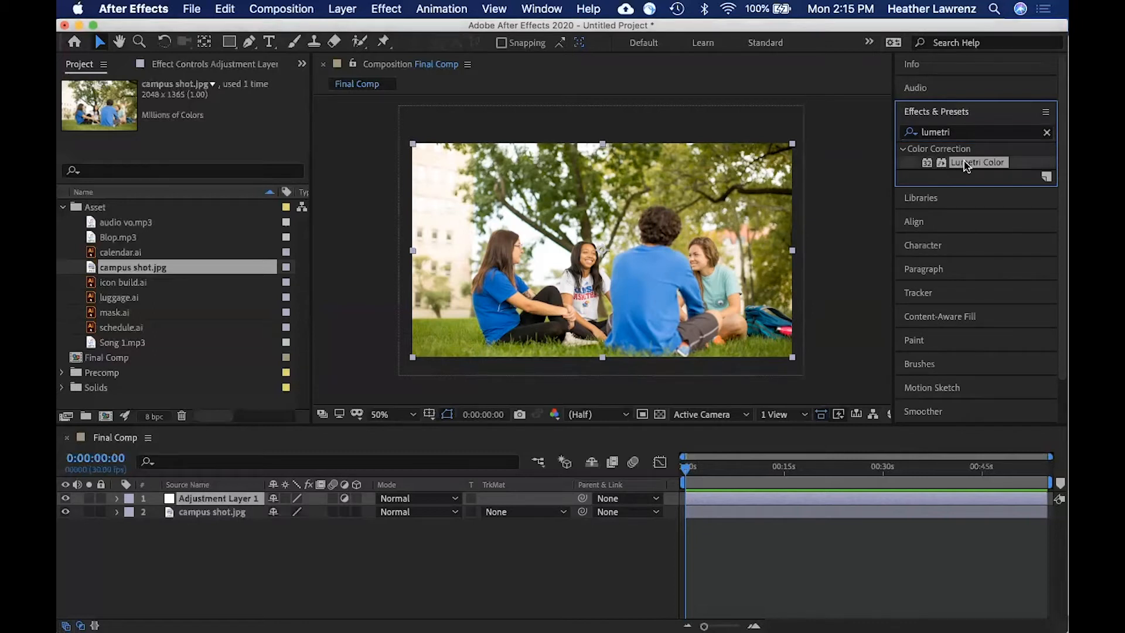
pyautogui.moveTo(966, 164); pyautogui.dragTo(209, 499)
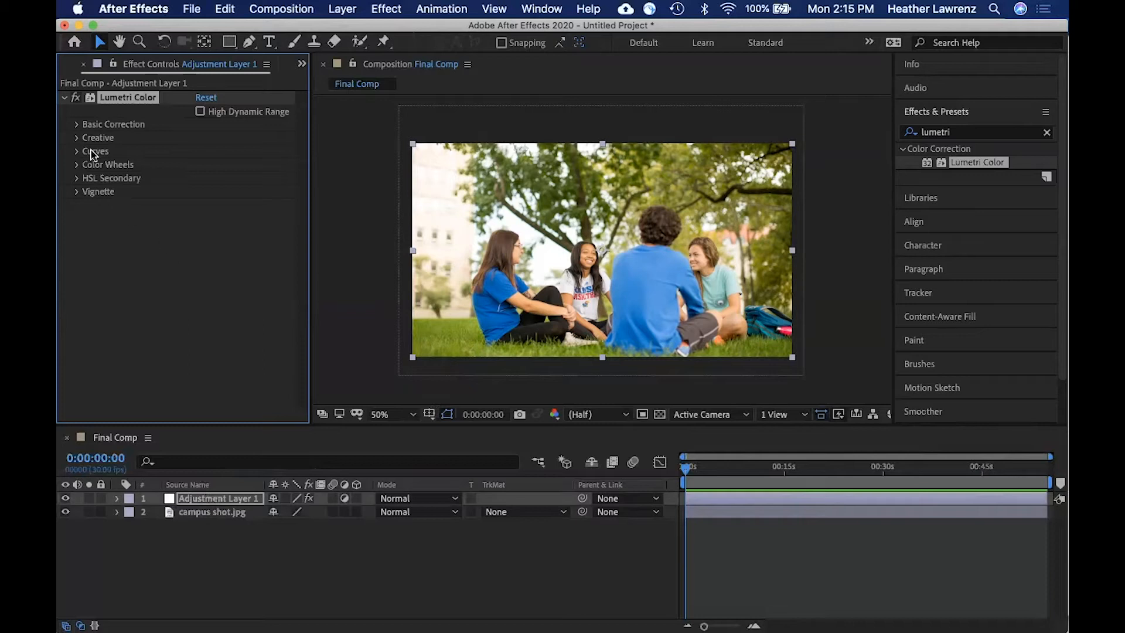
pyautogui.click(76, 125)
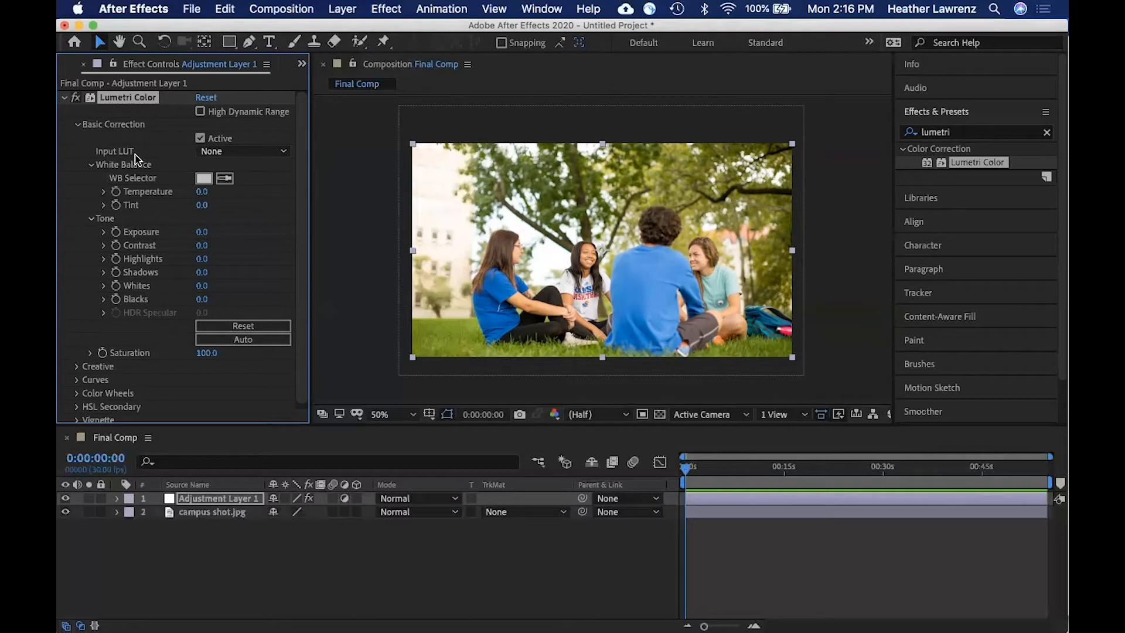
pyautogui.click(218, 154)
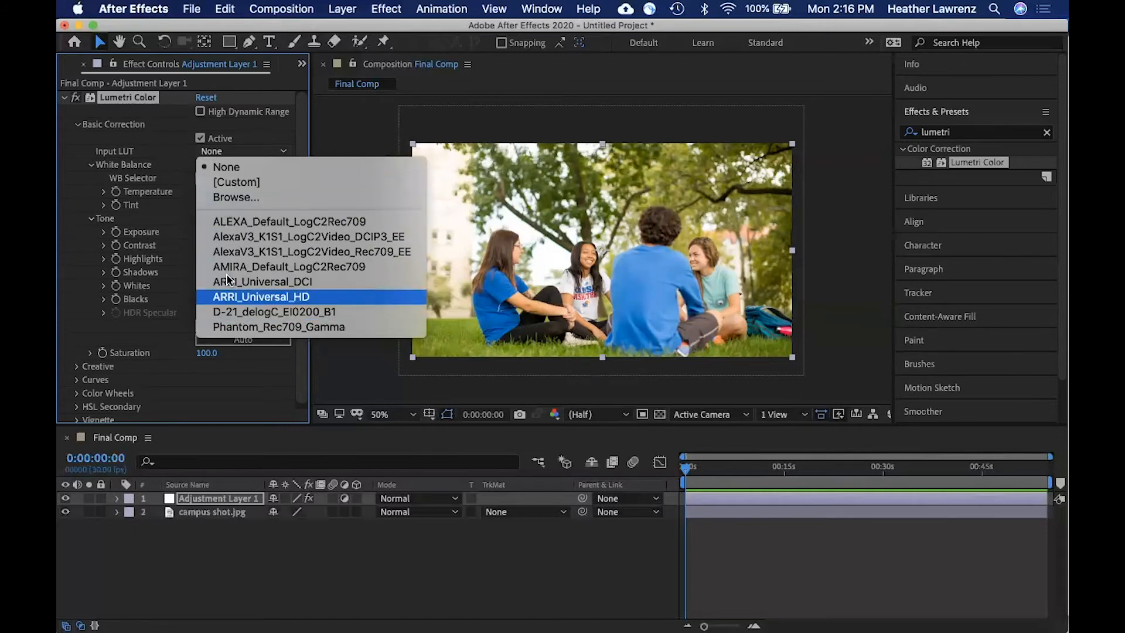
pyautogui.click(82, 191)
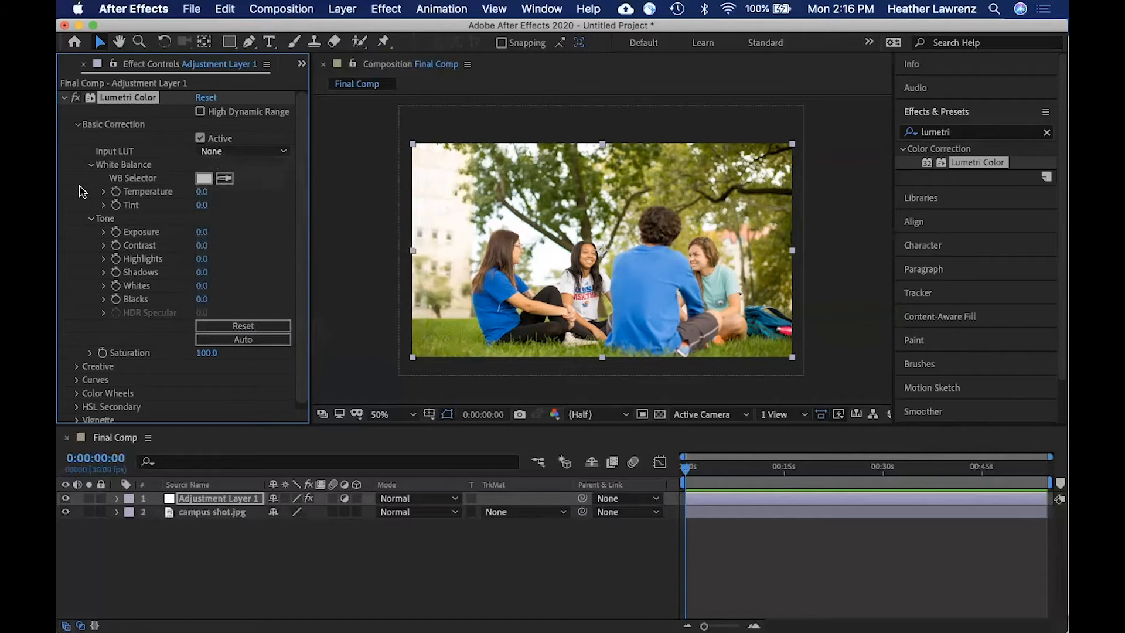
pyautogui.click(78, 124)
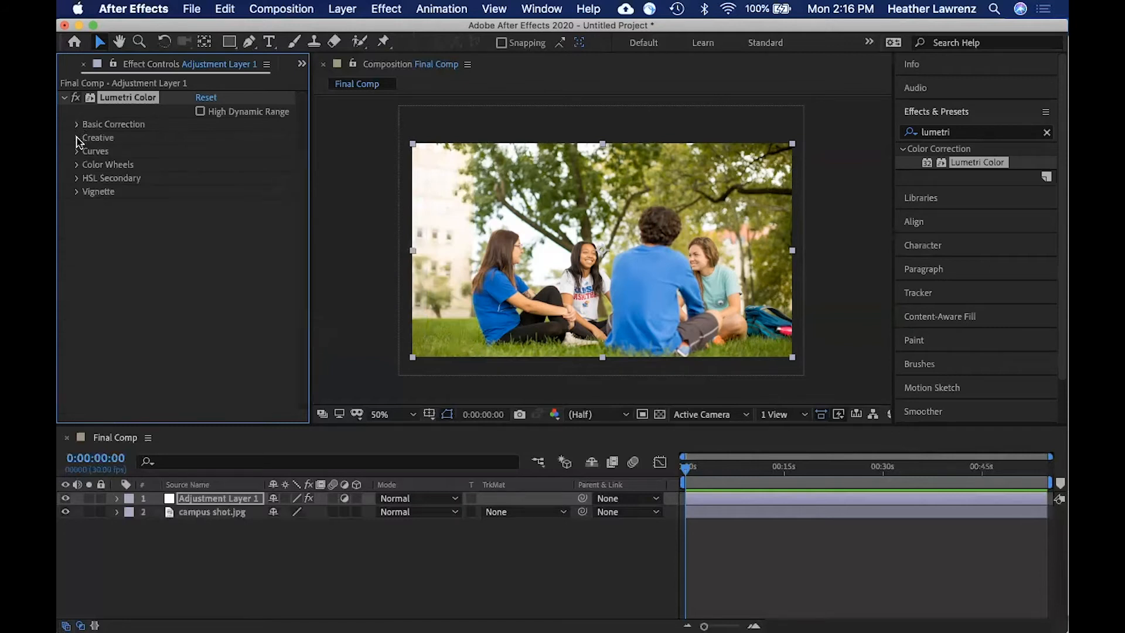
# Step: Set Lumetri Color's Creative look to SL BLUE INTENSE with intensity 102, and compare the image with and without the adjustment layer
pyautogui.click(77, 138)
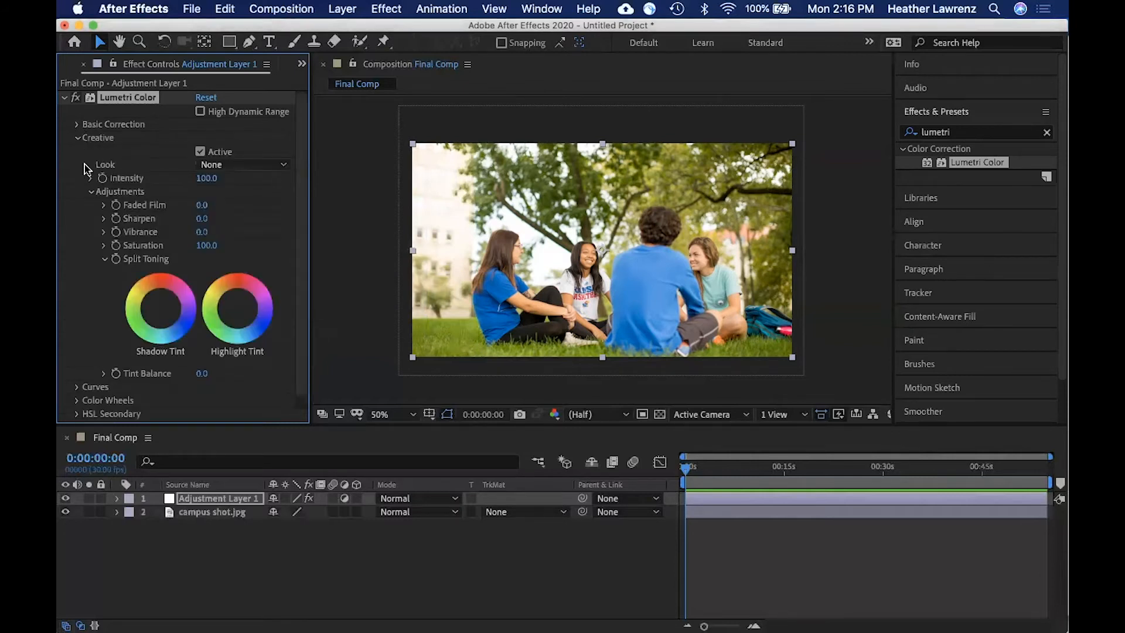
pyautogui.click(272, 167)
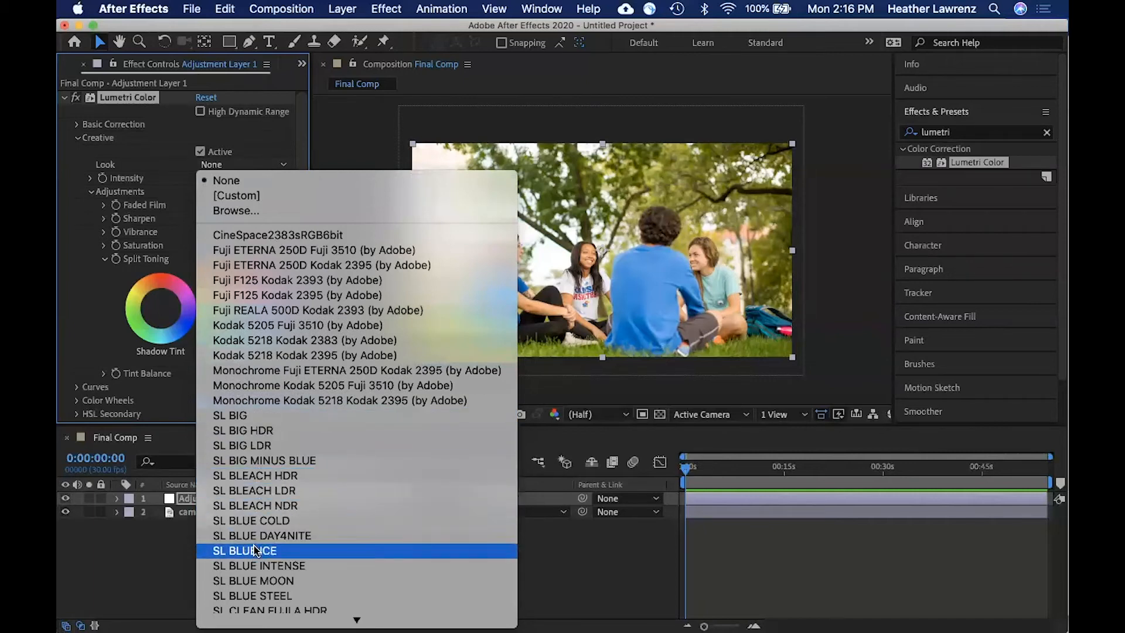
pyautogui.click(253, 566)
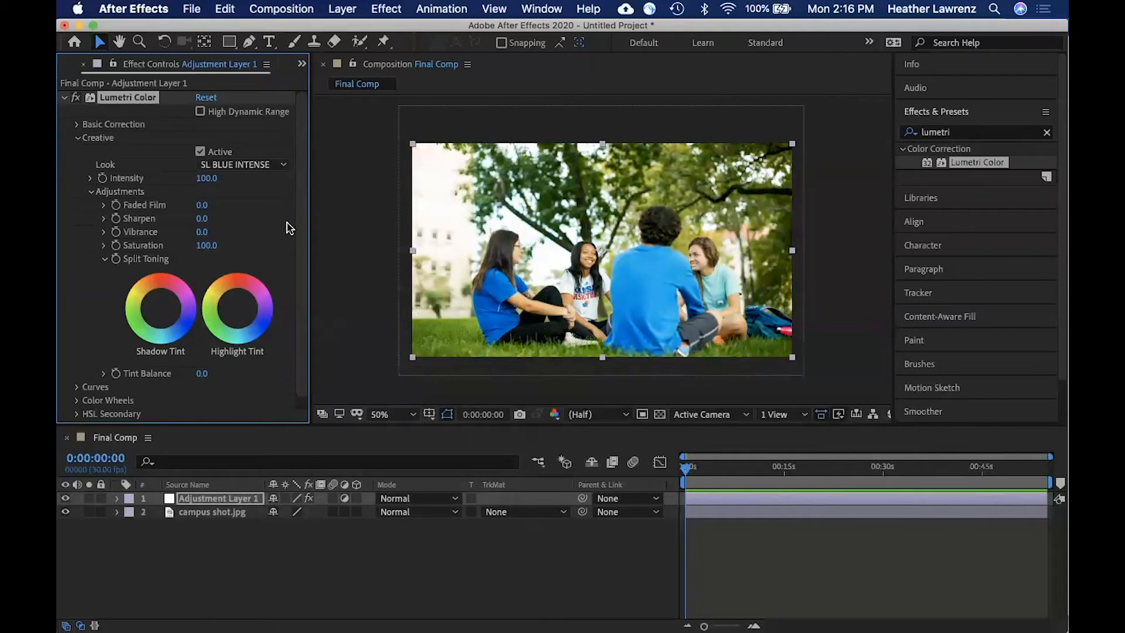
pyautogui.moveTo(207, 178)
pyautogui.mouseDown()
pyautogui.moveTo(189, 179)
pyautogui.moveTo(280, 180)
pyautogui.moveTo(206, 181)
pyautogui.mouseUp()
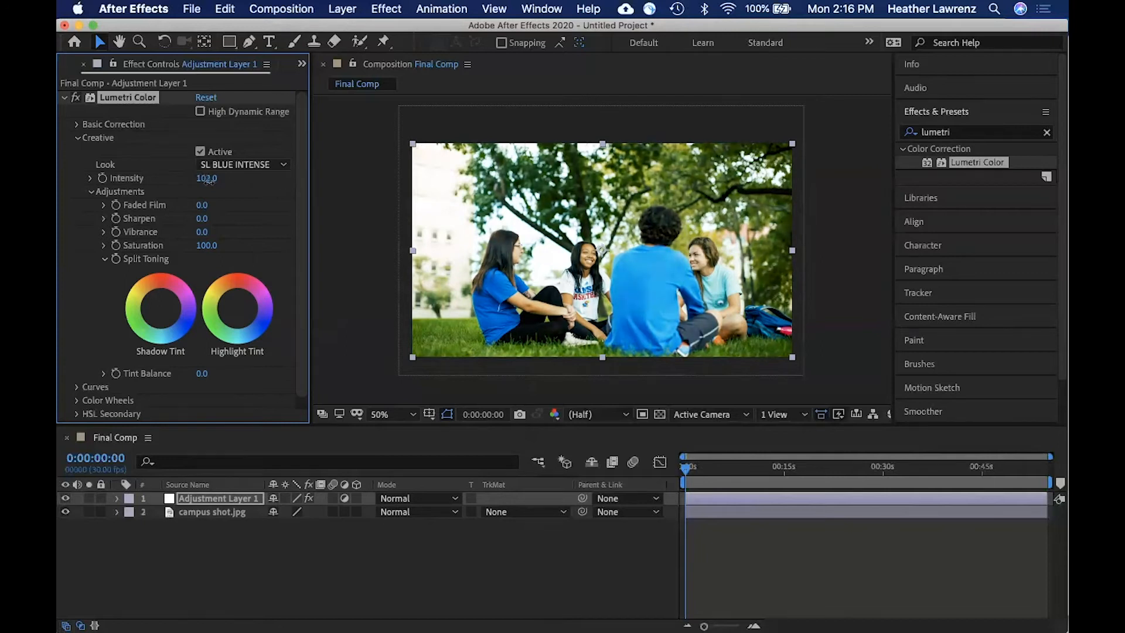
pyautogui.click(64, 499)
pyautogui.click(64, 499)
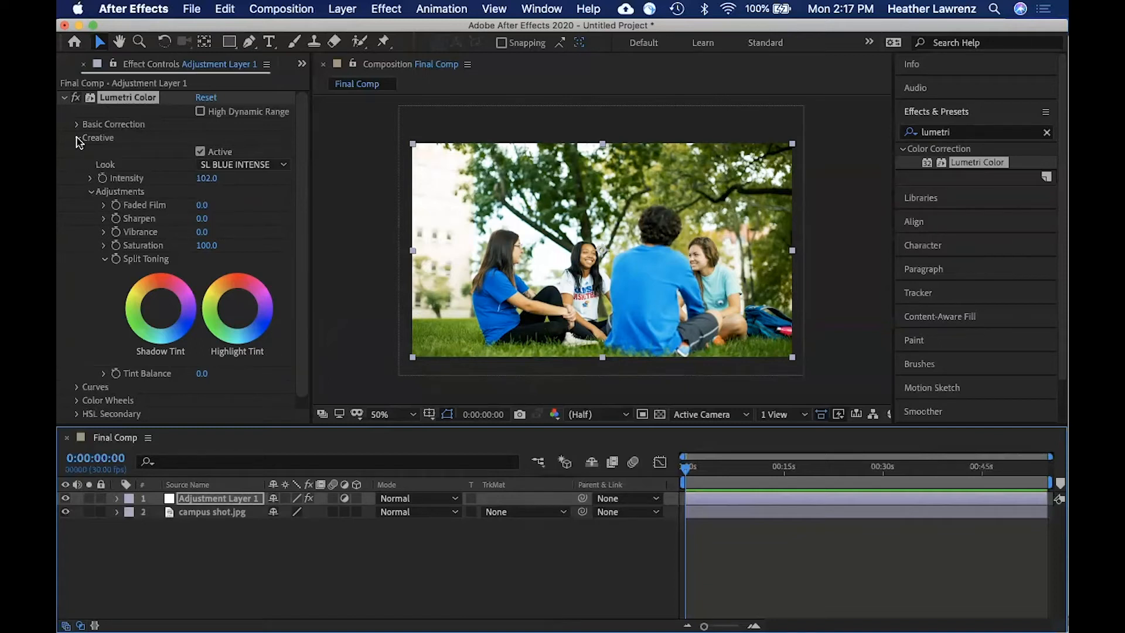
# Step: Set the Lumetri vignette to amount -1.6, midpoint 36 and feather 52, and compare the image with and without the adjustment layer
pyautogui.scroll(-1, 92, 242)
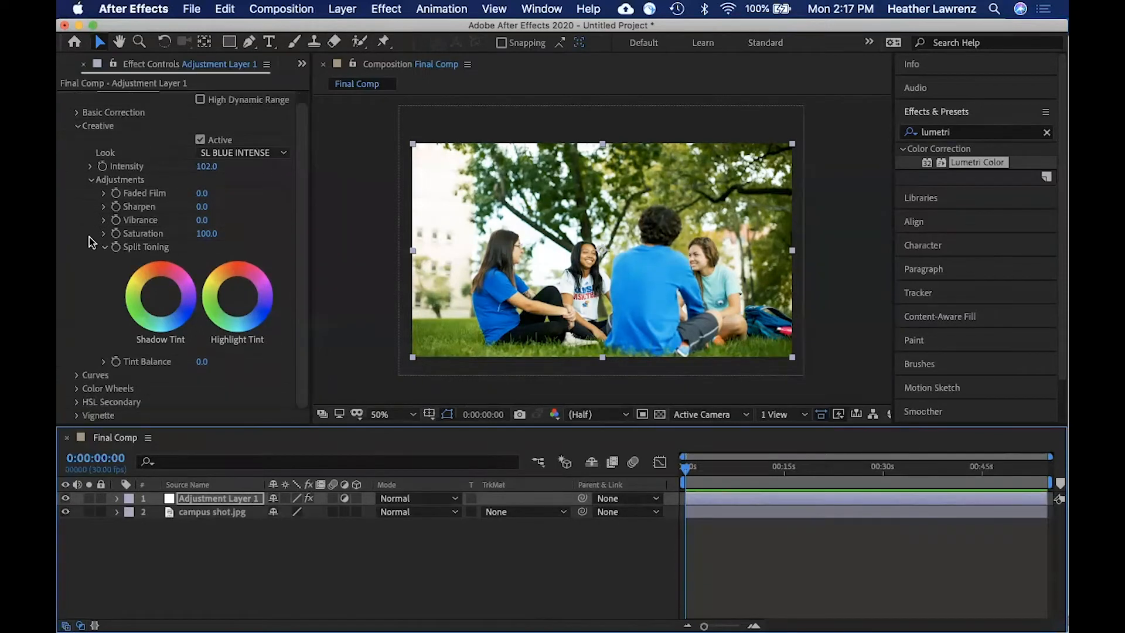
pyautogui.click(78, 126)
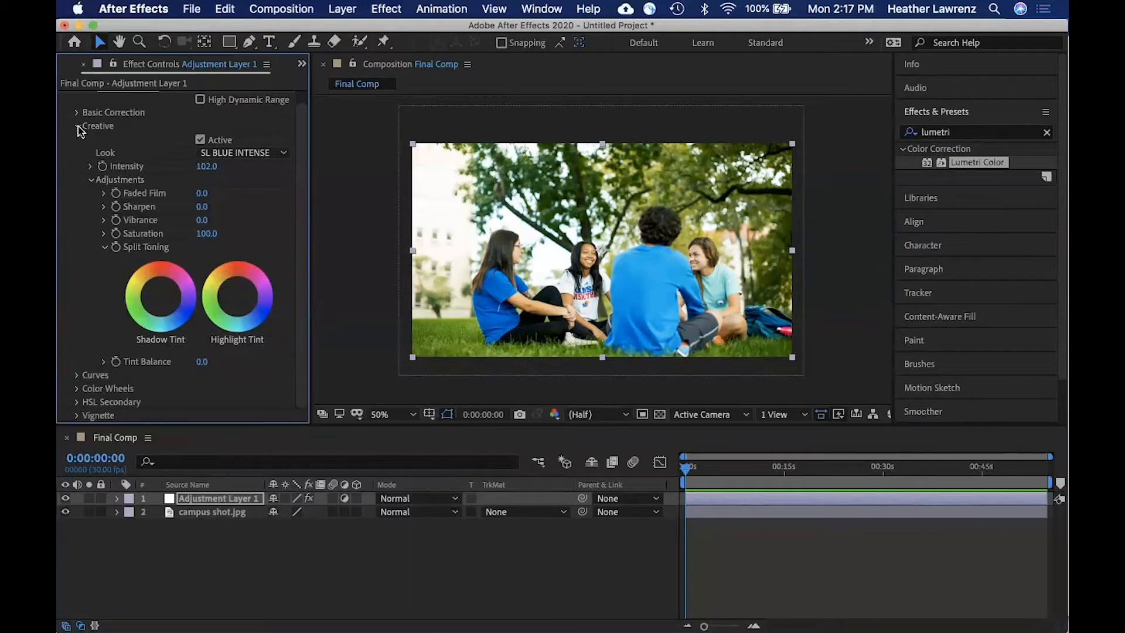
pyautogui.click(77, 193)
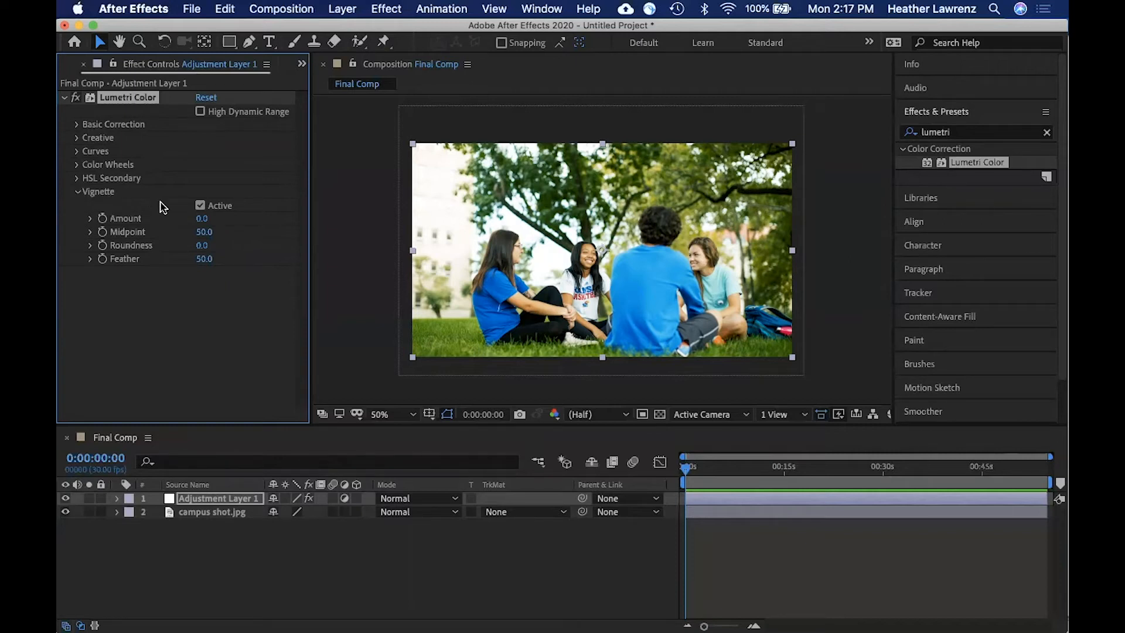
pyautogui.moveTo(203, 218); pyautogui.dragTo(62, 211)
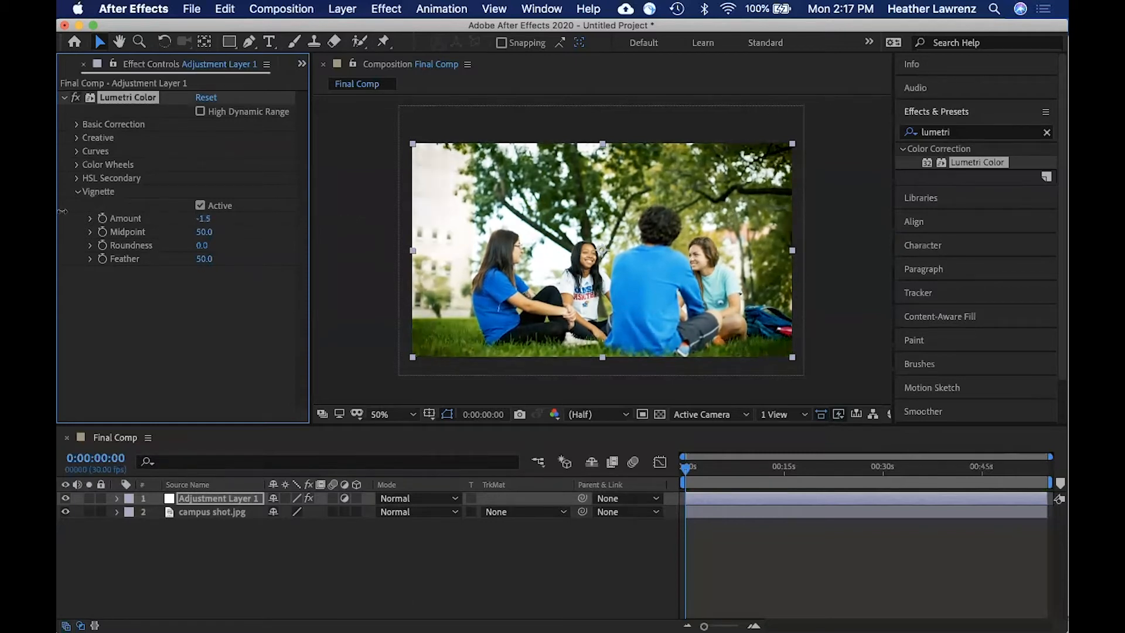
pyautogui.moveTo(203, 220); pyautogui.dragTo(195, 221)
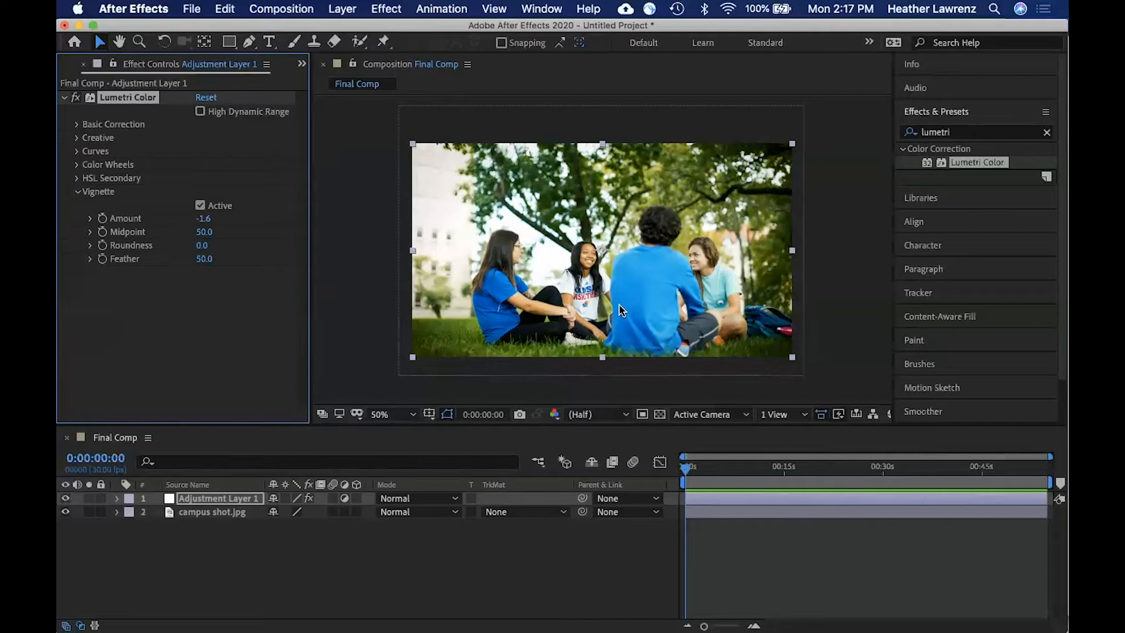
pyautogui.moveTo(203, 258); pyautogui.dragTo(188, 237)
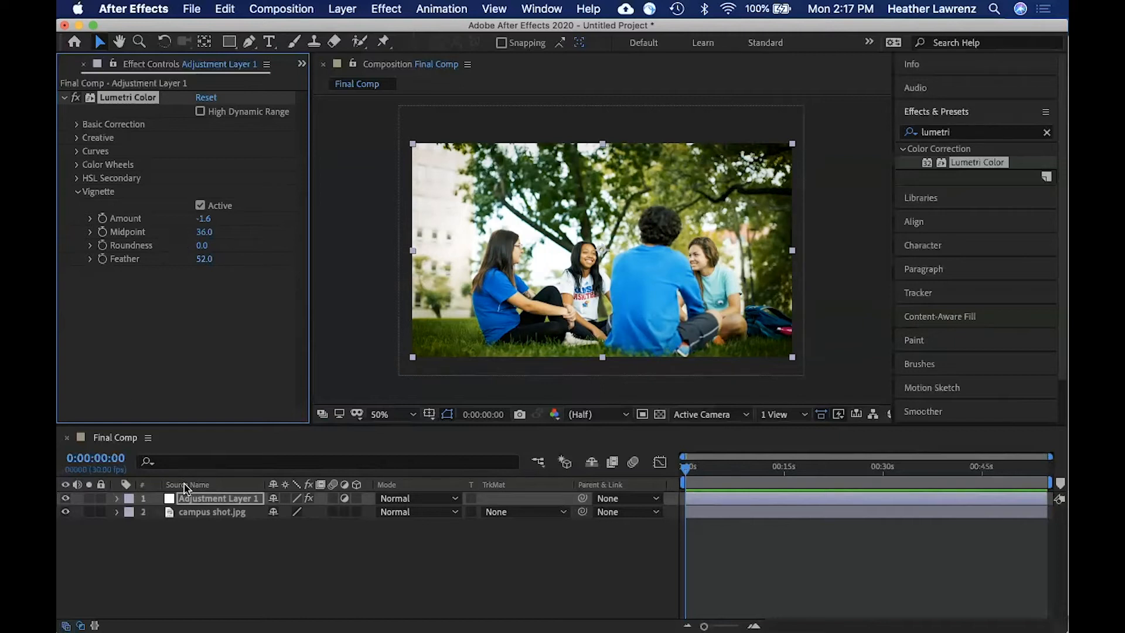
pyautogui.click(66, 500)
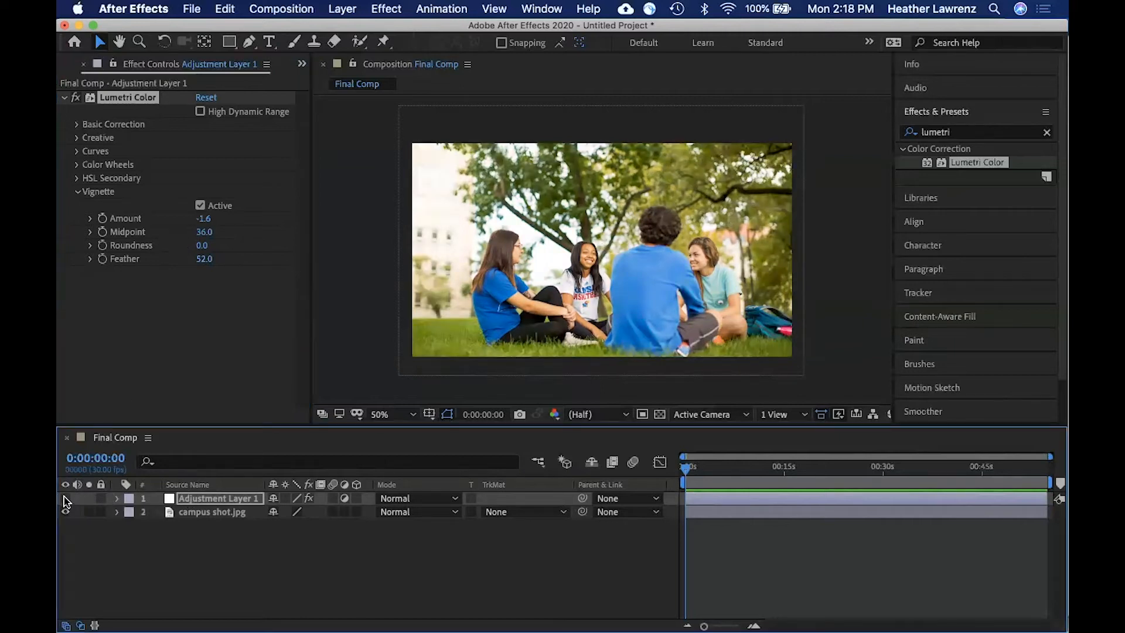
pyautogui.click(66, 499)
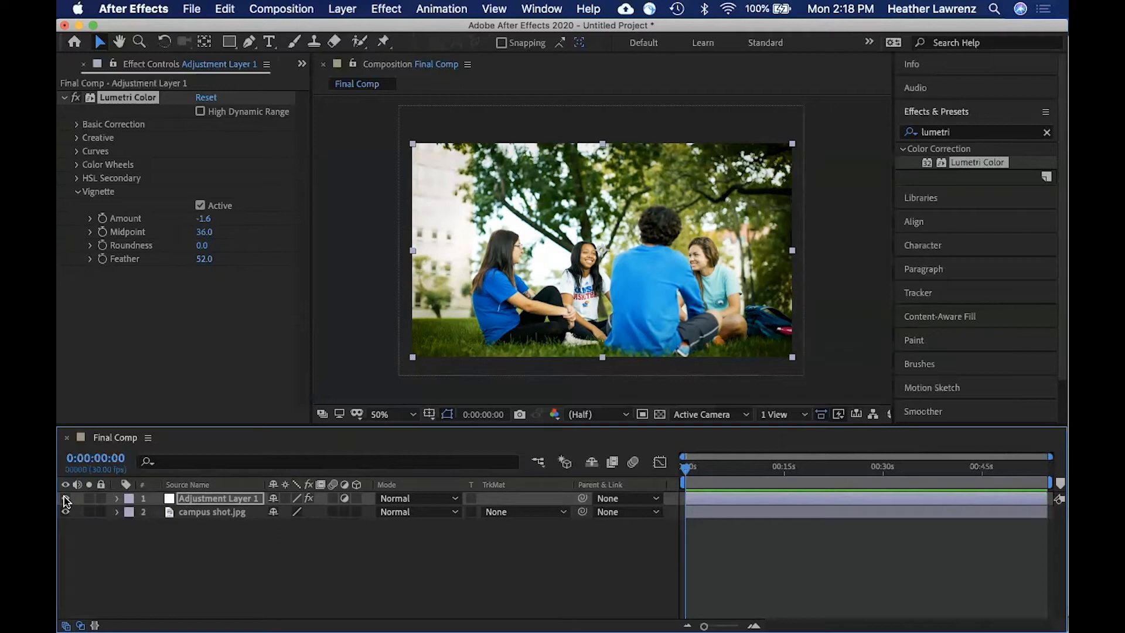
# Step: Pre-compose the adjustment layer and campus shot.jpg together into a composition named Background
pyautogui.keyDown('shift'); pyautogui.click(227, 514); pyautogui.keyUp('shift')
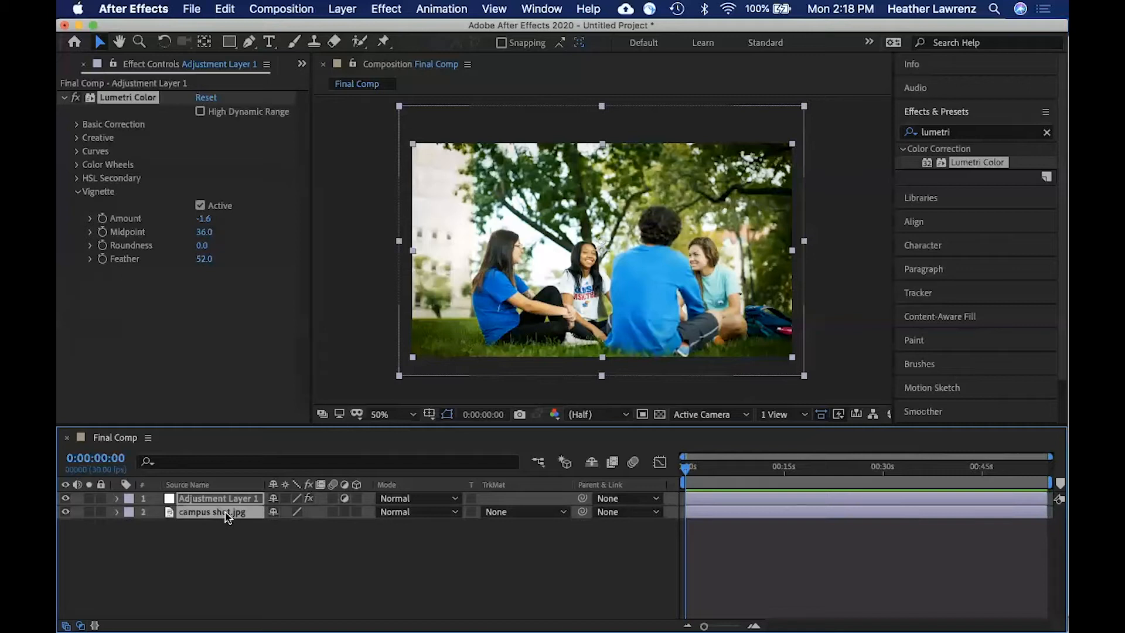
pyautogui.rightClick(217, 513)
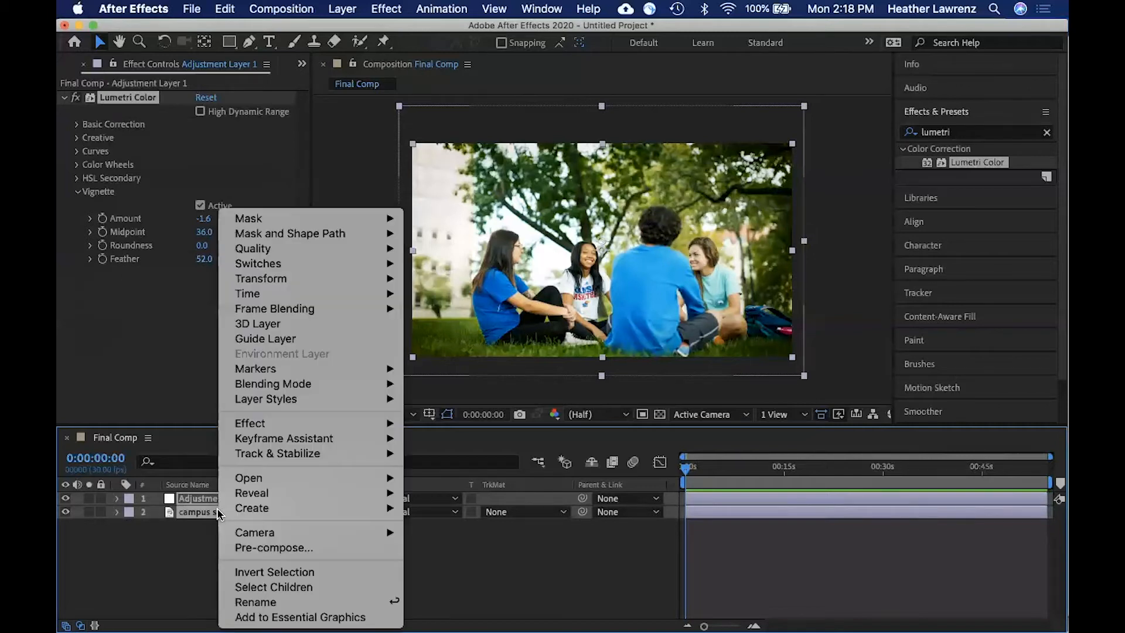
pyautogui.click(254, 548)
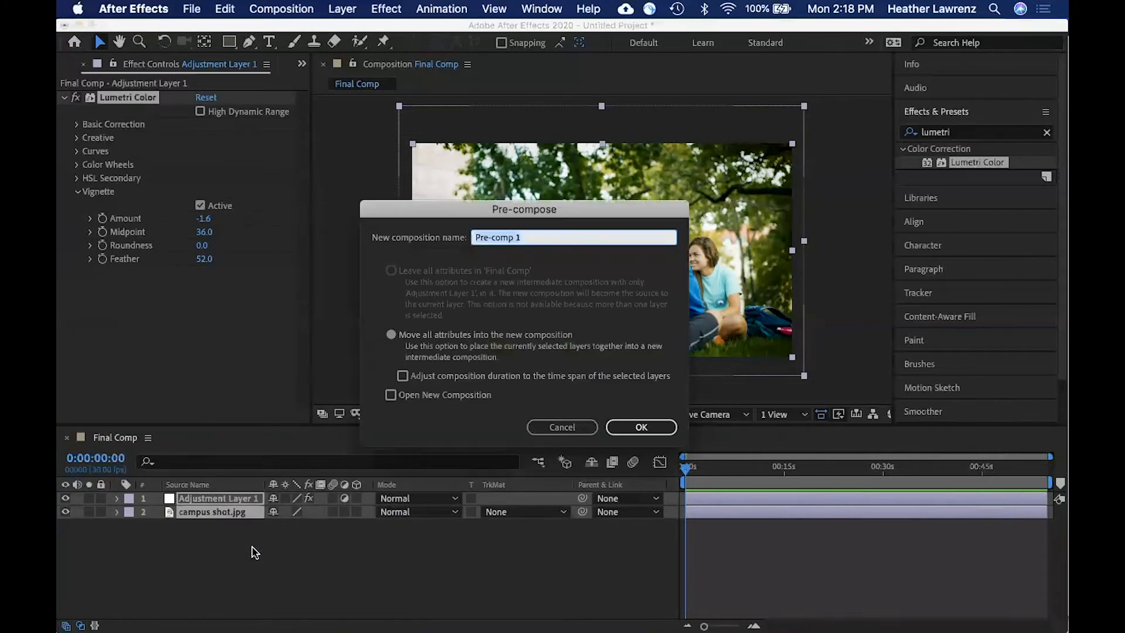
pyautogui.write('Background')
pyautogui.press('Return')
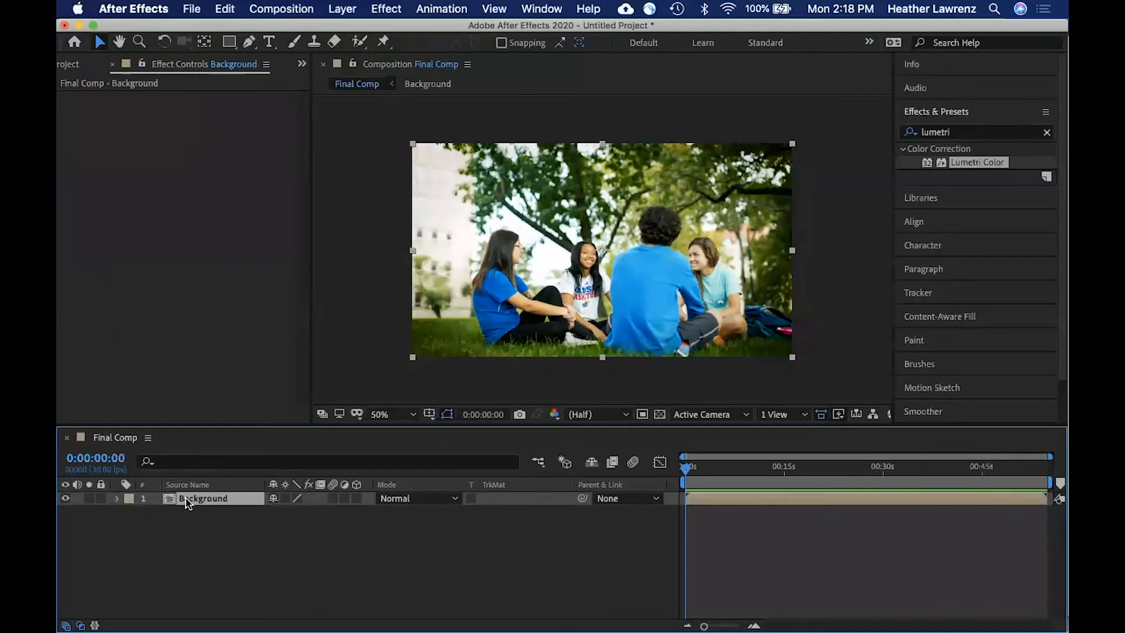
# Step: Collapse the Asset folder and move the Background composition into the Precomp folder
pyautogui.click(67, 64)
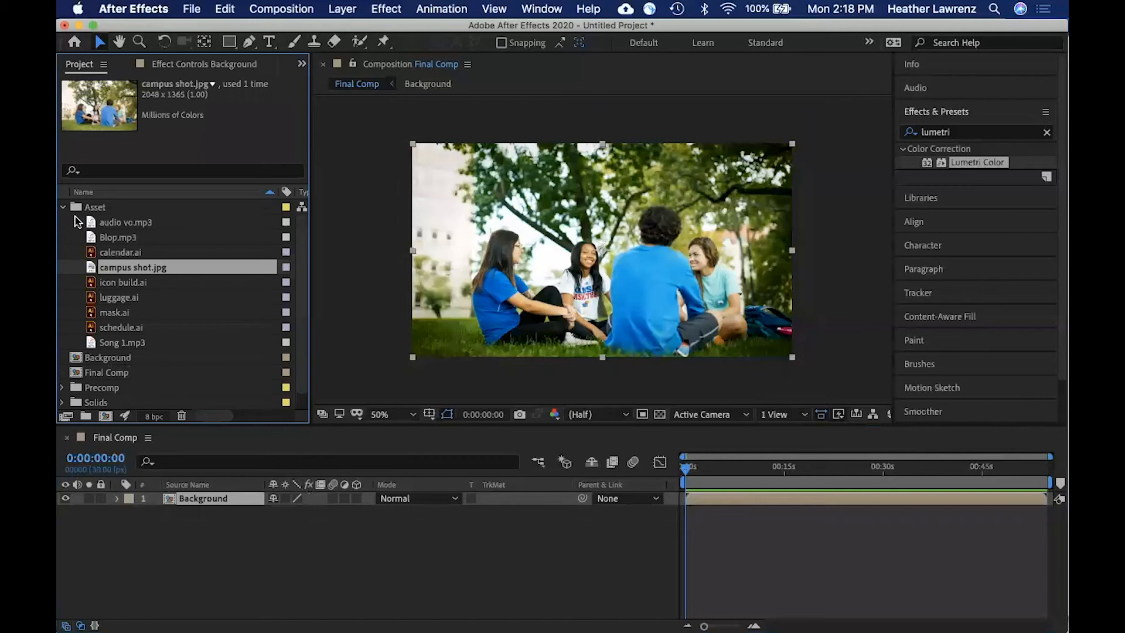
pyautogui.click(62, 208)
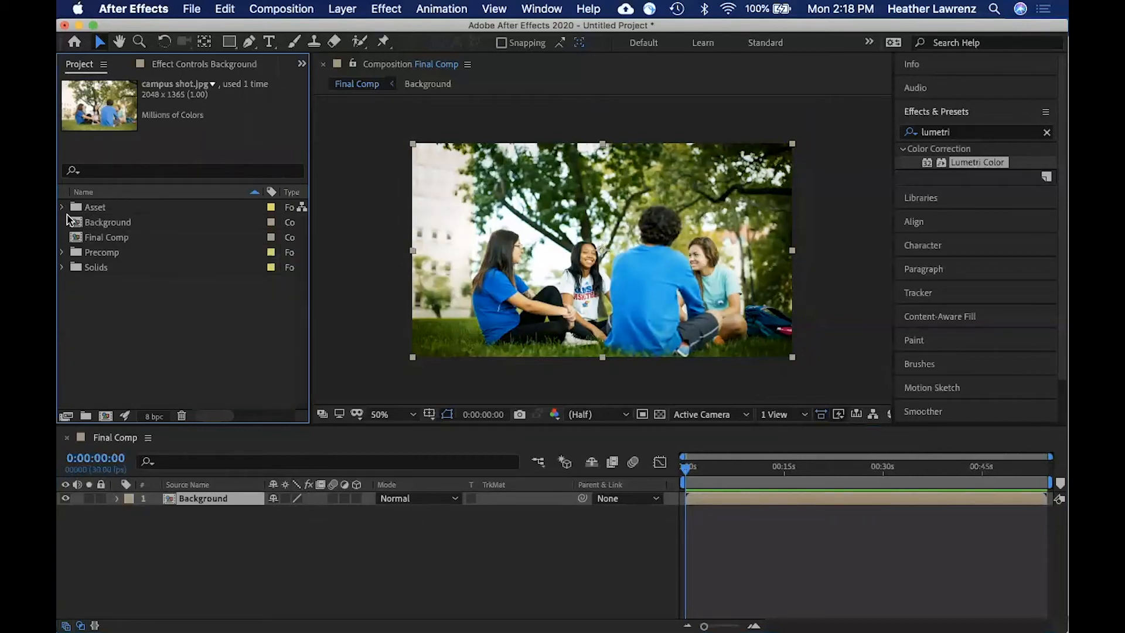
pyautogui.moveTo(75, 222); pyautogui.dragTo(75, 254)
pyautogui.click(151, 324)
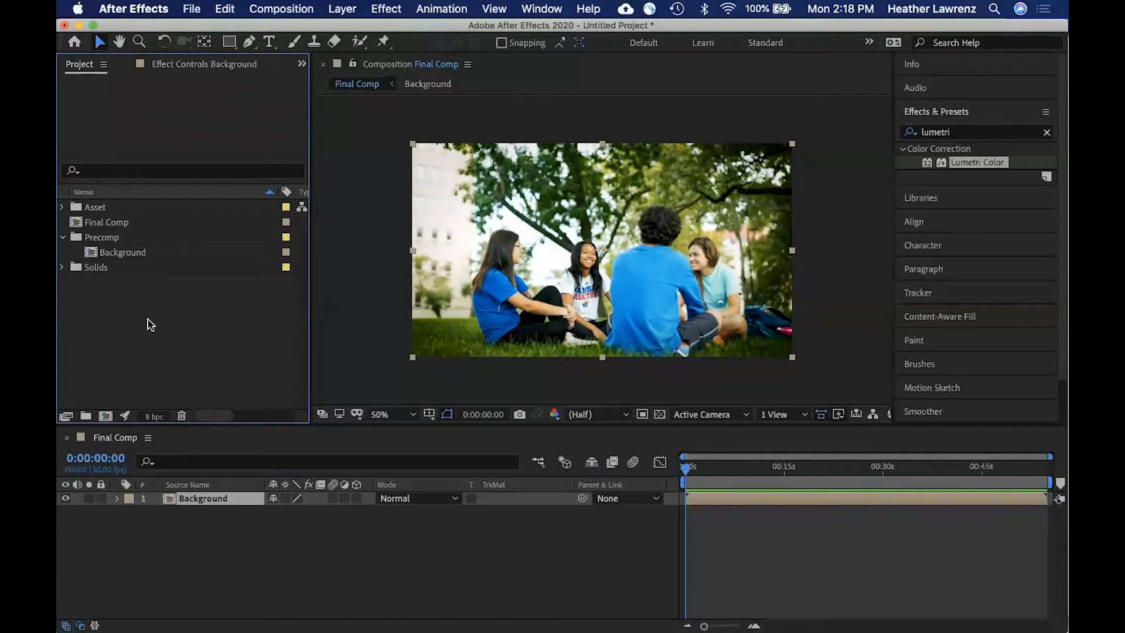
# Step: Add audio vo.mp3 from the Asset folder to Final Comp below the Background layer, and clear the effects search
pyautogui.click(62, 208)
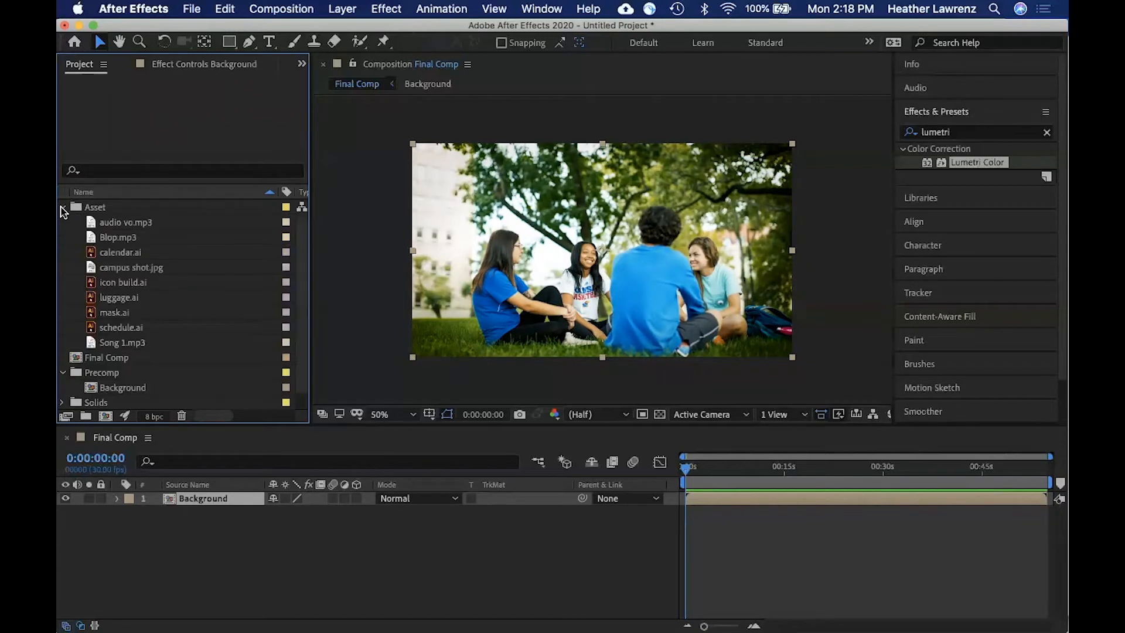
pyautogui.click(117, 223)
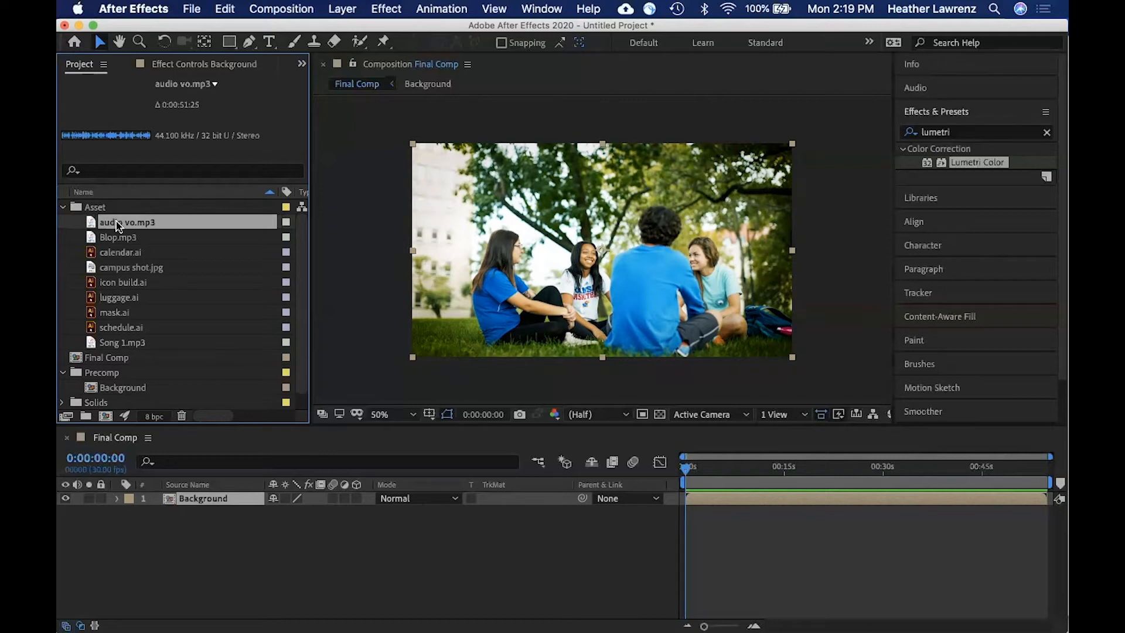
pyautogui.moveTo(119, 225); pyautogui.dragTo(125, 518)
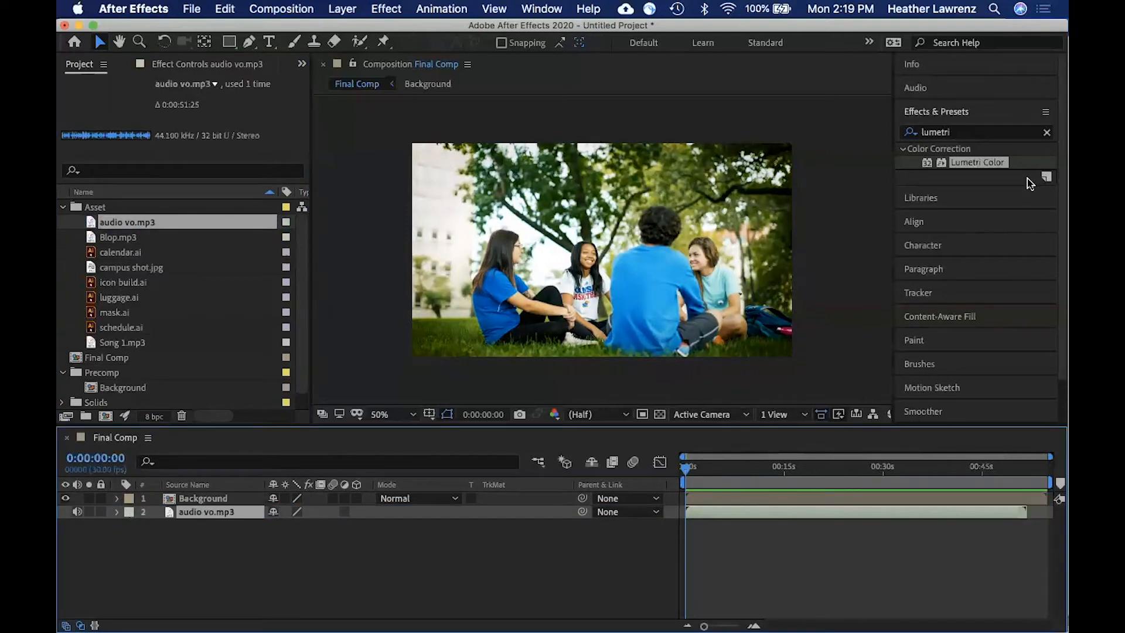
pyautogui.click(1046, 131)
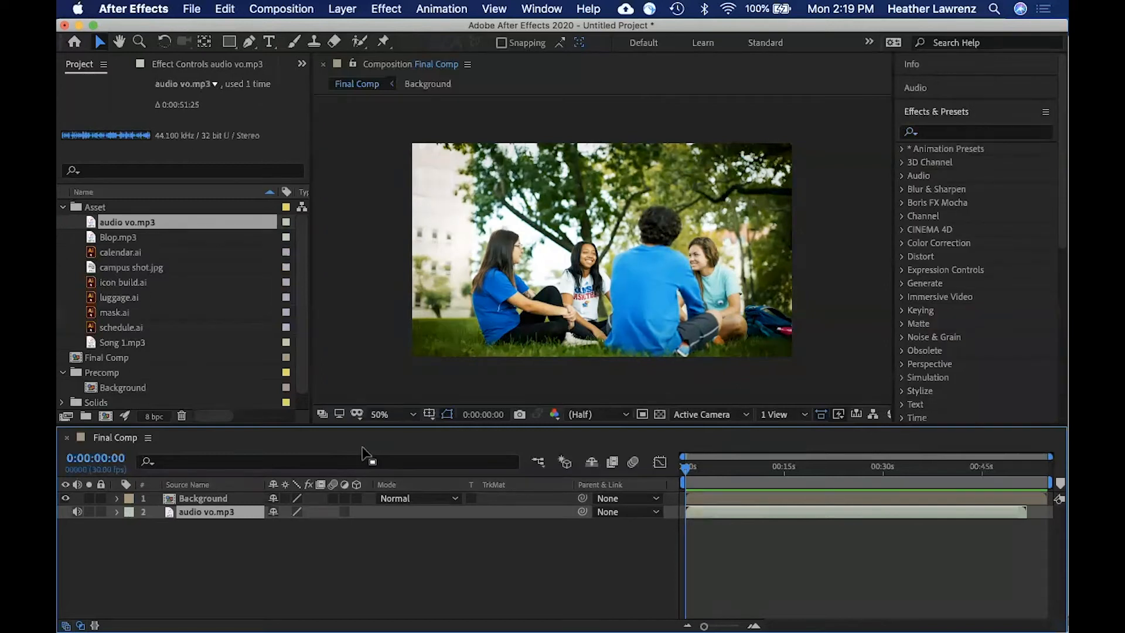
# Step: Reveal the audio waveform of the audio vo.mp3 layer and play back the opening seconds of the narration
pyautogui.click(117, 512)
pyautogui.click(130, 526)
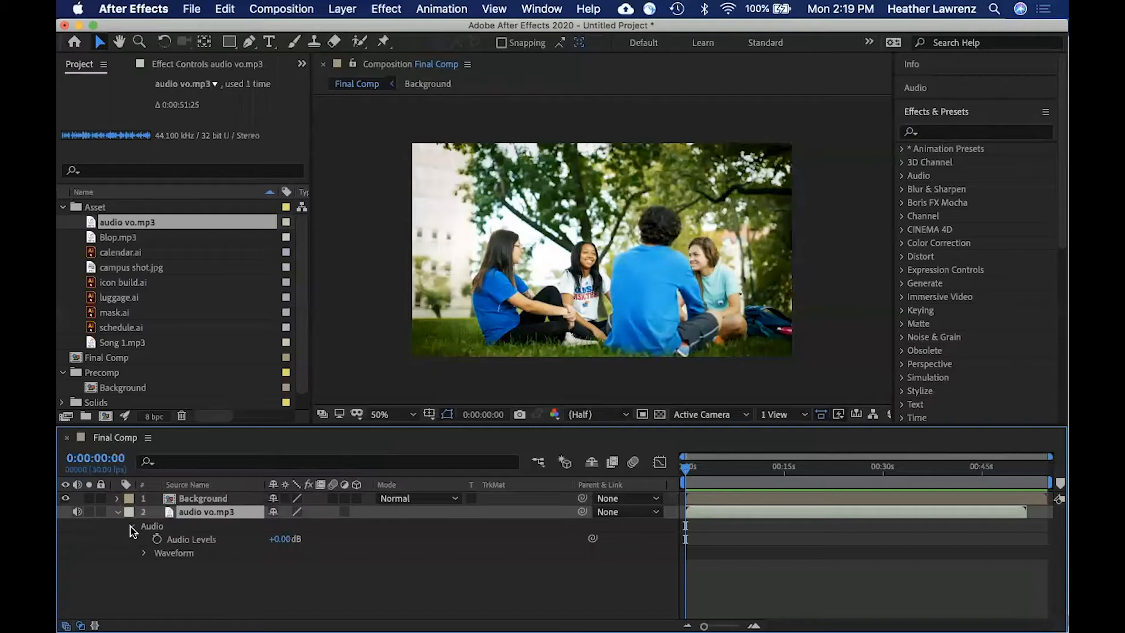
pyautogui.click(144, 553)
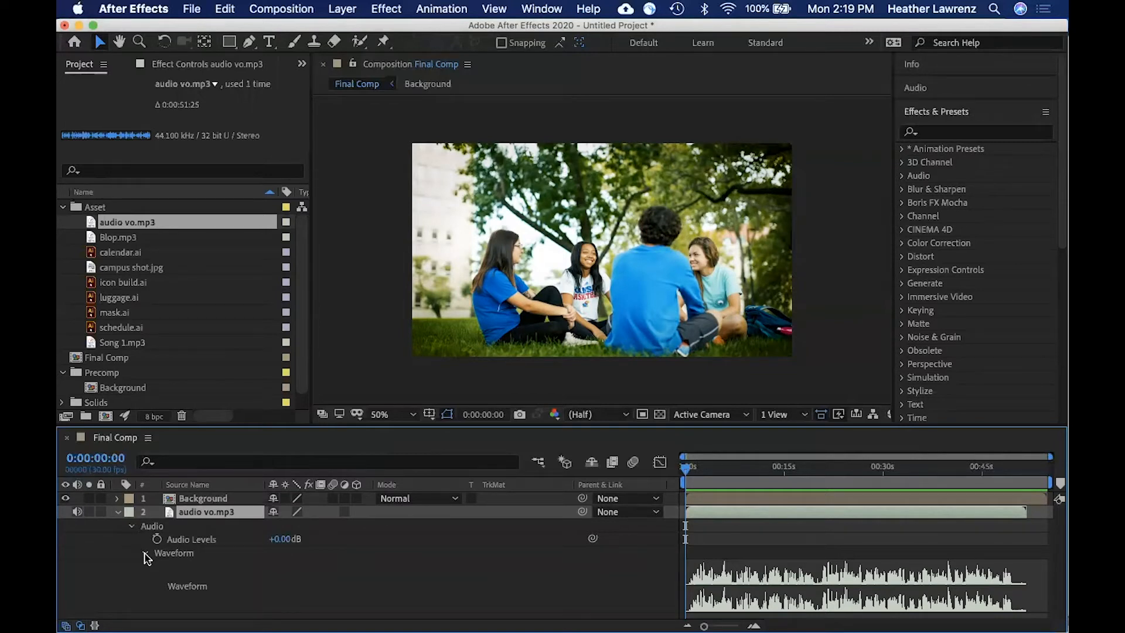
pyautogui.press('space')
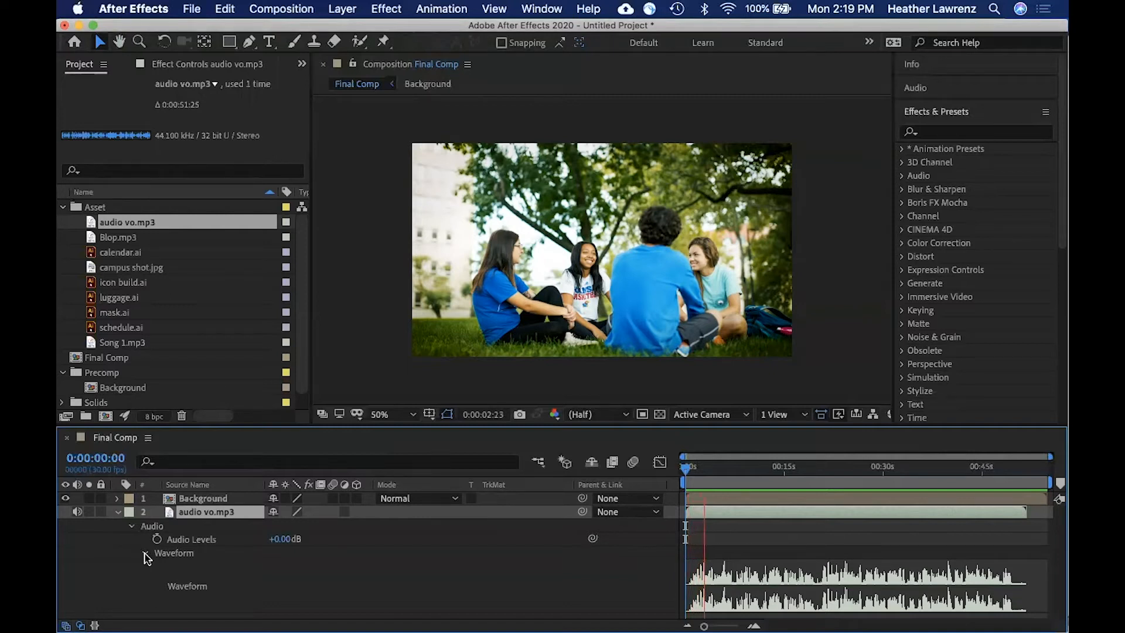
pyautogui.press('space')
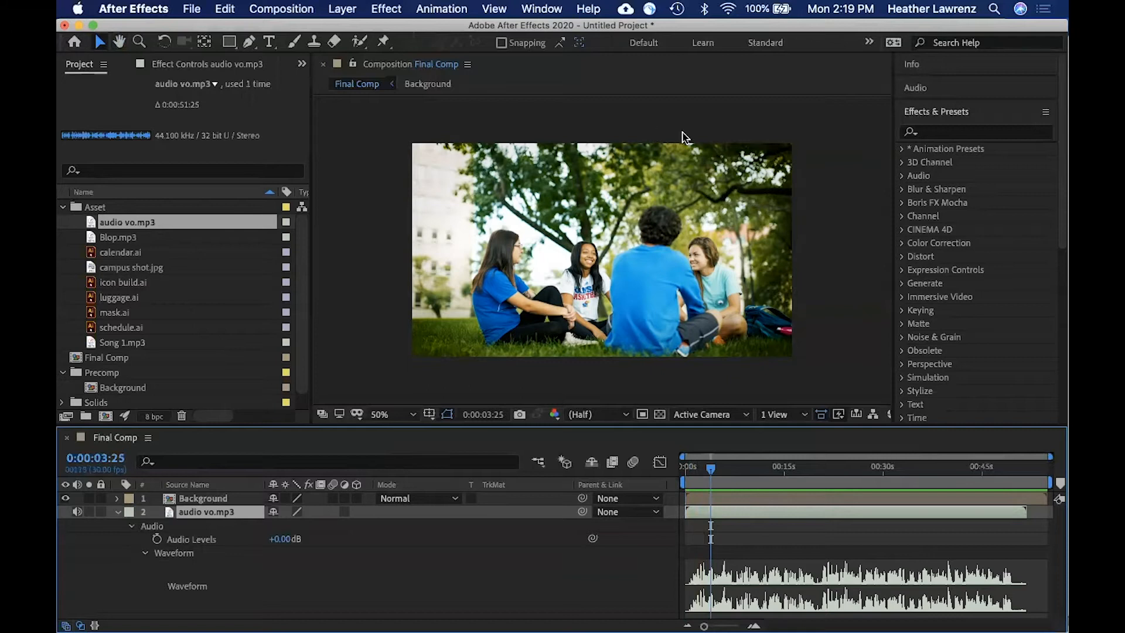
# Step: Raise the audio vo.mp3 layer's audio level to about +1.5 dB while monitoring playback, and replay the narration from the start
pyautogui.click(915, 88)
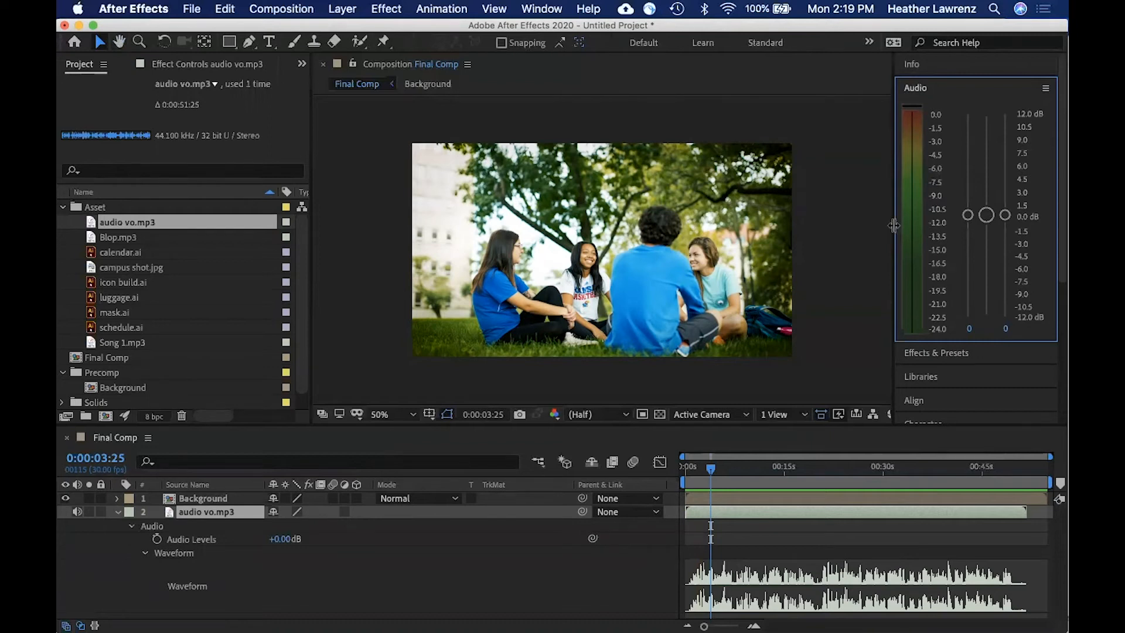
pyautogui.press('space')
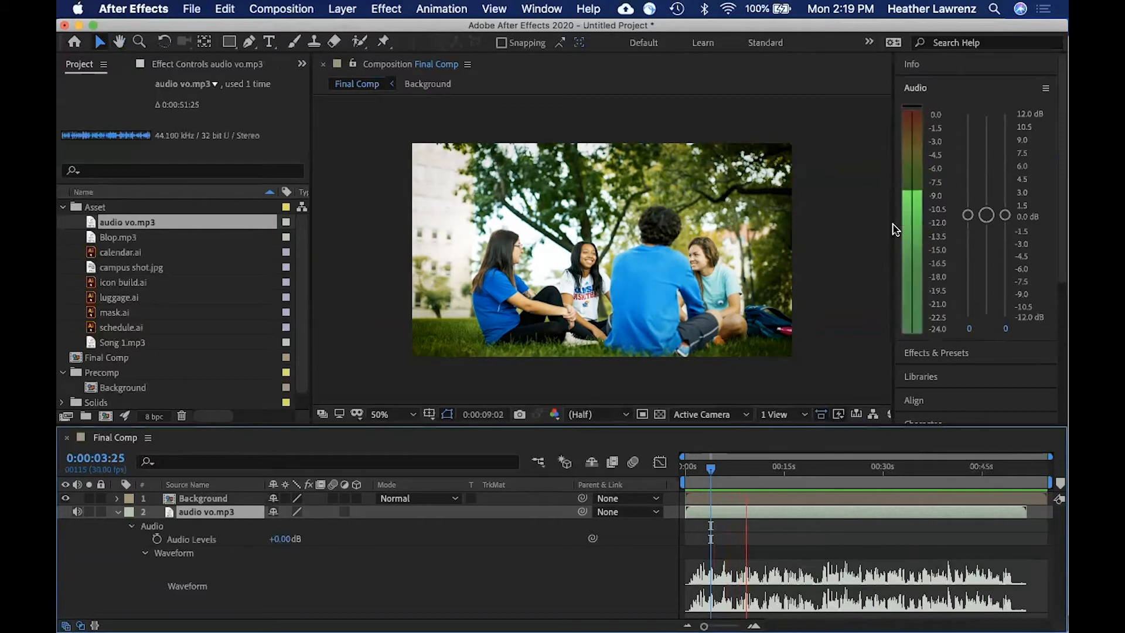
pyautogui.moveTo(986, 215); pyautogui.dragTo(988, 202)
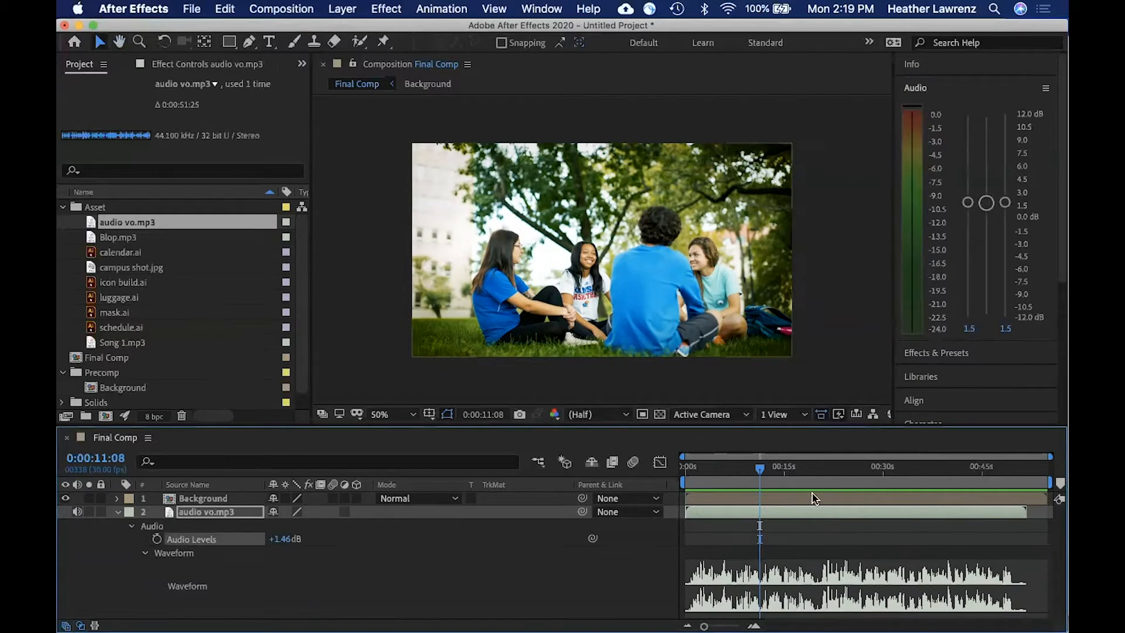
pyautogui.moveTo(759, 470); pyautogui.dragTo(681, 470)
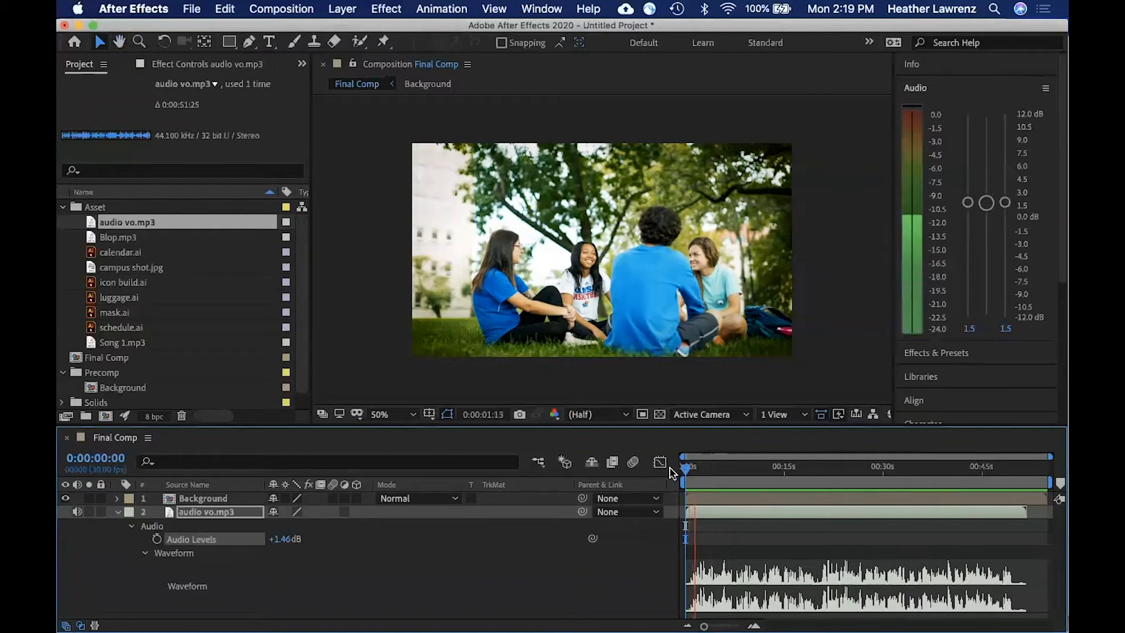
pyautogui.press('space')
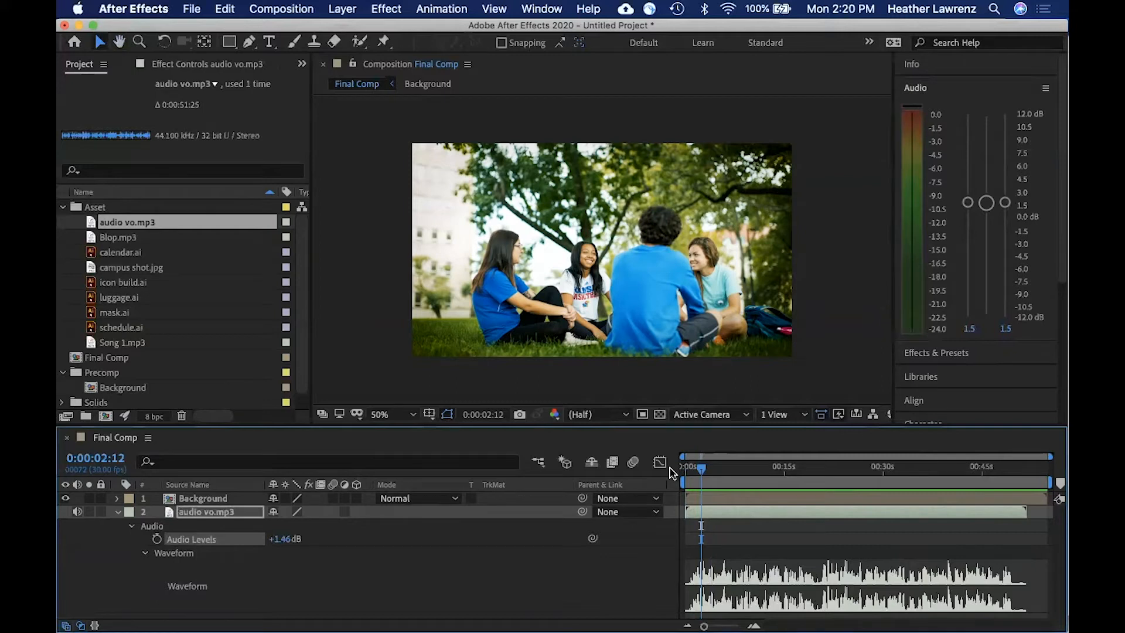
# Step: Place a composition marker at 0:00:02:01 and set its comment to Headline
pyautogui.moveTo(701, 468); pyautogui.dragTo(698, 470)
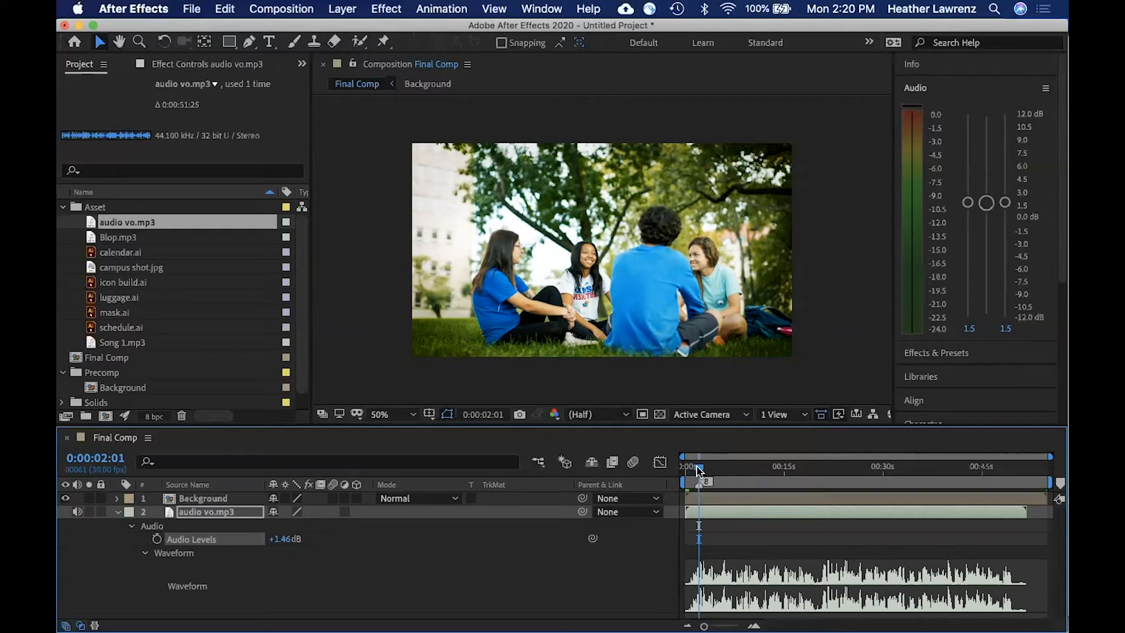
pyautogui.click(706, 467)
pyautogui.moveTo(707, 467); pyautogui.dragTo(724, 467)
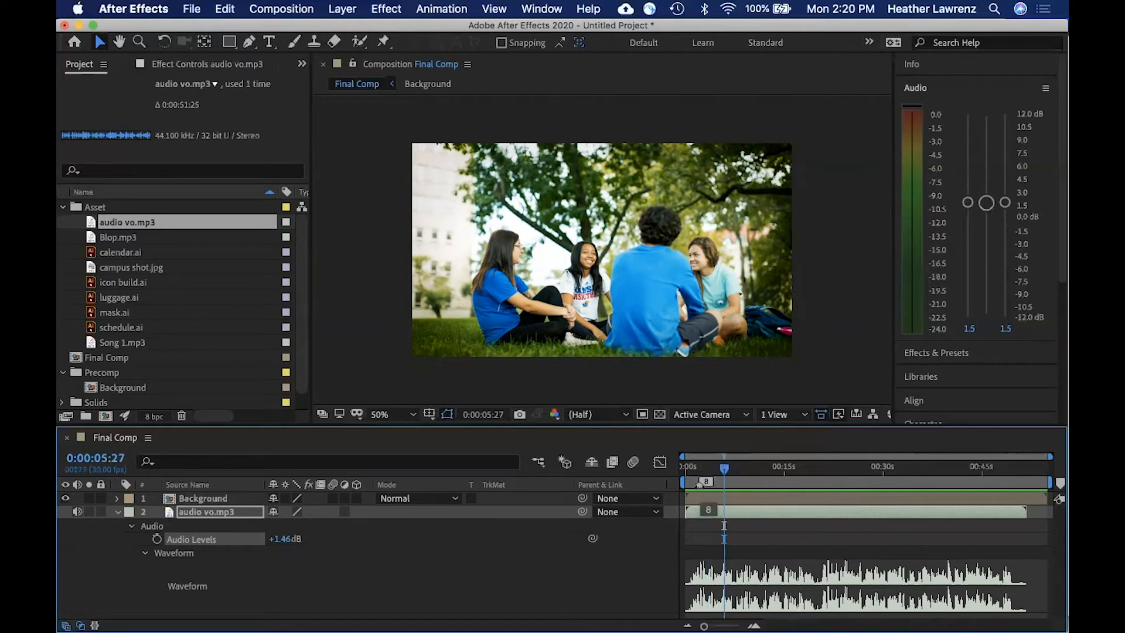
pyautogui.doubleClick(701, 481)
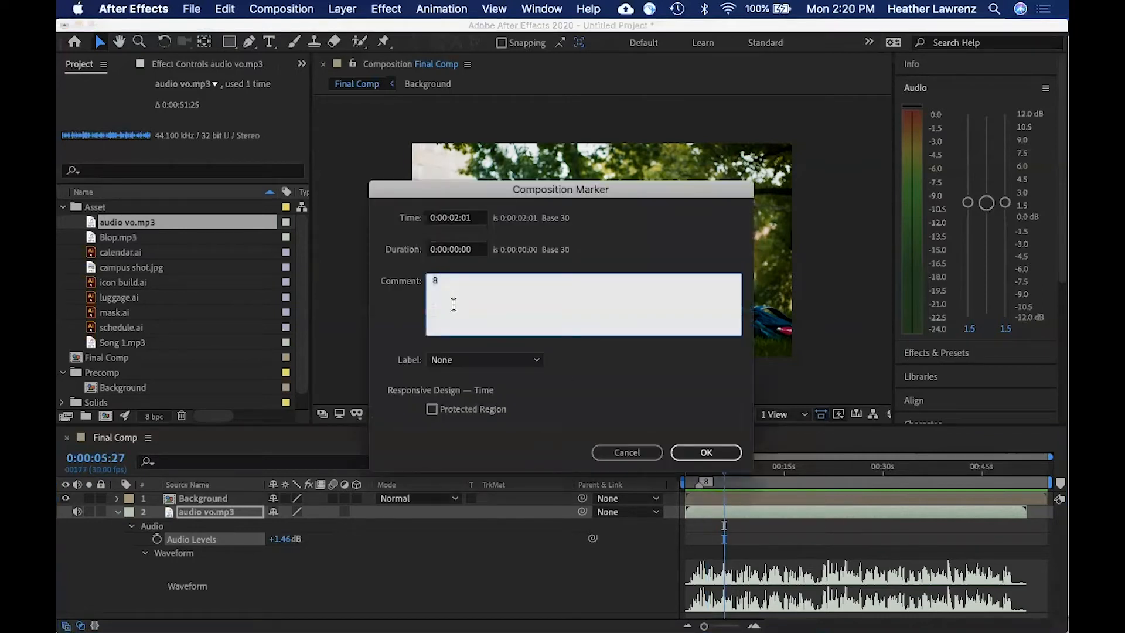
pyautogui.press('BackSpace')
pyautogui.write('Headline')
pyautogui.click(708, 453)
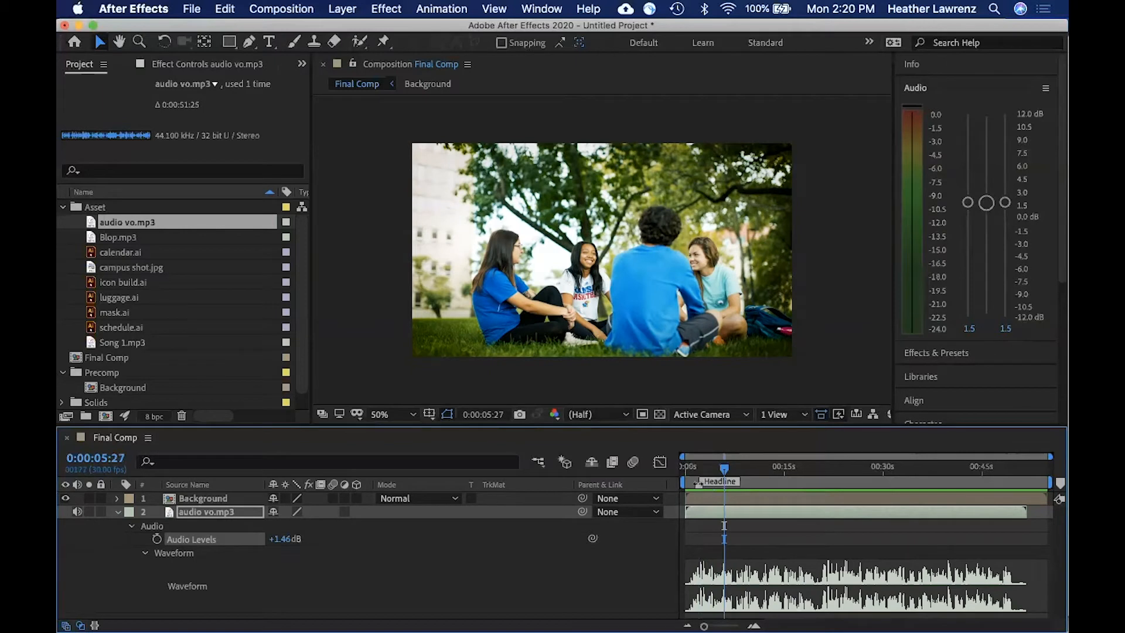
# Step: Play the narration on from about 4 seconds, place a composition marker at 0:00:12:00, and set its comment to calendar
pyautogui.moveTo(722, 469)
pyautogui.mouseDown()
pyautogui.moveTo(699, 471)
pyautogui.moveTo(715, 470)
pyautogui.mouseUp()
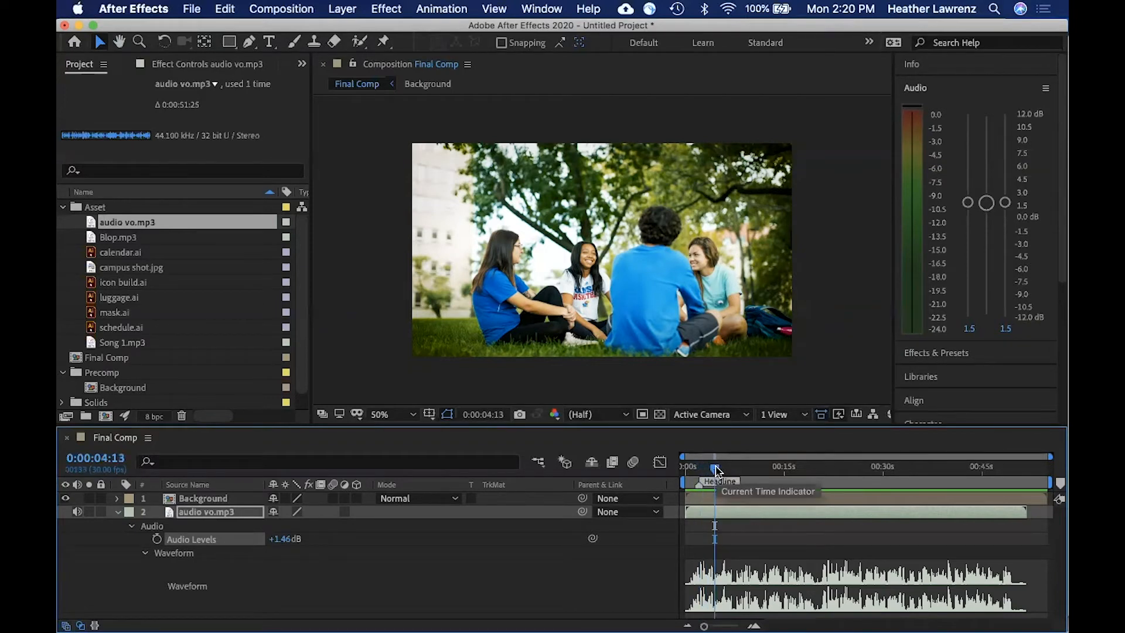
pyautogui.press('space')
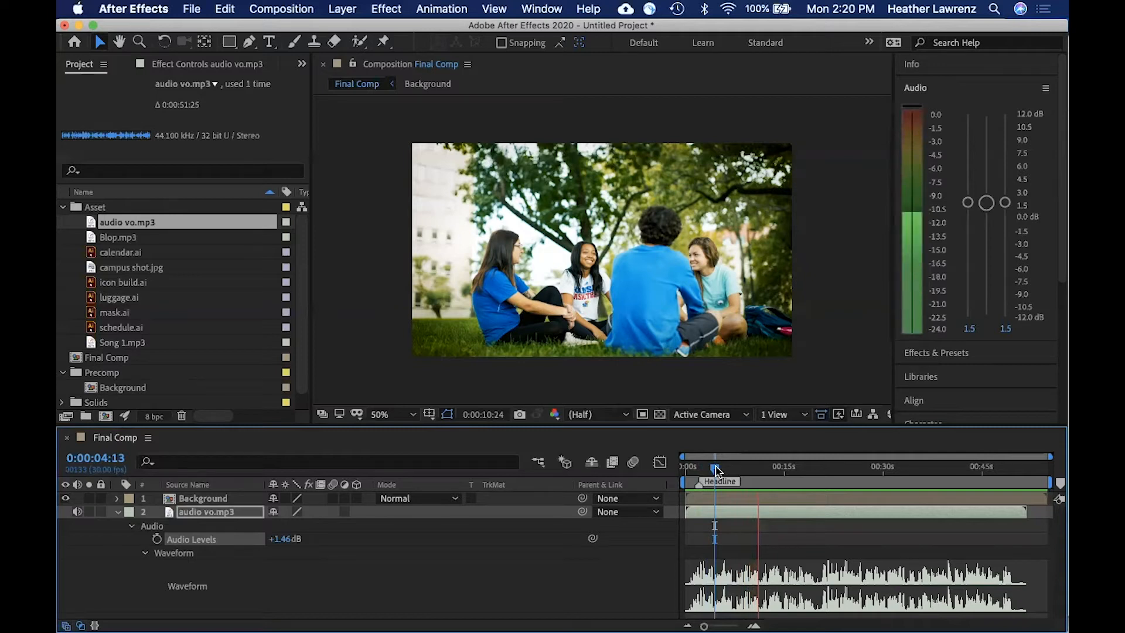
pyautogui.press('space')
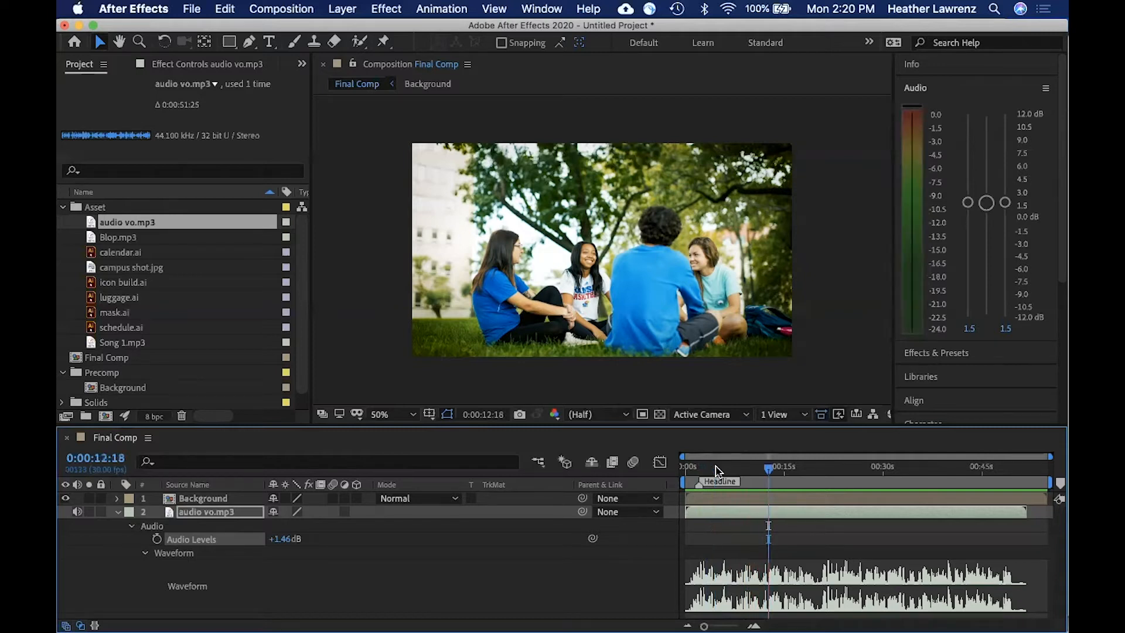
pyautogui.moveTo(767, 466); pyautogui.dragTo(766, 467)
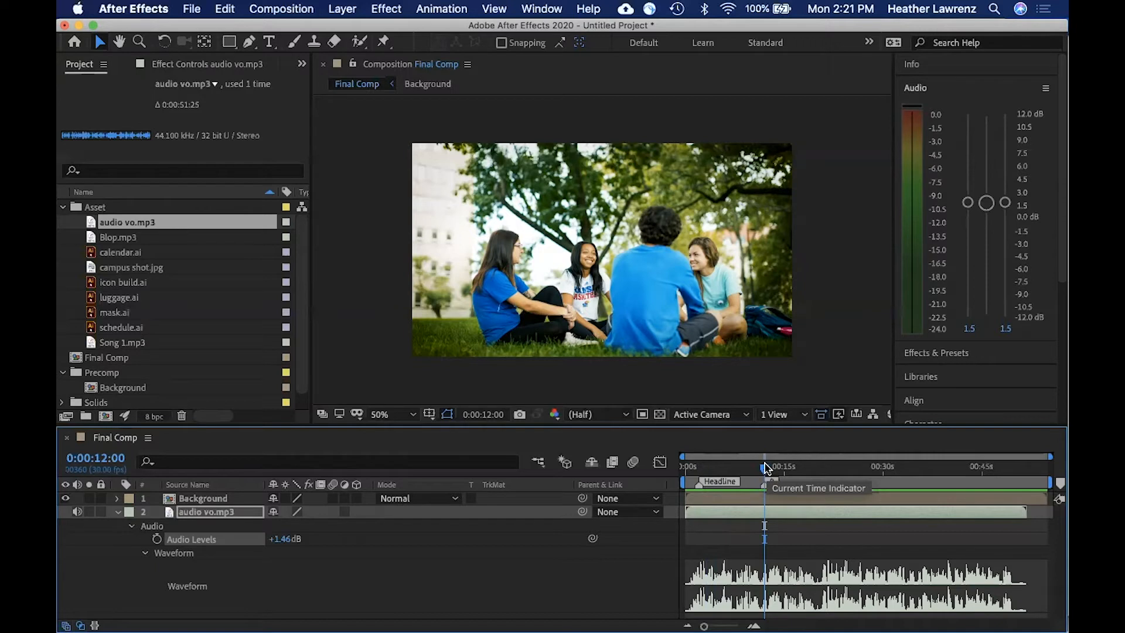
pyautogui.click(770, 482)
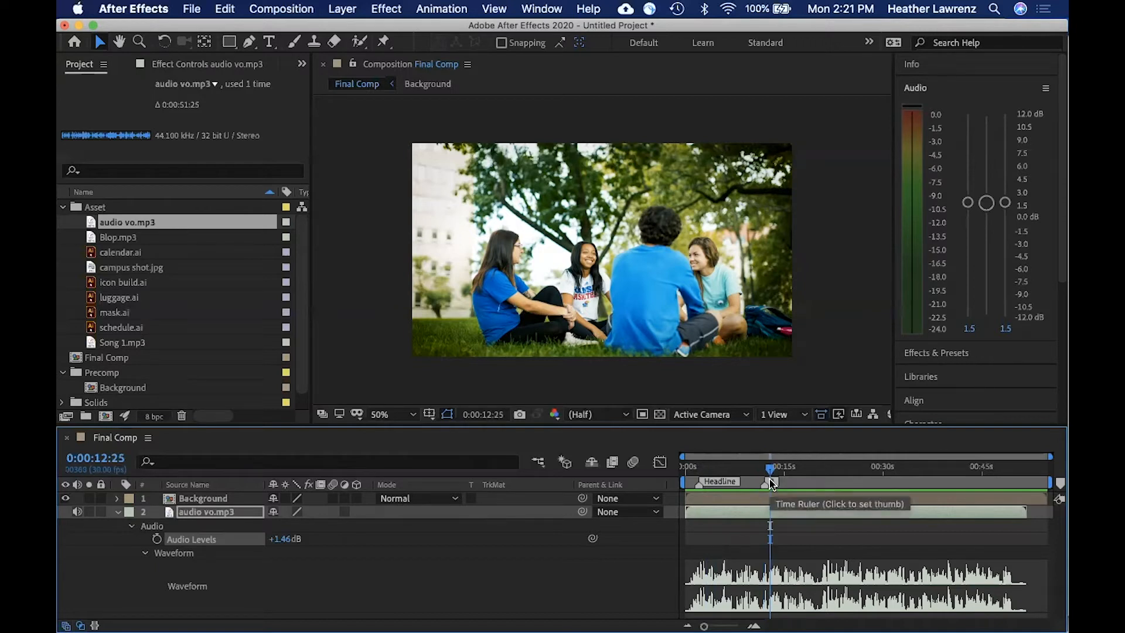
pyautogui.moveTo(771, 471); pyautogui.dragTo(784, 471)
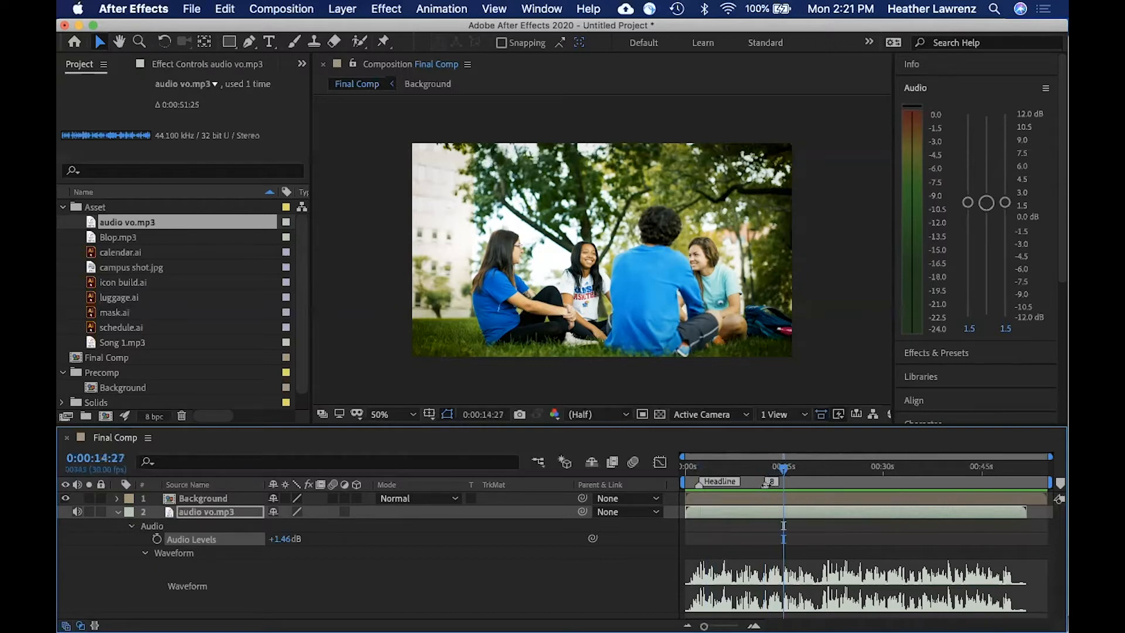
pyautogui.doubleClick(769, 482)
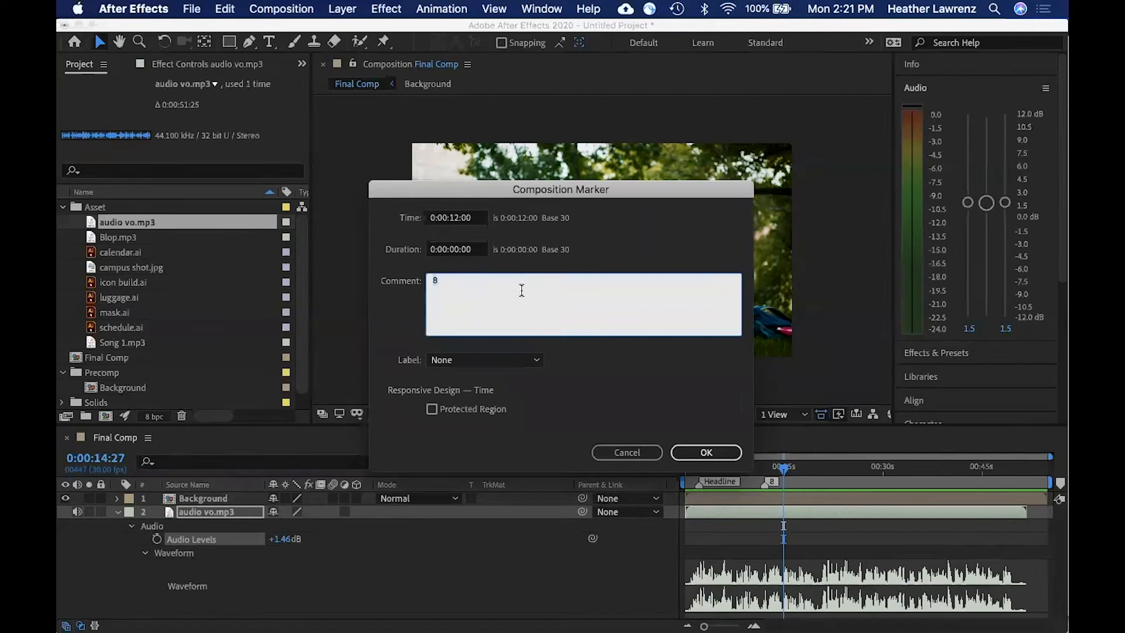
pyautogui.write('calendar')
pyautogui.click(706, 451)
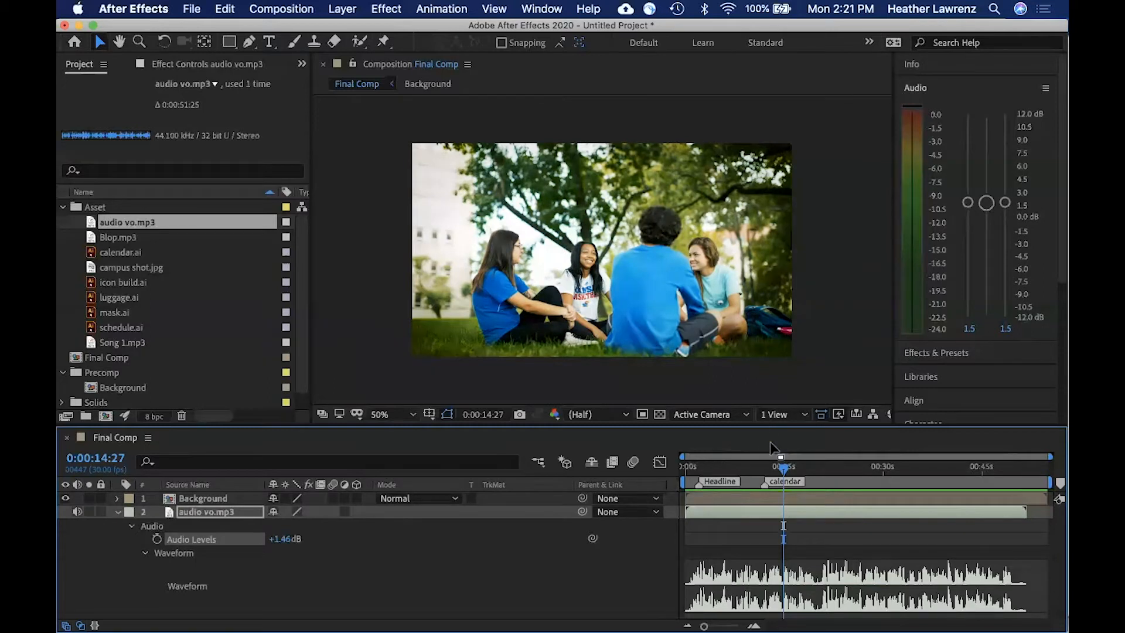
# Step: Collapse the narration layer's properties, add Song 1.mp3 below it in Final Comp, and play the mix from the start
pyautogui.moveTo(788, 470); pyautogui.dragTo(769, 472)
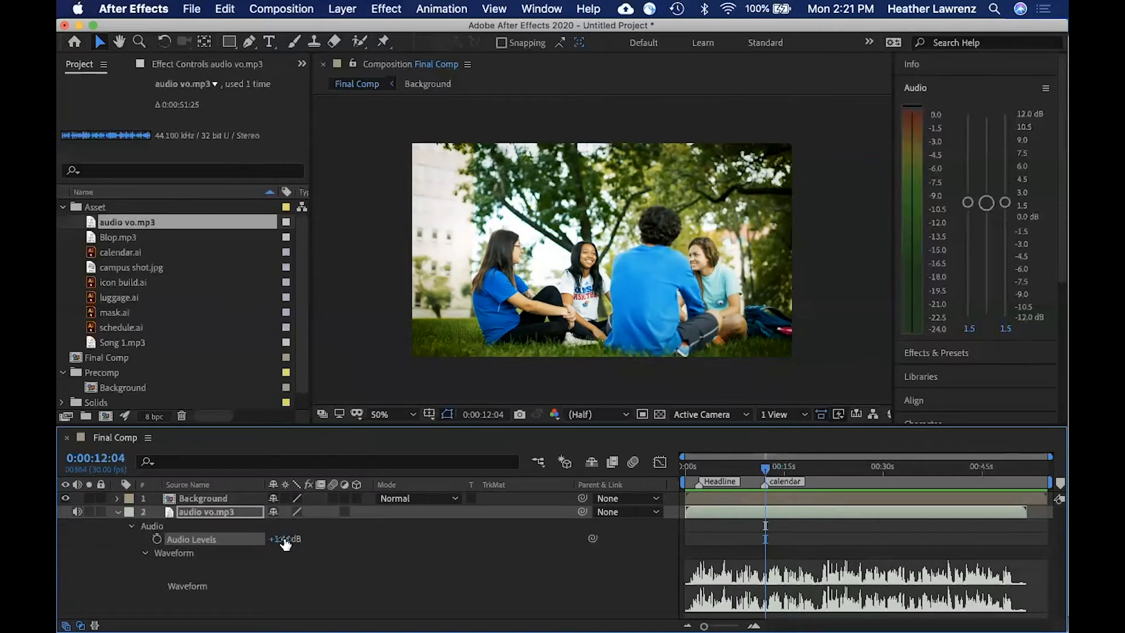
pyautogui.click(116, 513)
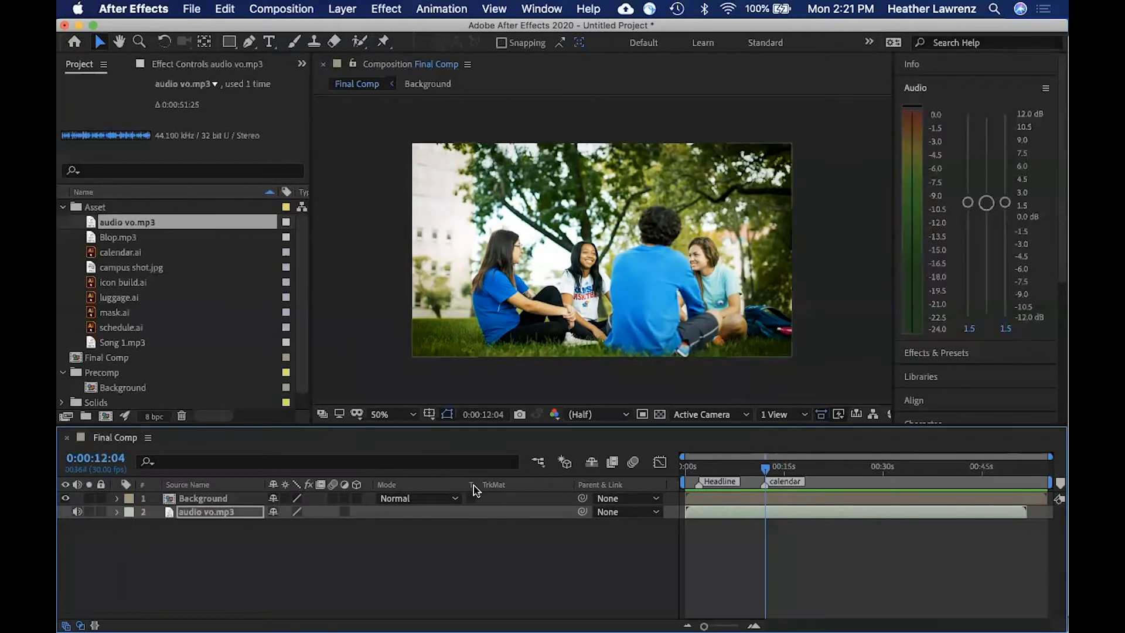
pyautogui.moveTo(765, 474); pyautogui.dragTo(684, 475)
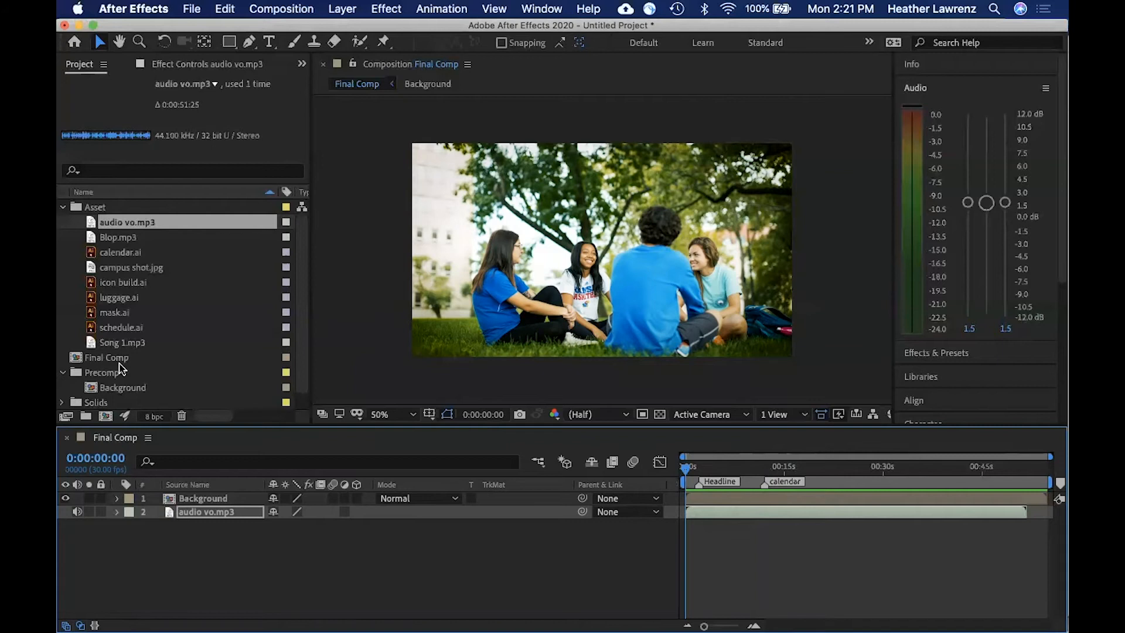
pyautogui.click(111, 344)
pyautogui.moveTo(111, 347); pyautogui.dragTo(125, 534)
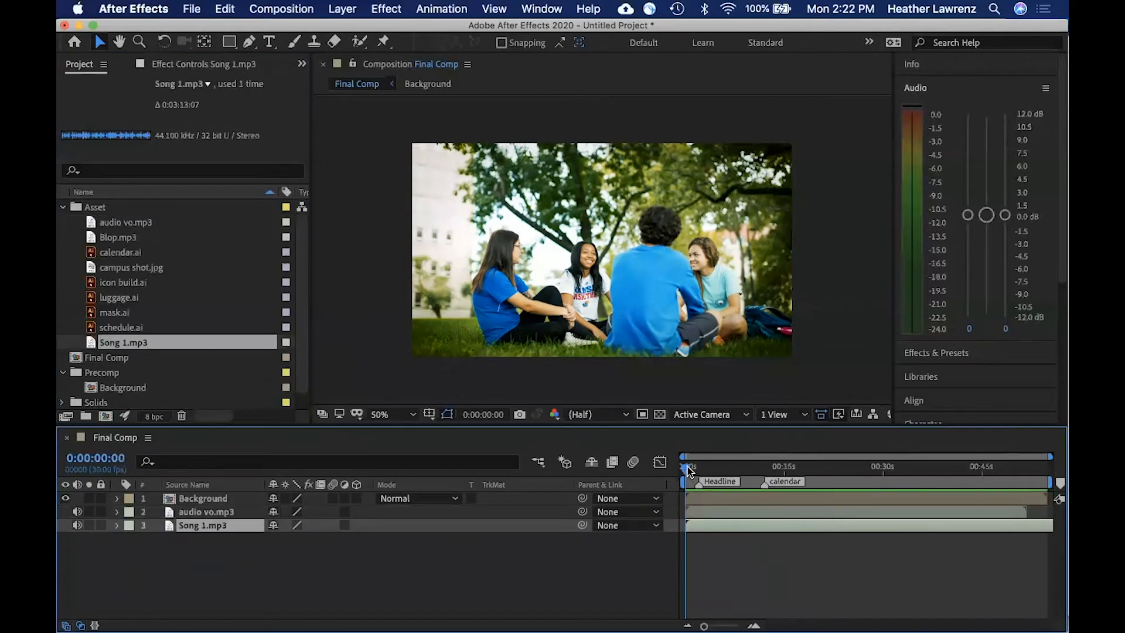
pyautogui.press('space')
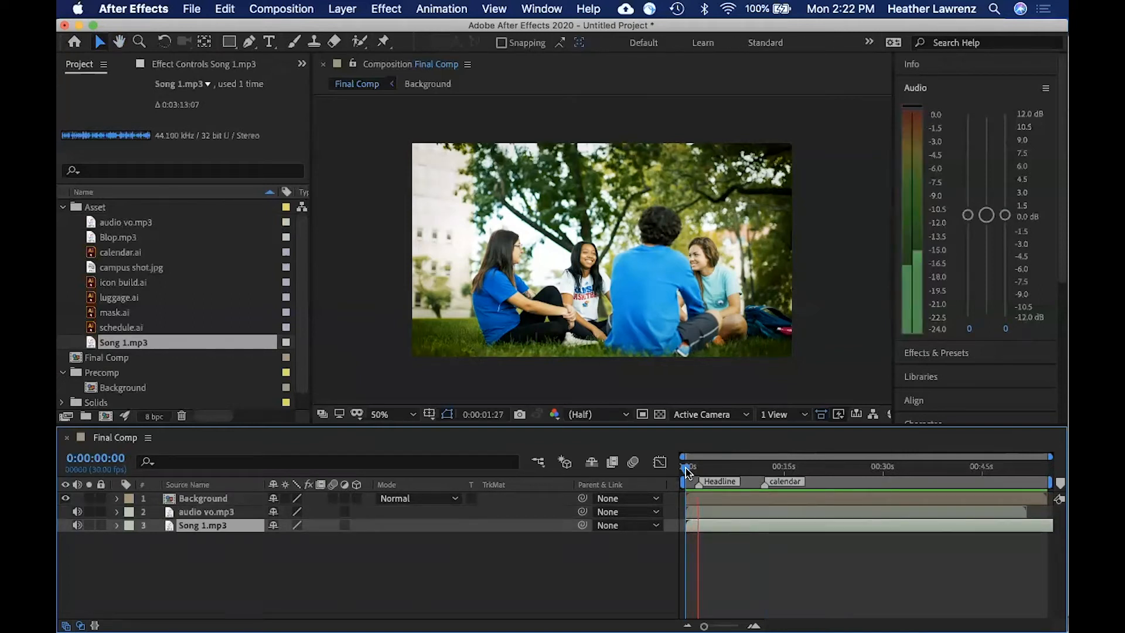
pyautogui.press('space')
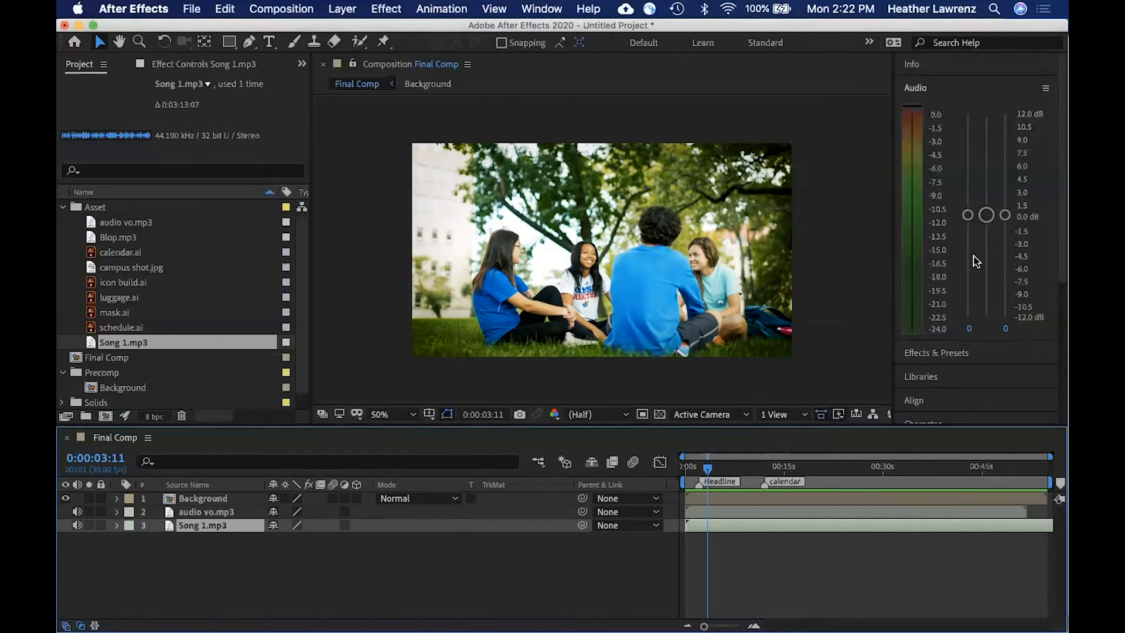
# Step: Lower the Song 1.mp3 layer's audio level to -12 dB, playing back the mix between adjustments
pyautogui.moveTo(986, 224); pyautogui.dragTo(984, 307)
pyautogui.press('space')
pyautogui.moveTo(981, 302); pyautogui.dragTo(982, 308)
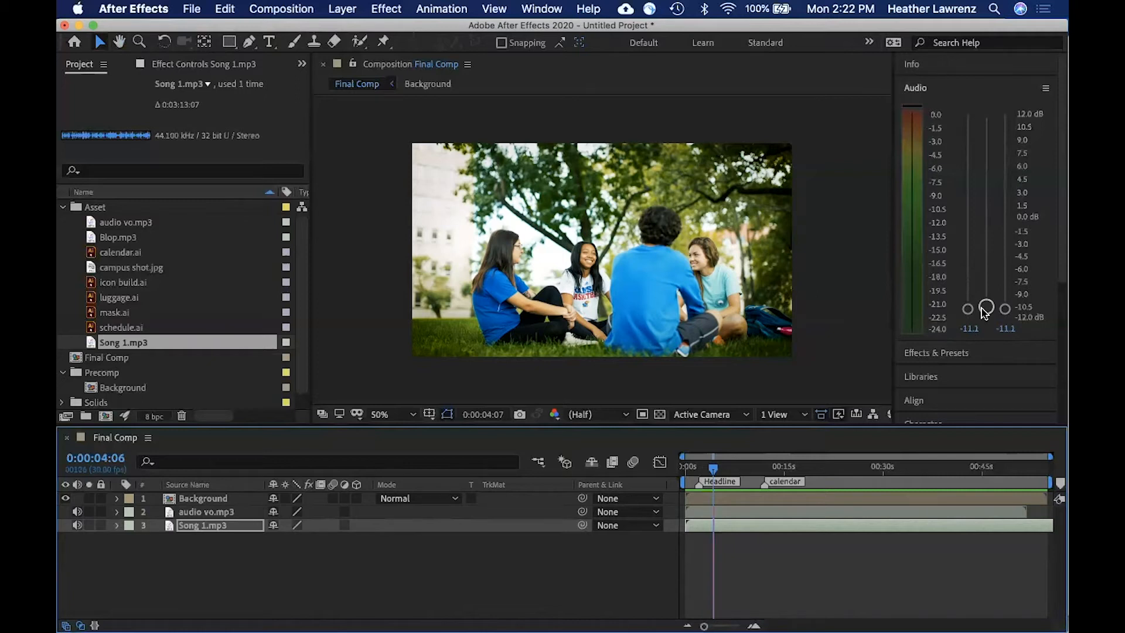
pyautogui.press('space')
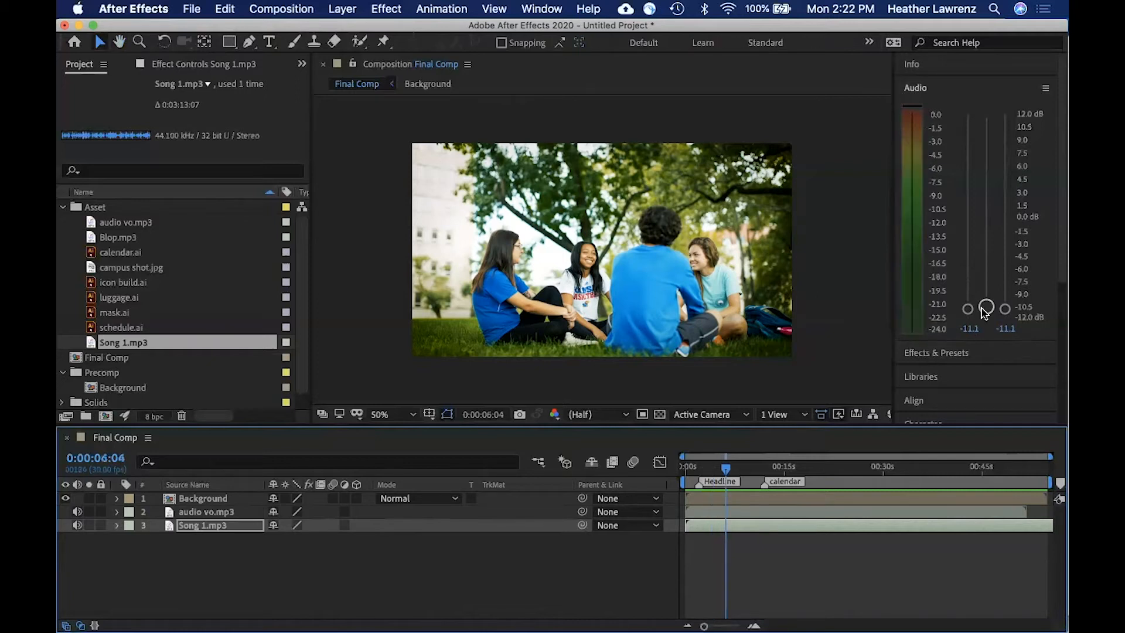
pyautogui.moveTo(984, 313); pyautogui.dragTo(983, 315)
pyautogui.press('space')
pyautogui.press('space')
pyautogui.press('space')
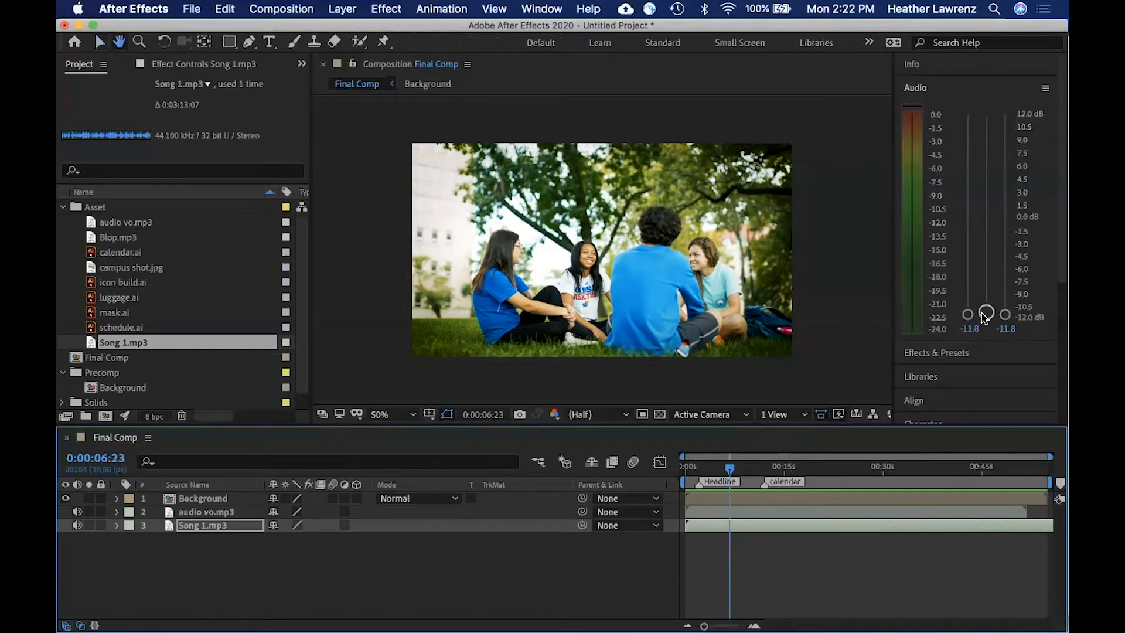
pyautogui.press('space')
pyautogui.moveTo(983, 317); pyautogui.dragTo(984, 319)
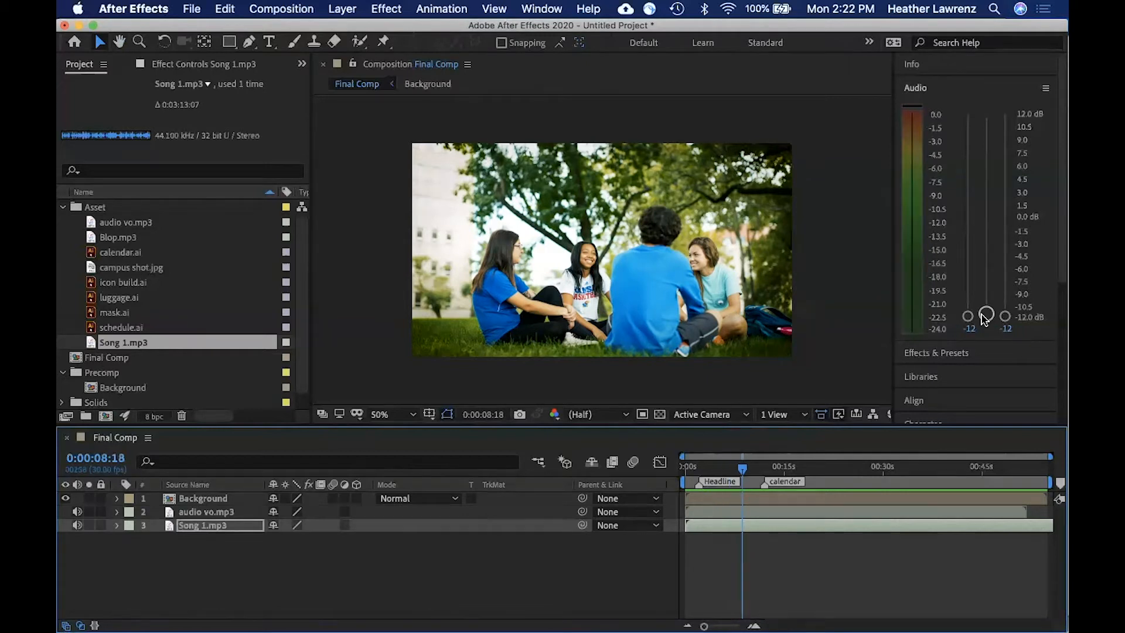
# Step: Play back the narration and music mix for about three seconds from 0:00:08:18
pyautogui.press('space')
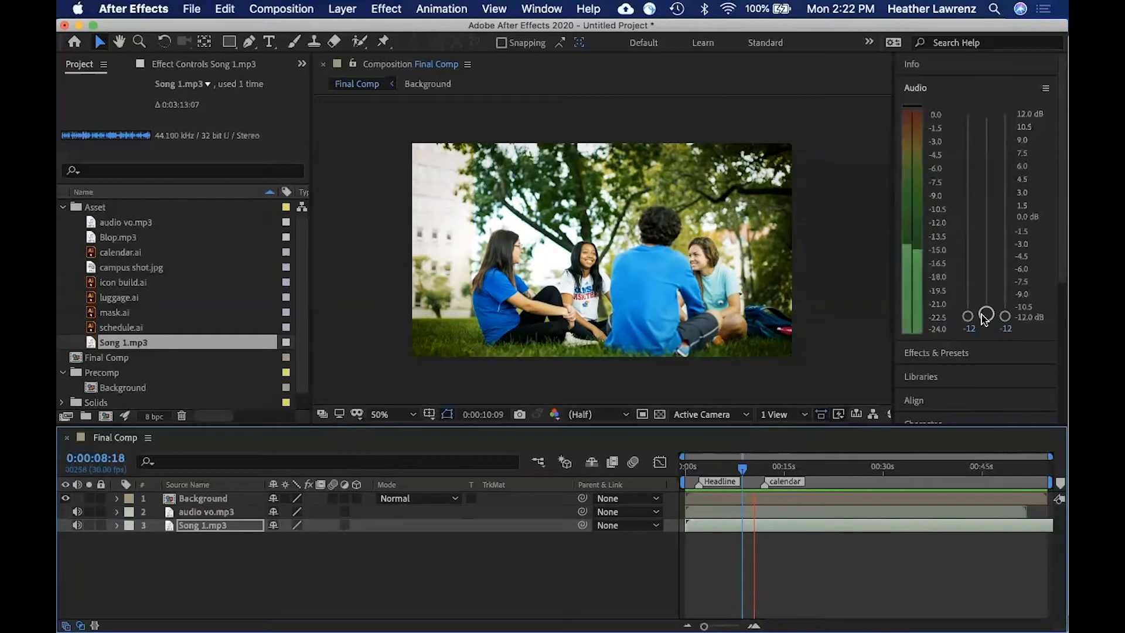
pyautogui.press('space')
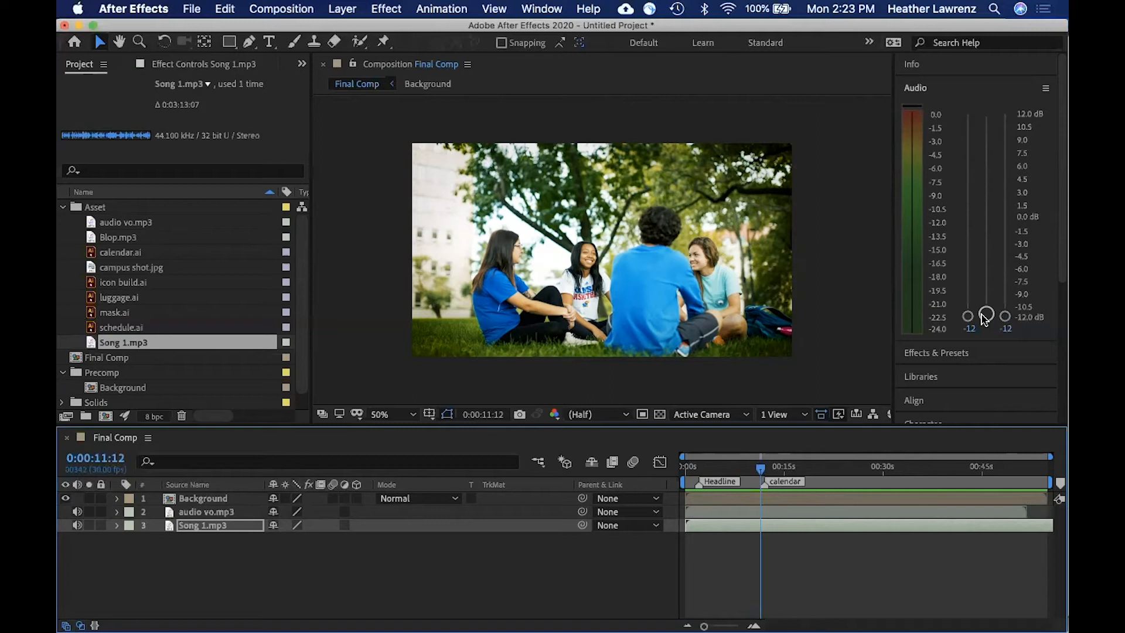
# Step: Create a 1920 x 1080, 30 fps, 55-second composition named Headline
pyautogui.click(284, 8)
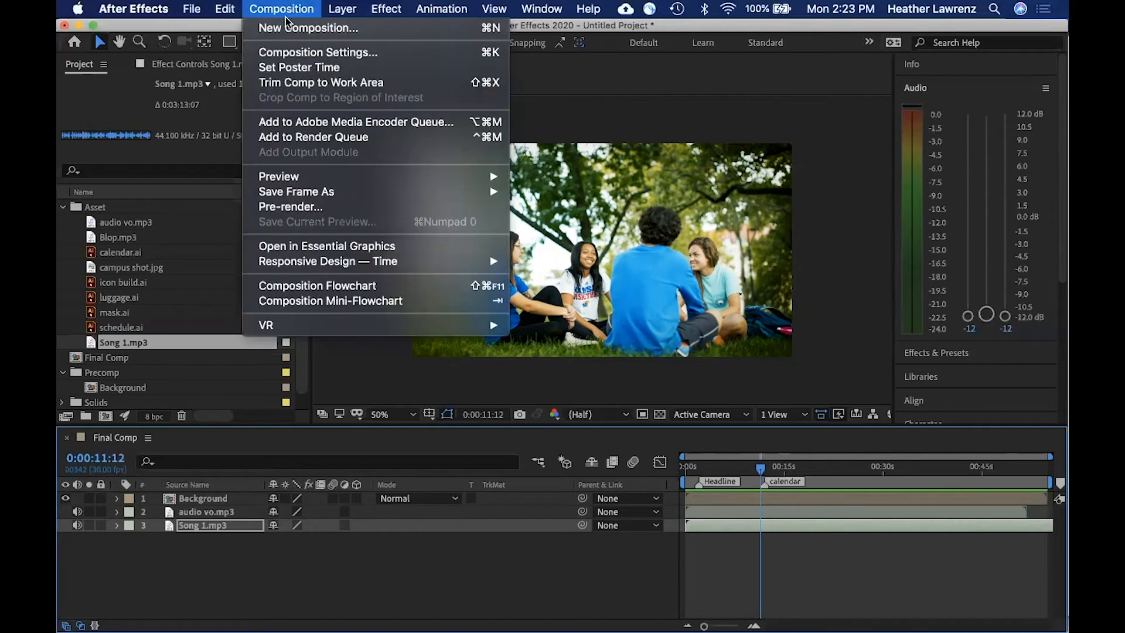
pyautogui.click(287, 28)
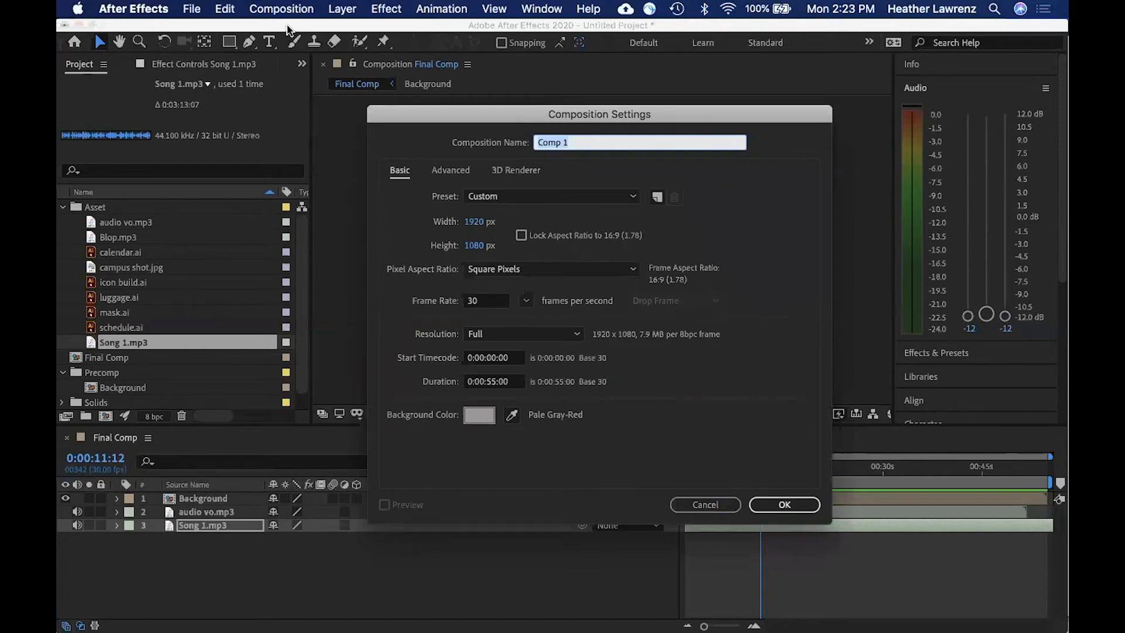
pyautogui.write('Headline')
pyautogui.click(784, 504)
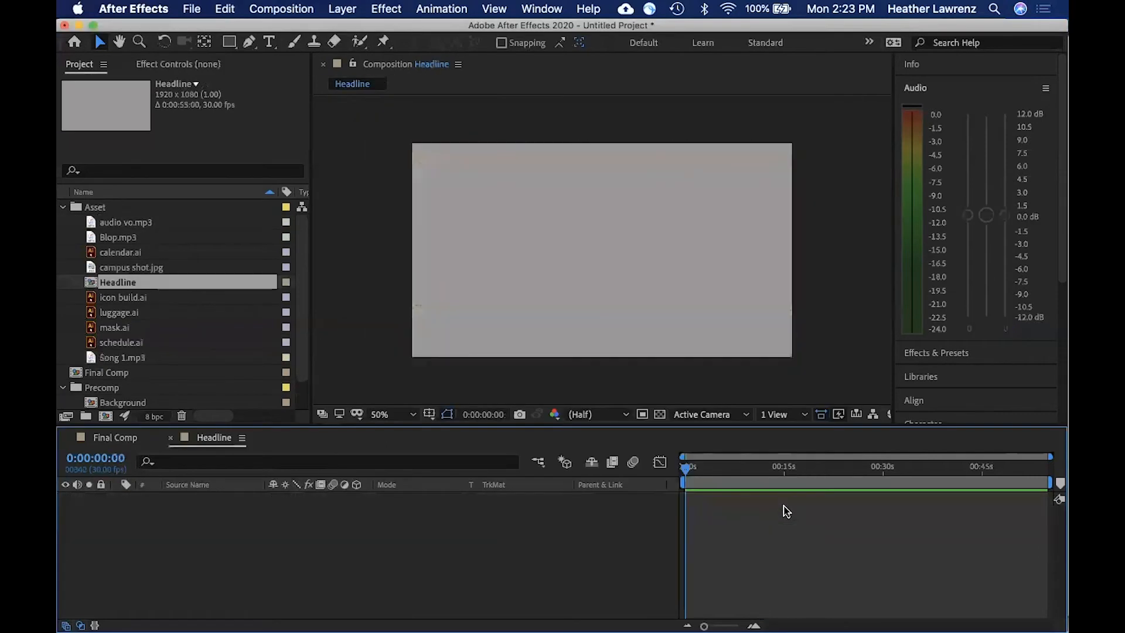
# Step: Compare the Final Comp timeline with the Headline timeline, ending in the Headline composition
pyautogui.click(109, 440)
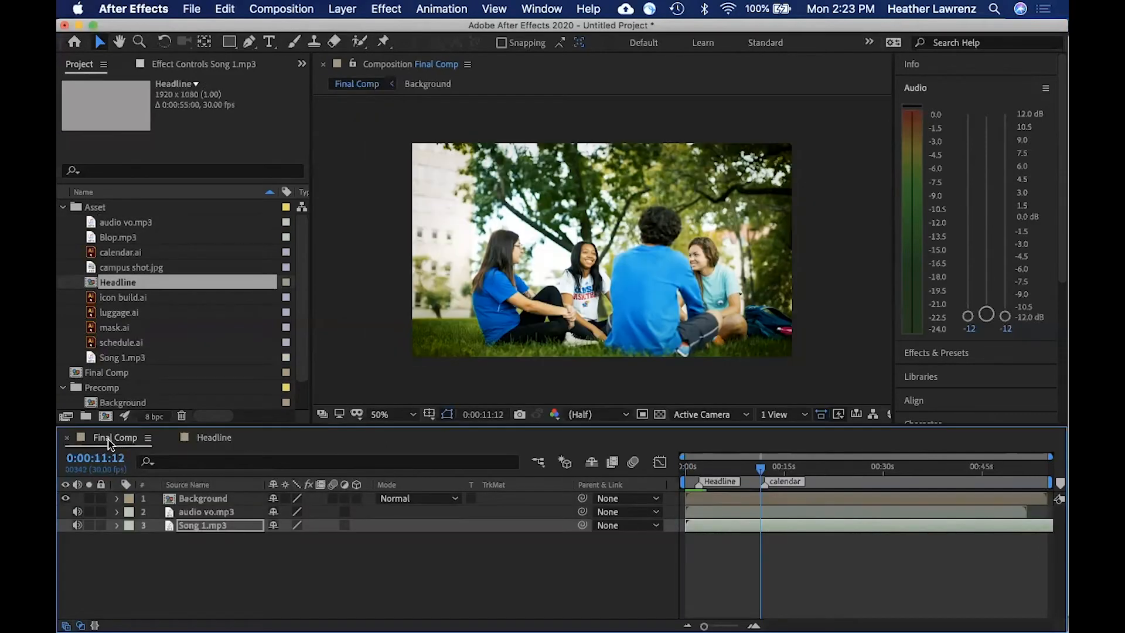
pyautogui.click(214, 438)
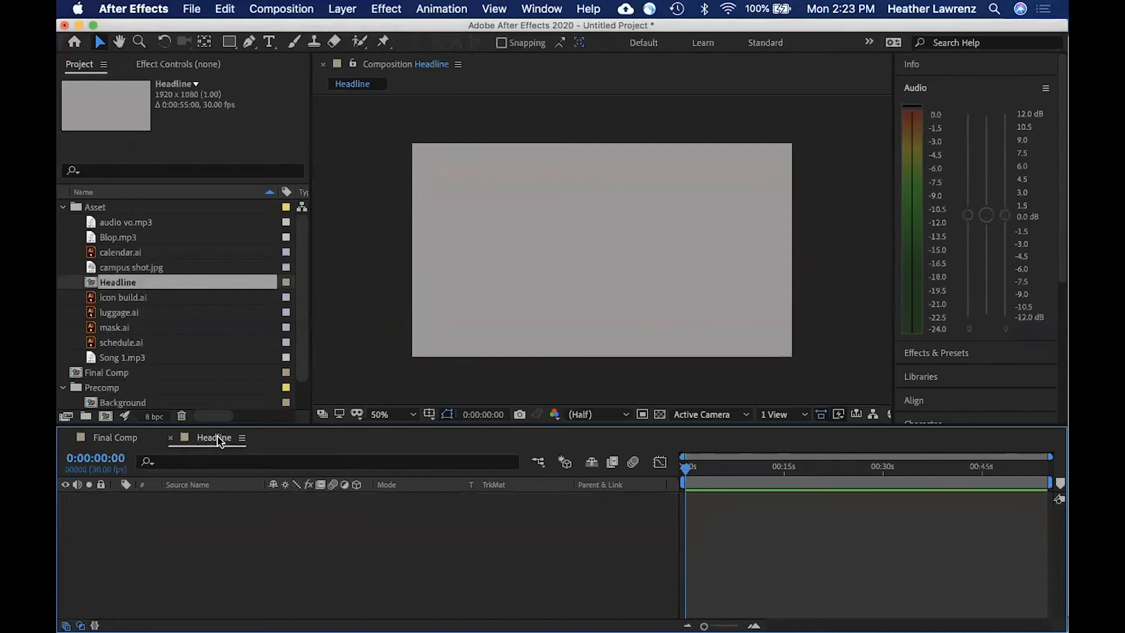
pyautogui.click(125, 441)
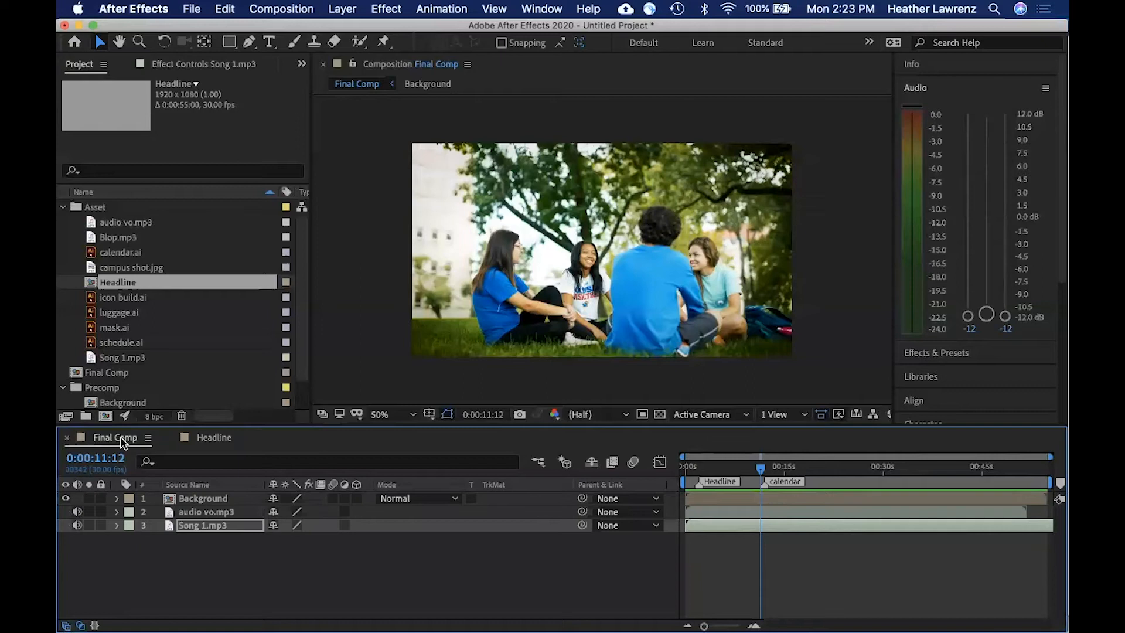
pyautogui.click(201, 439)
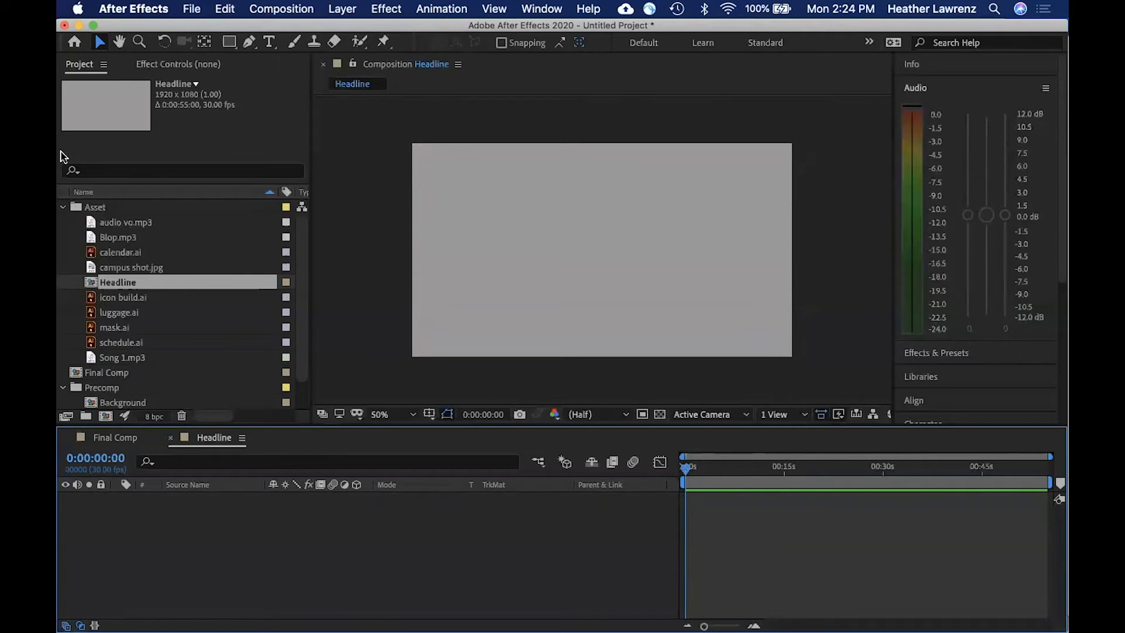
# Step: Activate the Pen tool in Headline and set the shape fill to none
pyautogui.click(249, 43)
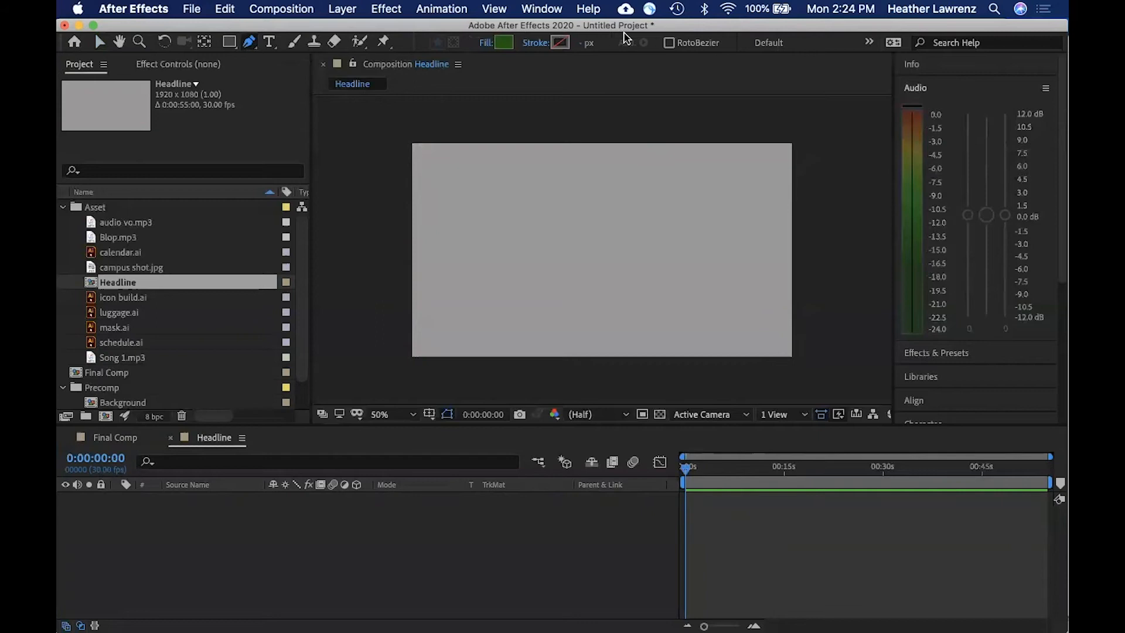
pyautogui.click(505, 43)
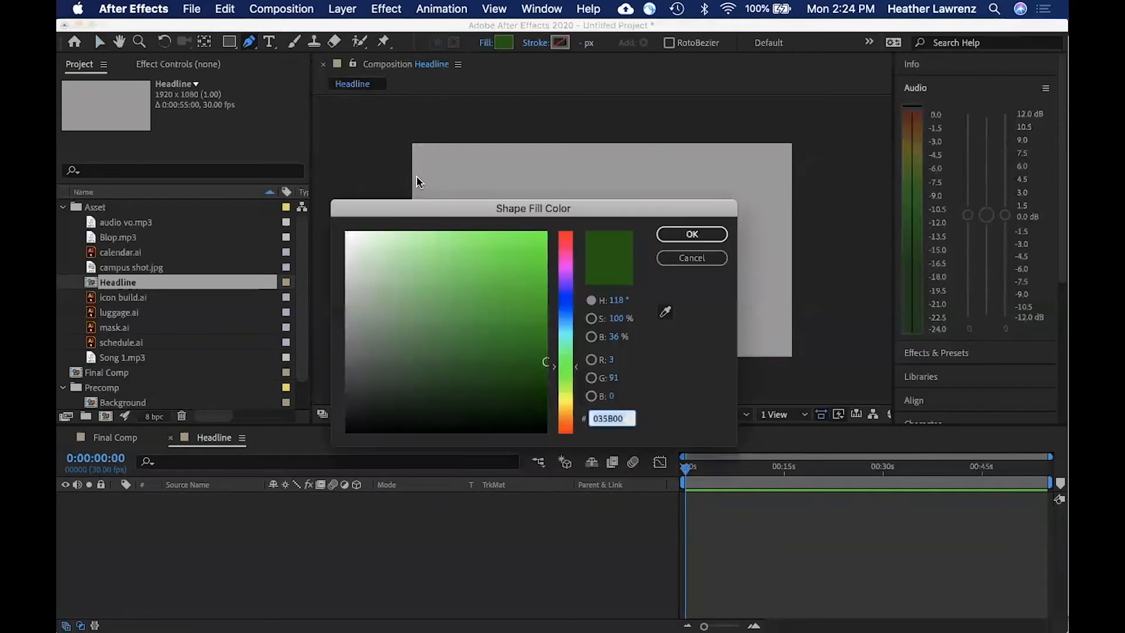
pyautogui.click(690, 257)
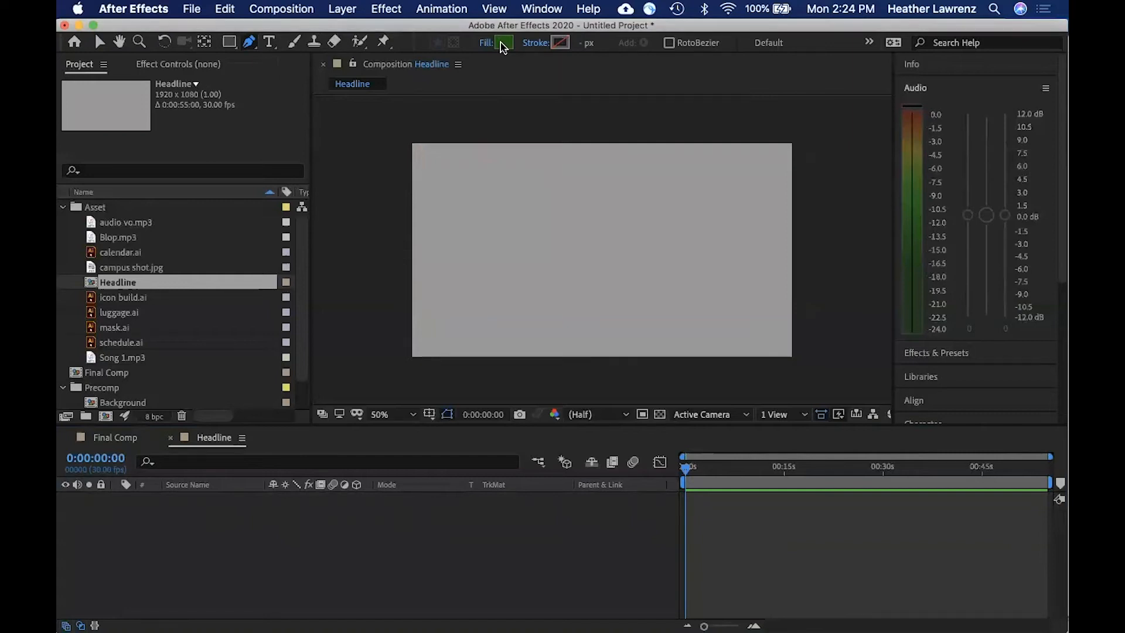
pyautogui.click(504, 45)
pyautogui.click(690, 257)
pyautogui.keyDown('alt'); pyautogui.click(501, 41); pyautogui.keyUp('alt')
pyautogui.keyDown('alt'); pyautogui.click(503, 45); pyautogui.keyUp('alt')
pyautogui.keyDown('alt'); pyautogui.click(503, 45); pyautogui.keyUp('alt')
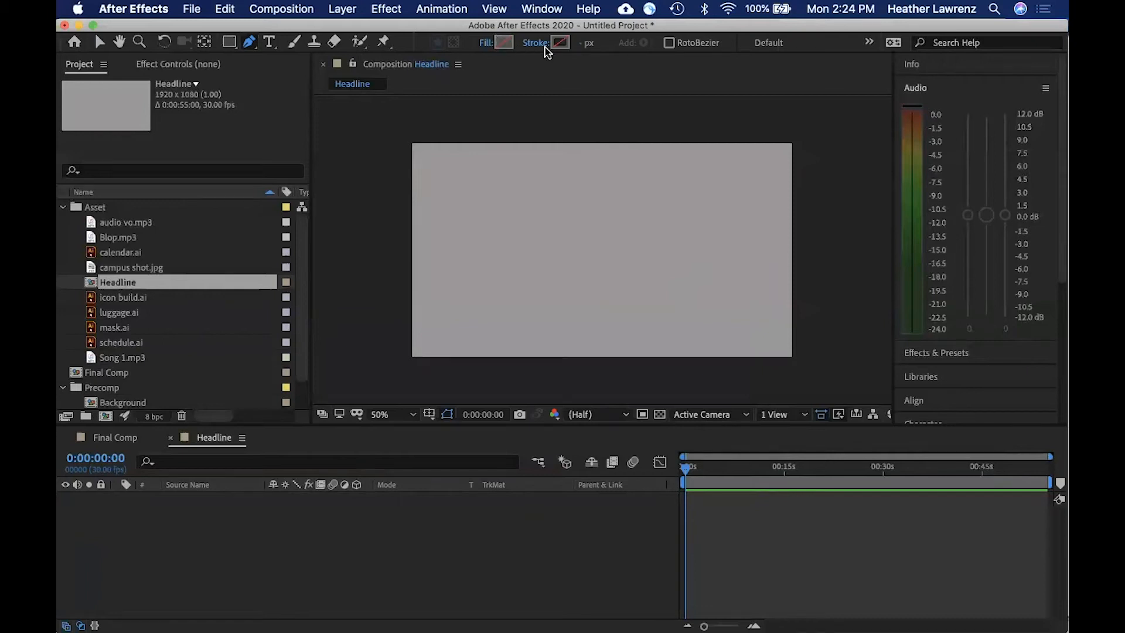
# Step: Set the stroke to solid blue 0015BA and draw a 41 px horizontal line across the full frame width, slightly above the middle
pyautogui.click(560, 44)
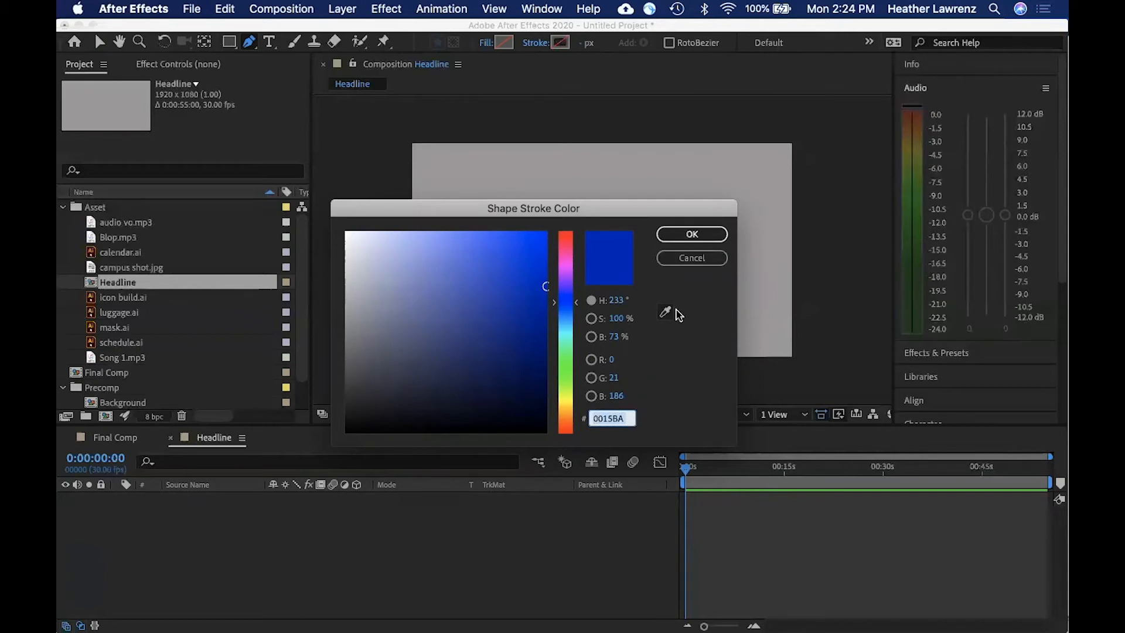
pyautogui.click(687, 240)
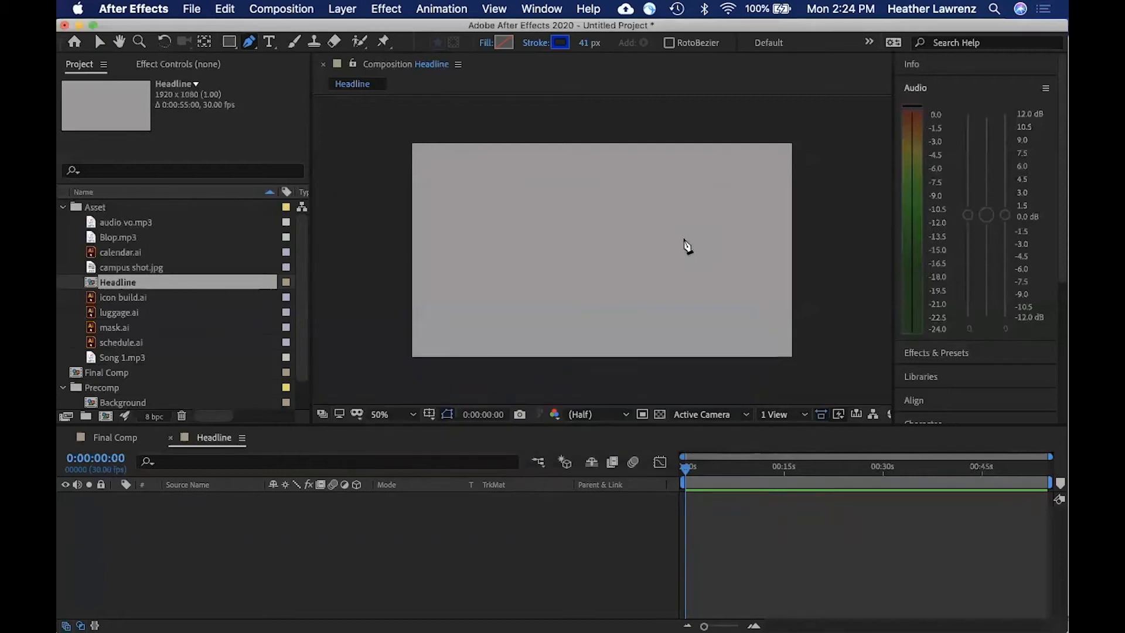
pyautogui.click(410, 242)
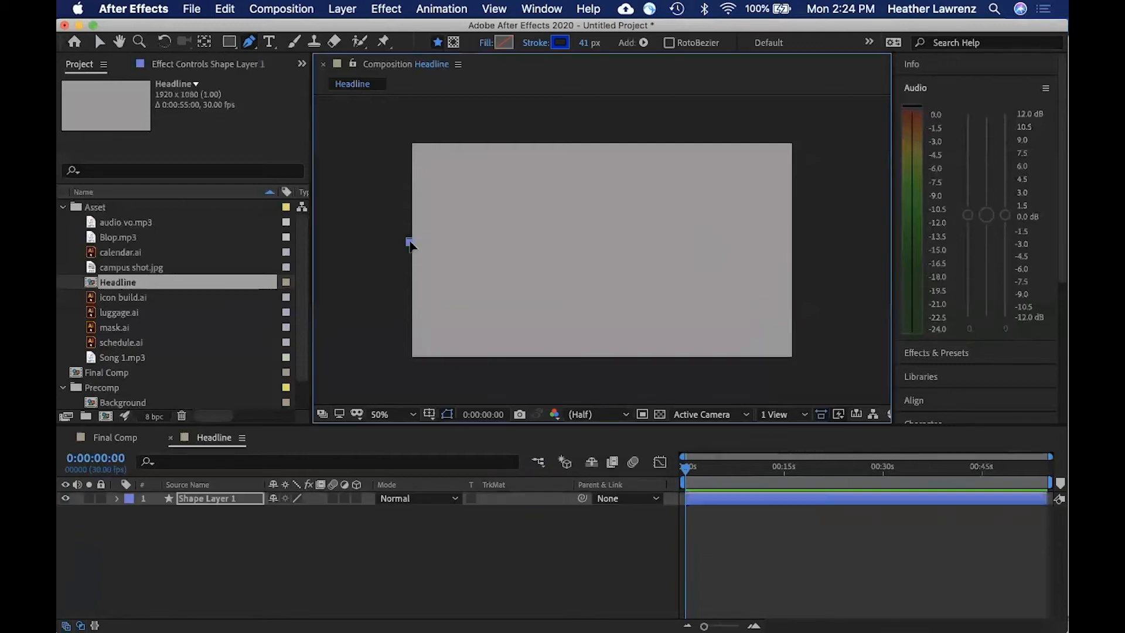
pyautogui.click(796, 242)
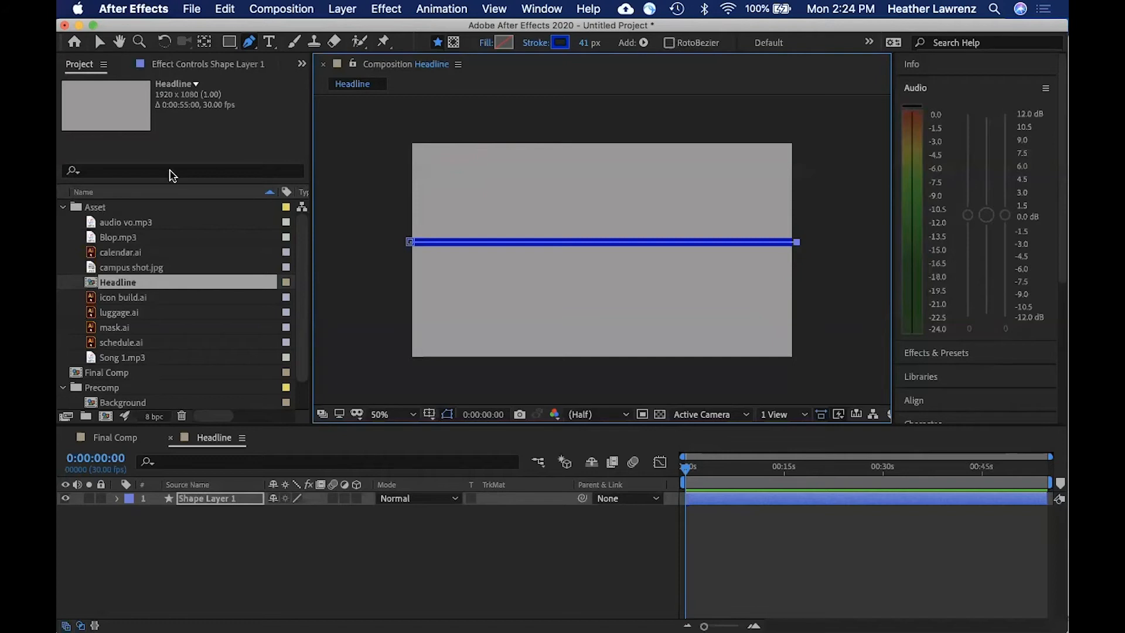
# Step: Add a text box reading "Protect KU" above the blue line and move the text down to sit just over the line
pyautogui.click(271, 42)
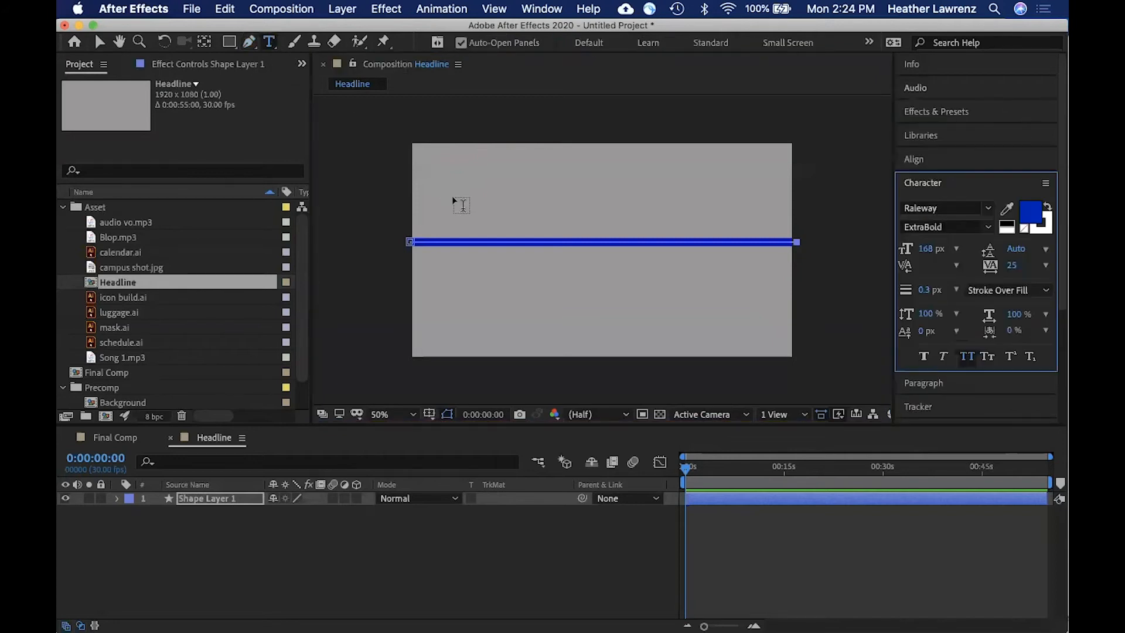
pyautogui.moveTo(443, 181); pyautogui.dragTo(779, 230)
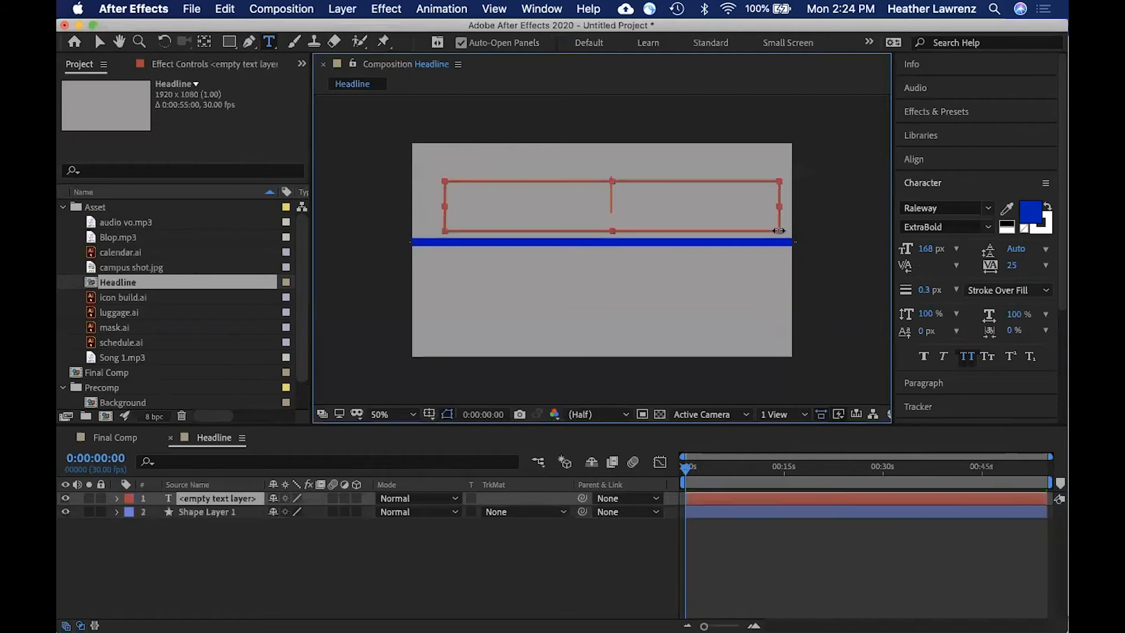
pyautogui.write('Prto')
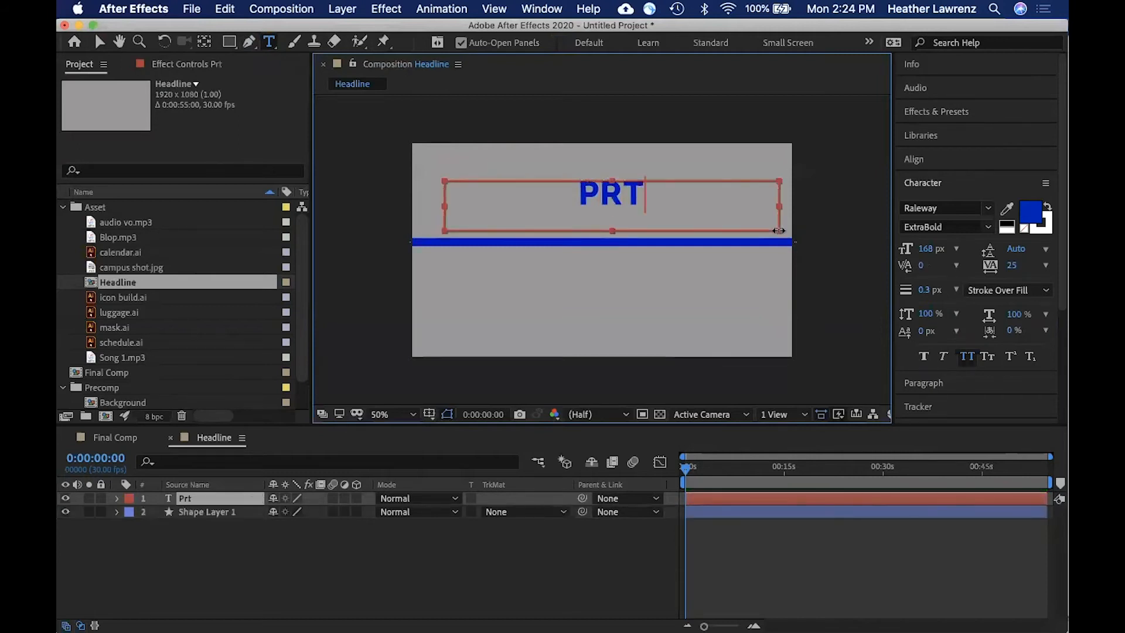
pyautogui.press('BackSpace')
pyautogui.press('BackSpace')
pyautogui.write('otect KU')
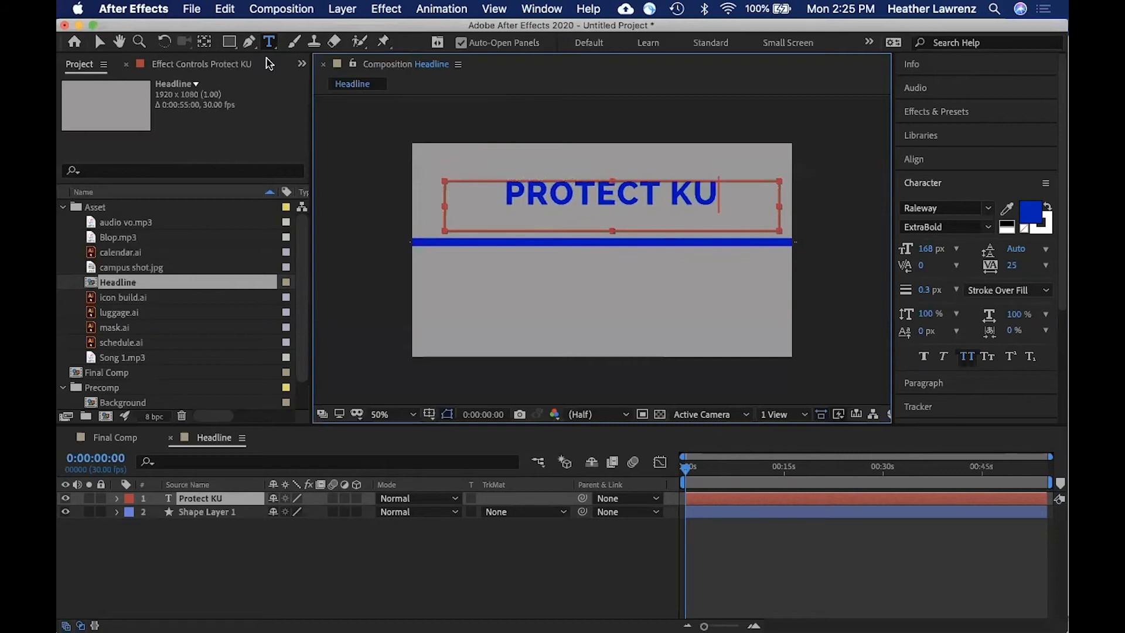
pyautogui.click(99, 42)
pyautogui.moveTo(648, 197); pyautogui.dragTo(641, 220)
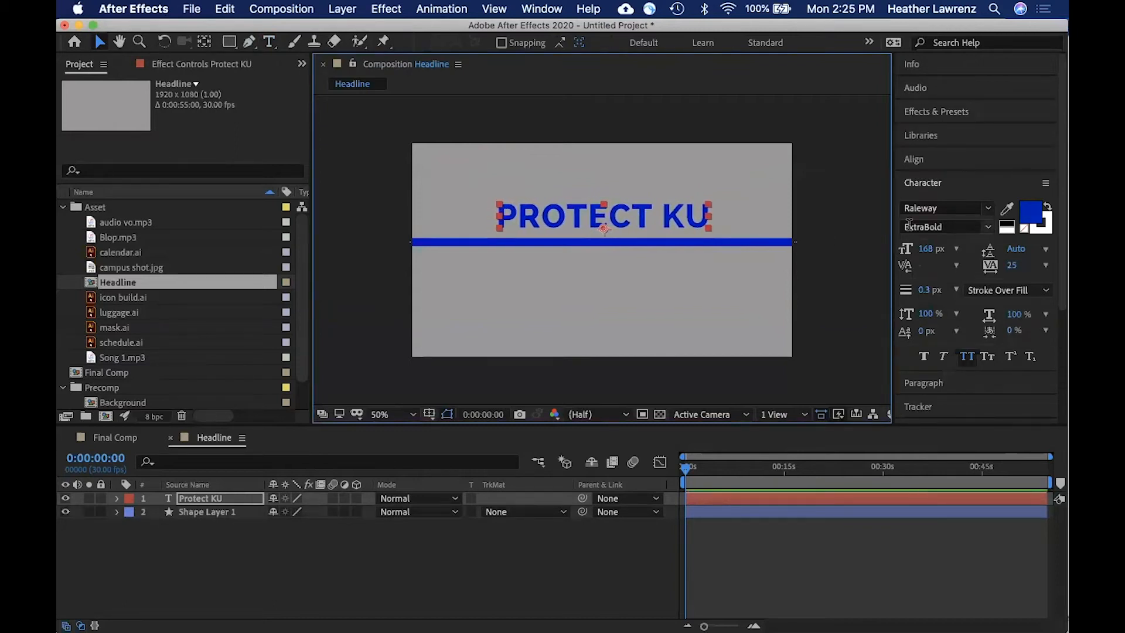
# Step: Add a second text box reading "Protect You" just below the blue line
pyautogui.click(270, 42)
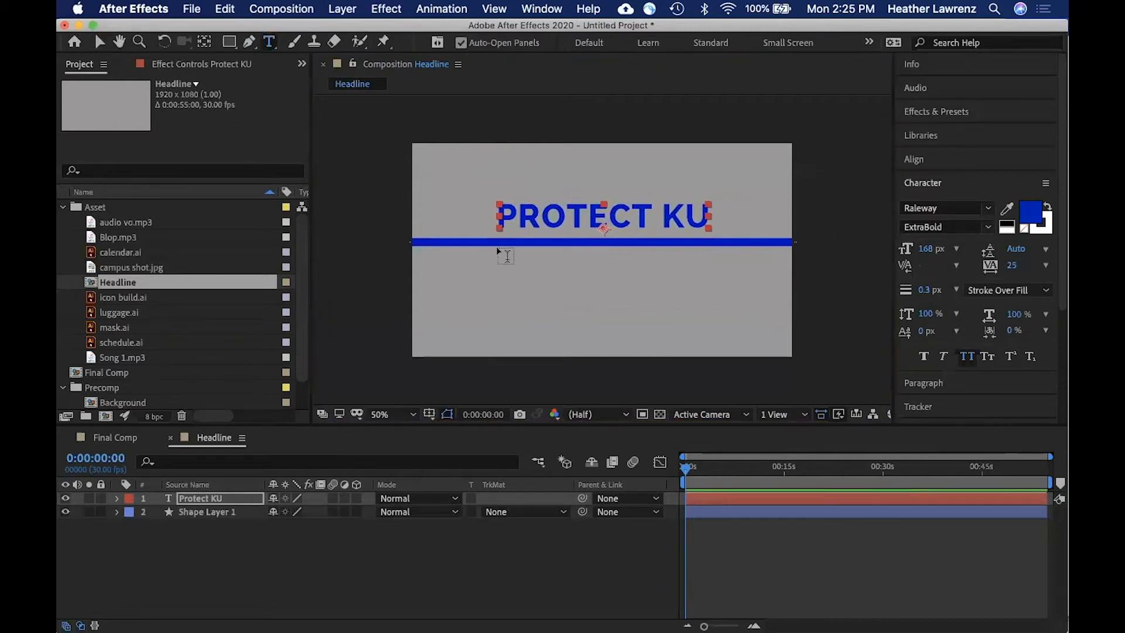
pyautogui.moveTo(473, 255); pyautogui.dragTo(741, 305)
pyautogui.write('Protect ')
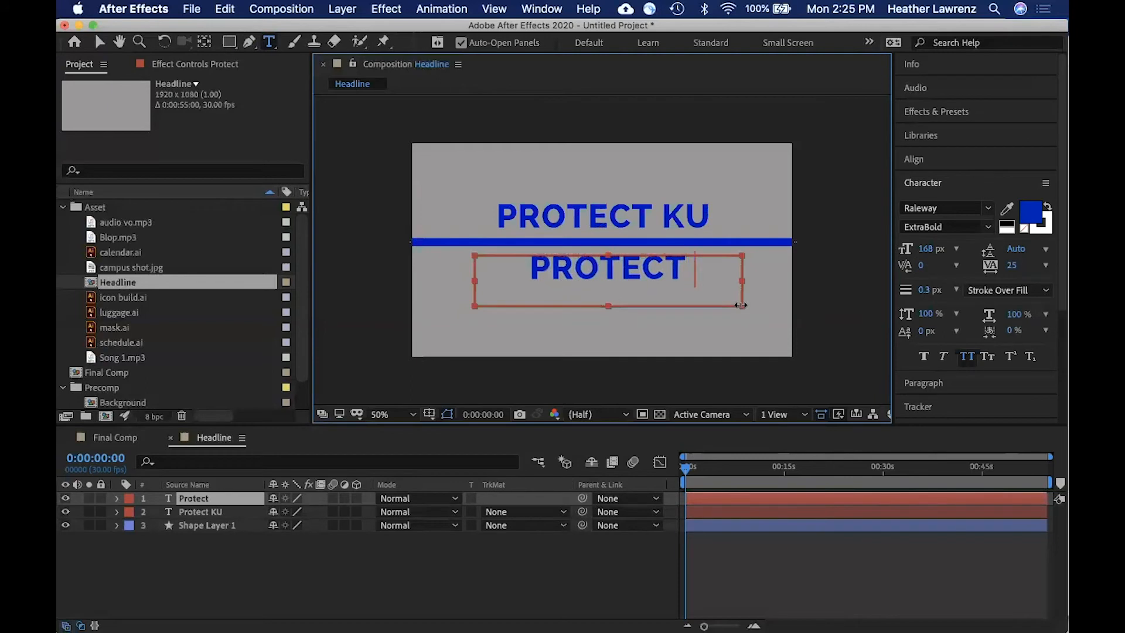
pyautogui.write('You')
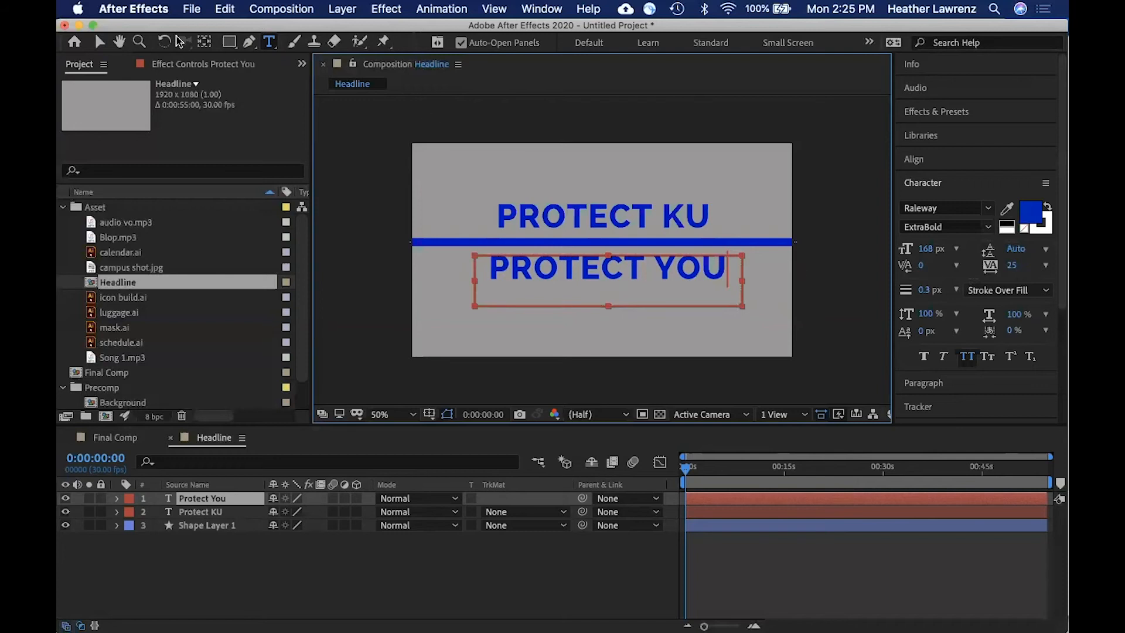
pyautogui.click(100, 42)
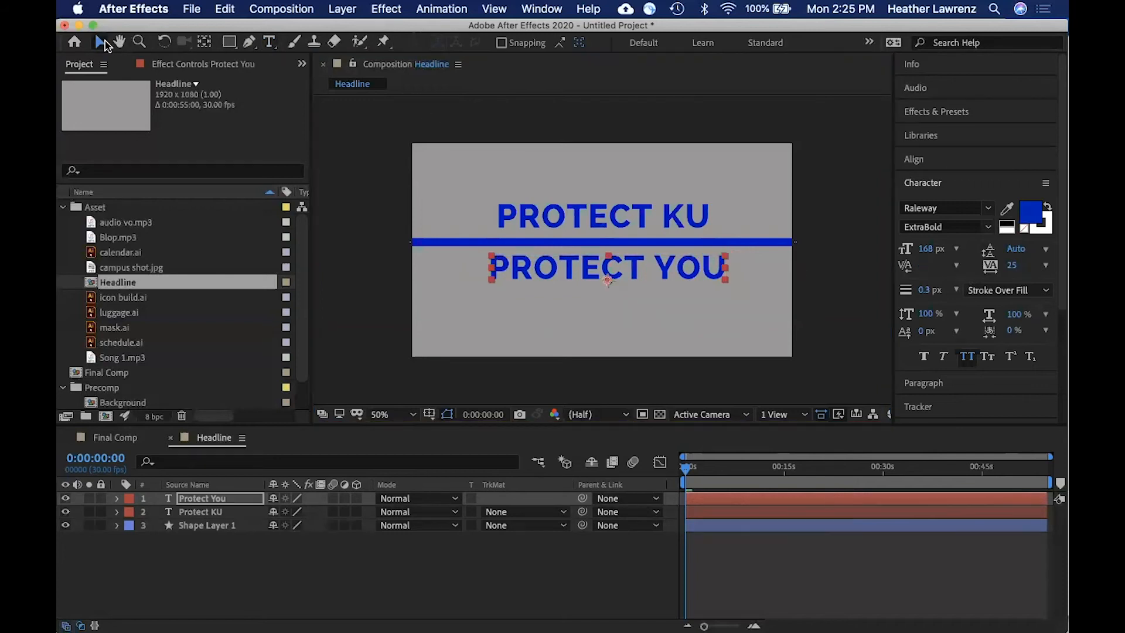
pyautogui.click(669, 276)
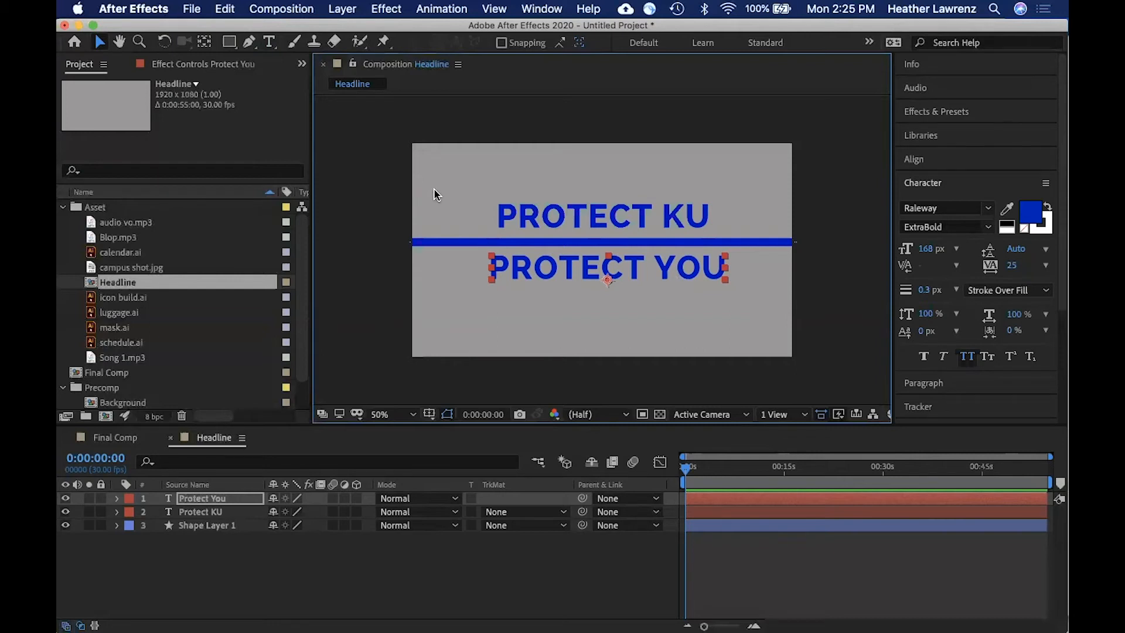
pyautogui.click(342, 9)
pyautogui.moveTo(352, 28)
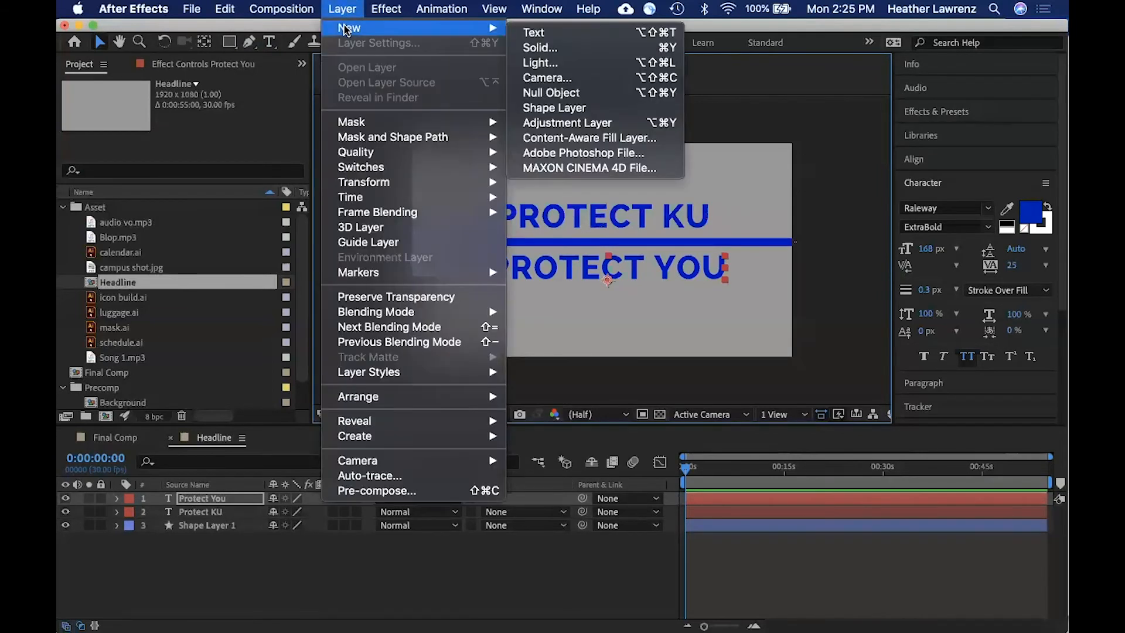
pyautogui.click(540, 47)
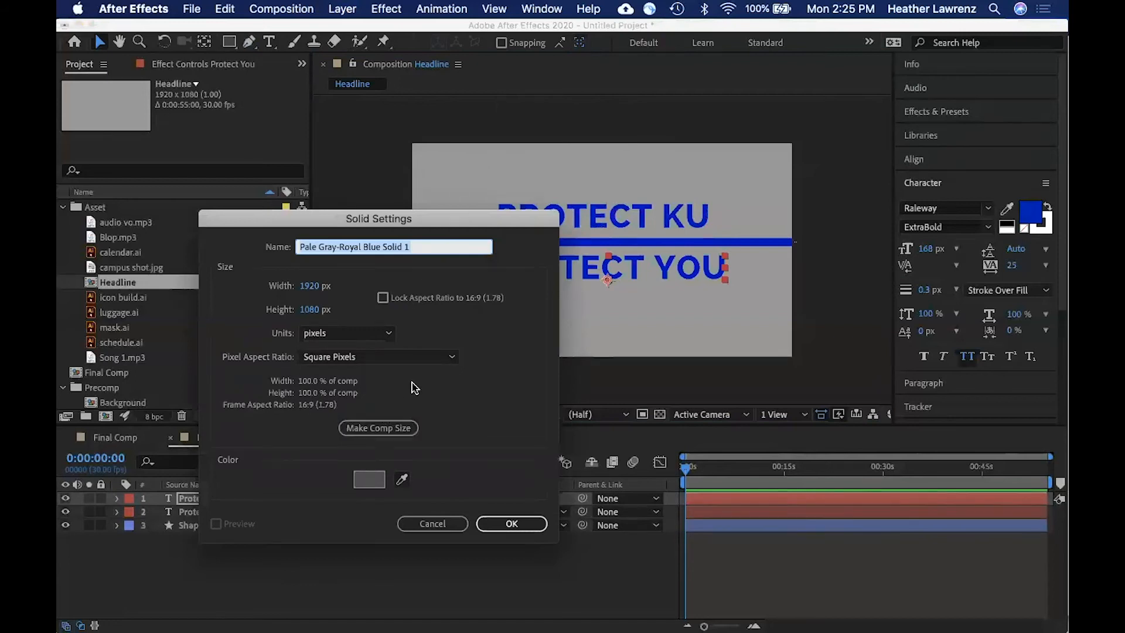
pyautogui.click(361, 483)
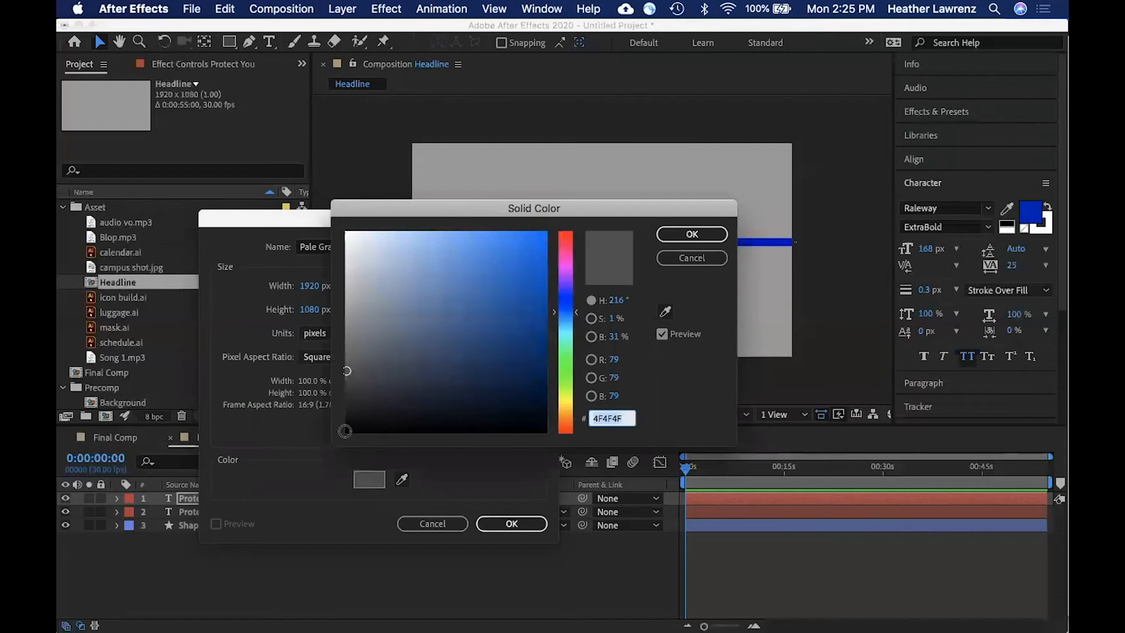
pyautogui.click(345, 432)
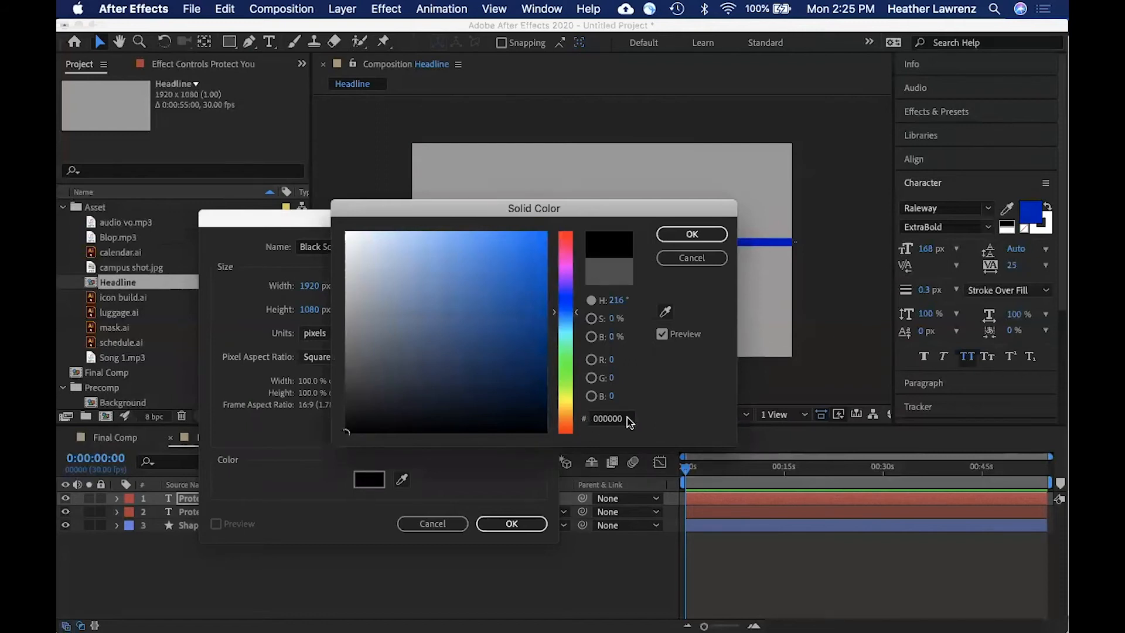
pyautogui.click(691, 235)
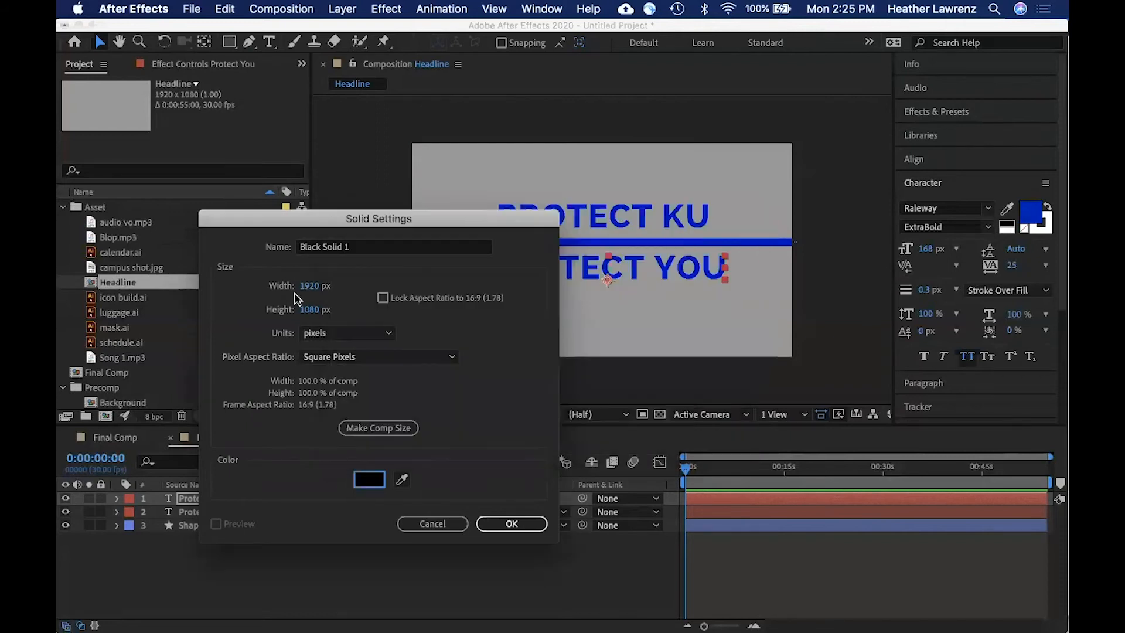
pyautogui.click(514, 523)
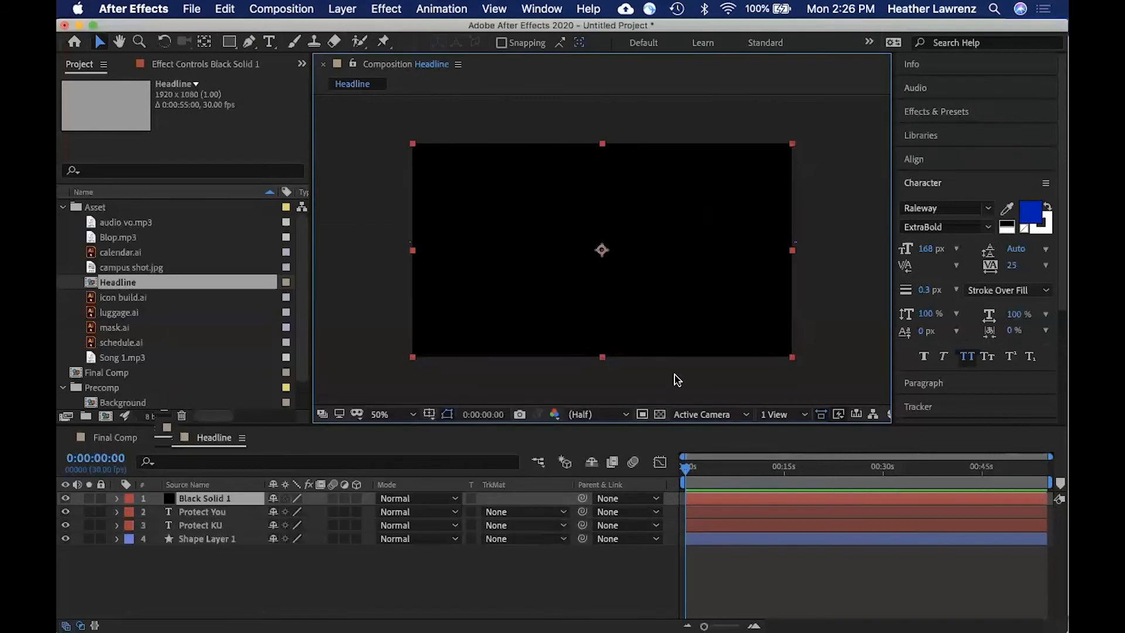
pyautogui.moveTo(697, 319); pyautogui.dragTo(695, 200)
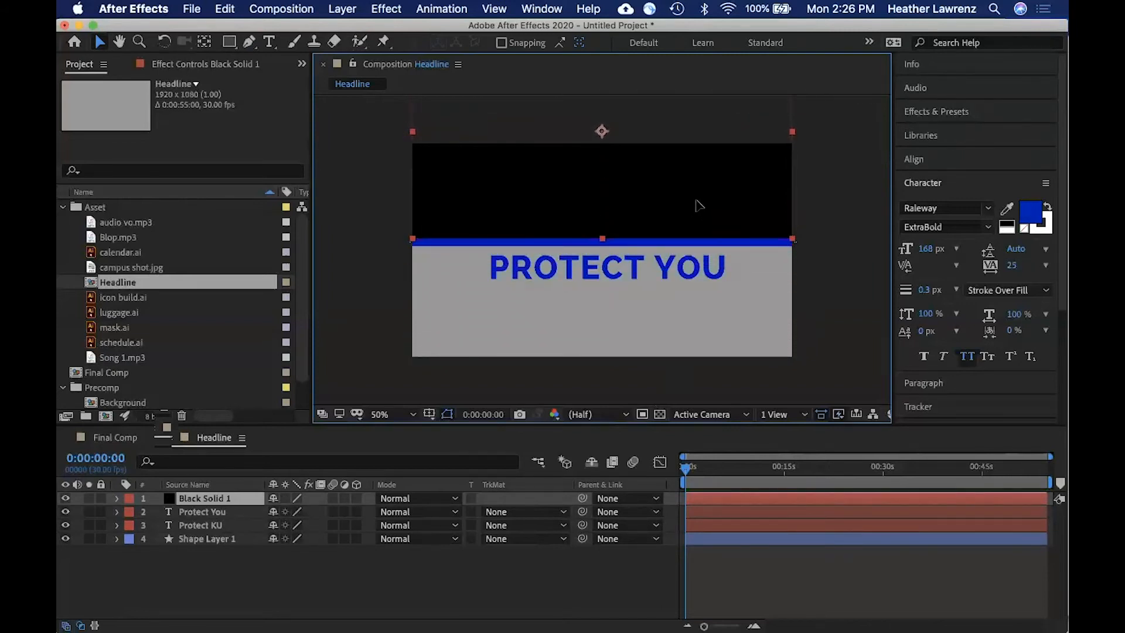
pyautogui.press('Return')
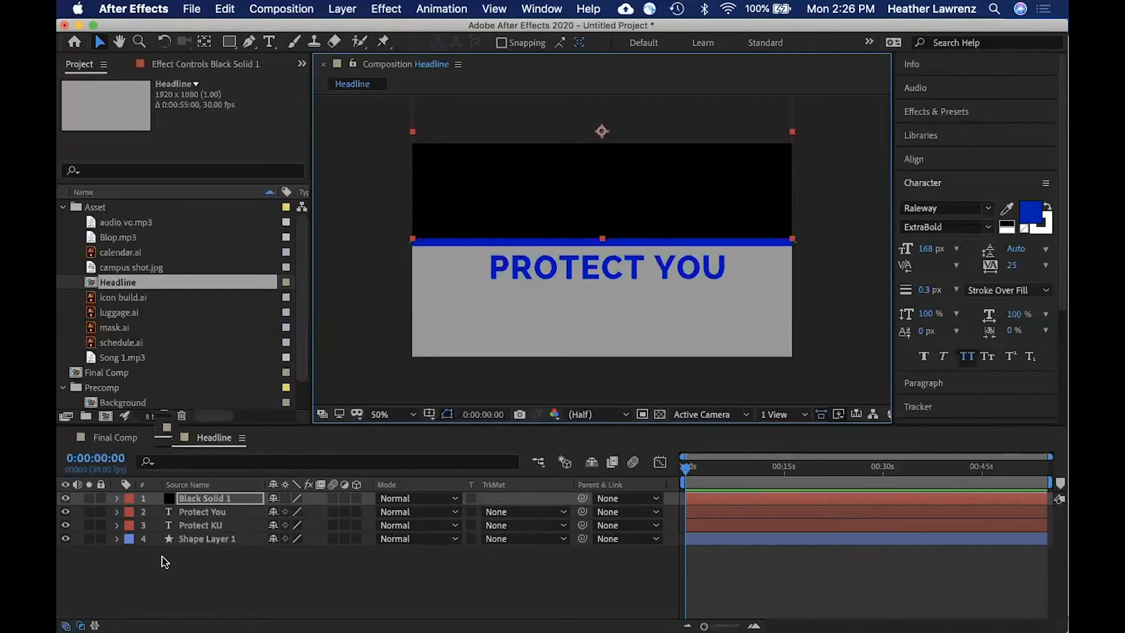
# Step: Pre-compose the black solid as "Matte 1", leaving all attributes in the Headline composition
pyautogui.rightClick(206, 504)
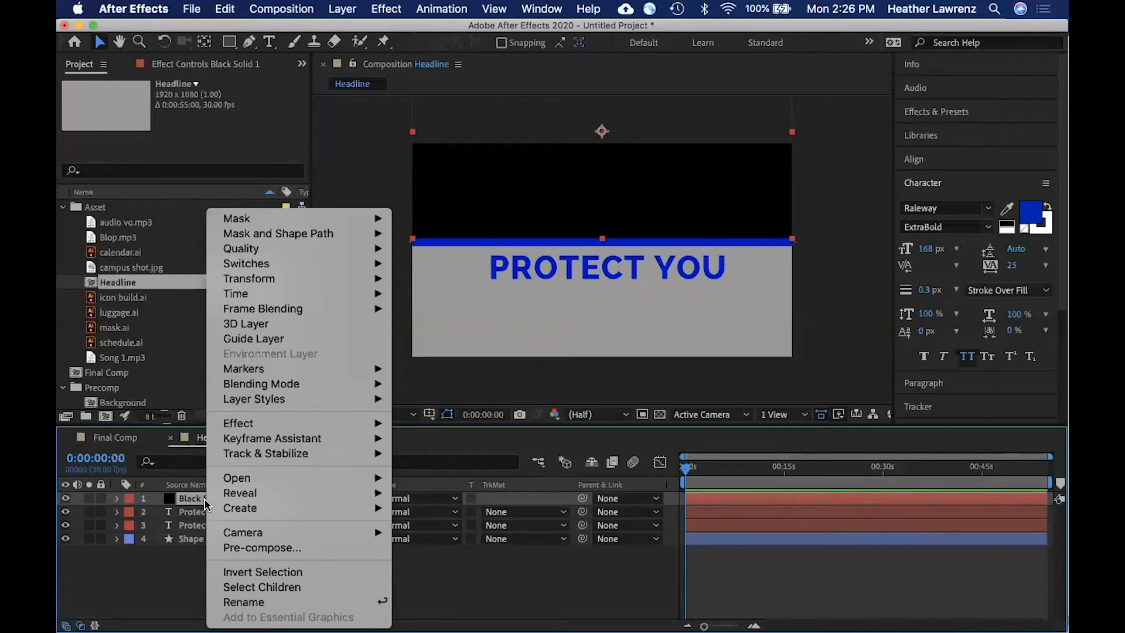
pyautogui.click(249, 548)
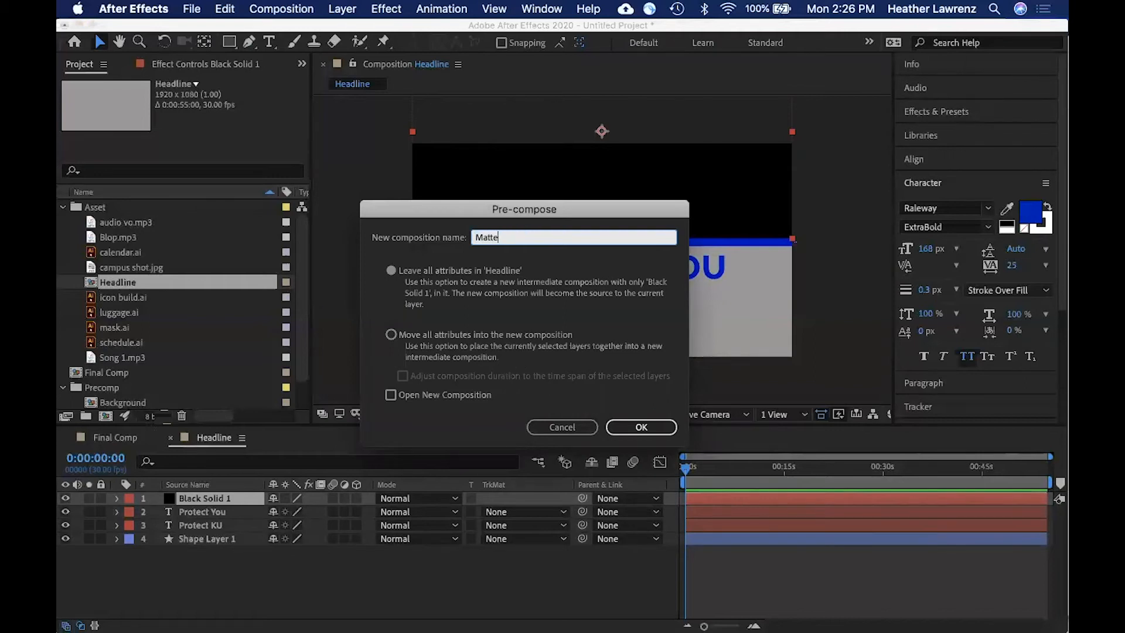
pyautogui.click(641, 427)
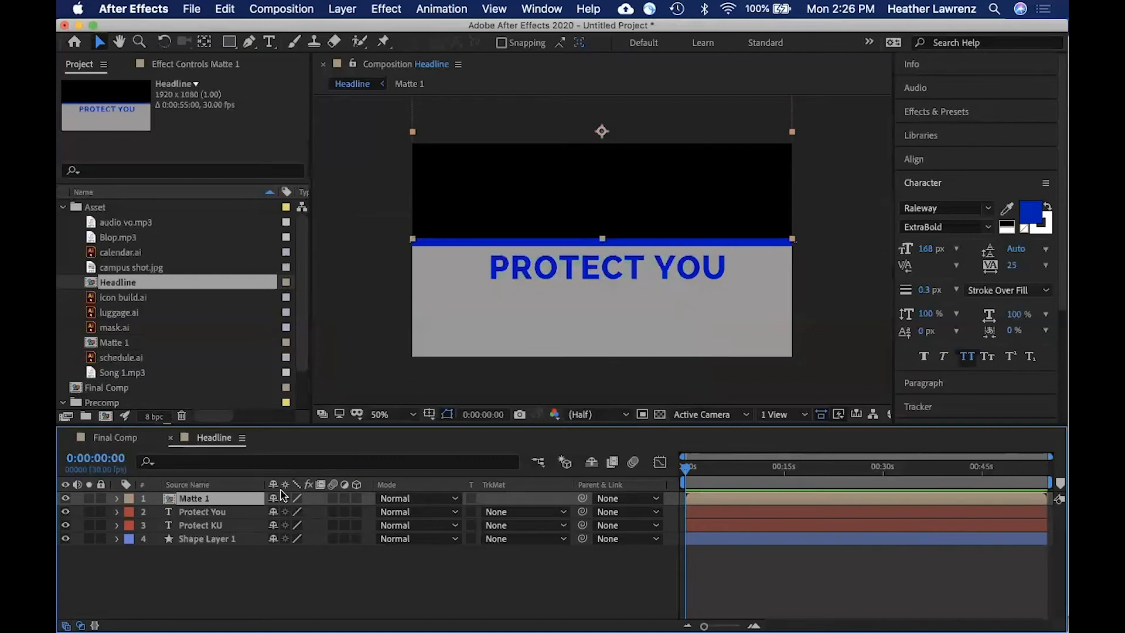
# Step: Try Matte 1 as an alpha matte on the Protect You layer and shift the Protect KU text below the blue line
pyautogui.click(237, 513)
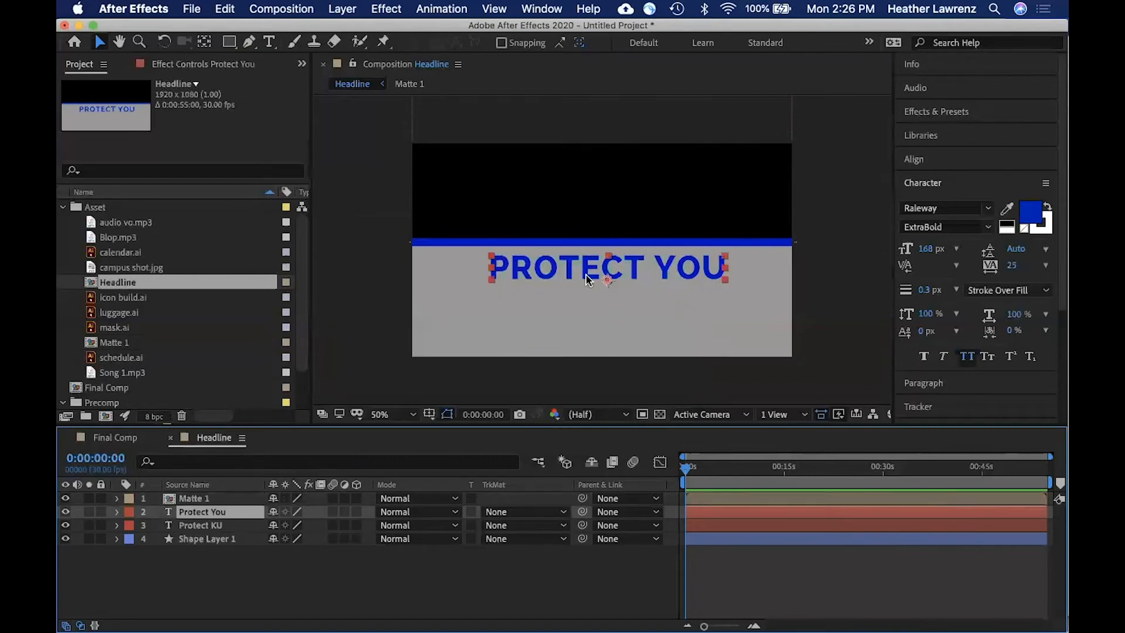
pyautogui.click(521, 513)
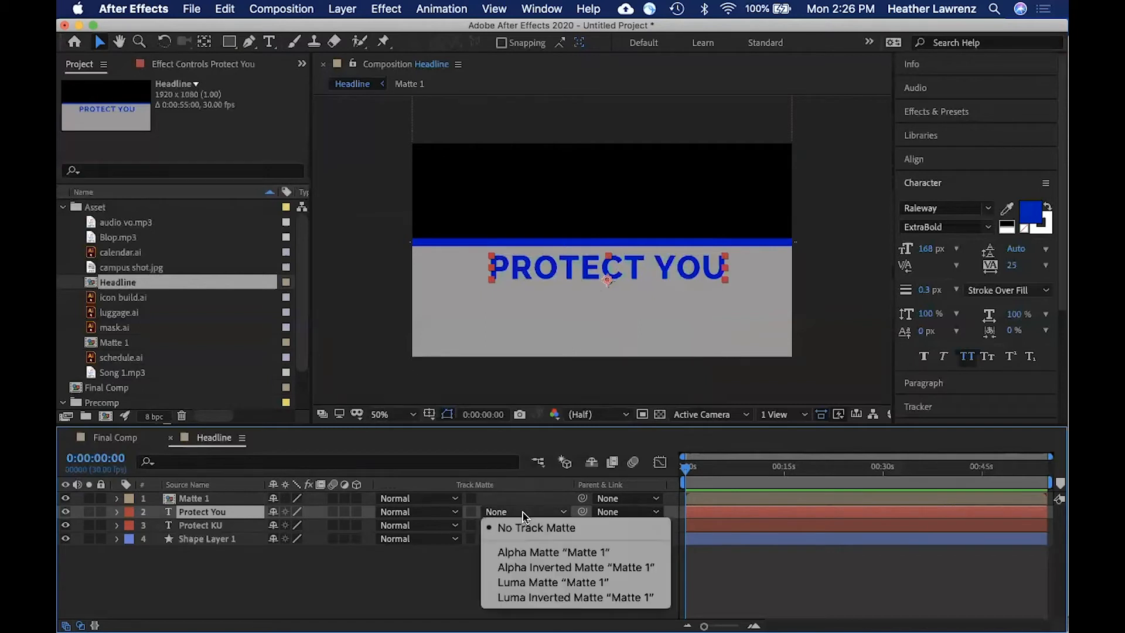
pyautogui.click(533, 552)
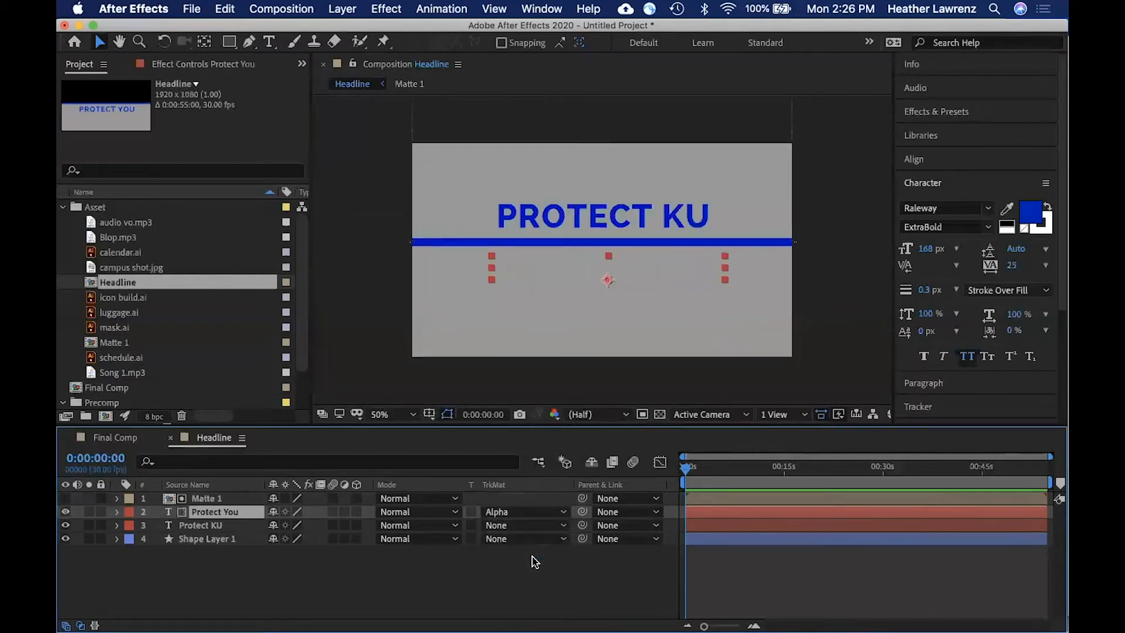
pyautogui.moveTo(570, 206)
pyautogui.mouseDown()
pyautogui.moveTo(577, 263)
pyautogui.moveTo(576, 219)
pyautogui.mouseUp()
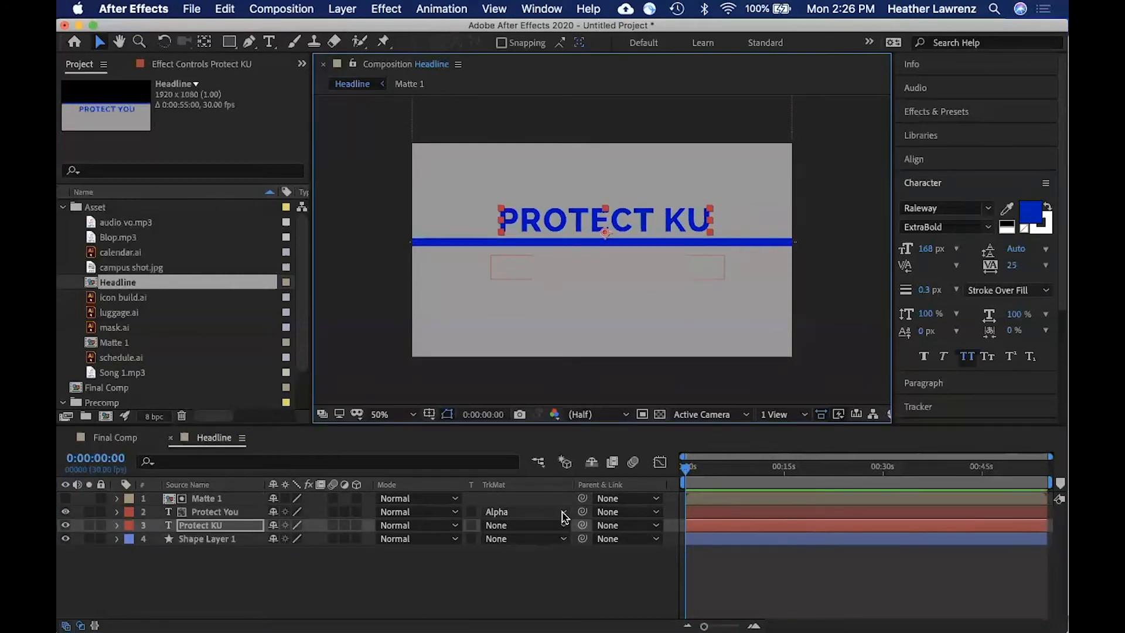
pyautogui.click(239, 512)
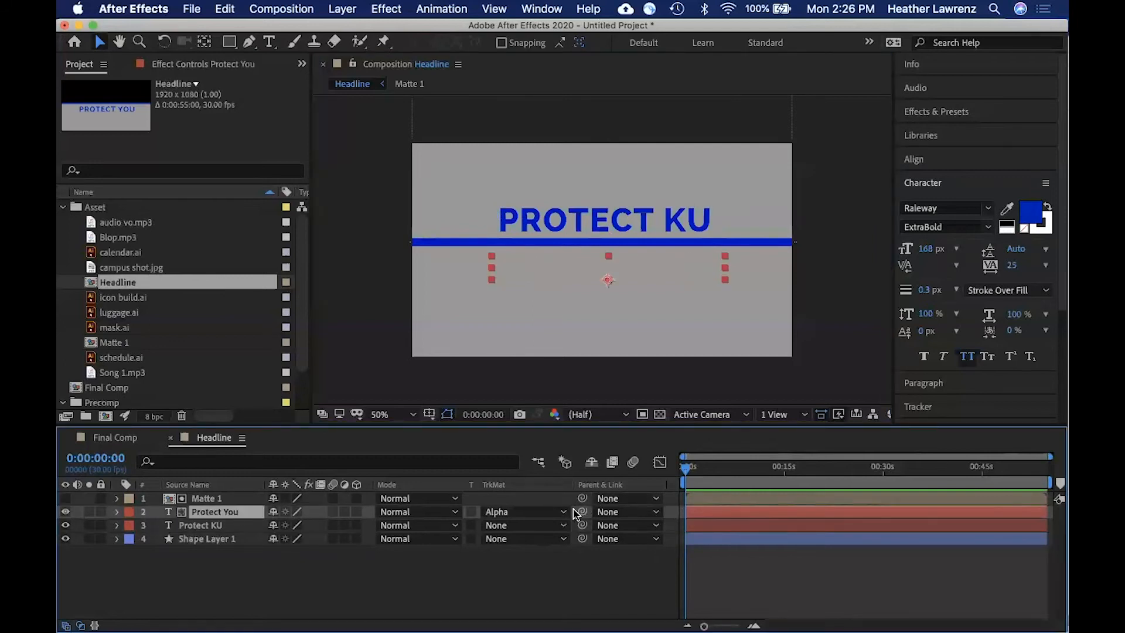
pyautogui.click(605, 222)
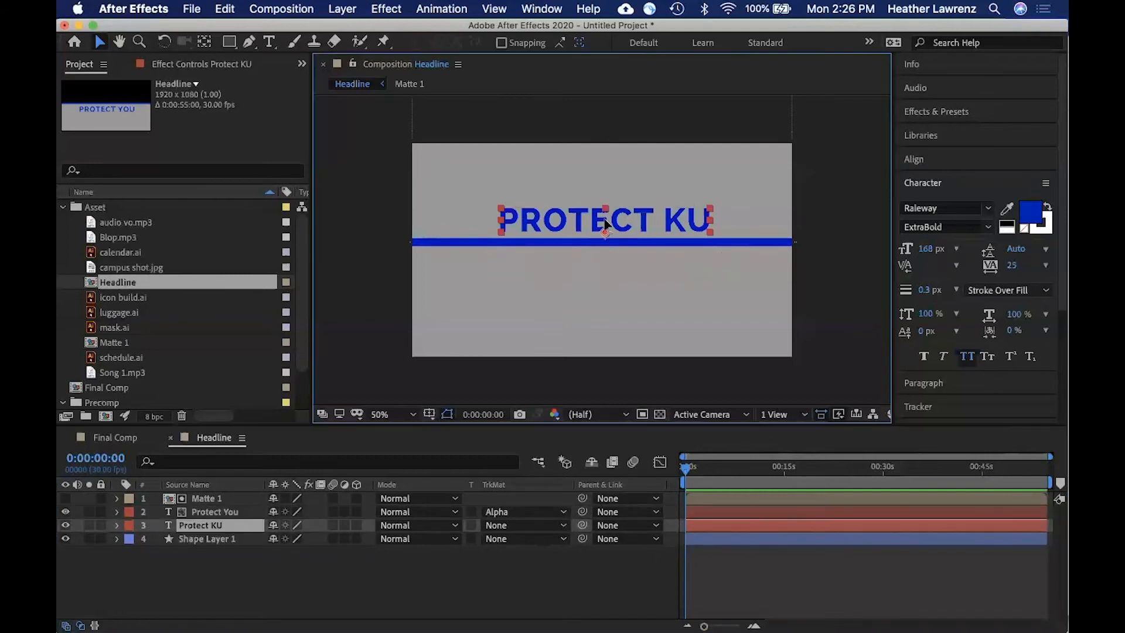
pyautogui.moveTo(605, 223); pyautogui.dragTo(607, 264)
# Step: Try Alpha Inverted Matte "Matte 1" on the Protect You layer and move the Protect KU text back above the blue line
pyautogui.click(515, 525)
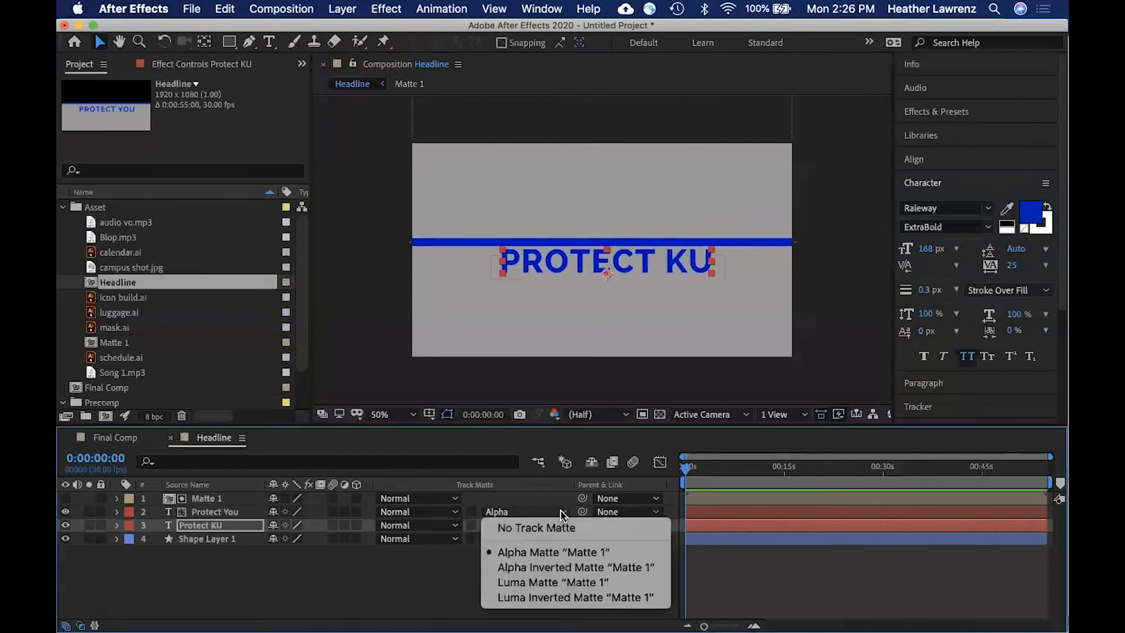
pyautogui.click(569, 568)
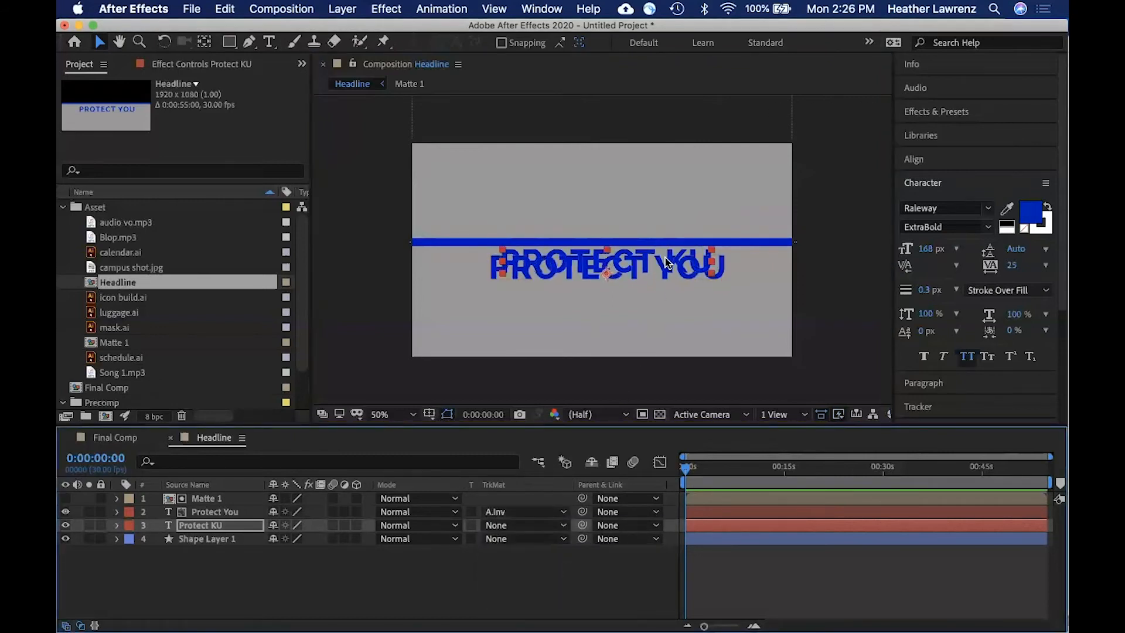
pyautogui.moveTo(666, 256); pyautogui.dragTo(664, 209)
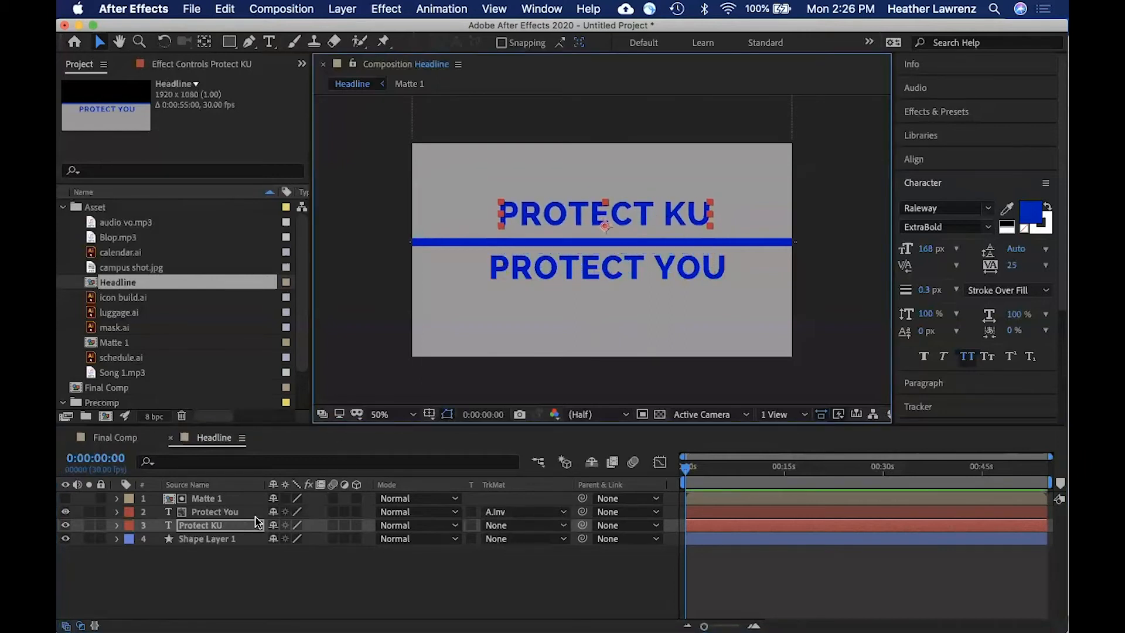
# Step: Remove the track matte from the Protect You layer
pyautogui.click(227, 512)
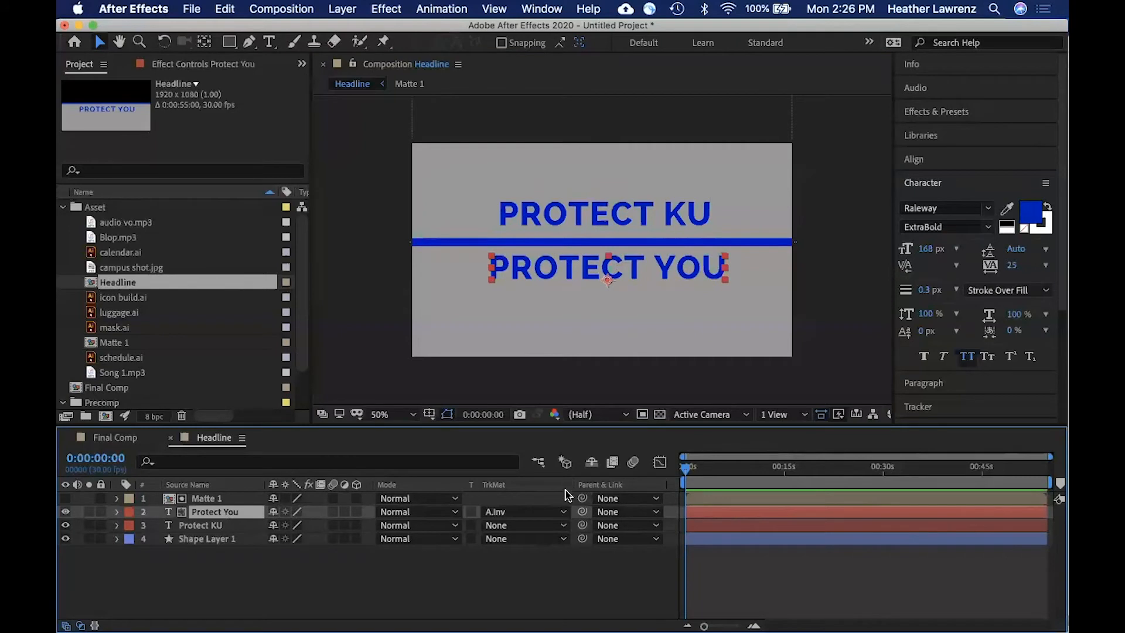
pyautogui.click(564, 513)
pyautogui.click(510, 527)
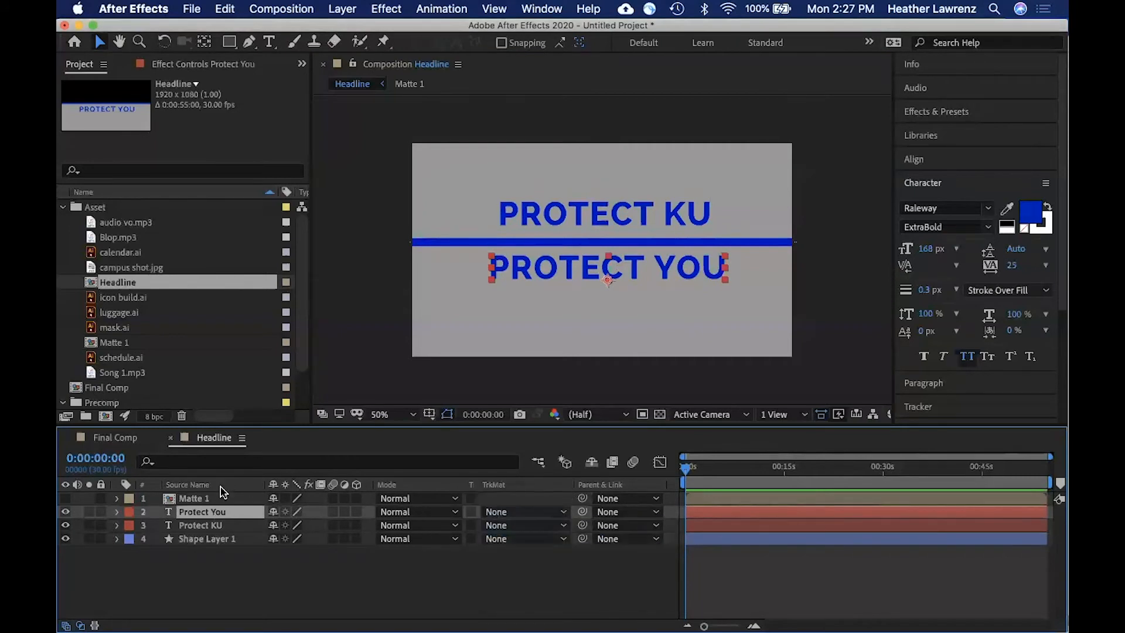
# Step: Place the Protect KU layer directly beneath Matte 1 and set its track matte to Alpha Matte "Matte 1"
pyautogui.click(579, 216)
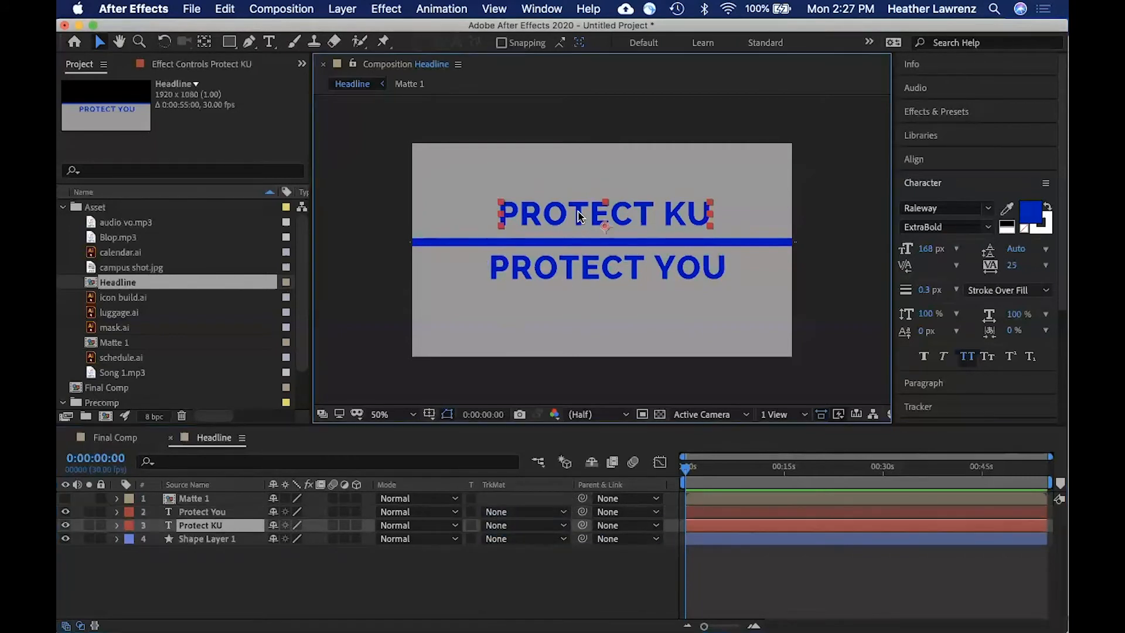
pyautogui.moveTo(234, 528); pyautogui.dragTo(232, 510)
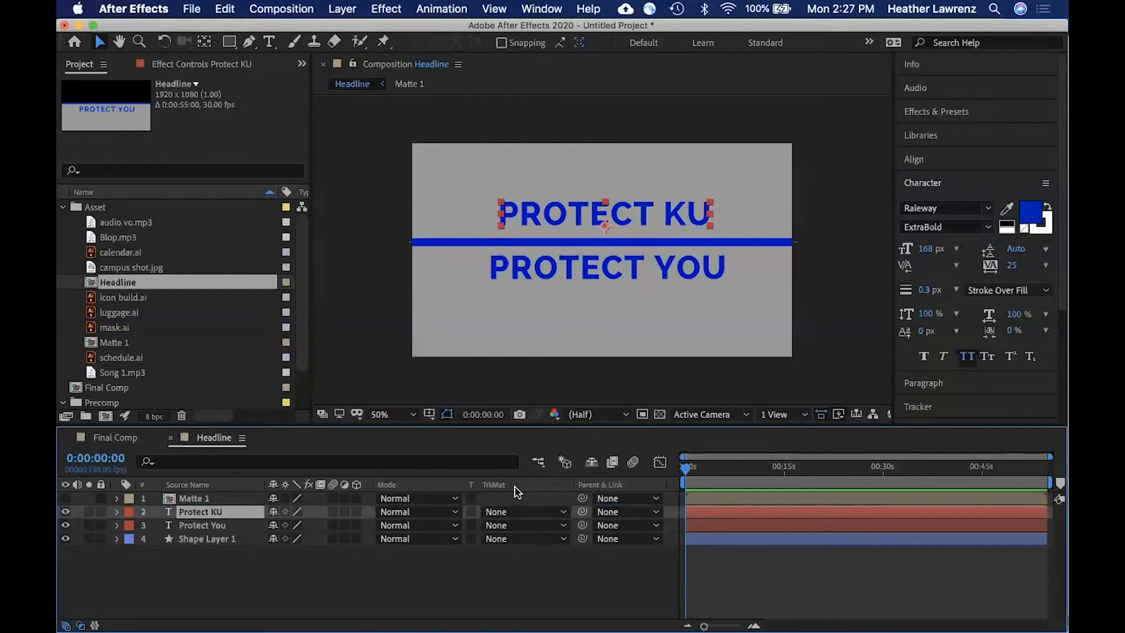
pyautogui.click(562, 513)
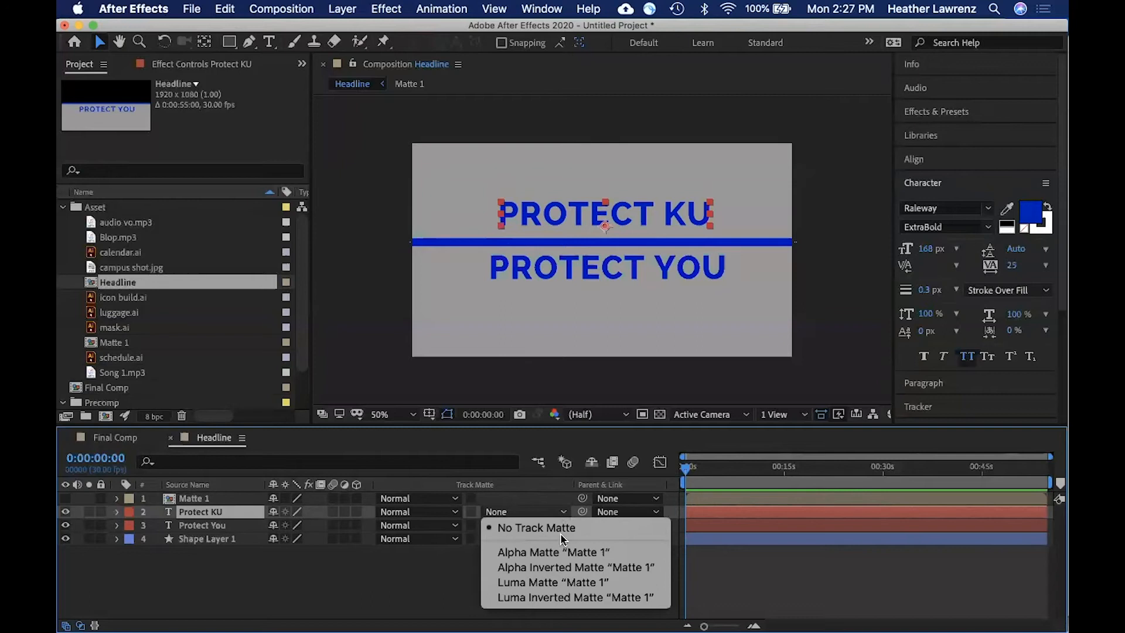
pyautogui.click(562, 552)
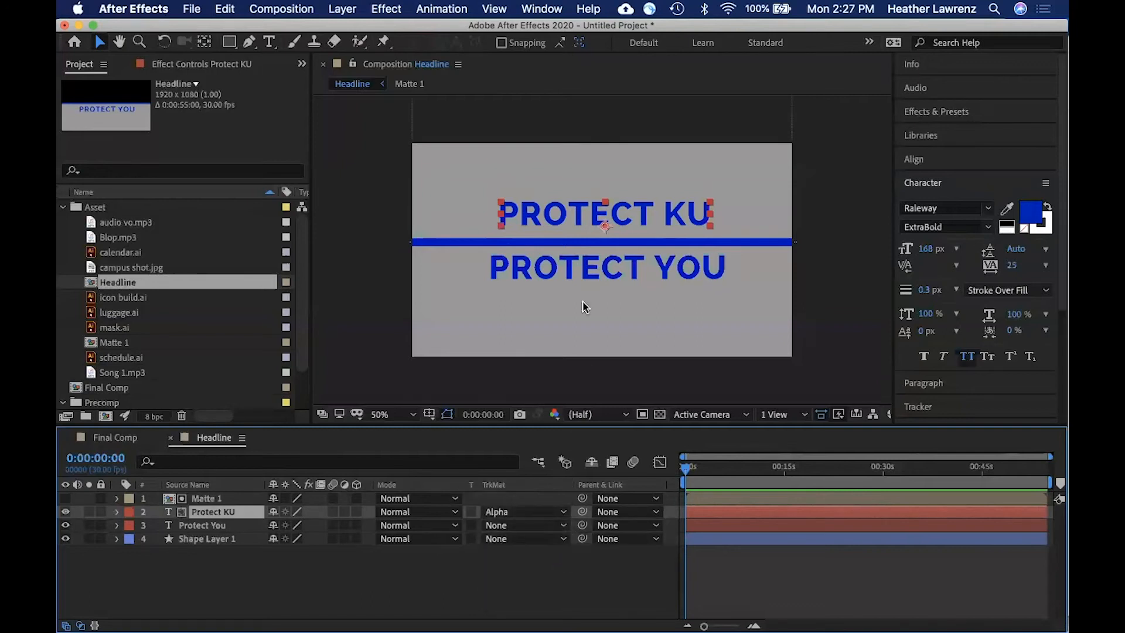
# Step: Move the Protect KU text below the blue line, to about 986, 702, and set a starting position keyframe at 0:00:00:00
pyautogui.moveTo(562, 220)
pyautogui.mouseDown()
pyautogui.moveTo(565, 270)
pyautogui.moveTo(564, 216)
pyautogui.mouseUp()
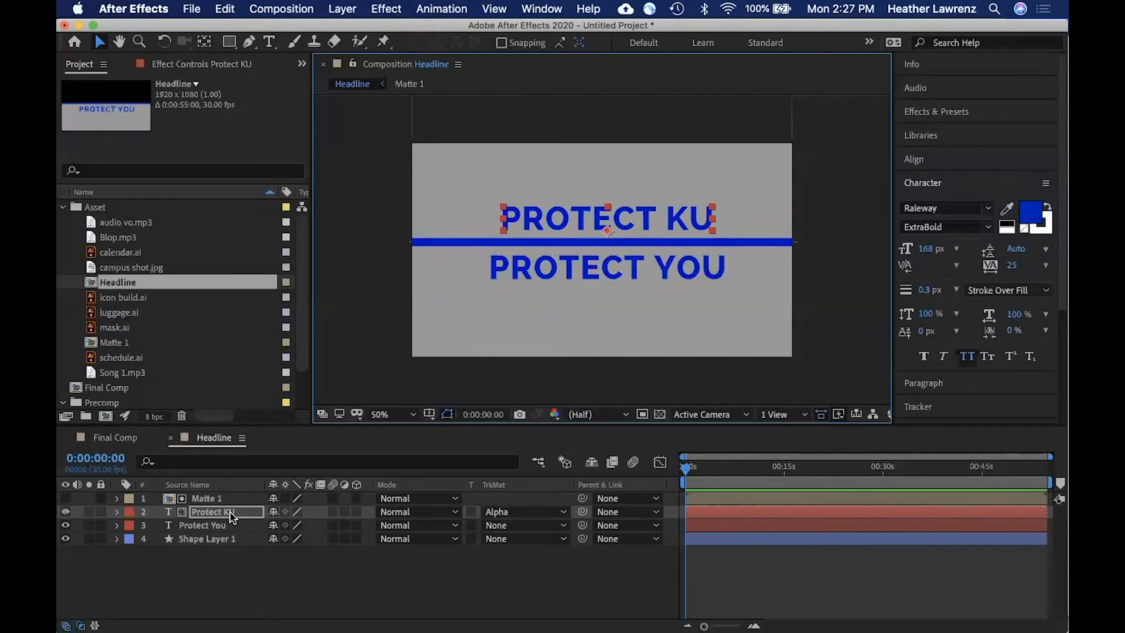
pyautogui.press('p')
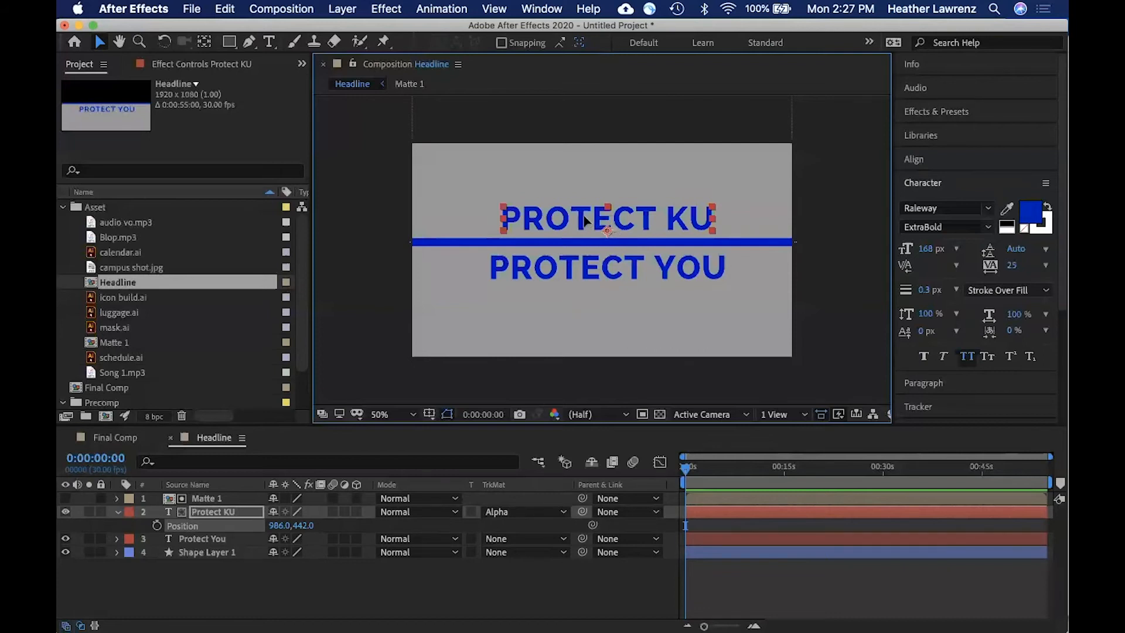
pyautogui.moveTo(584, 218); pyautogui.dragTo(584, 268)
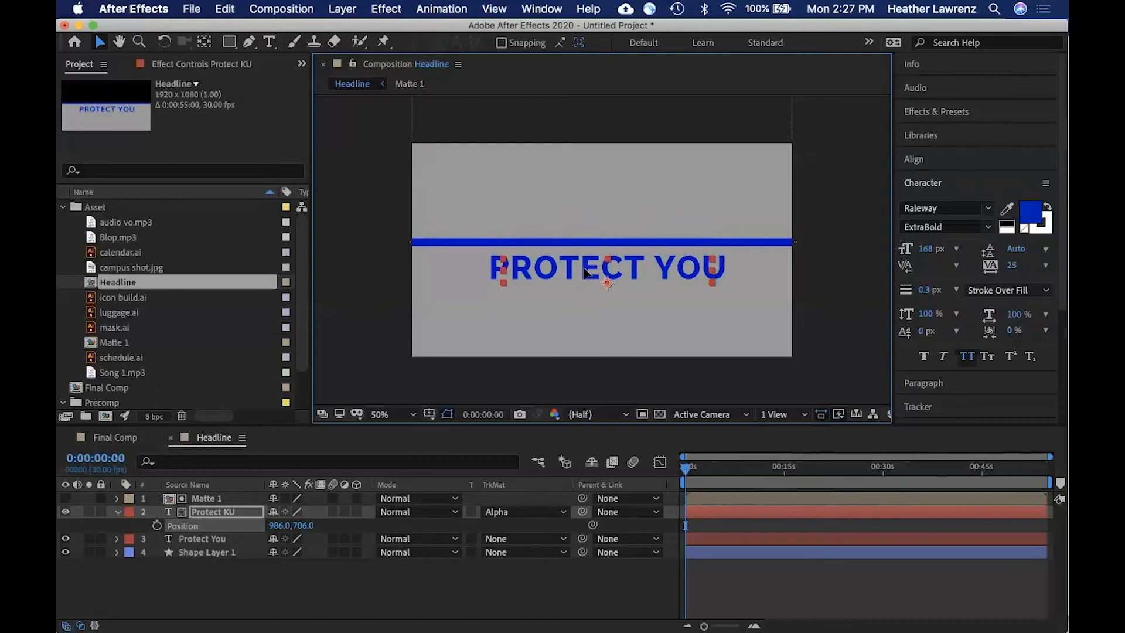
pyautogui.click(156, 525)
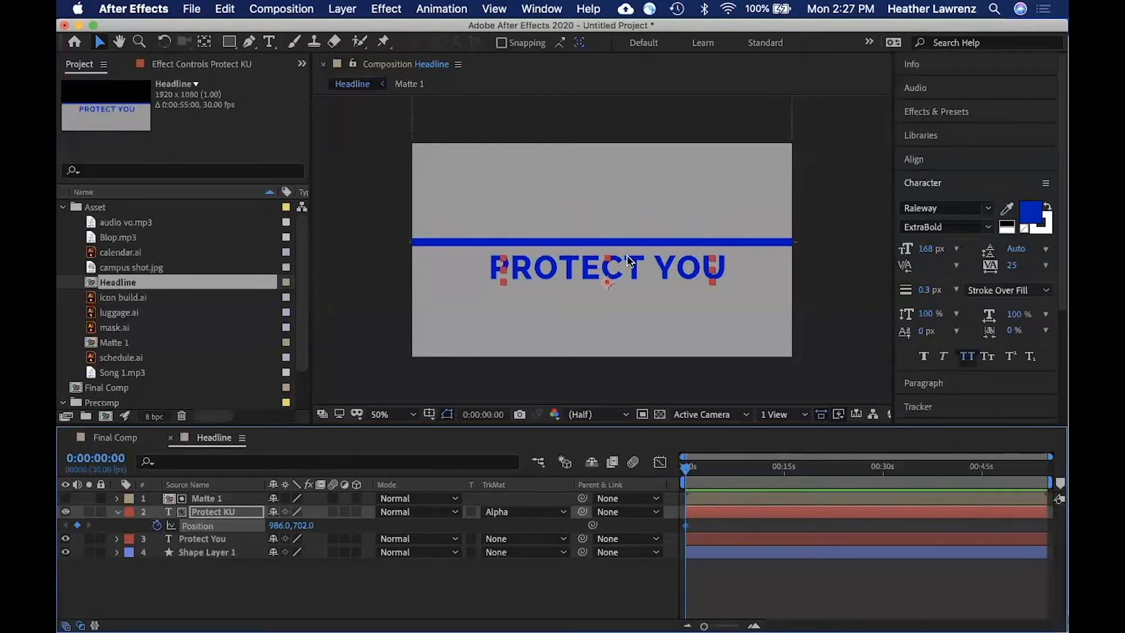
# Step: At 0:00:02:19, raise the Protect KU text above the blue line to about 986, 374 as its ending position keyframe
pyautogui.moveTo(618, 267); pyautogui.dragTo(618, 211)
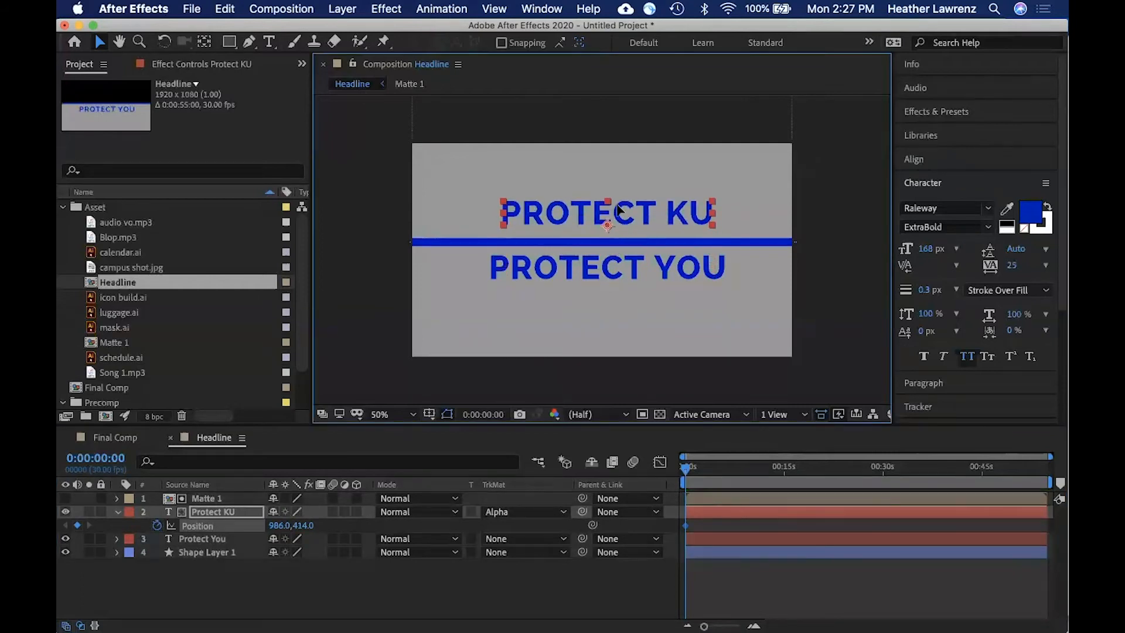
pyautogui.press('space')
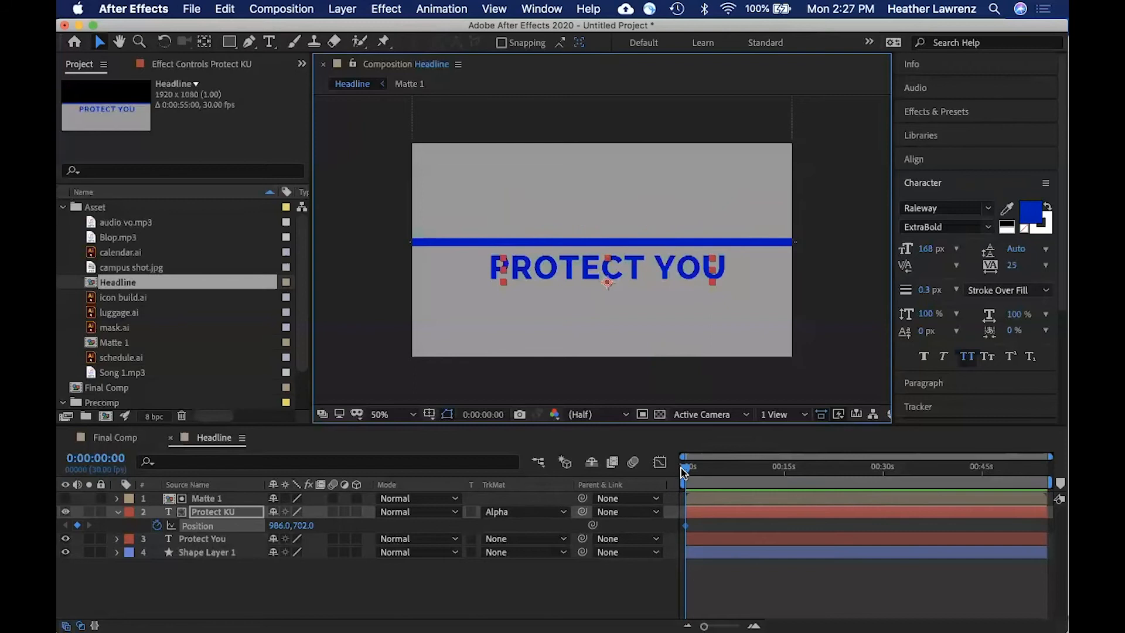
pyautogui.moveTo(692, 472)
pyautogui.mouseDown()
pyautogui.moveTo(716, 471)
pyautogui.moveTo(703, 469)
pyautogui.mouseUp()
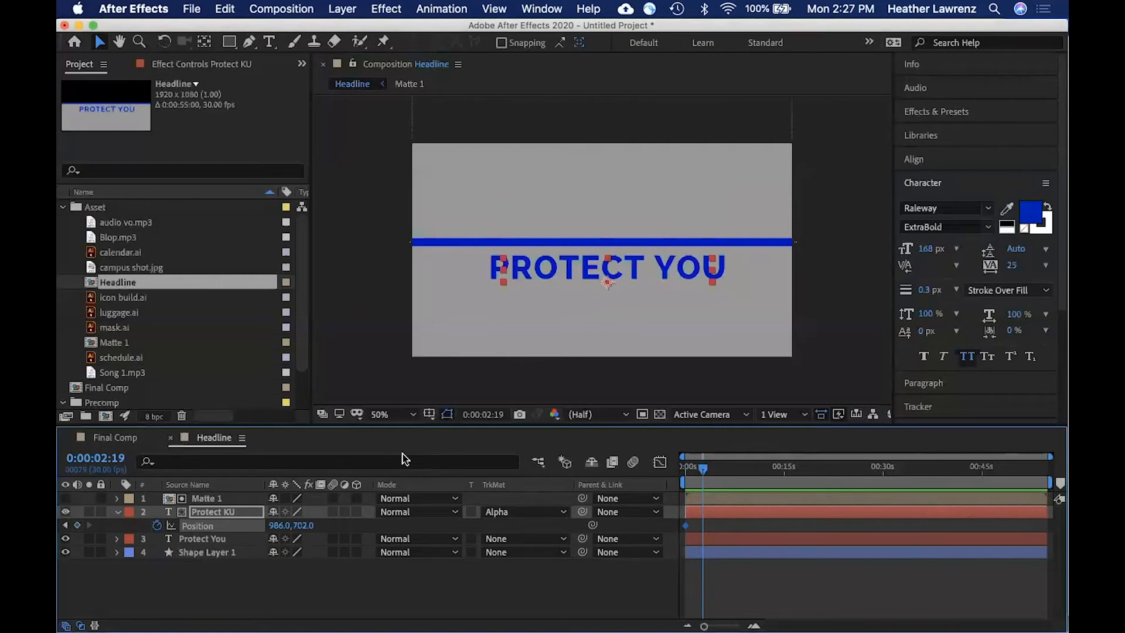
pyautogui.click(637, 271)
pyautogui.moveTo(611, 270); pyautogui.dragTo(612, 204)
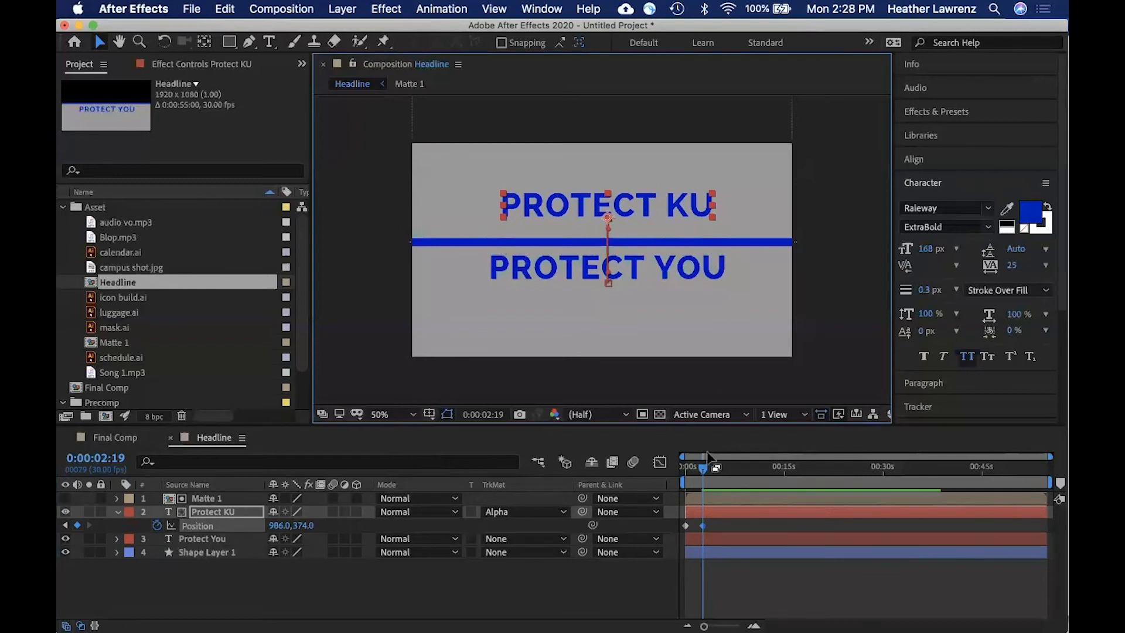
pyautogui.moveTo(702, 467)
pyautogui.mouseDown()
pyautogui.moveTo(683, 467)
pyautogui.moveTo(701, 467)
pyautogui.mouseUp()
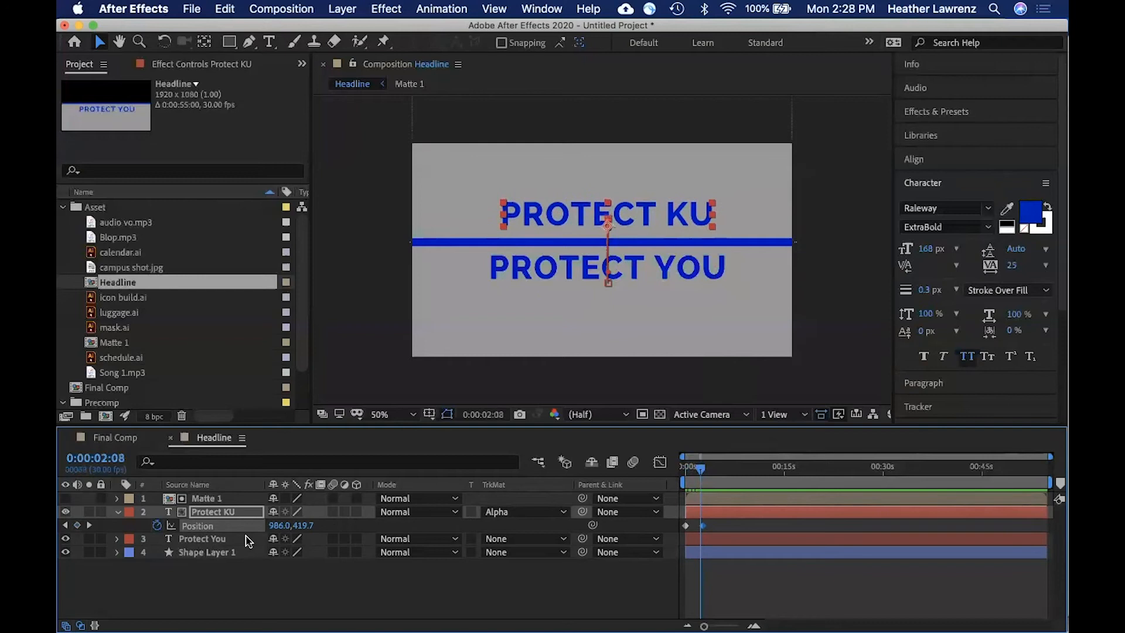
pyautogui.click(119, 513)
# Step: Create a black 1920 x 1080 solid named "Matte 2" directly above the Protect You layer
pyautogui.click(226, 529)
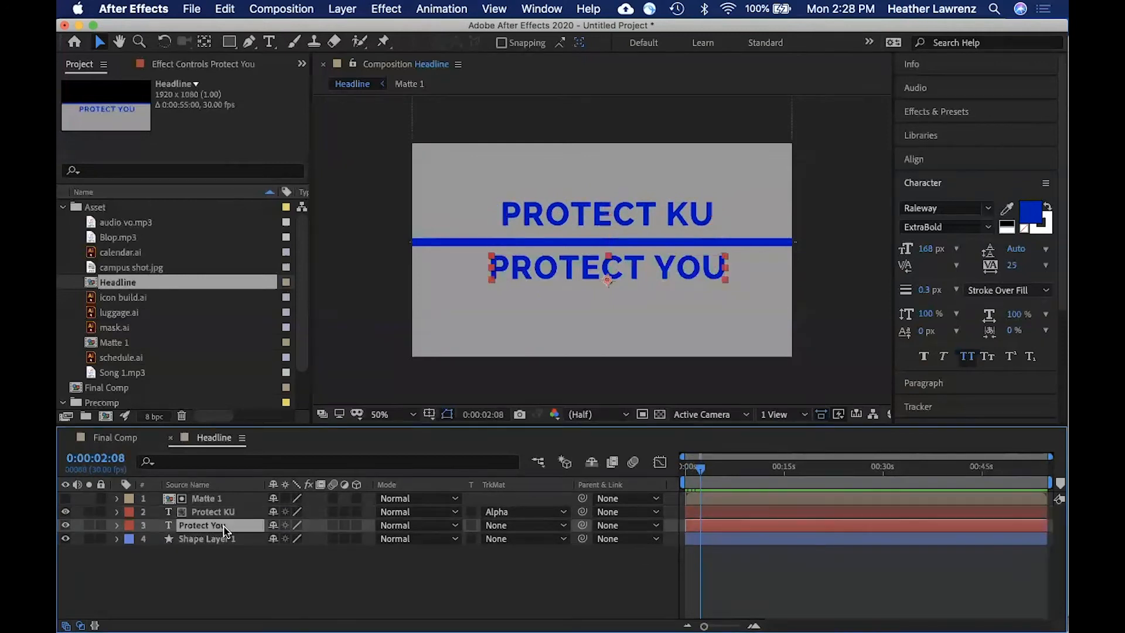
pyautogui.click(341, 9)
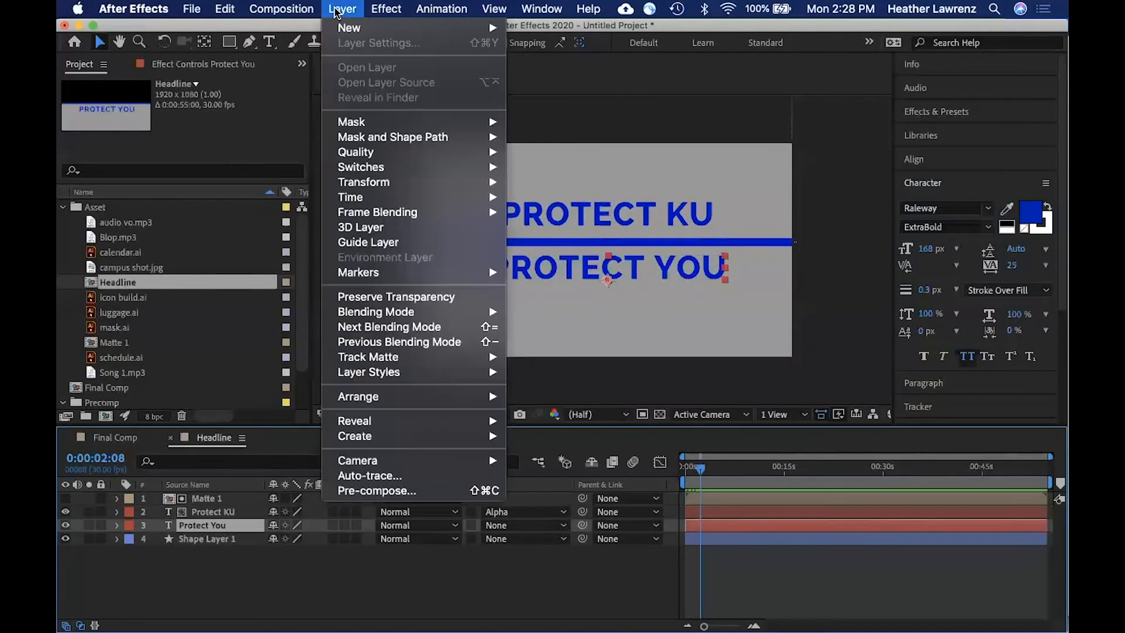
pyautogui.moveTo(341, 26)
pyautogui.click(538, 47)
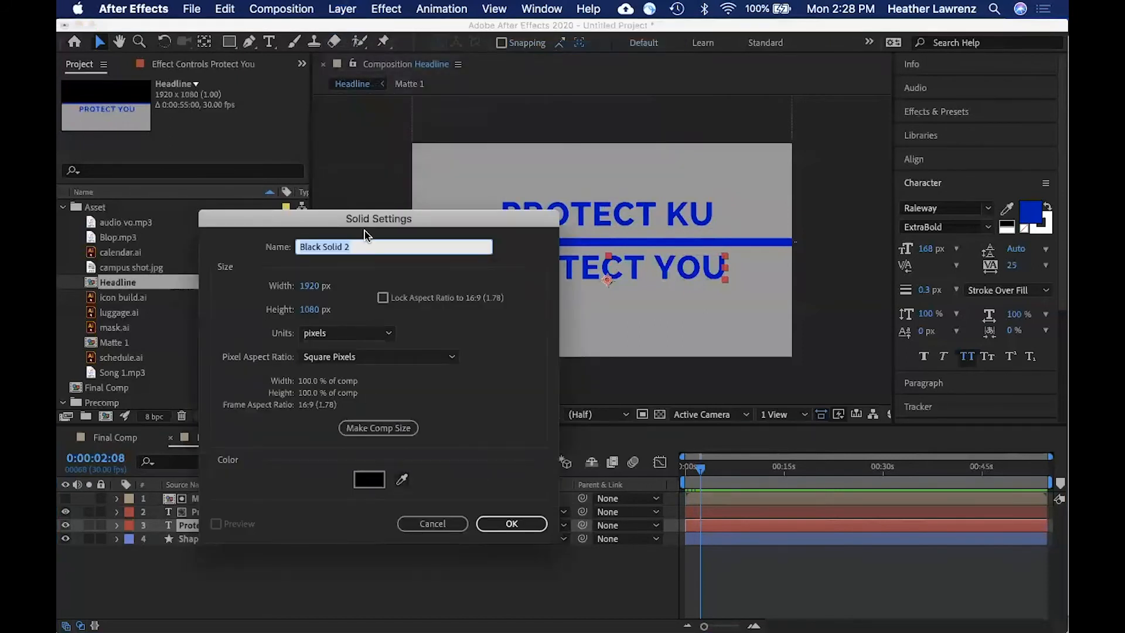
pyautogui.write('Matte')
pyautogui.press('Return')
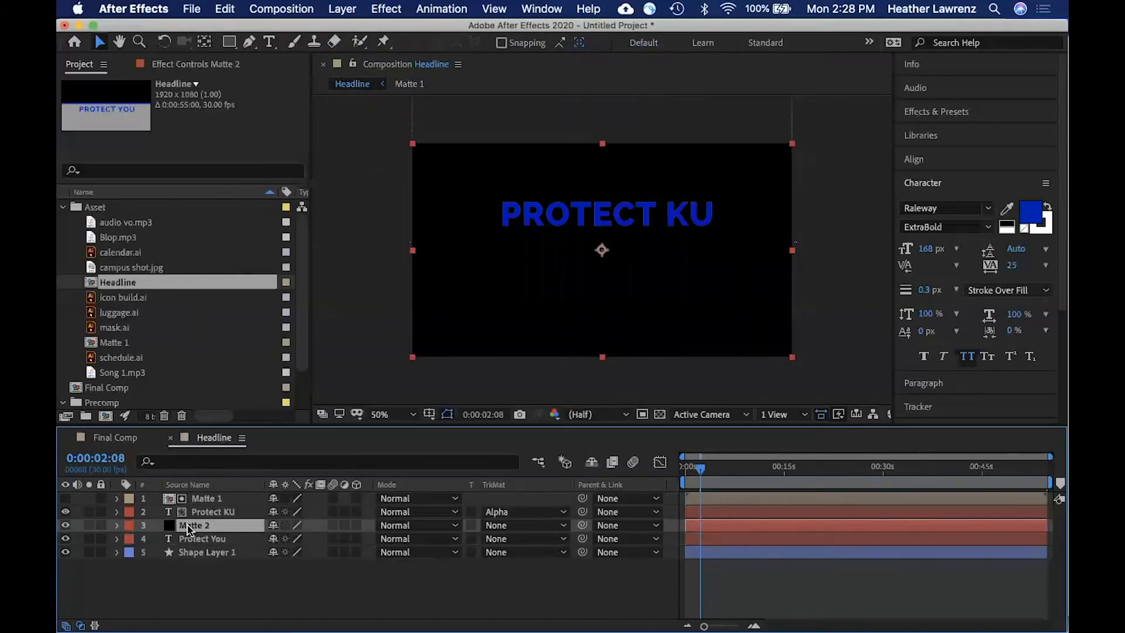
# Step: Pre-compose the Matte 2 solid with attributes left in Headline, and move it down until its upper edge meets the blue line's lower edge
pyautogui.rightClick(189, 529)
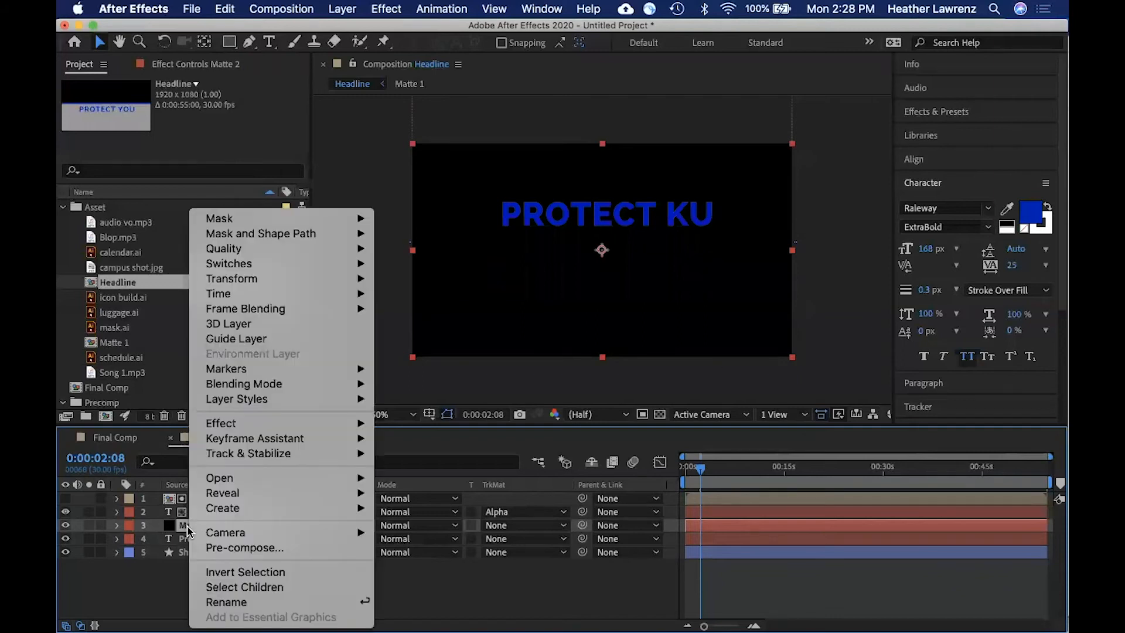
pyautogui.click(224, 547)
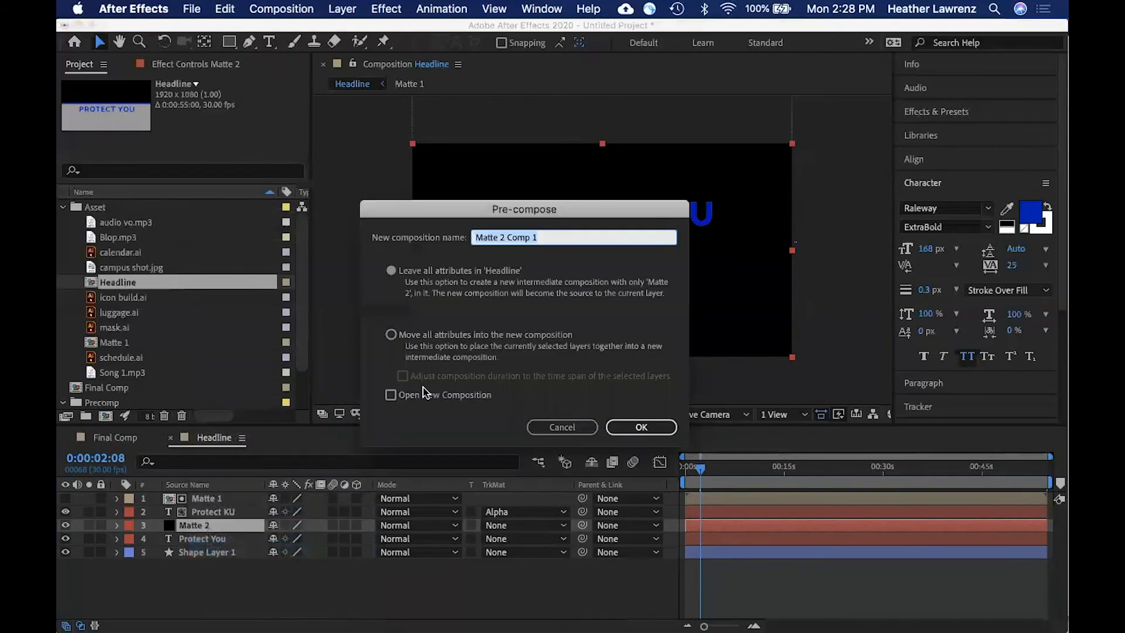
pyautogui.click(642, 428)
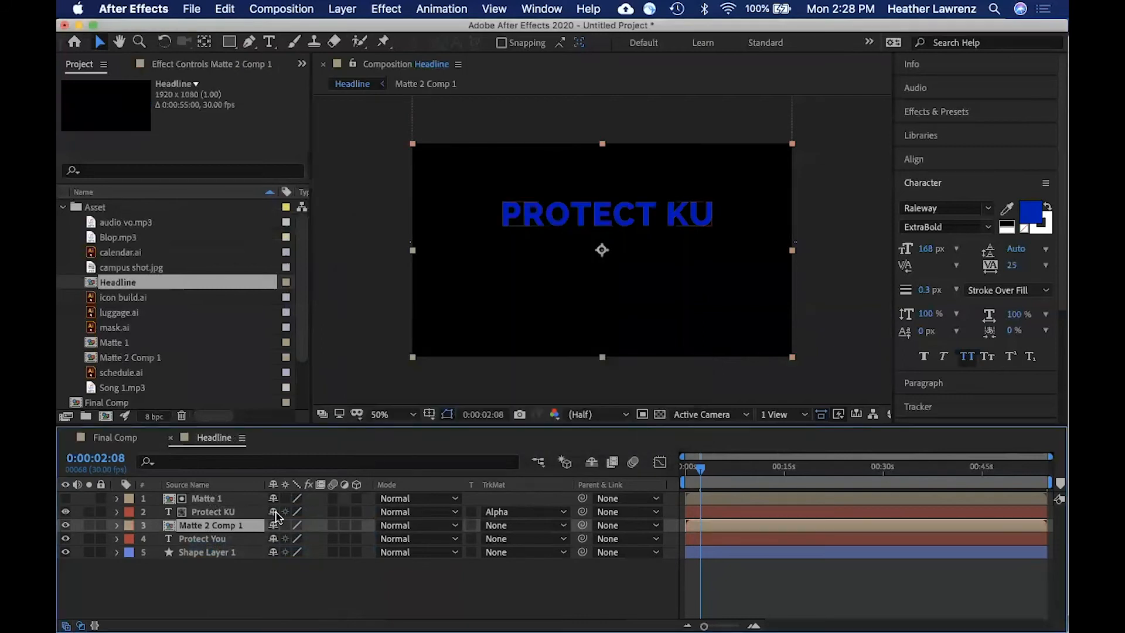
pyautogui.moveTo(545, 304); pyautogui.dragTo(546, 405)
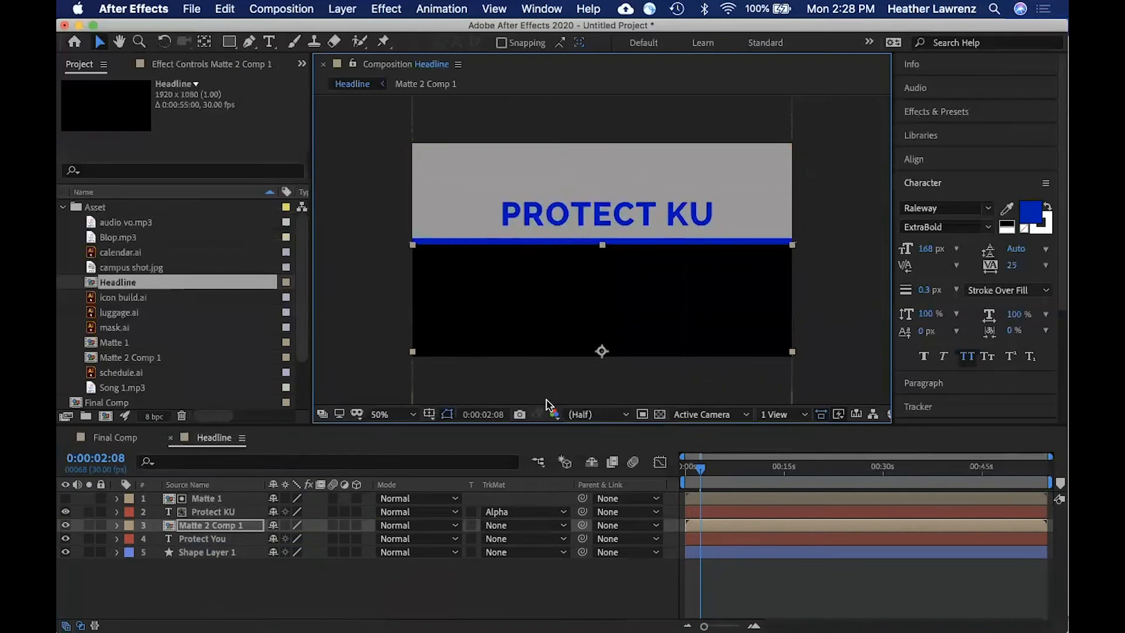
# Step: Set the Protect You layer's track matte to Alpha, using the Matte 2 Comp 1 layer above it
pyautogui.click(565, 539)
pyautogui.click(566, 572)
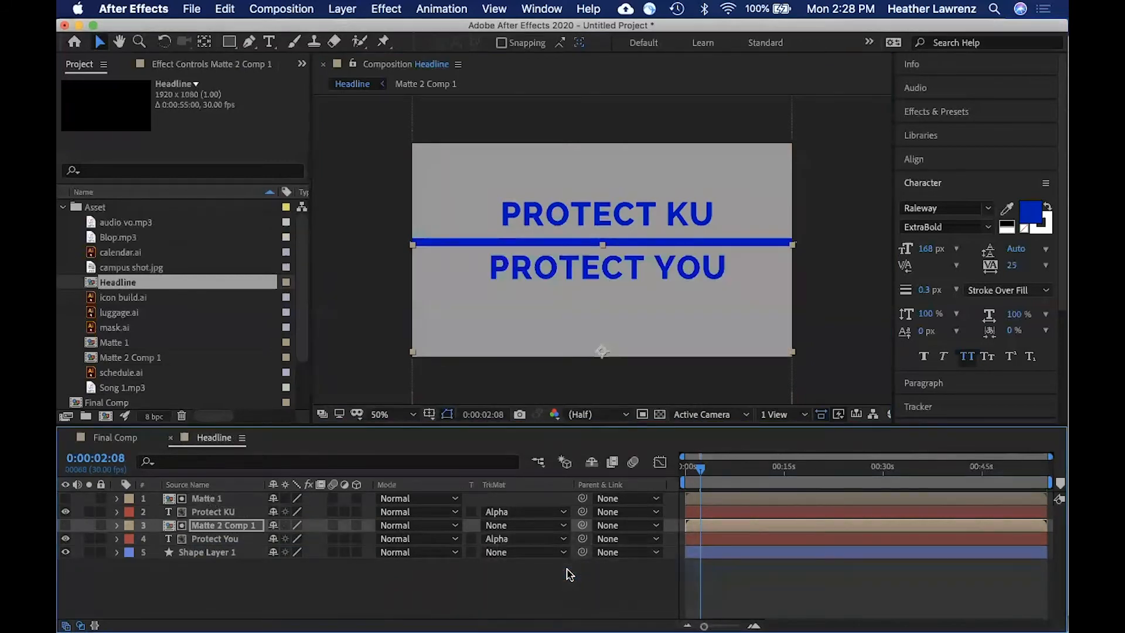
pyautogui.click(571, 271)
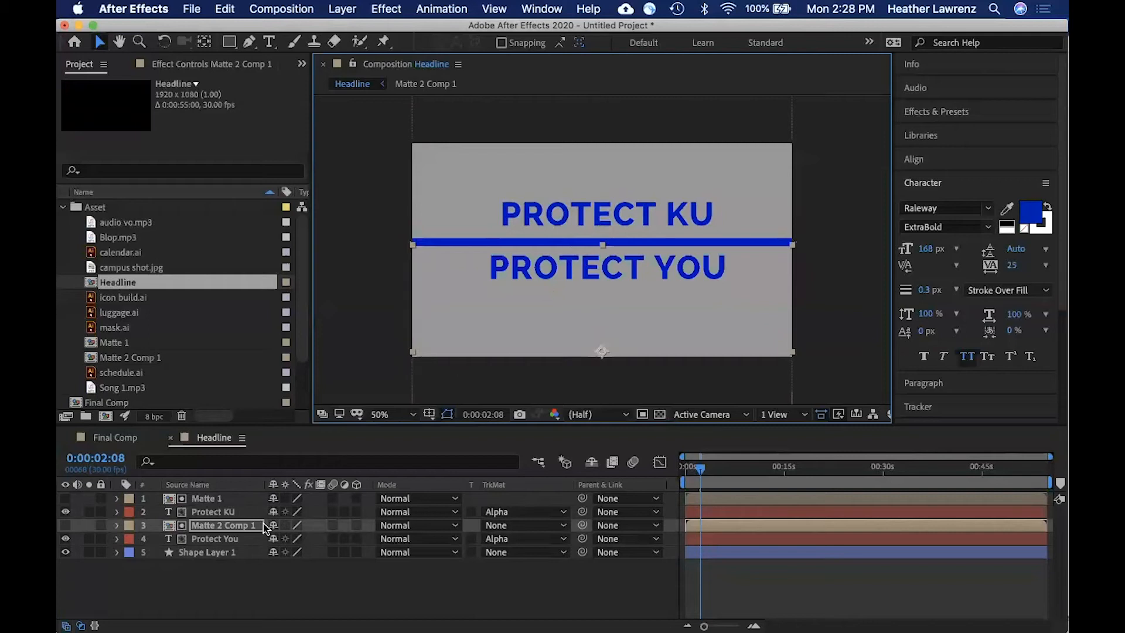
# Step: Move the Protect You text above the blue line, to about 976, 428, and set a starting position keyframe at 0:00:00:00
pyautogui.click(257, 538)
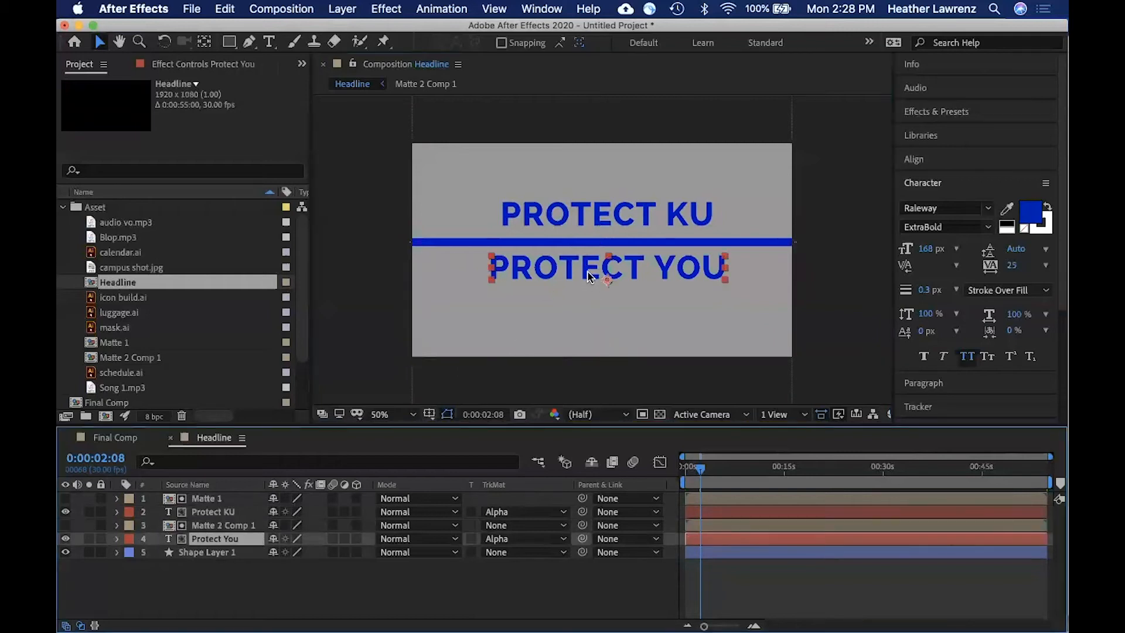
pyautogui.moveTo(589, 267); pyautogui.dragTo(585, 220)
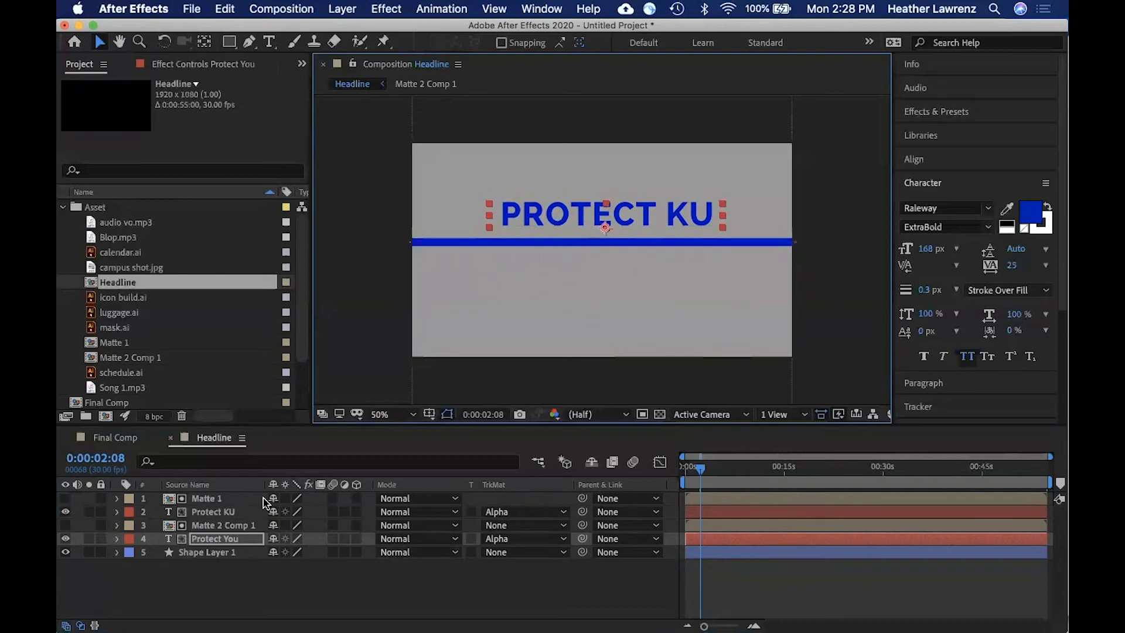
pyautogui.click(245, 513)
pyautogui.press('p')
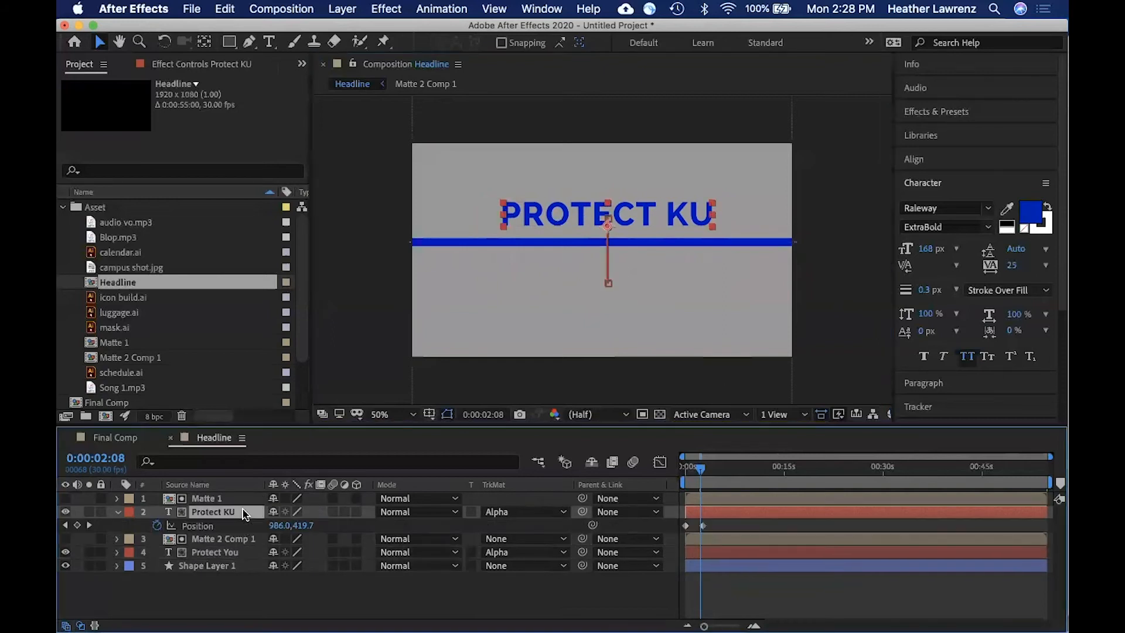
pyautogui.moveTo(701, 472); pyautogui.dragTo(684, 473)
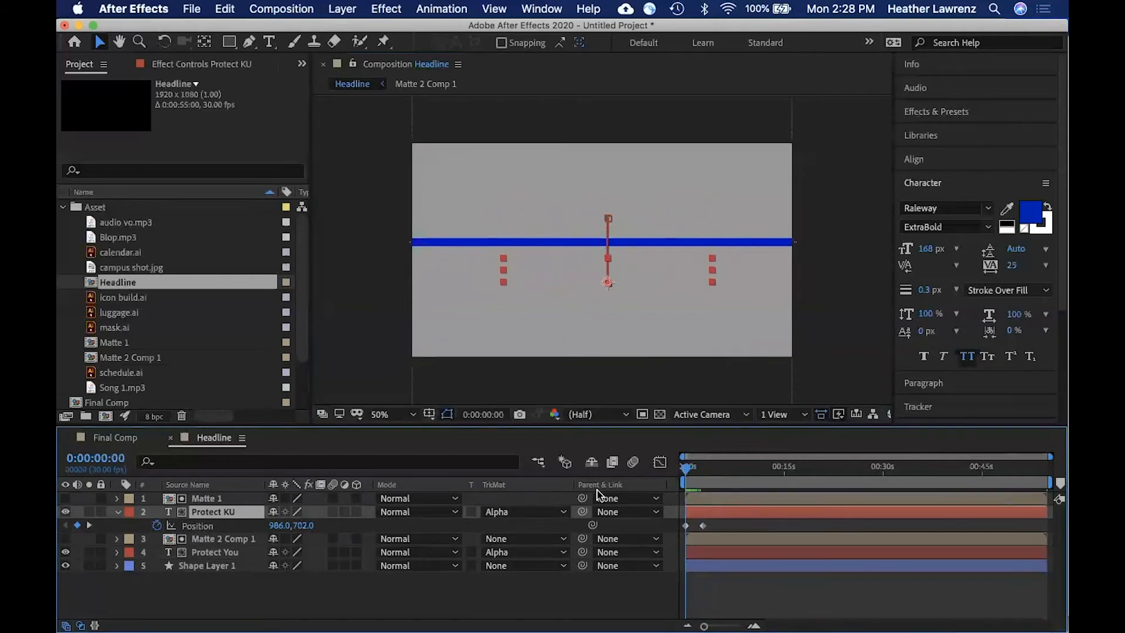
pyautogui.click(228, 552)
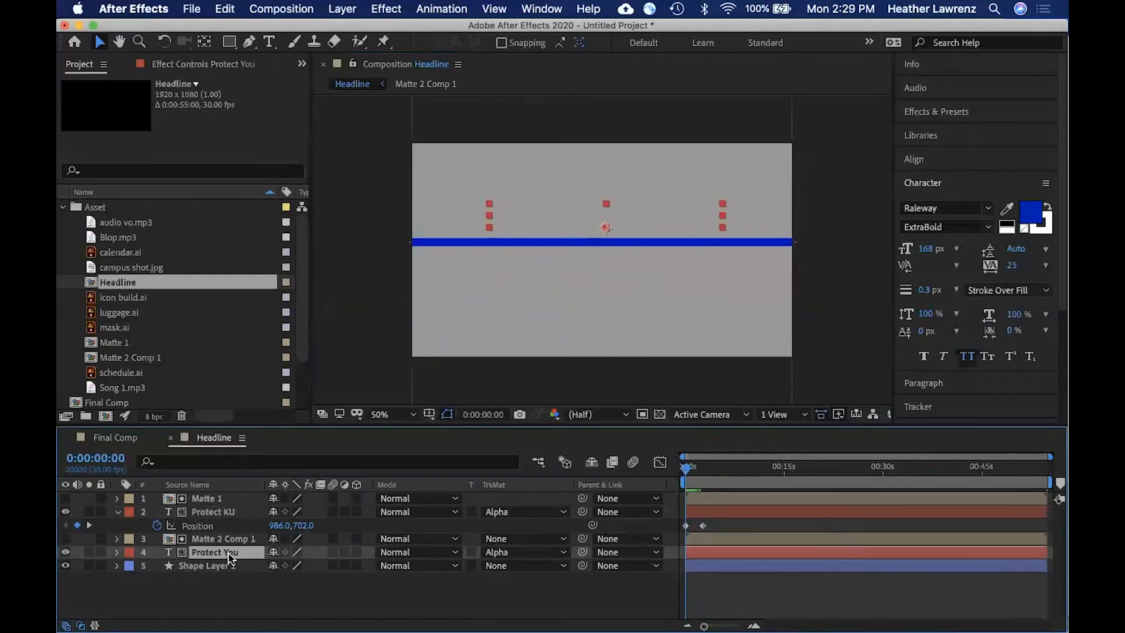
pyautogui.press('p')
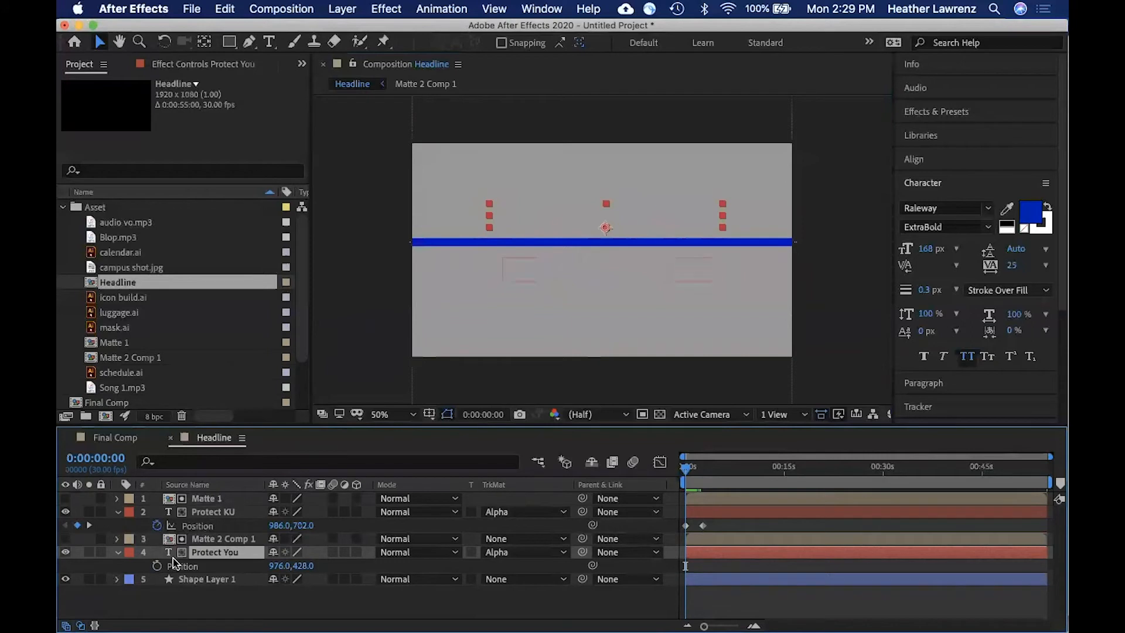
pyautogui.click(156, 565)
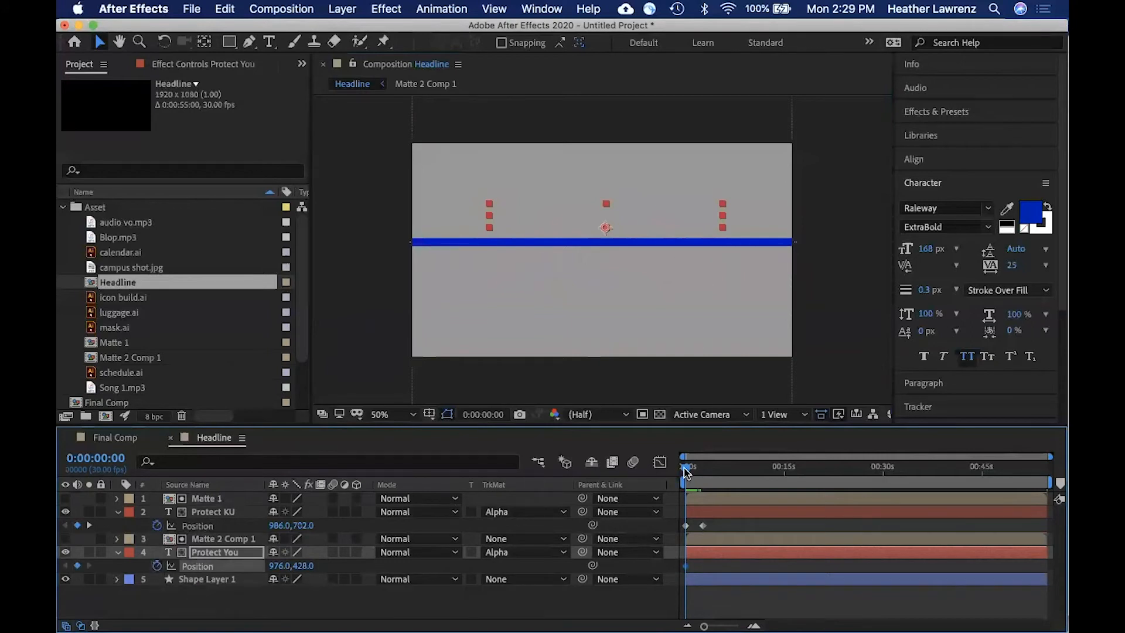
# Step: At 0:00:02:19, lower the Protect You text below the blue line to about 976, 736 as its ending position keyframe
pyautogui.moveTo(692, 473); pyautogui.dragTo(700, 475)
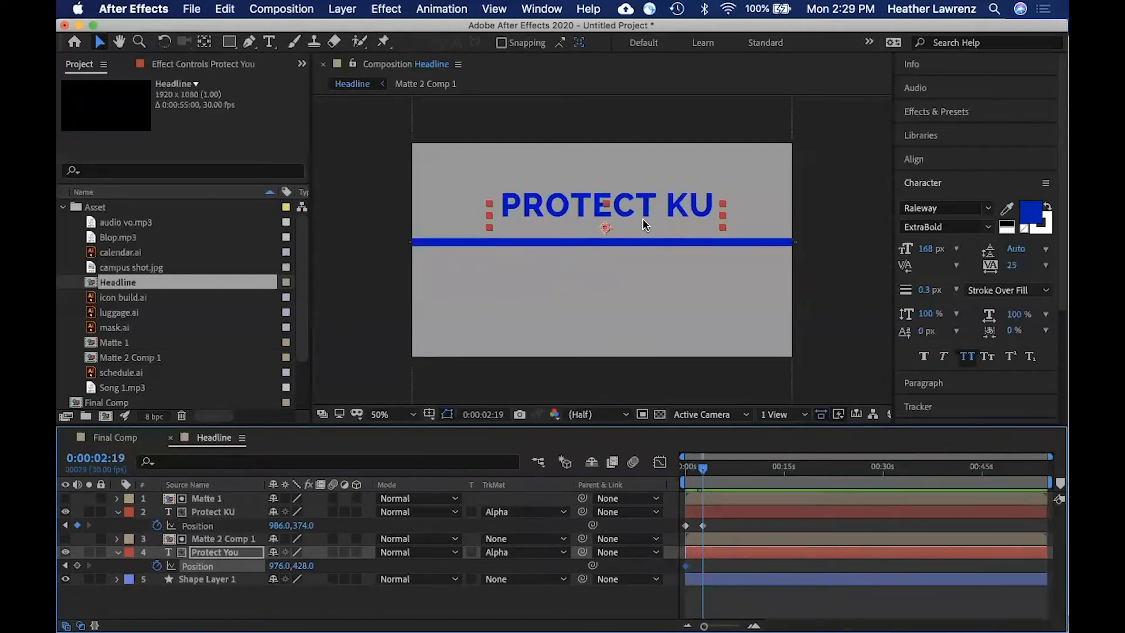
pyautogui.moveTo(642, 221); pyautogui.dragTo(645, 278)
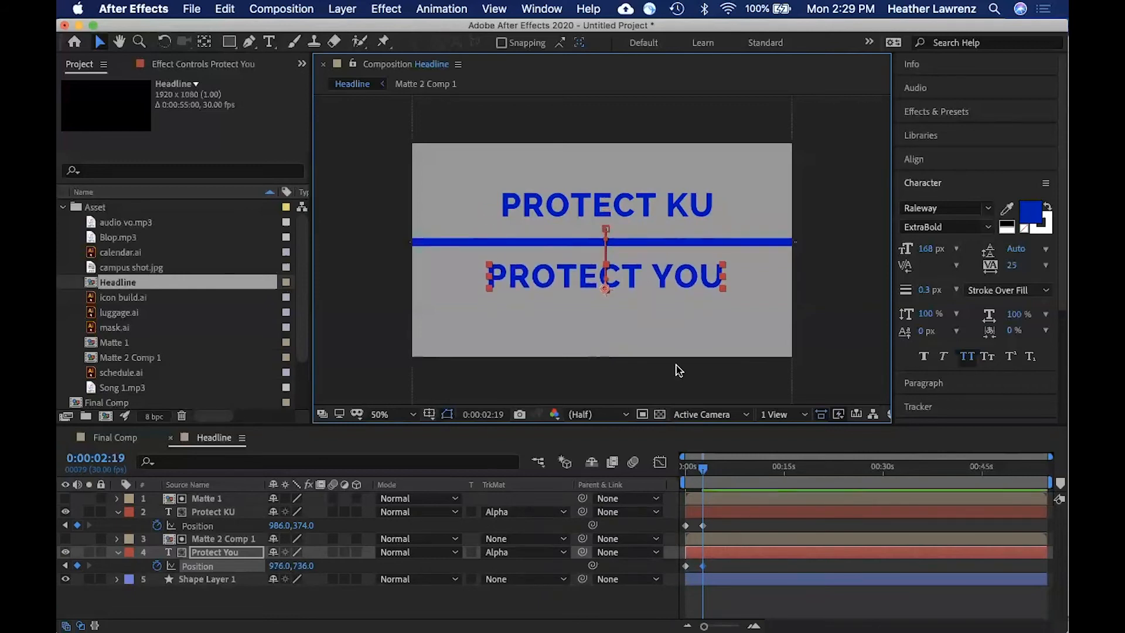
pyautogui.moveTo(703, 466)
pyautogui.mouseDown()
pyautogui.moveTo(682, 470)
pyautogui.moveTo(707, 471)
pyautogui.mouseUp()
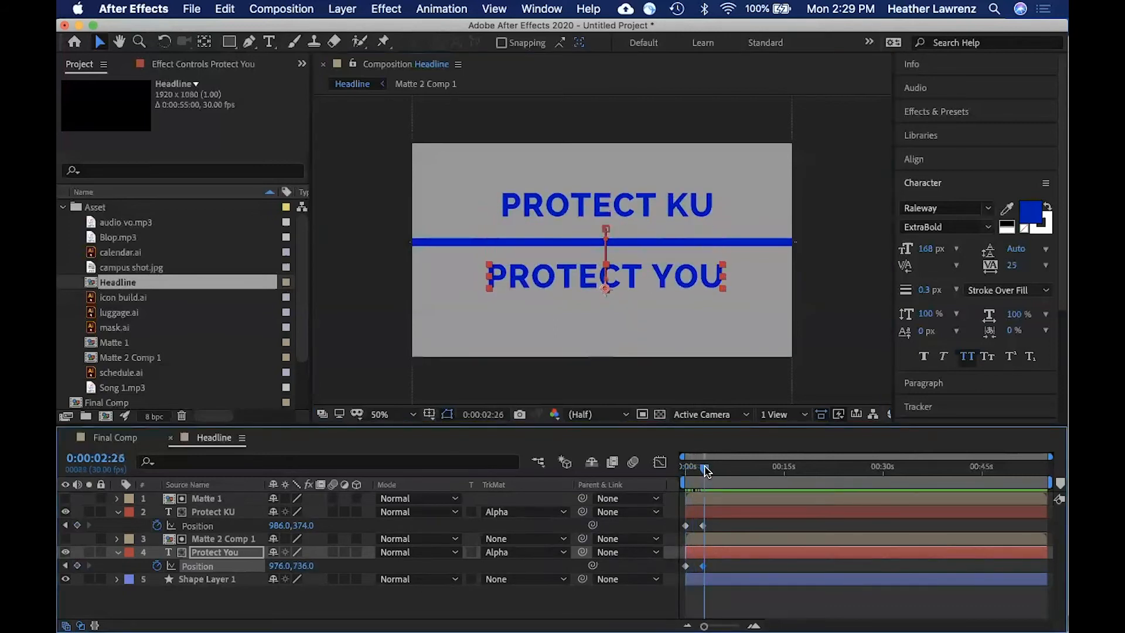
# Step: Set the incoming and outgoing velocity influence of both Protect KU position keyframes to 75%
pyautogui.click(712, 530)
pyautogui.click(681, 524)
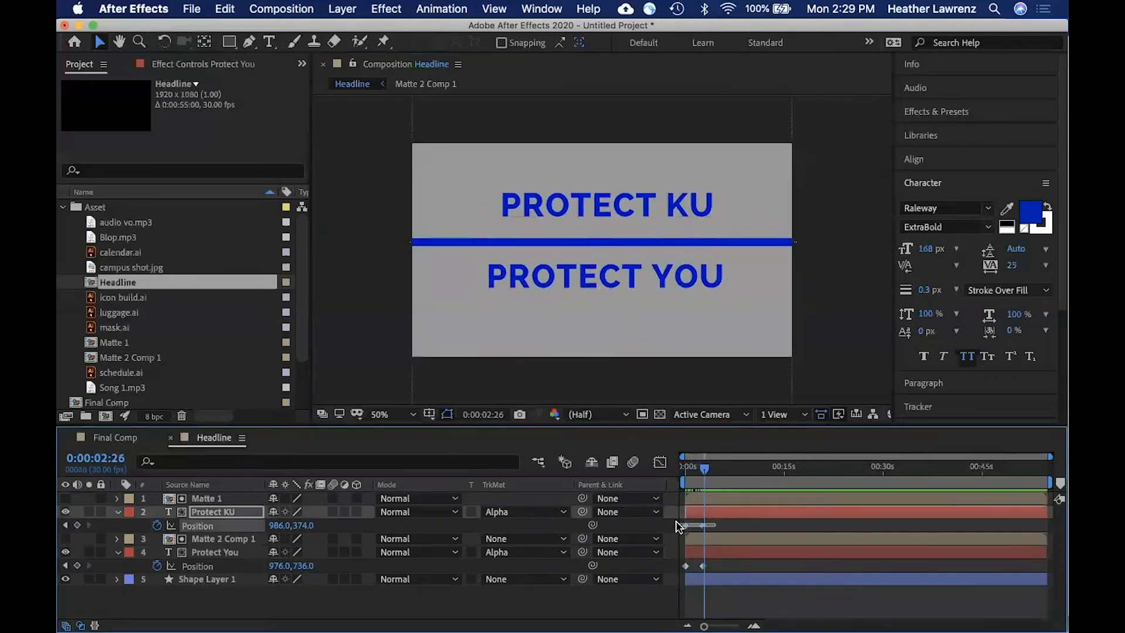
pyautogui.moveTo(686, 526)
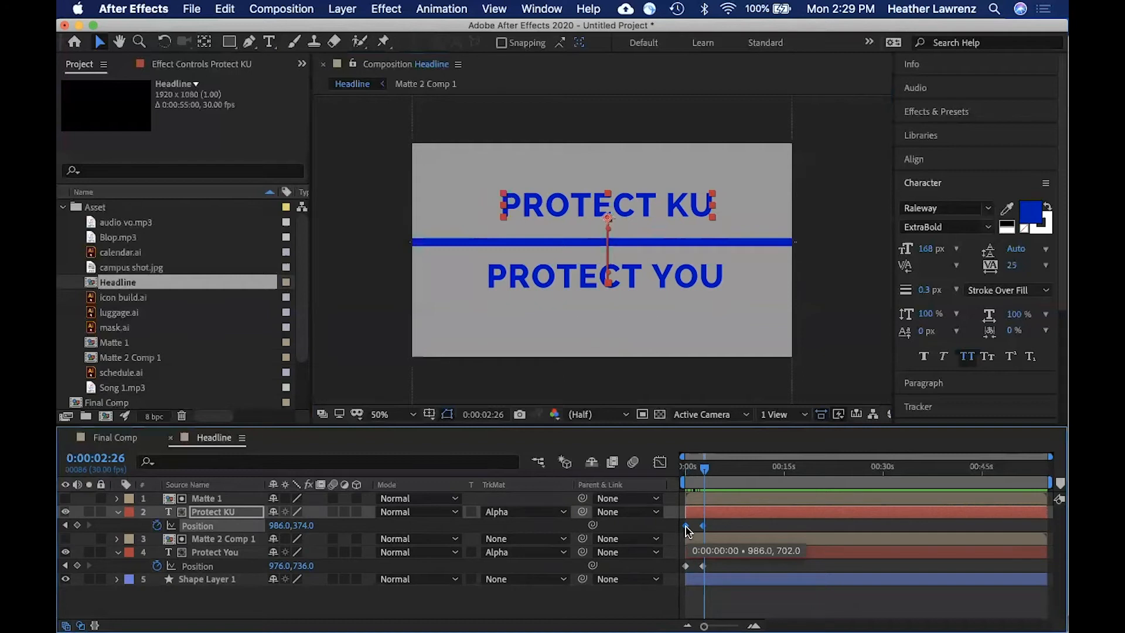
pyautogui.rightClick(686, 527)
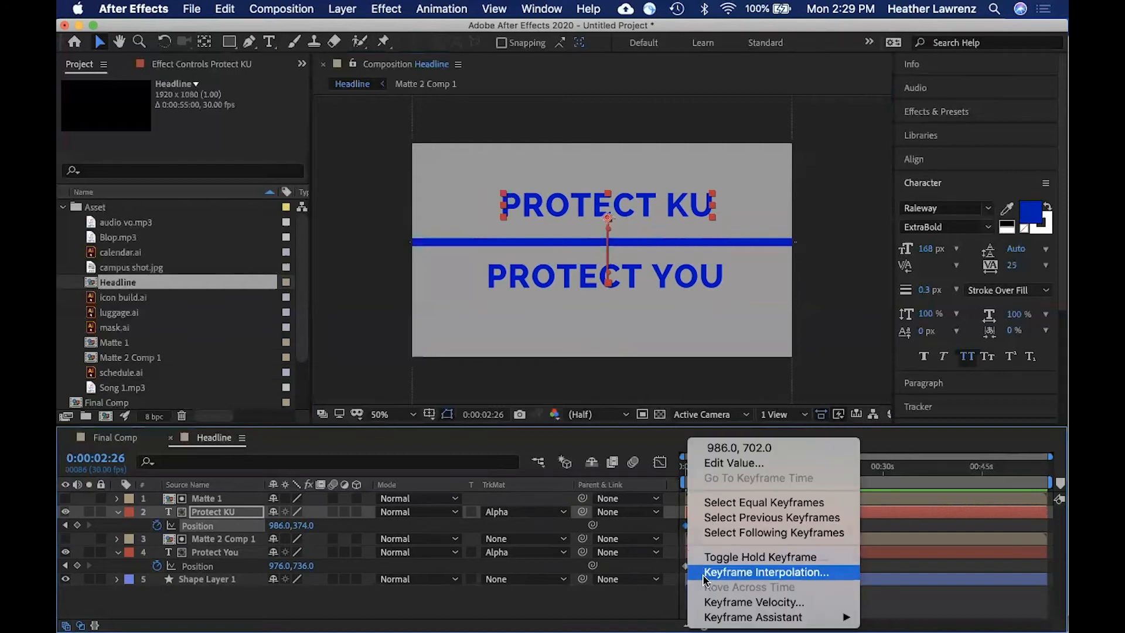
pyautogui.moveTo(713, 619)
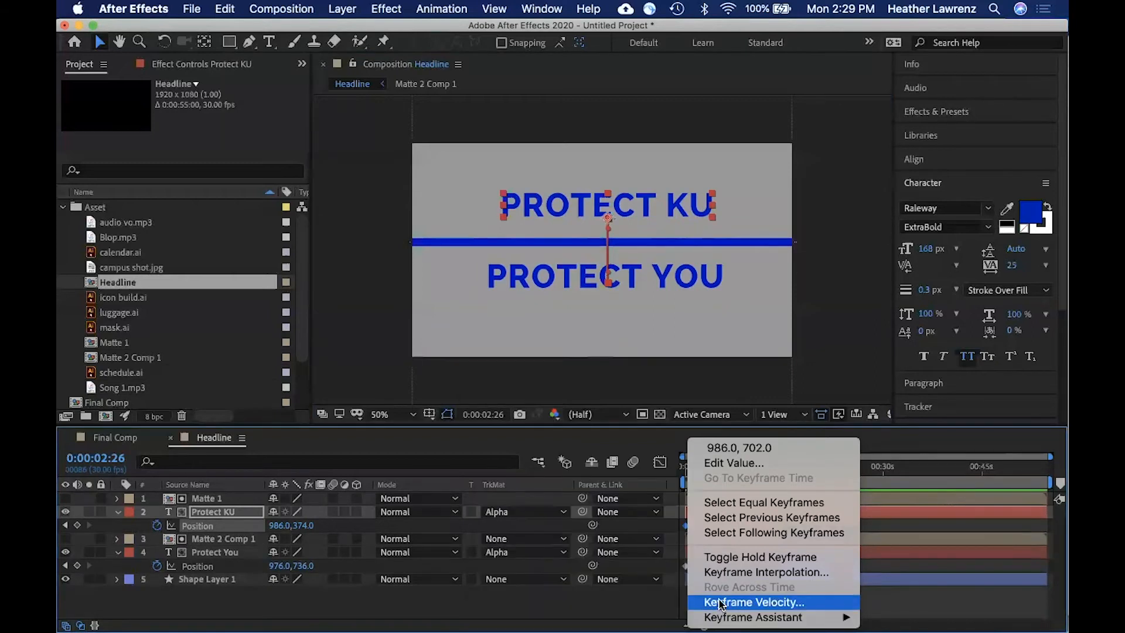
pyautogui.click(719, 603)
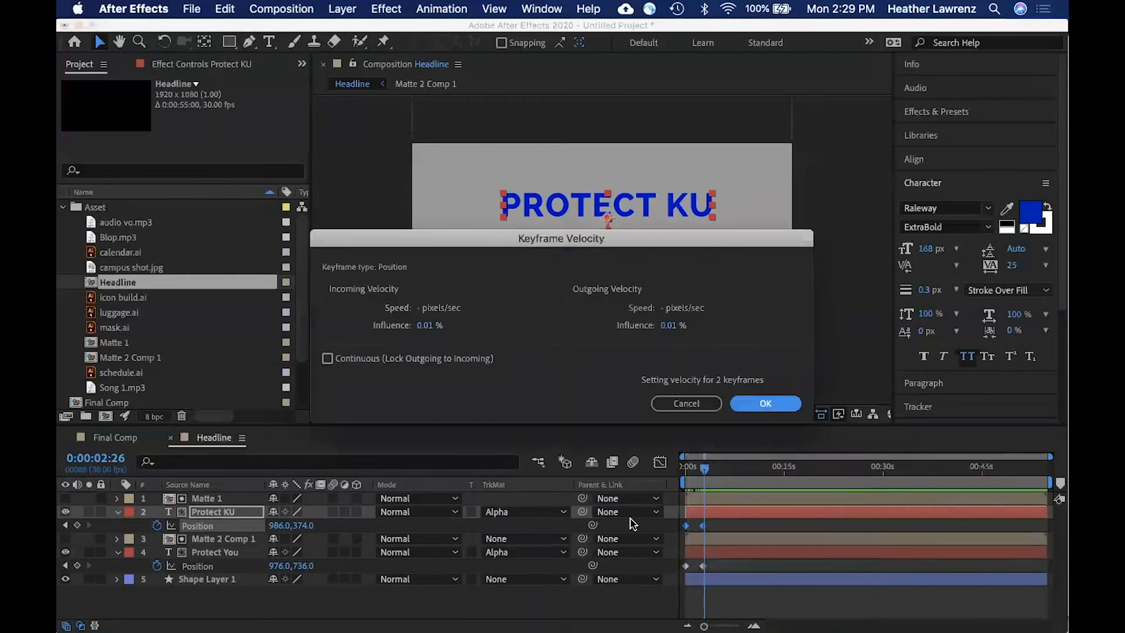
pyautogui.click(429, 326)
pyautogui.write('75')
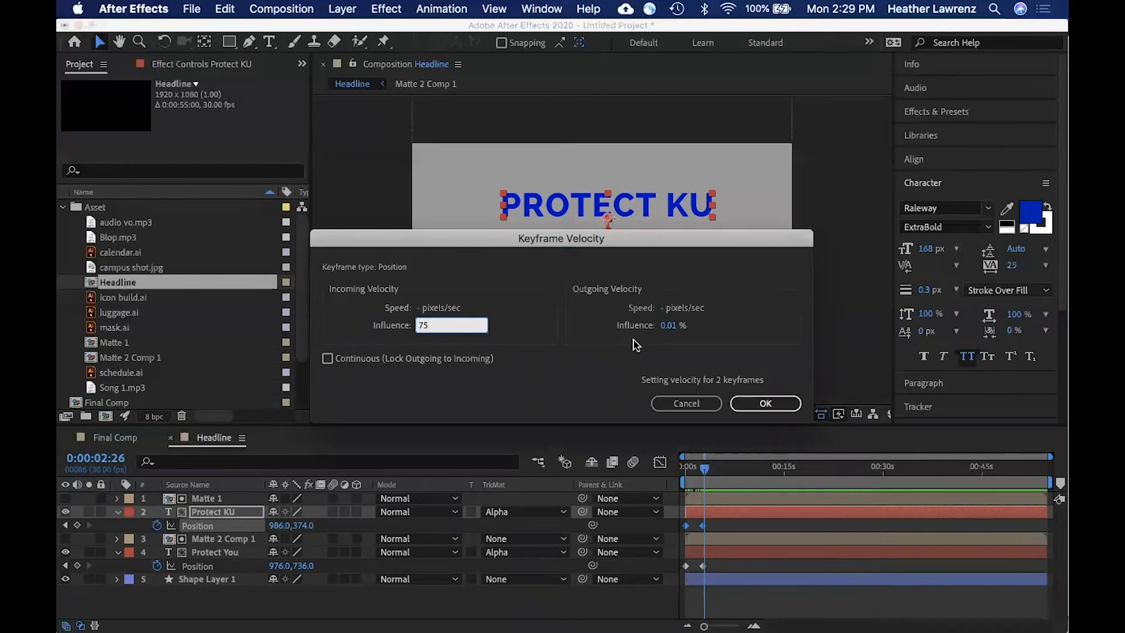
pyautogui.click(671, 329)
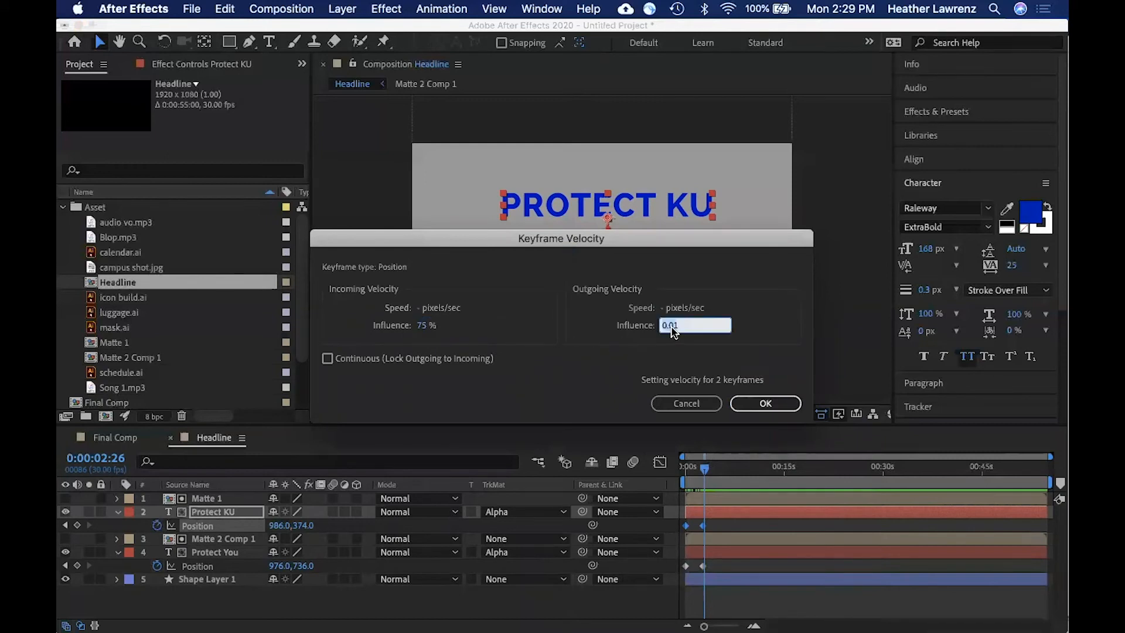
pyautogui.write('75')
pyautogui.click(762, 404)
# Step: Set the incoming and outgoing velocity influence of both Protect You position keyframes to 75%
pyautogui.moveTo(714, 561); pyautogui.dragTo(679, 567)
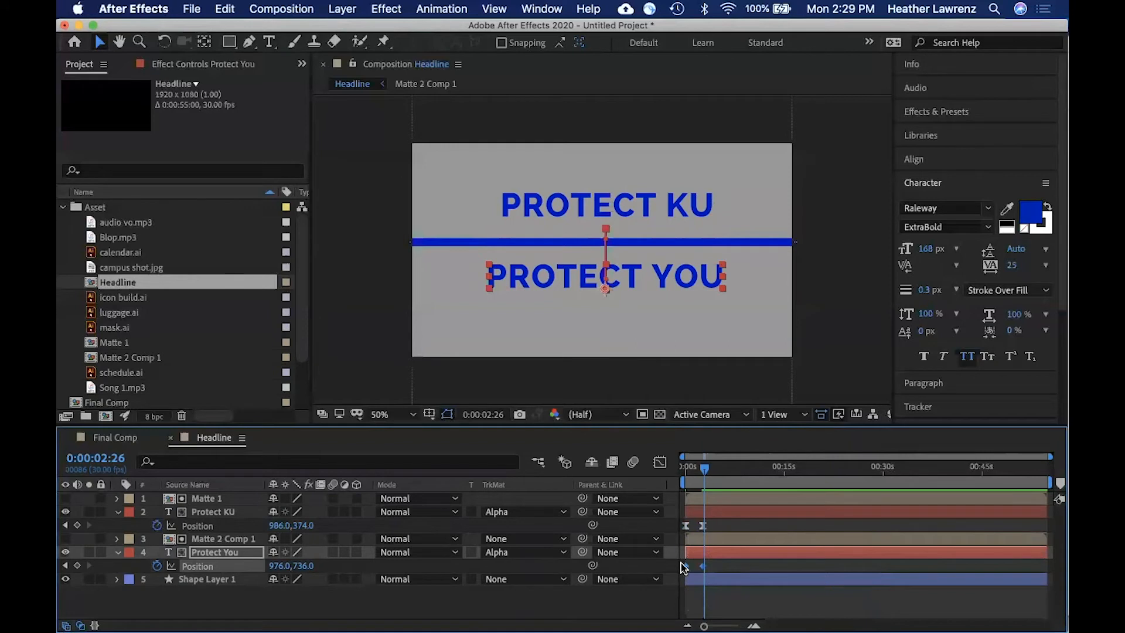
pyautogui.rightClick(687, 569)
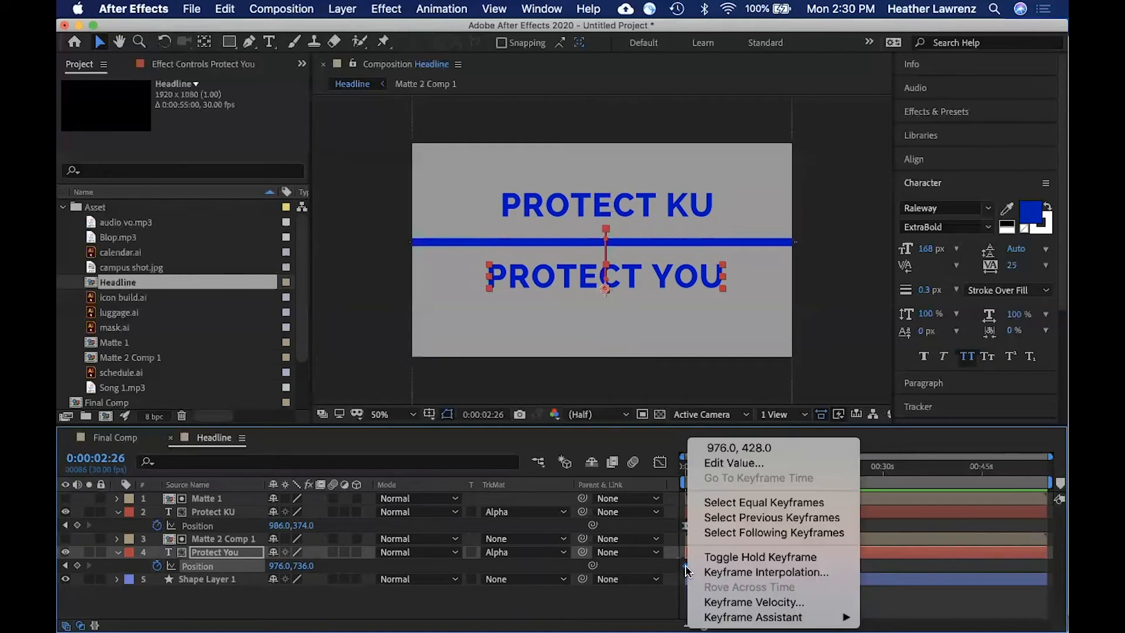
pyautogui.click(732, 603)
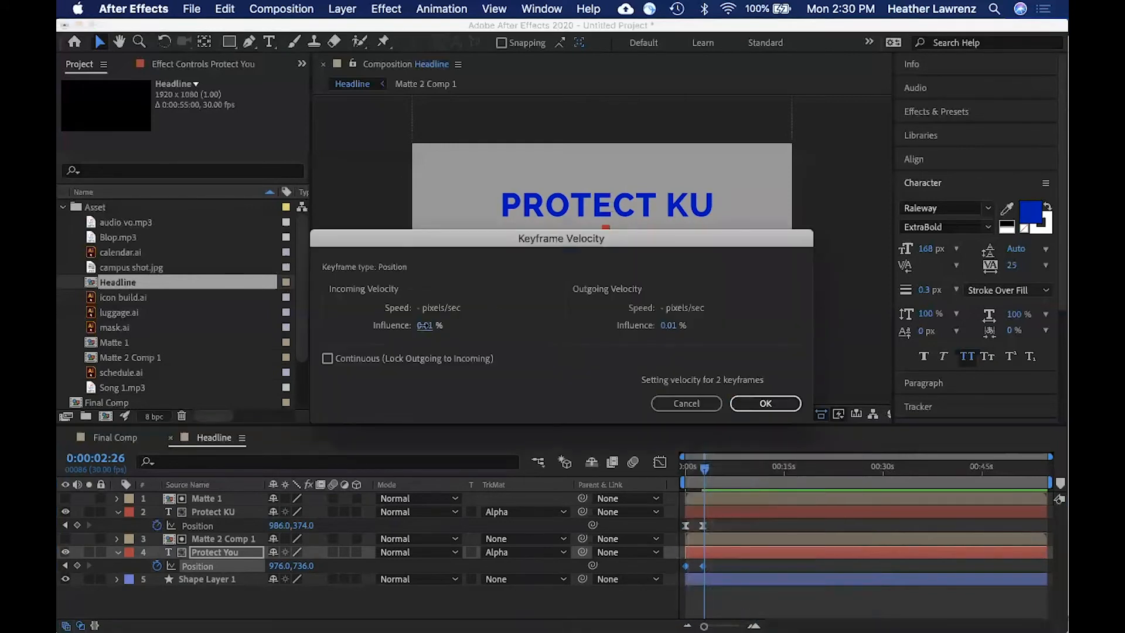
pyautogui.click(428, 326)
pyautogui.write('75')
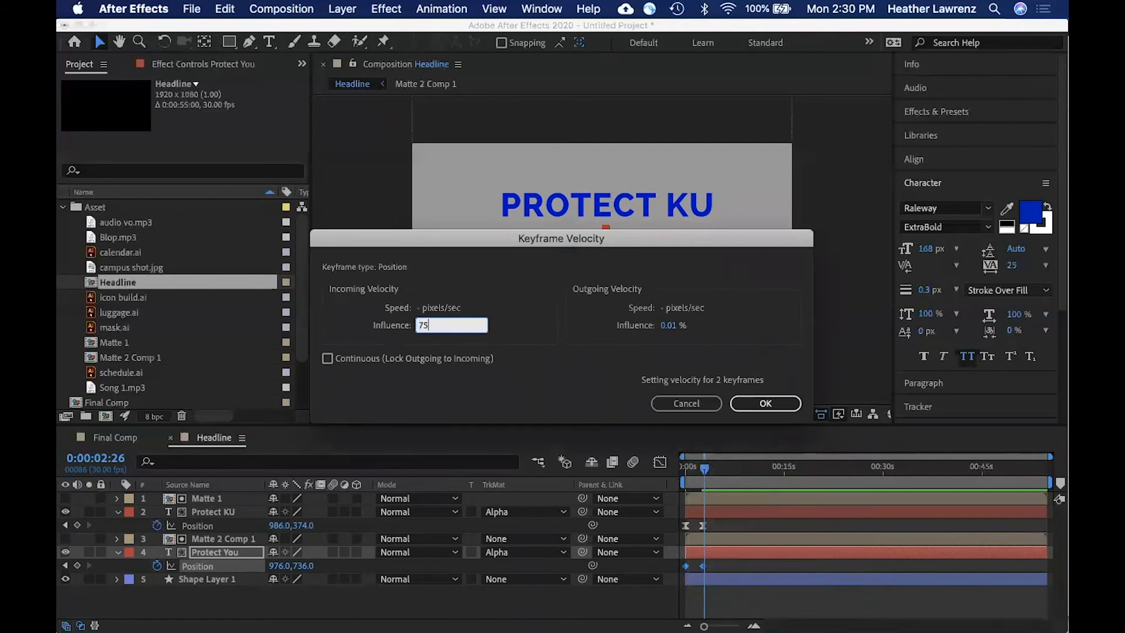
pyautogui.click(674, 327)
pyautogui.write('75')
pyautogui.click(791, 404)
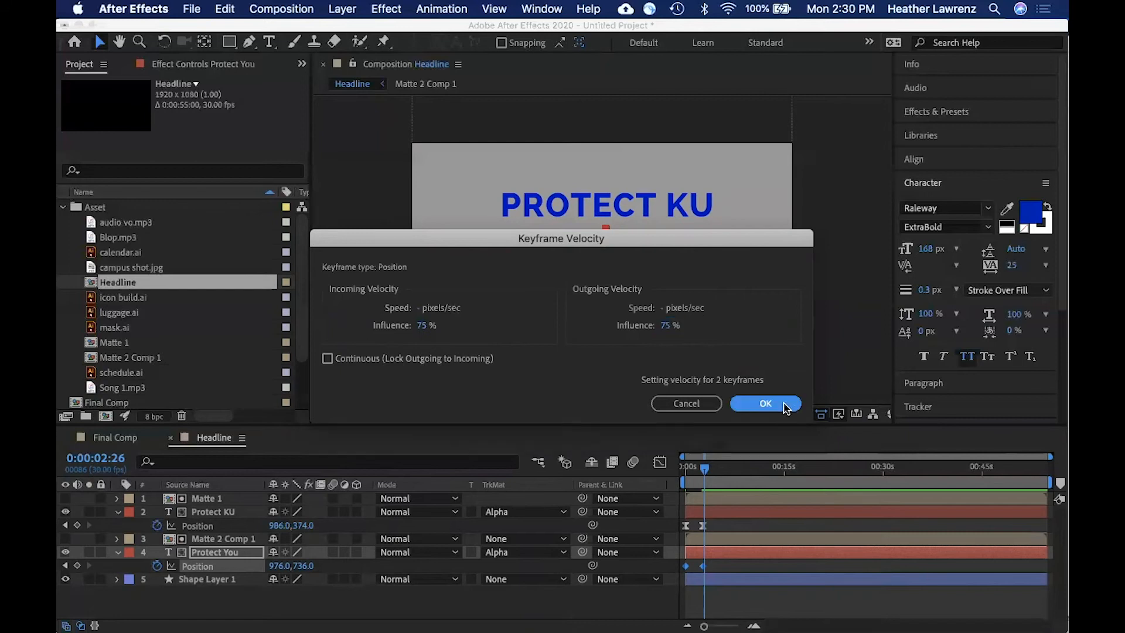
pyautogui.moveTo(705, 474)
pyautogui.mouseDown()
pyautogui.moveTo(684, 474)
pyautogui.moveTo(707, 474)
pyautogui.mouseUp()
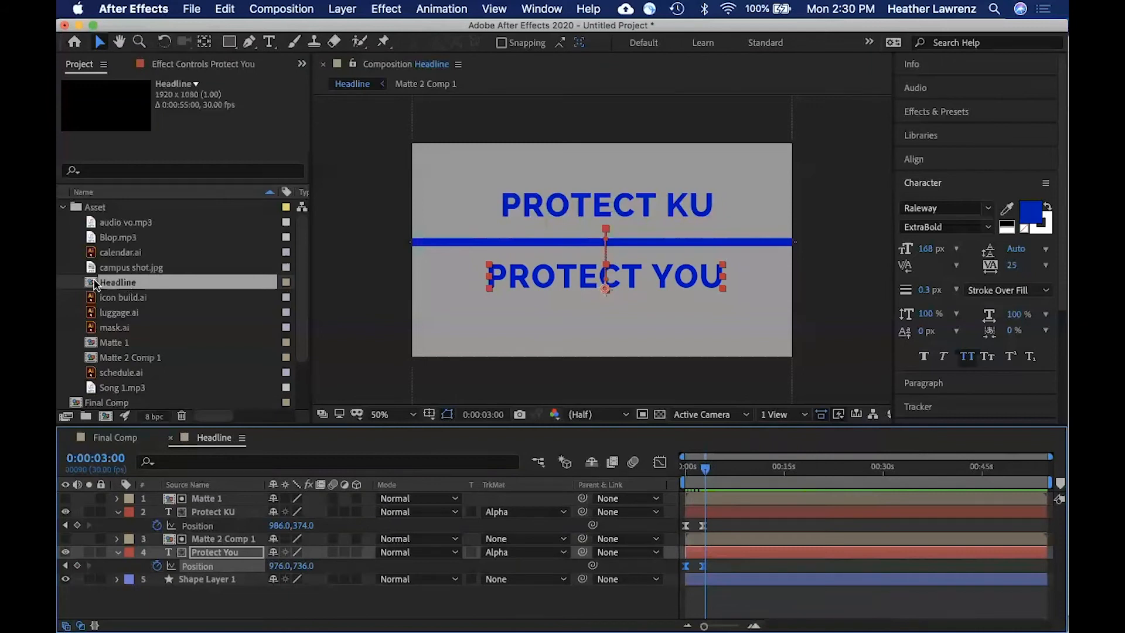
# Step: Move the Headline composition into the Precomp folder and add it to Final Comp as the layer above Background
pyautogui.moveTo(106, 279); pyautogui.dragTo(102, 361)
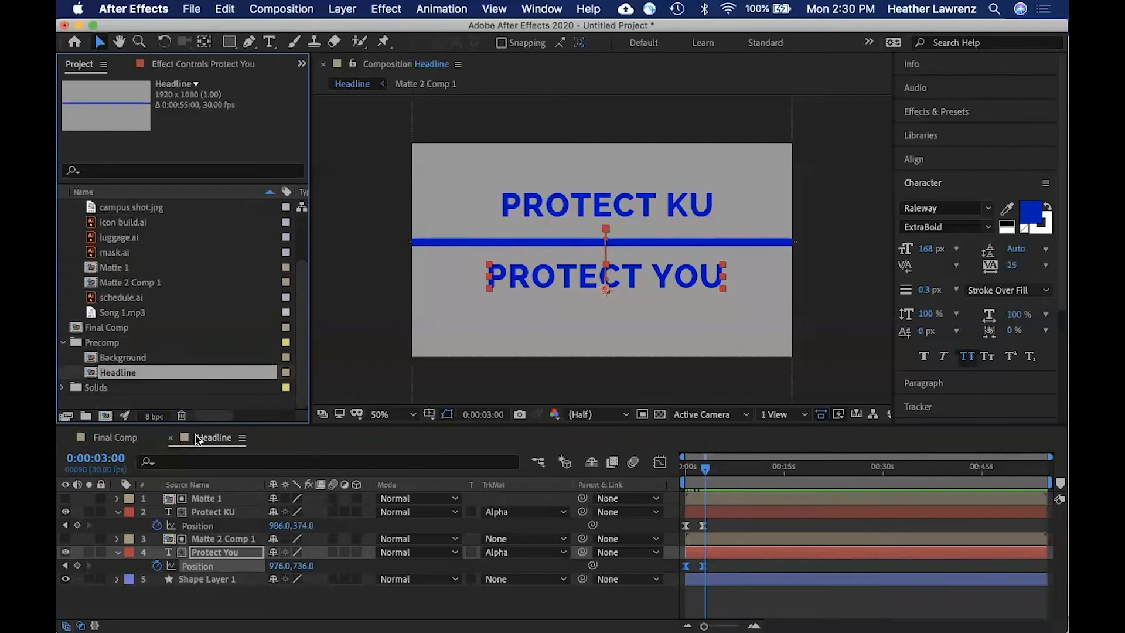
pyautogui.click(105, 438)
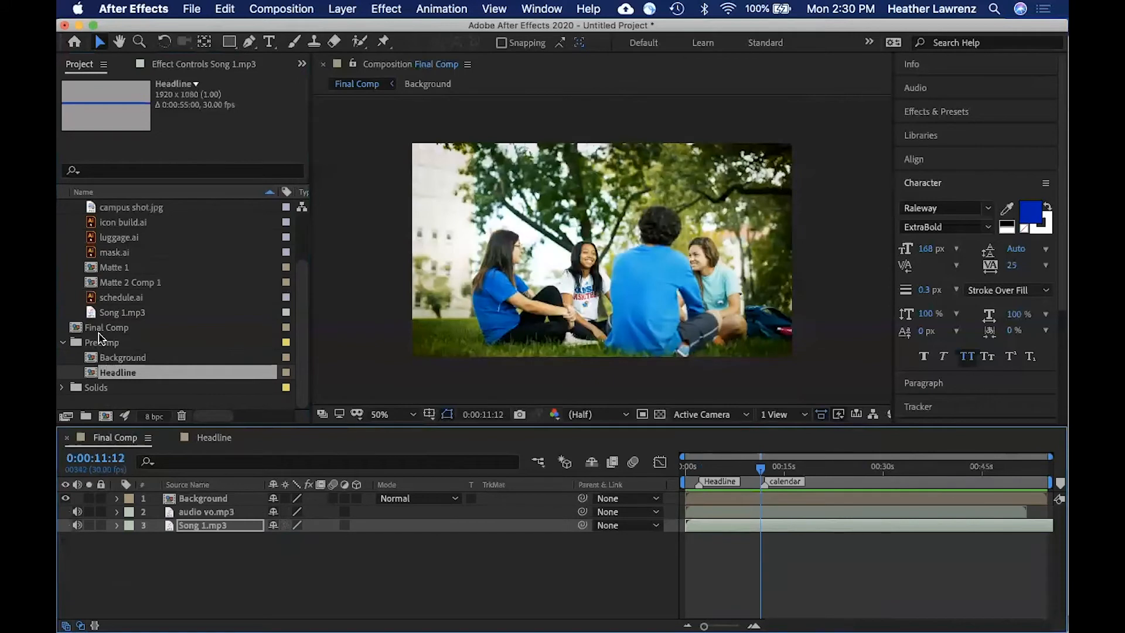
pyautogui.moveTo(106, 371); pyautogui.dragTo(124, 498)
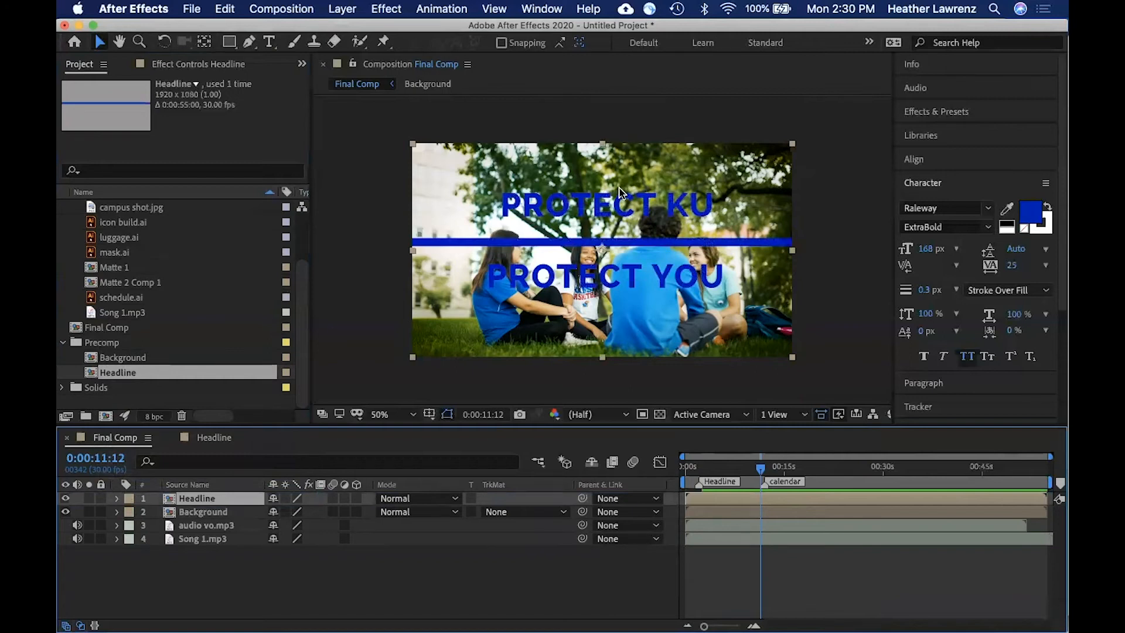
pyautogui.moveTo(760, 467); pyautogui.dragTo(660, 477)
pyautogui.press('space')
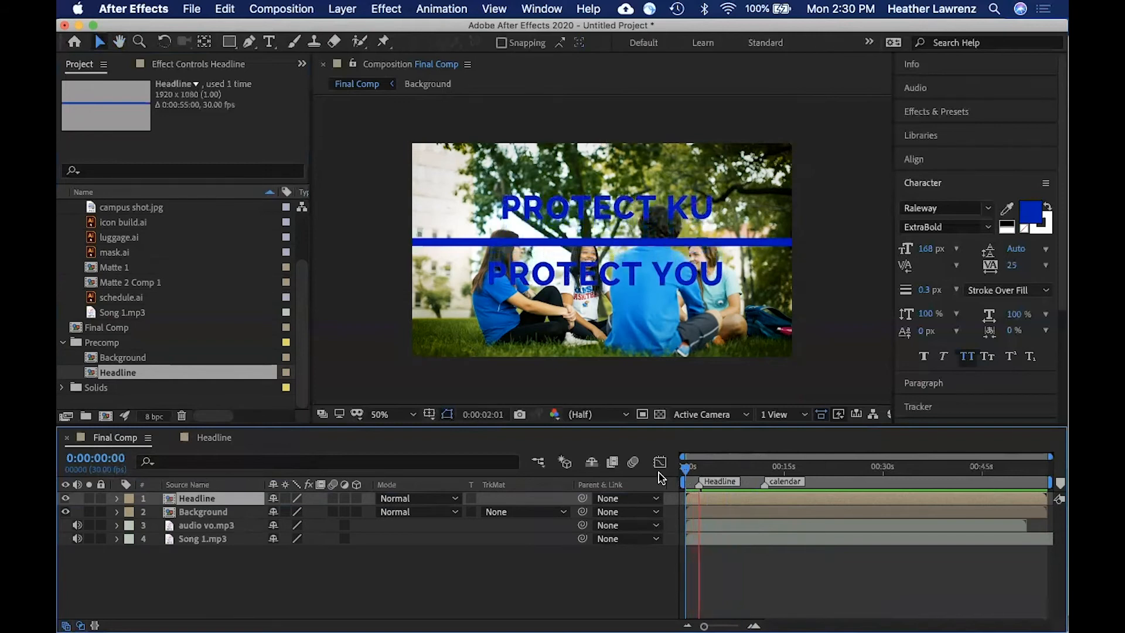
pyautogui.press('space')
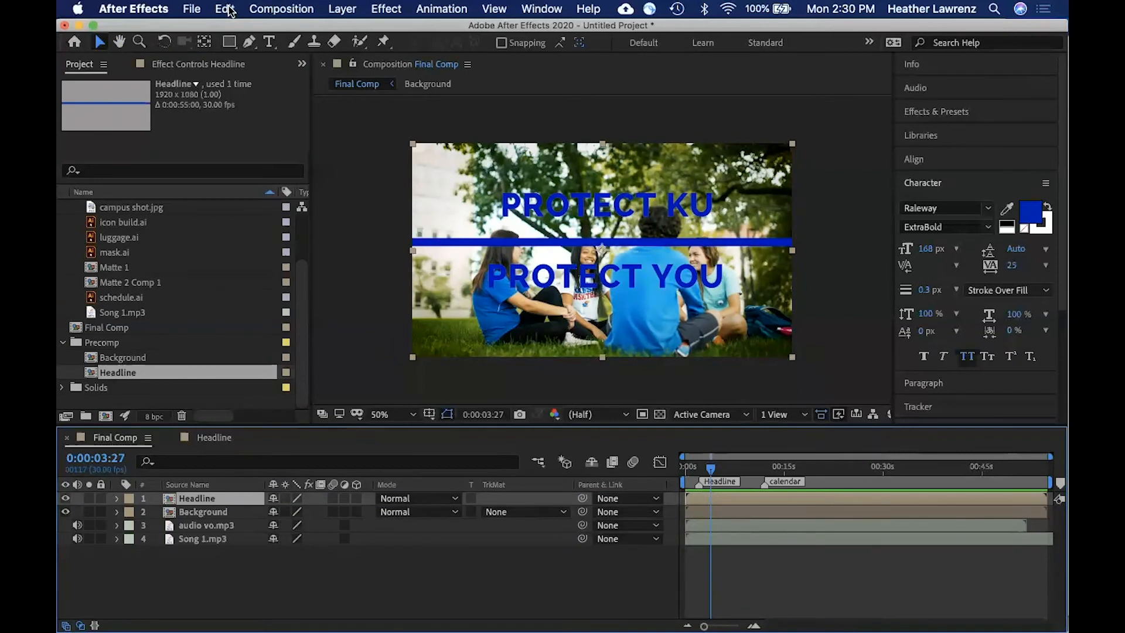
# Step: Create a 1920 × 1080 off-white solid (FDFAFA) in Final Comp and squash it into a horizontal band about 52.6% high at about 956, 508
pyautogui.click(339, 8)
pyautogui.moveTo(351, 28)
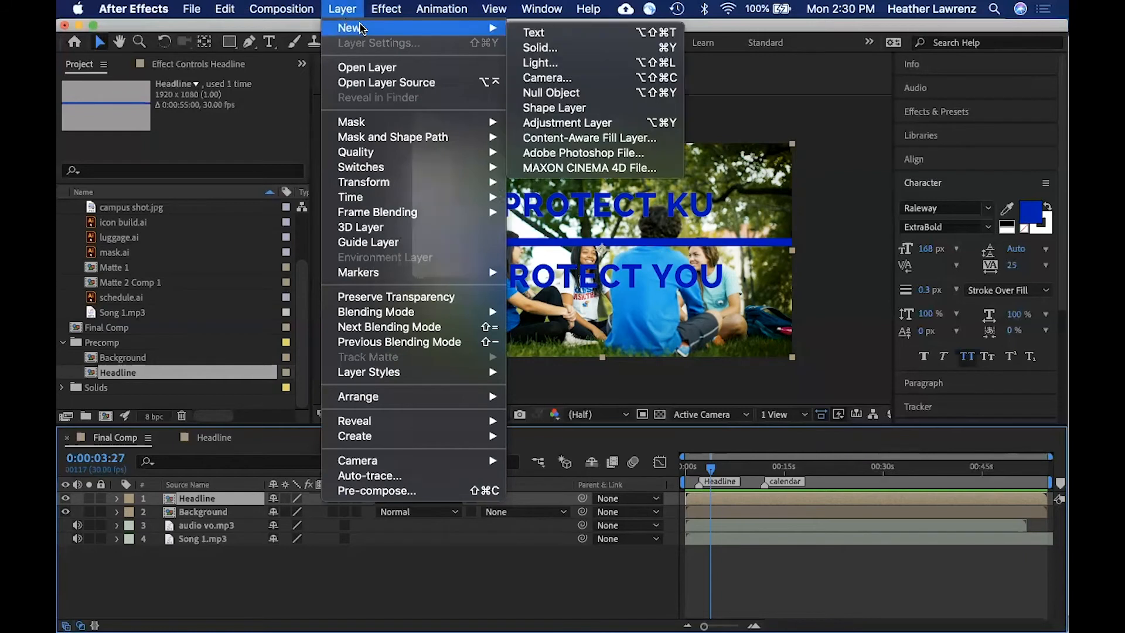
pyautogui.click(529, 48)
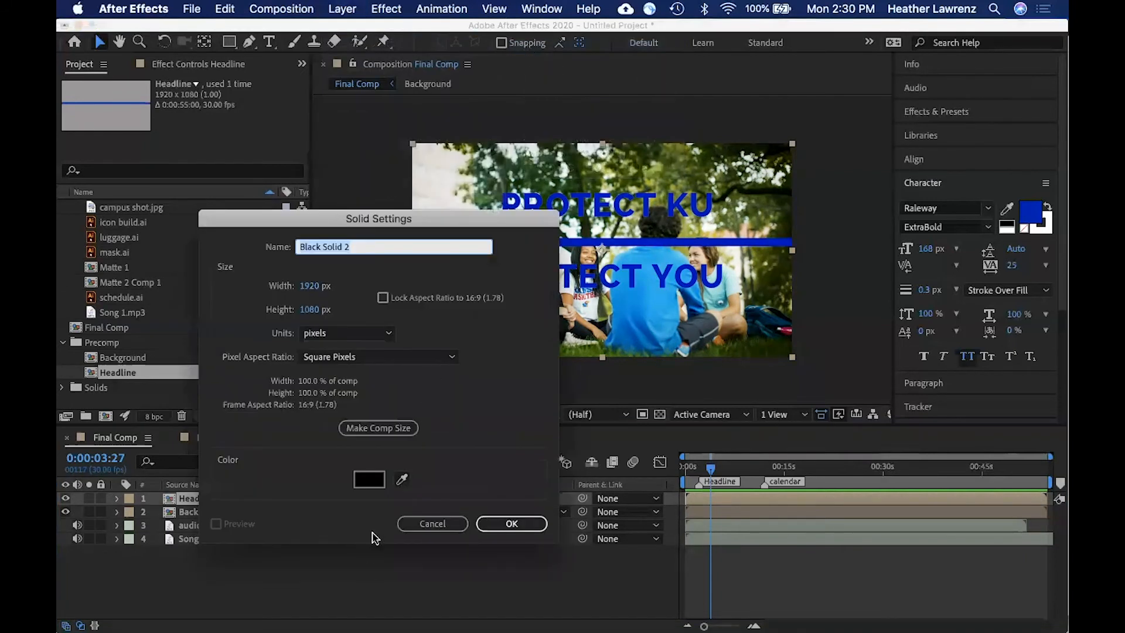
pyautogui.click(371, 482)
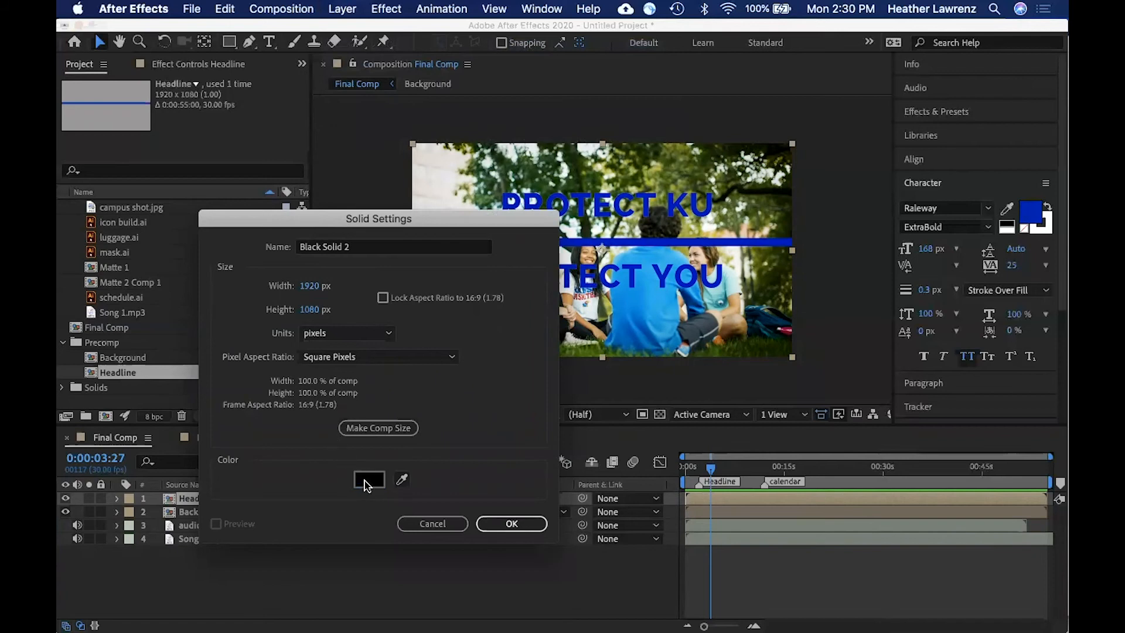
pyautogui.moveTo(370, 233); pyautogui.dragTo(346, 232)
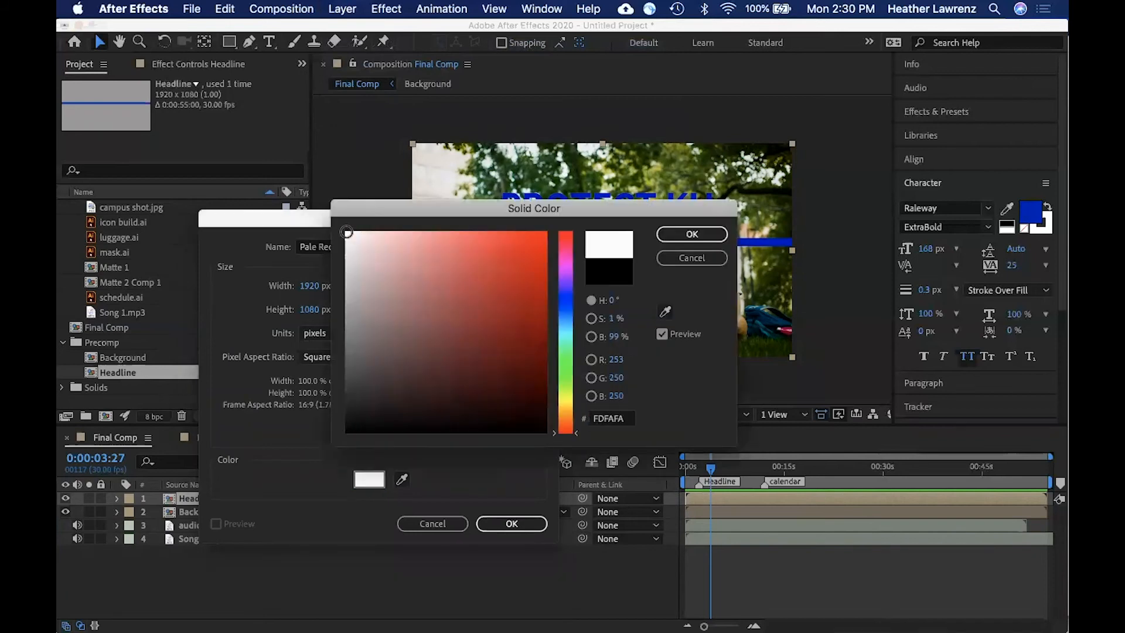
pyautogui.click(692, 233)
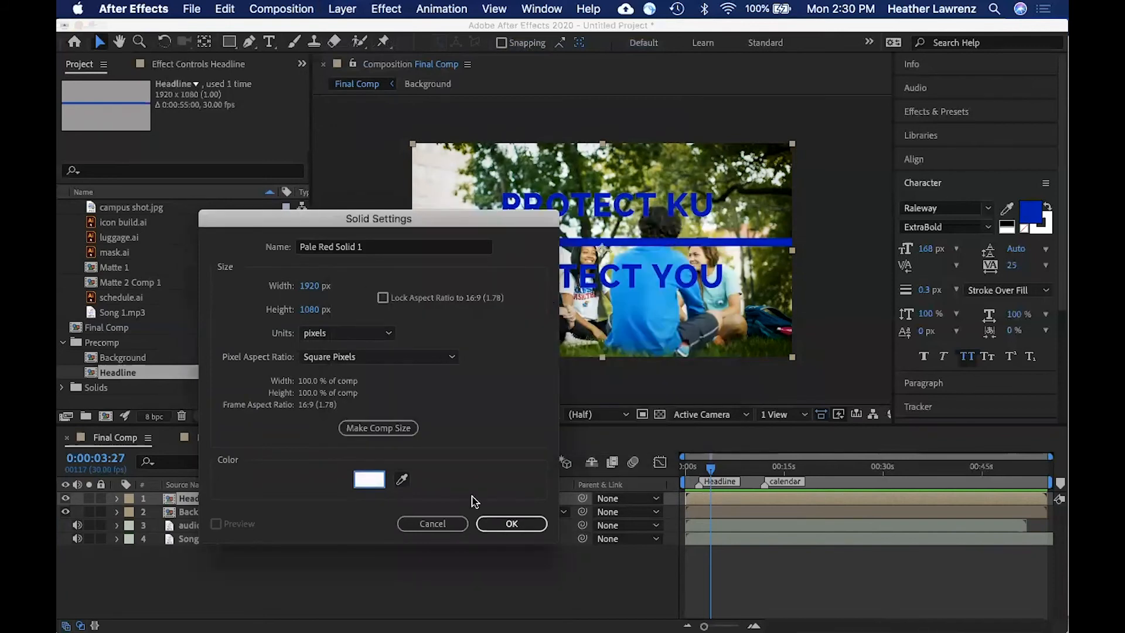
pyautogui.click(511, 523)
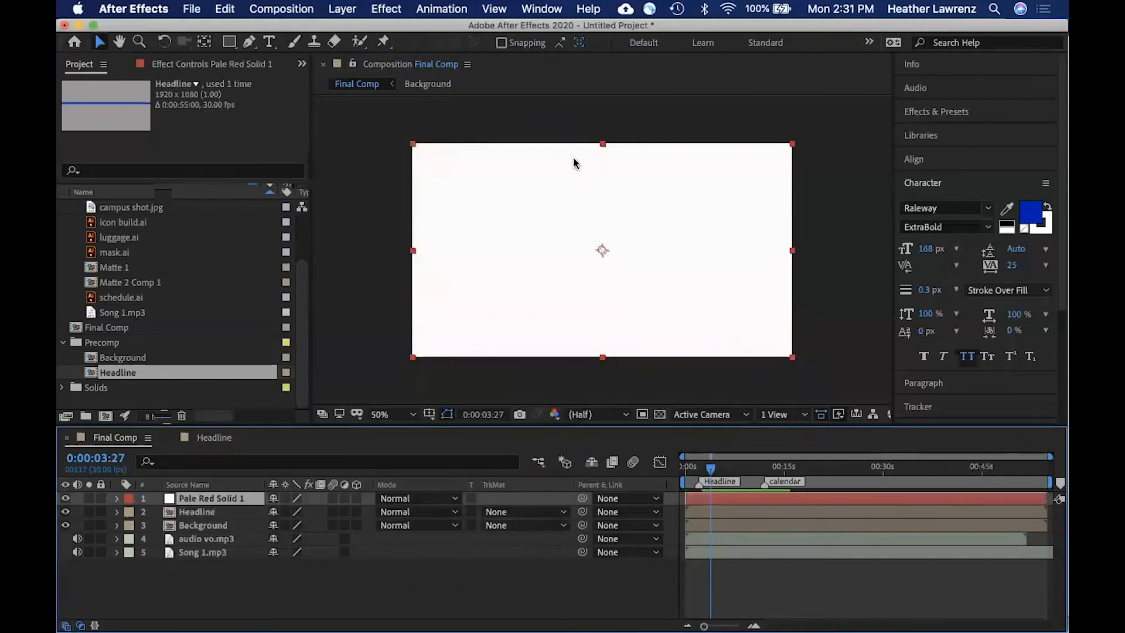
pyautogui.moveTo(603, 144); pyautogui.dragTo(598, 191)
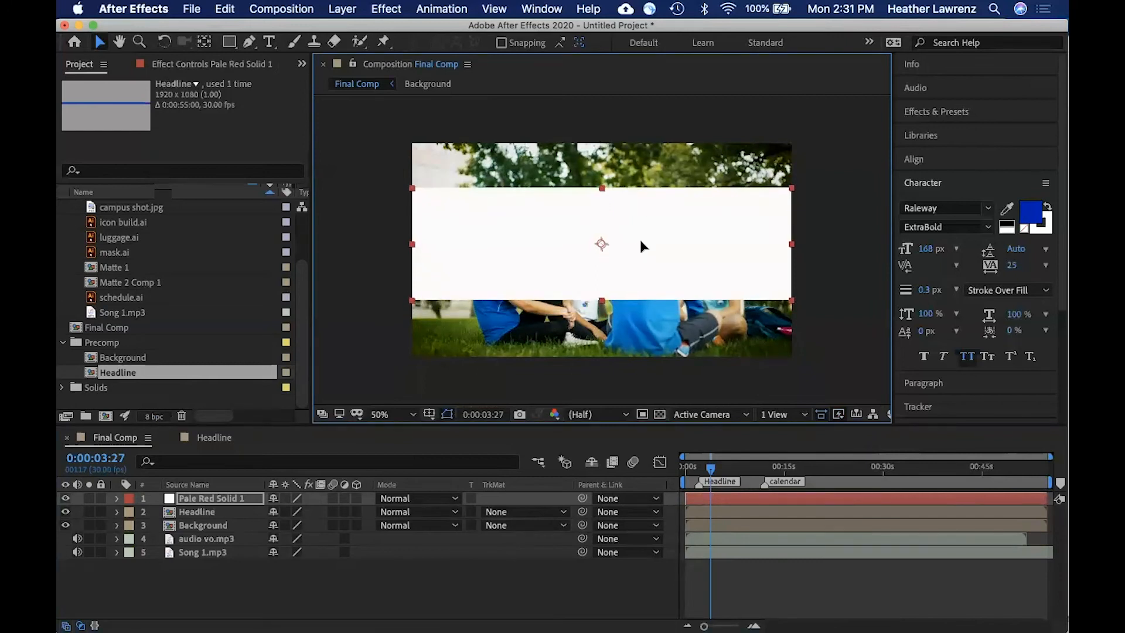
# Step: Set the off-white solid's opacity to 50% and move it below the Headline layer, above Background
pyautogui.click(116, 498)
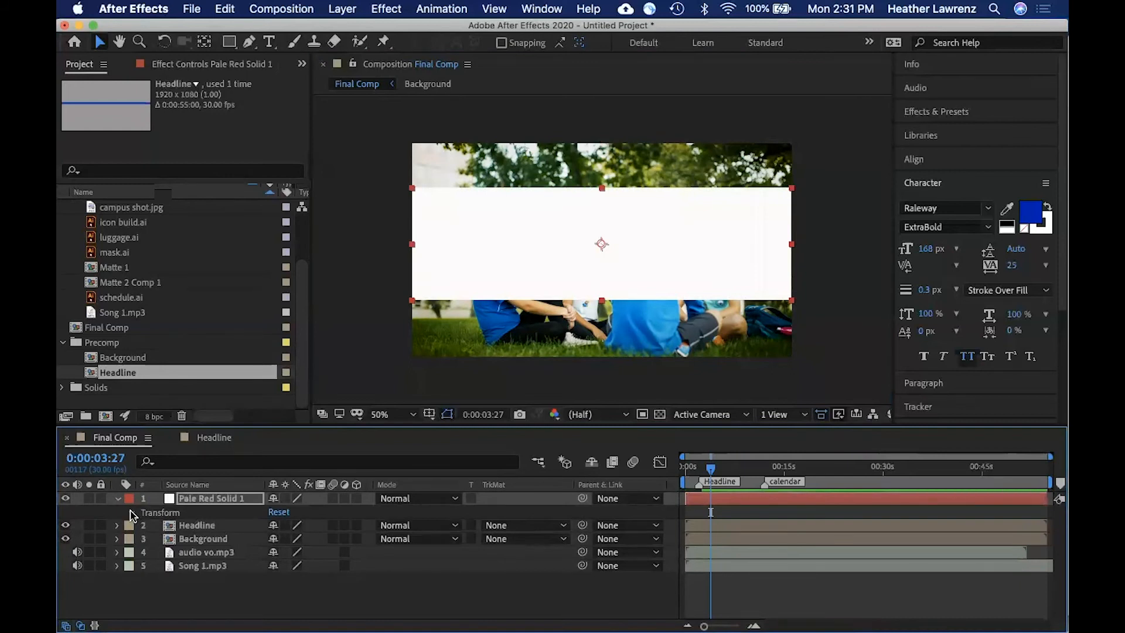
pyautogui.click(131, 513)
pyautogui.click(280, 579)
pyautogui.write('5')
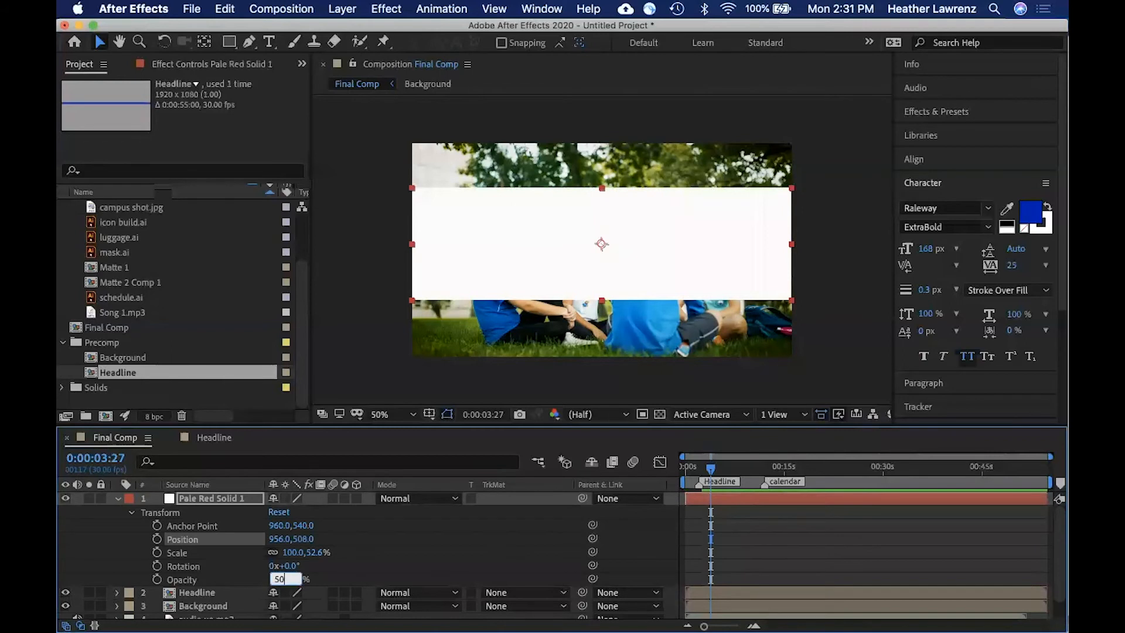
pyautogui.write('0')
pyautogui.press('Return')
pyautogui.moveTo(195, 499); pyautogui.dragTo(189, 595)
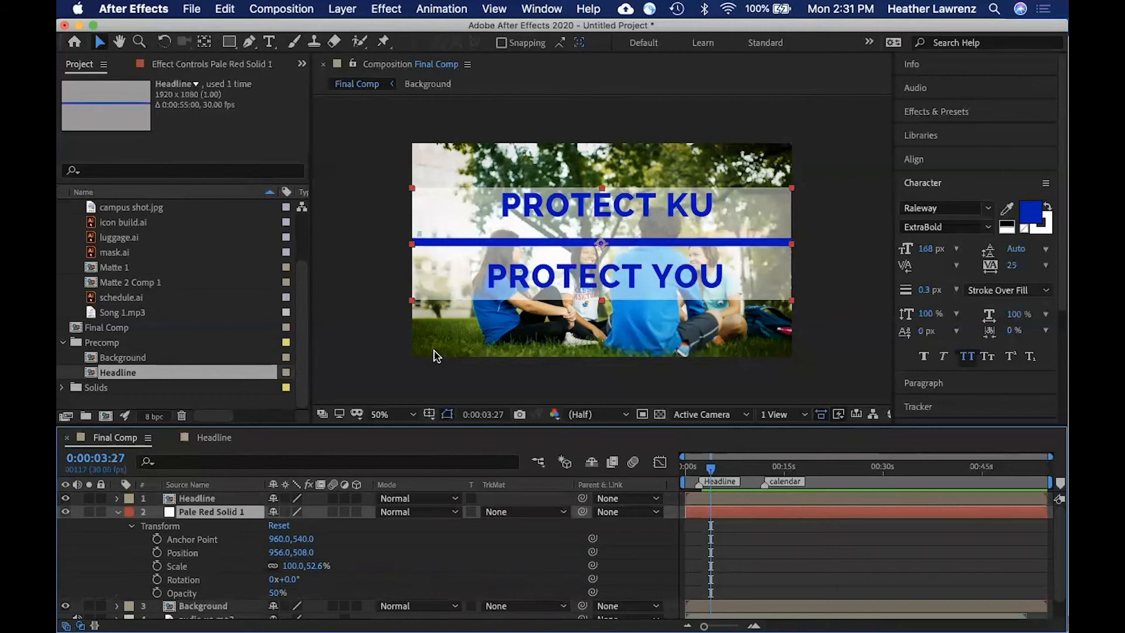
# Step: Examine the Final Comp and Headline timelines to judge where the headline should end relative to the calendar marker
pyautogui.moveTo(711, 471)
pyautogui.mouseDown()
pyautogui.moveTo(680, 473)
pyautogui.moveTo(707, 476)
pyautogui.mouseUp()
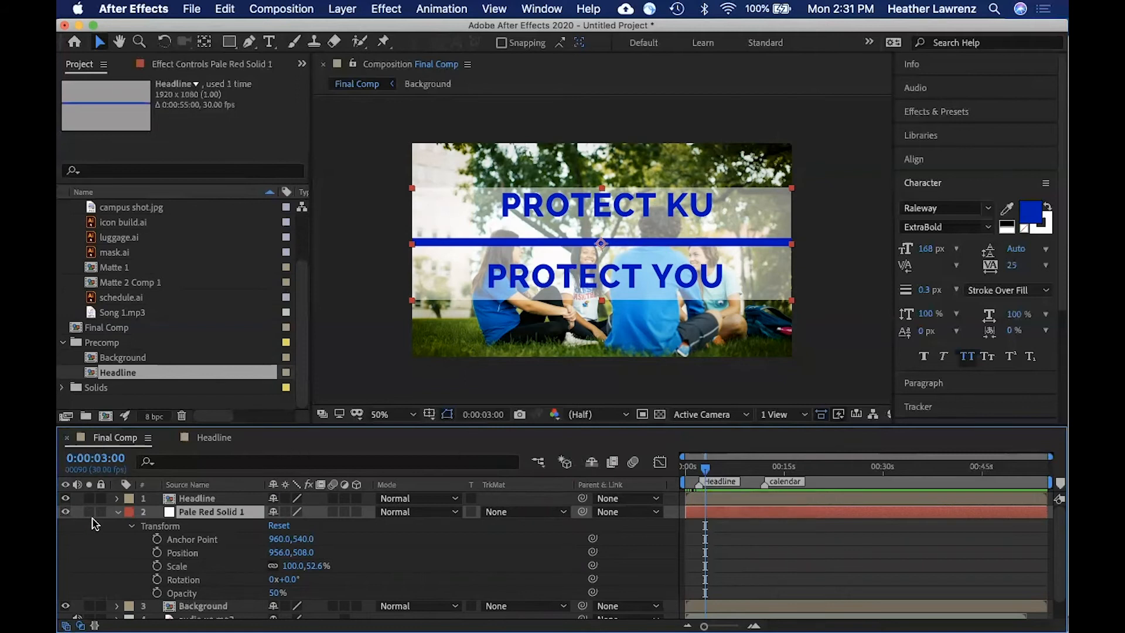
pyautogui.click(118, 512)
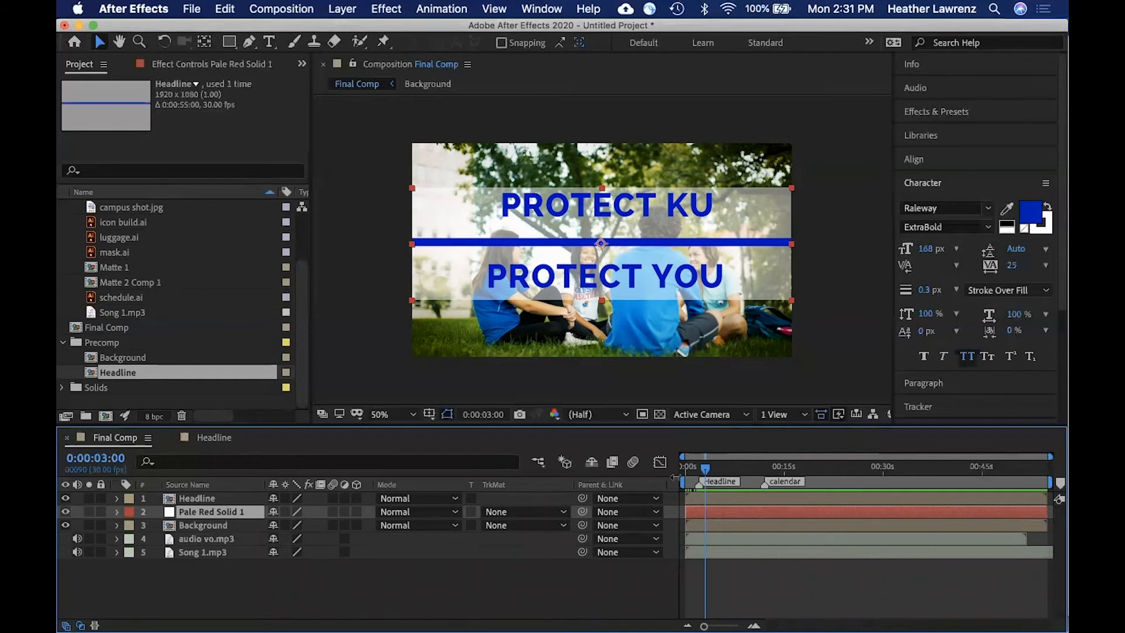
pyautogui.moveTo(706, 467); pyautogui.dragTo(763, 472)
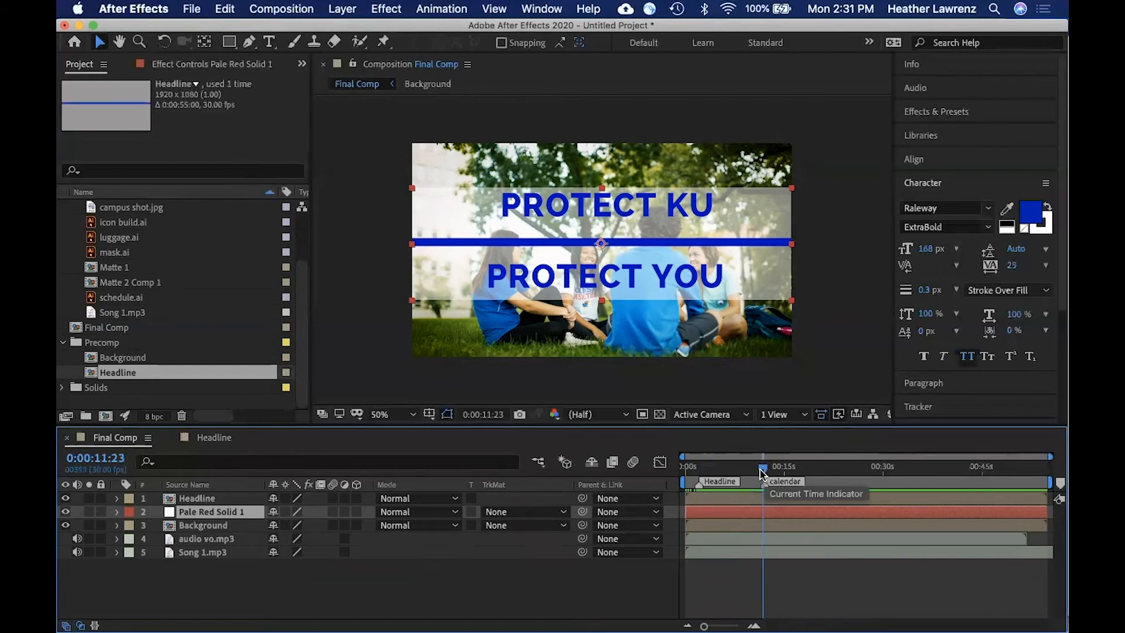
pyautogui.click(713, 502)
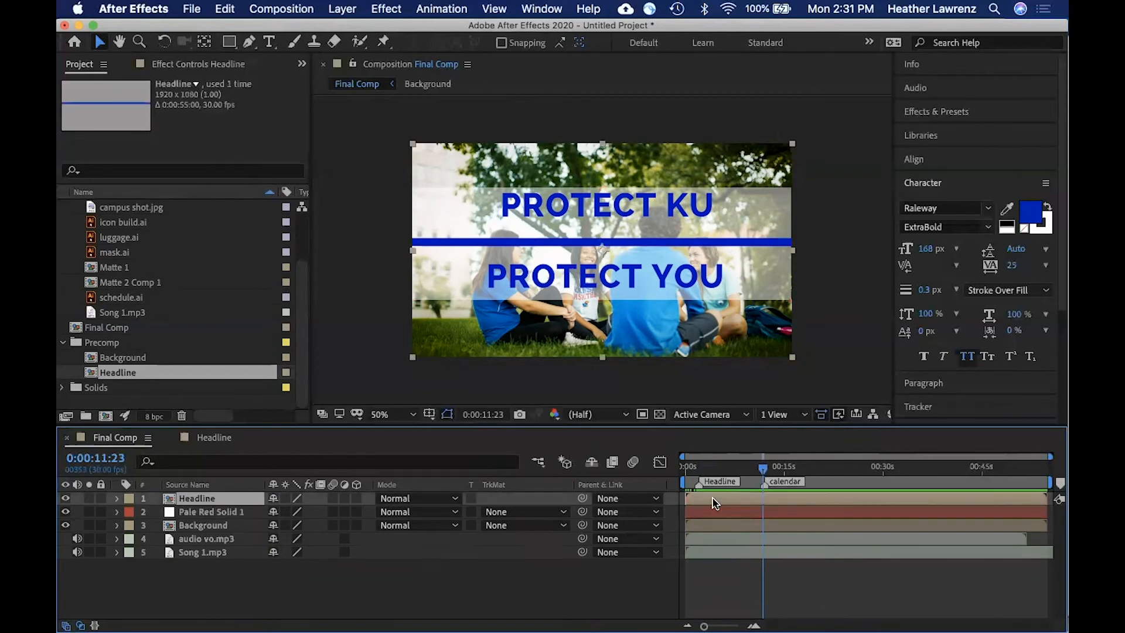
pyautogui.moveTo(765, 469); pyautogui.dragTo(752, 472)
pyautogui.click(214, 440)
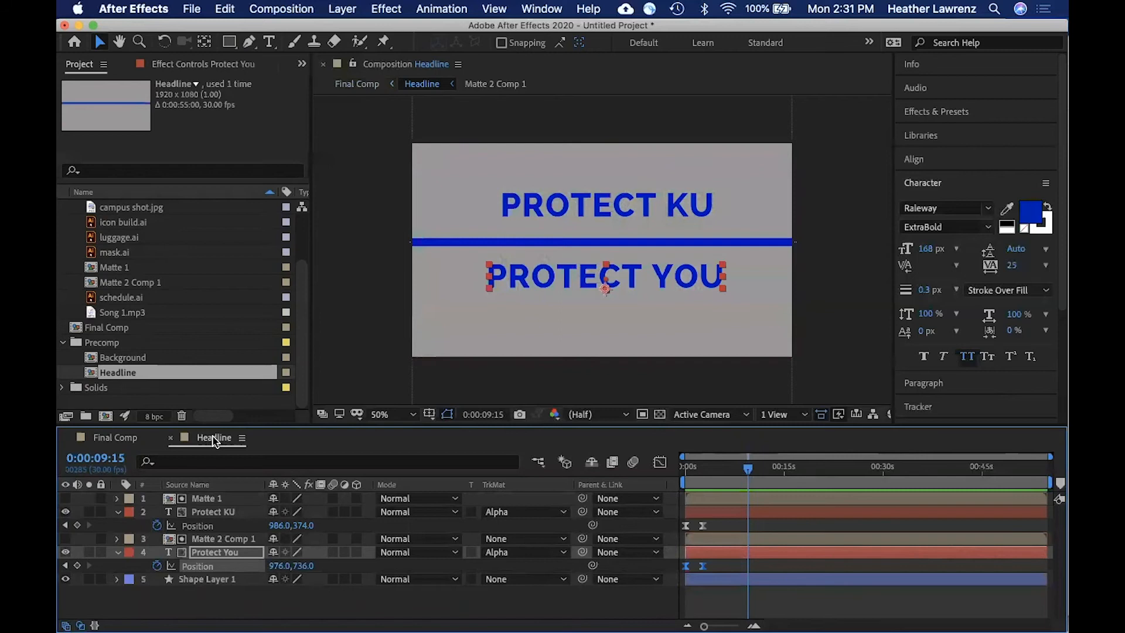
pyautogui.click(118, 439)
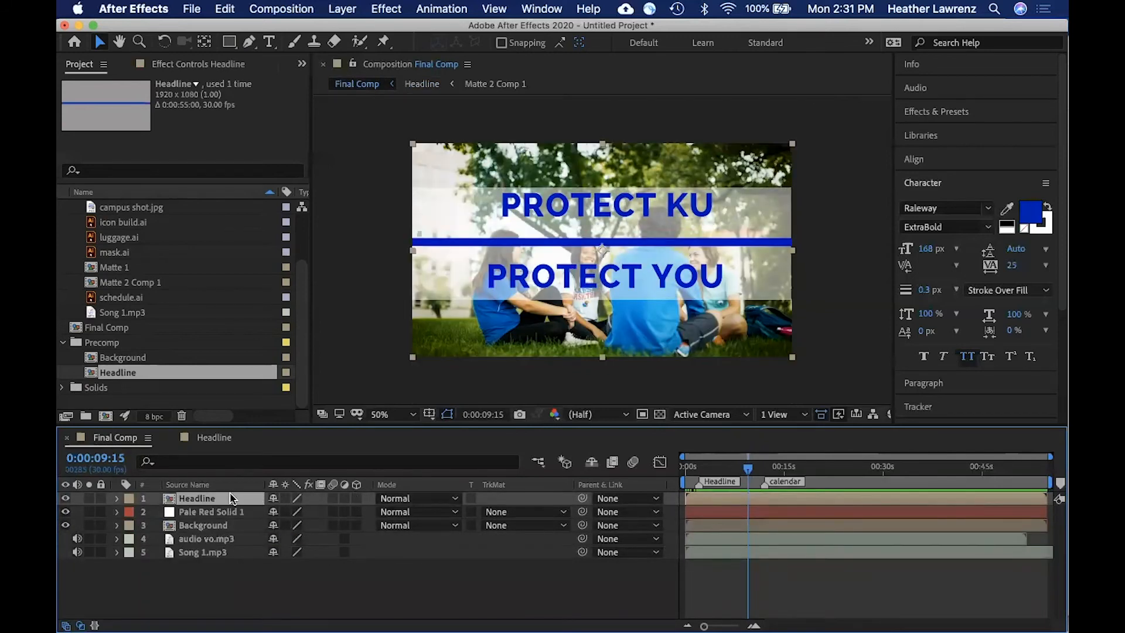
pyautogui.press('End')
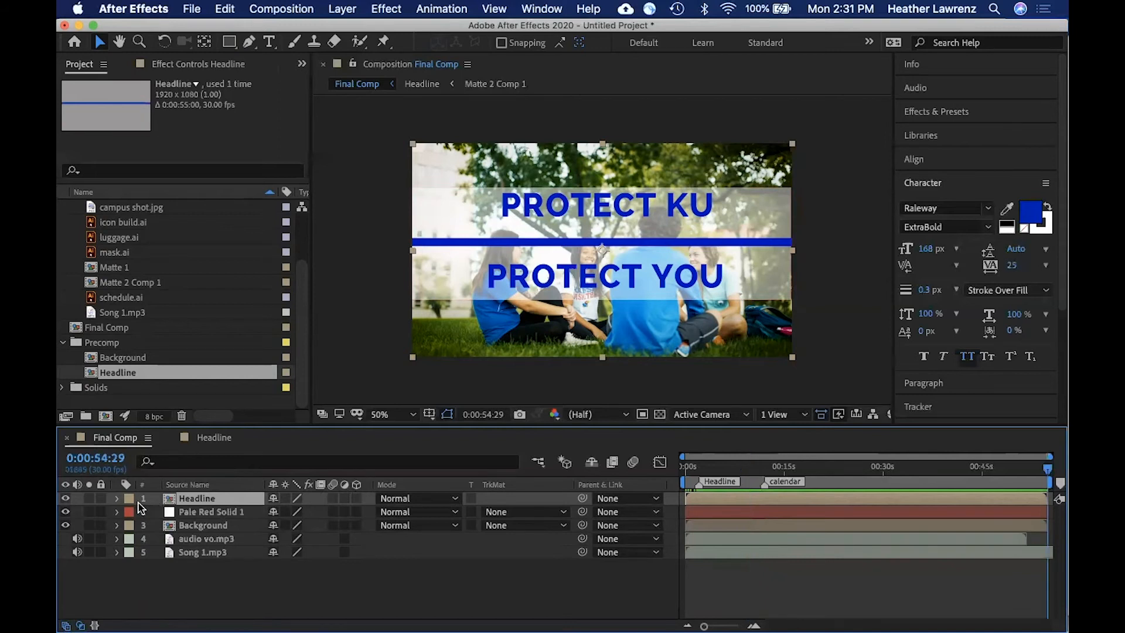
# Step: Fade out the Headline layer with opacity keyframes of 100% at 0:00:10:06 and 0% at 0:00:11:09
pyautogui.click(117, 498)
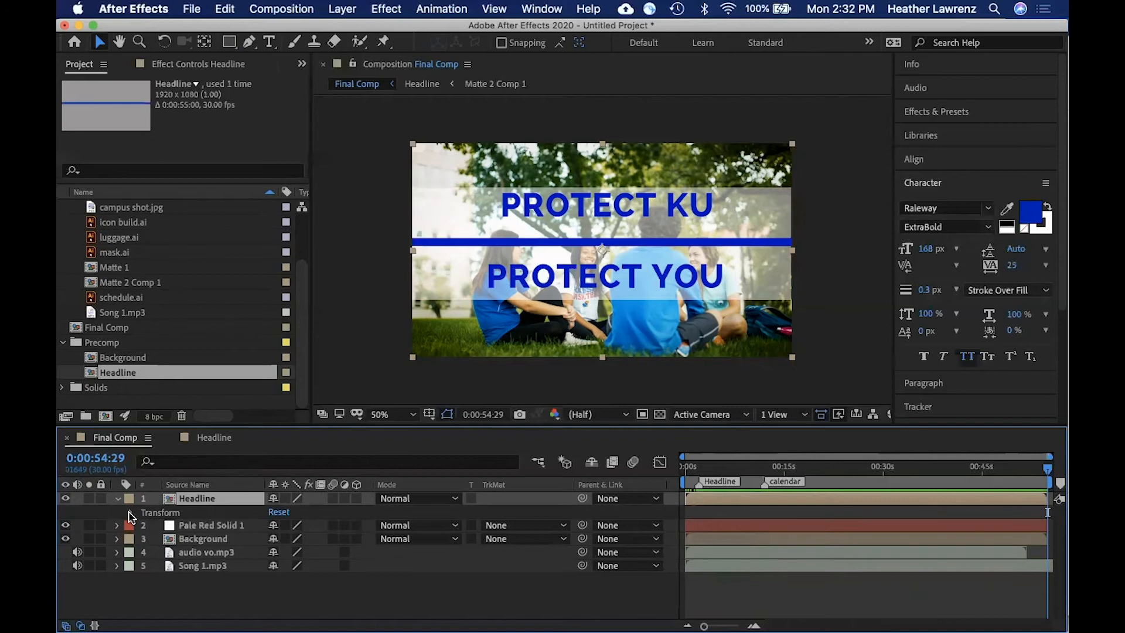
pyautogui.click(131, 514)
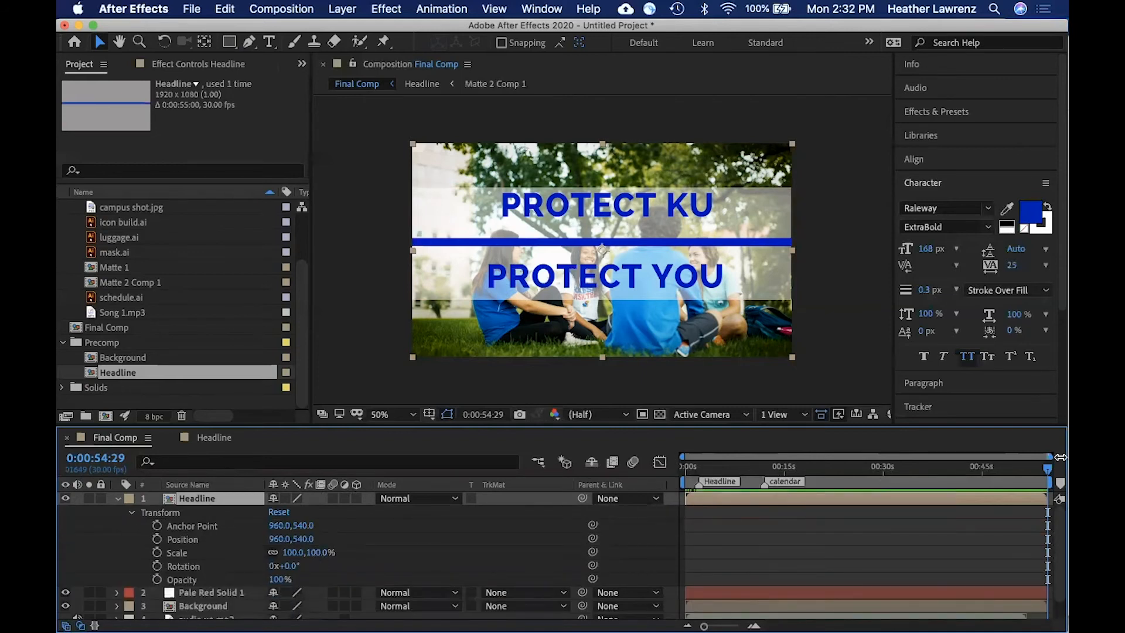
pyautogui.moveTo(1049, 469); pyautogui.dragTo(753, 484)
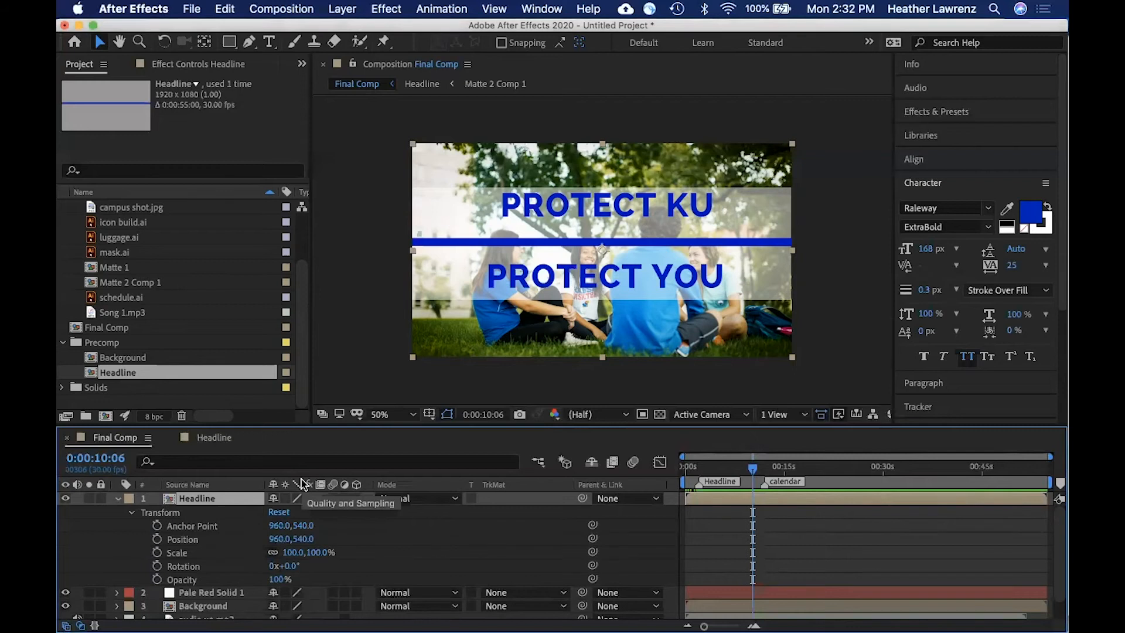
pyautogui.click(158, 580)
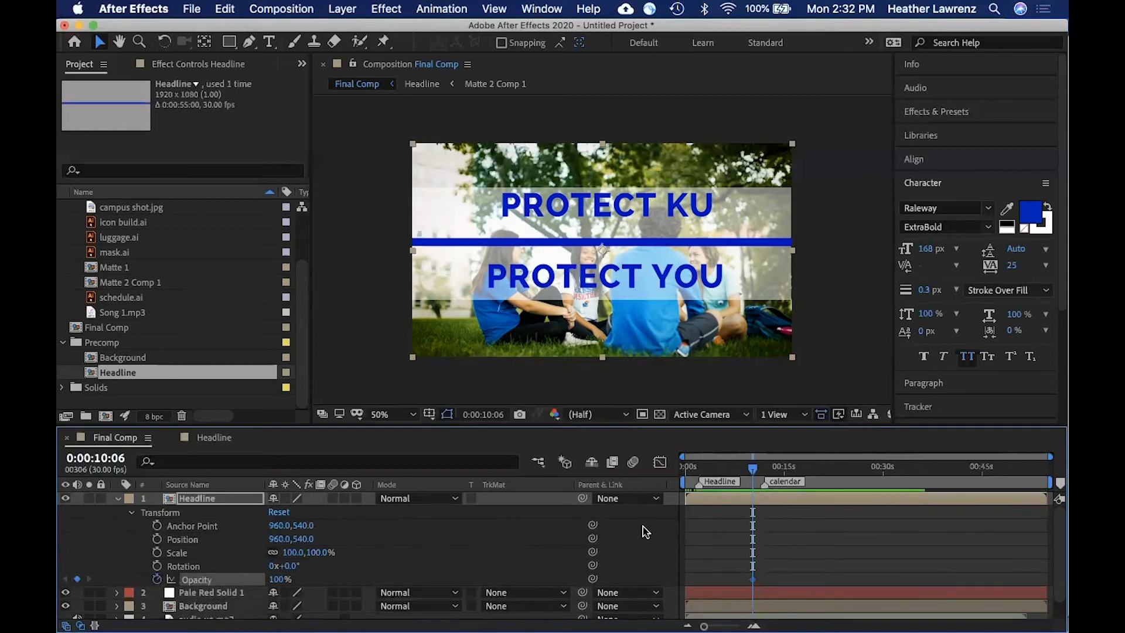
pyautogui.moveTo(752, 468); pyautogui.dragTo(760, 473)
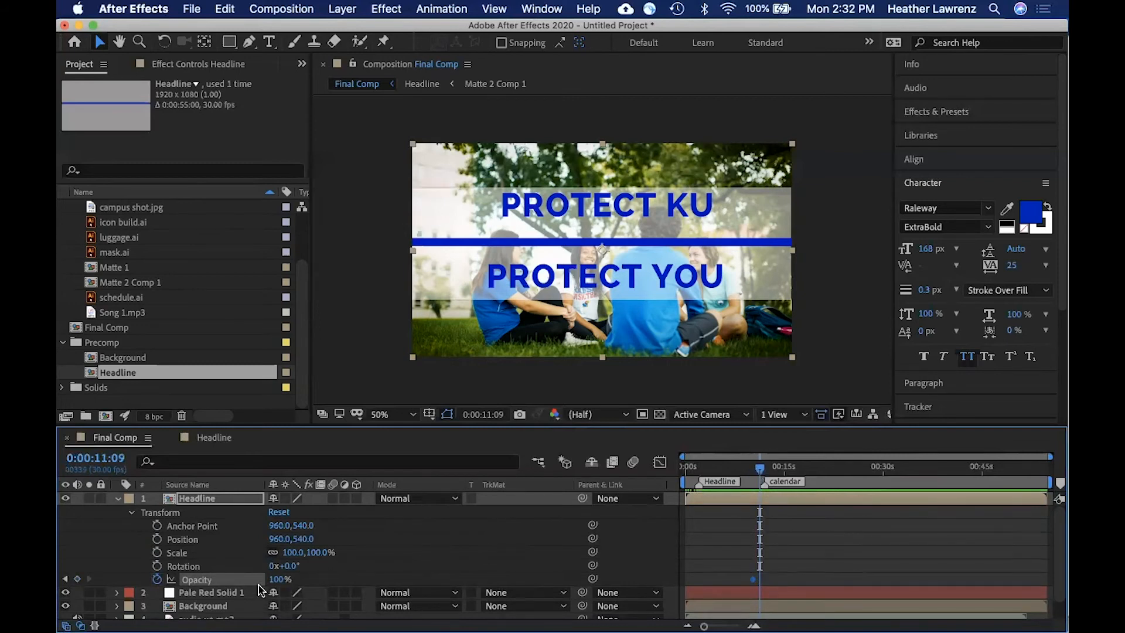
pyautogui.click(275, 579)
pyautogui.write('0')
pyautogui.press('Return')
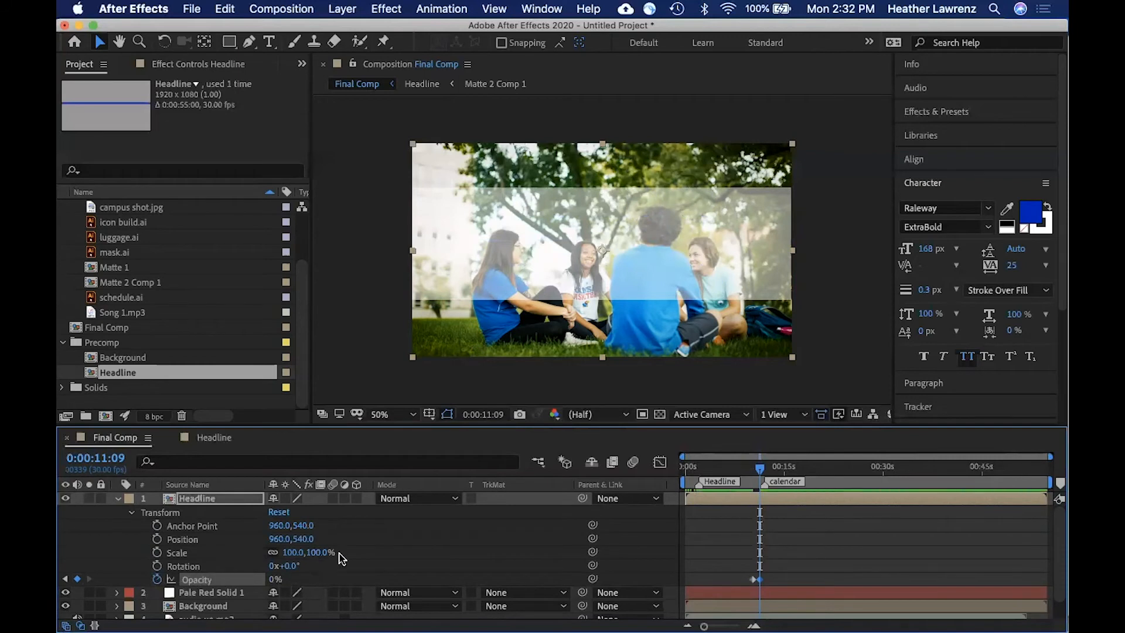
pyautogui.click(116, 499)
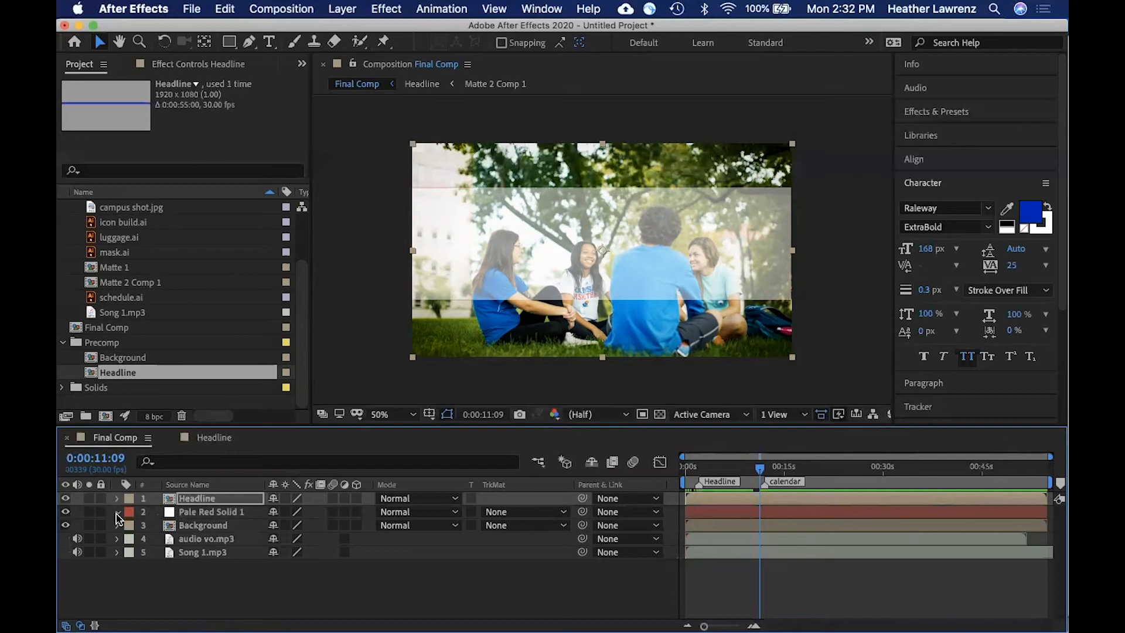
pyautogui.click(117, 513)
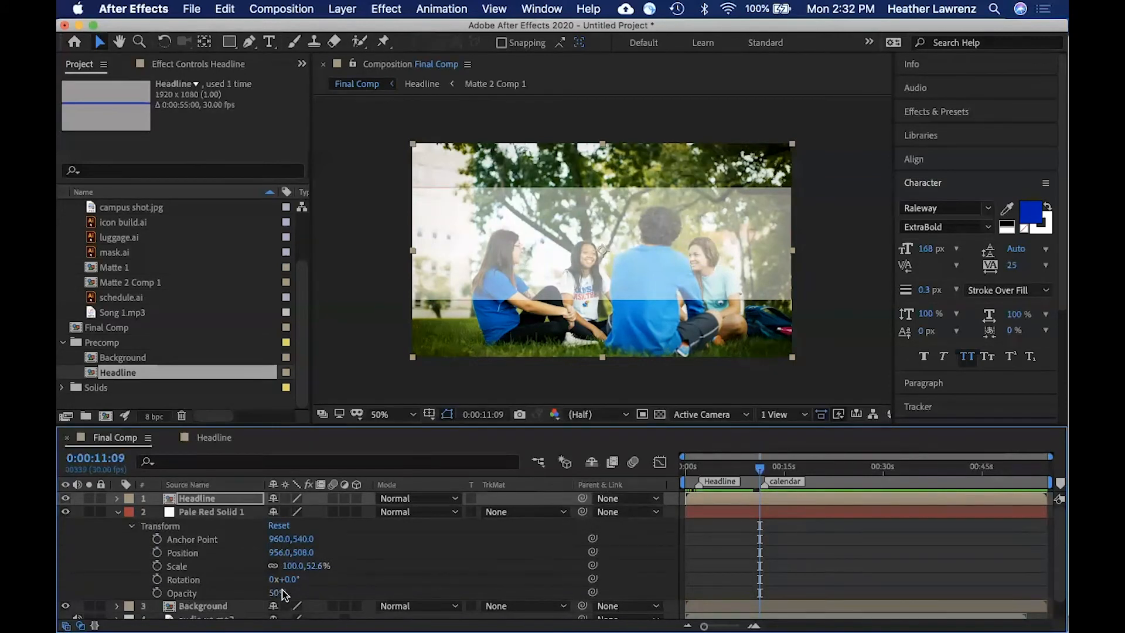
pyautogui.click(157, 592)
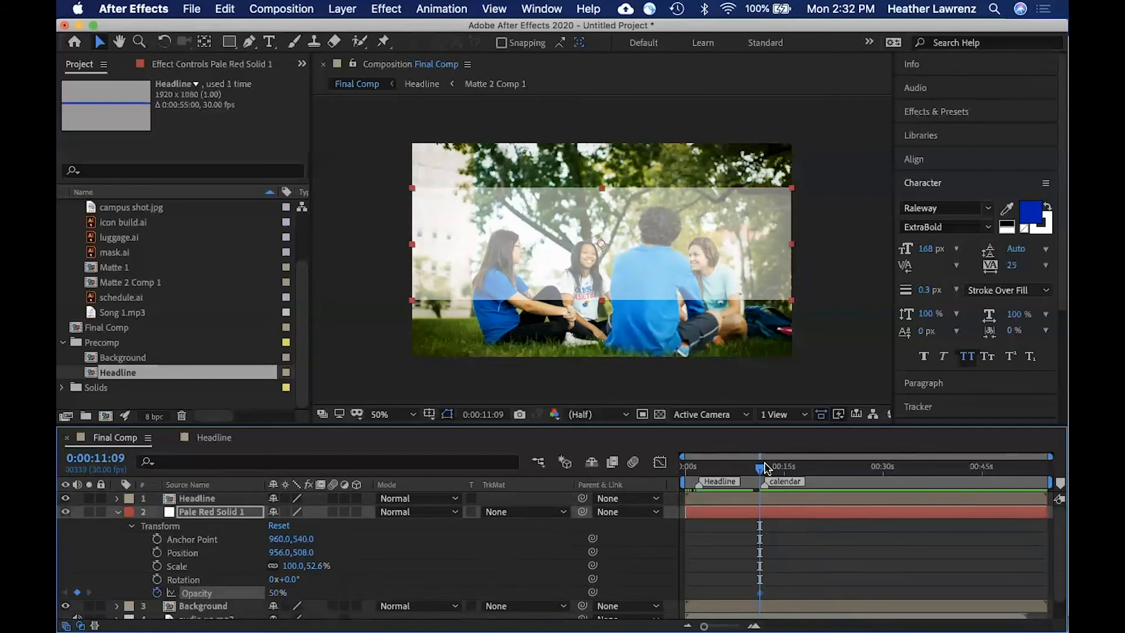
pyautogui.hotkey('ctrl', 'z')
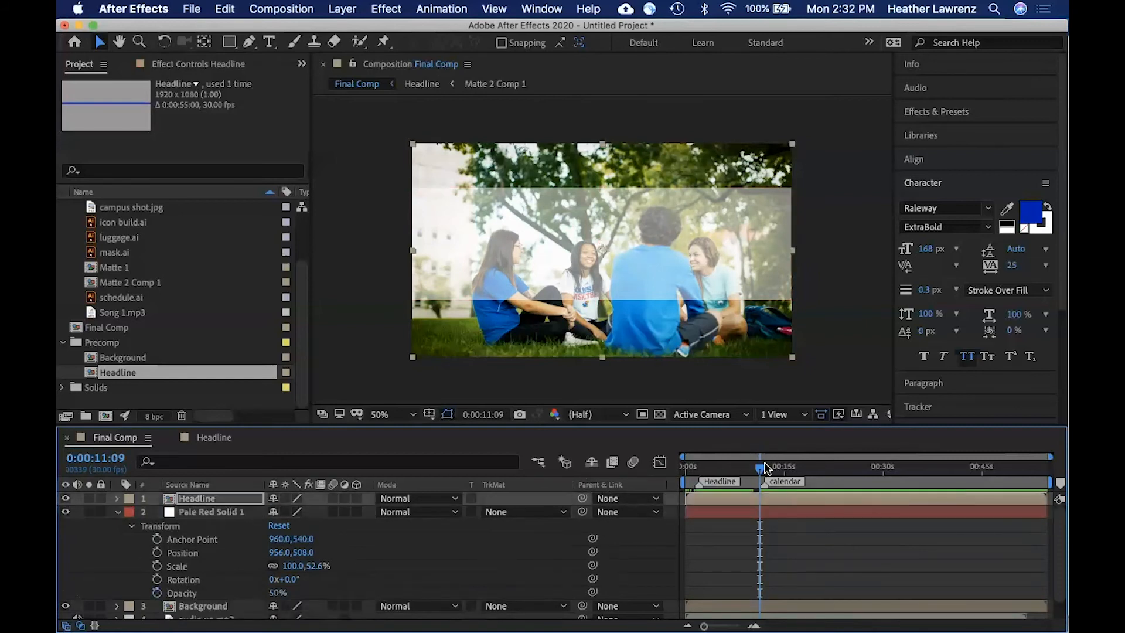
# Step: Fade out the off-white band with opacity keyframes of 50% at 0:00:10:03 and 0% at 0:00:11:09
pyautogui.click(118, 499)
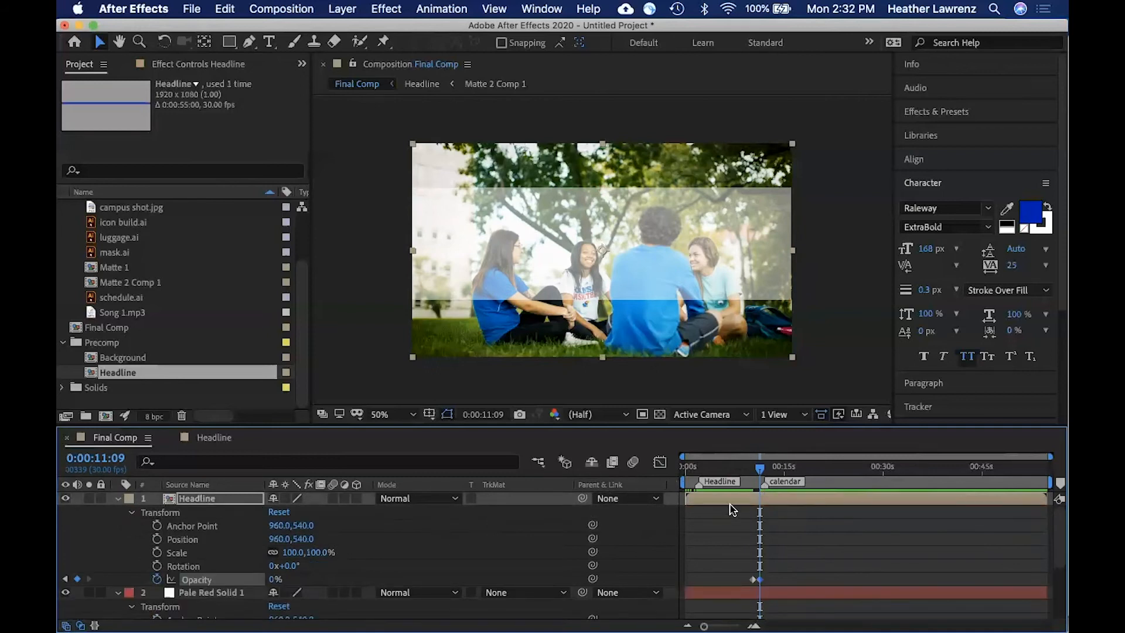
pyautogui.moveTo(761, 475); pyautogui.dragTo(752, 468)
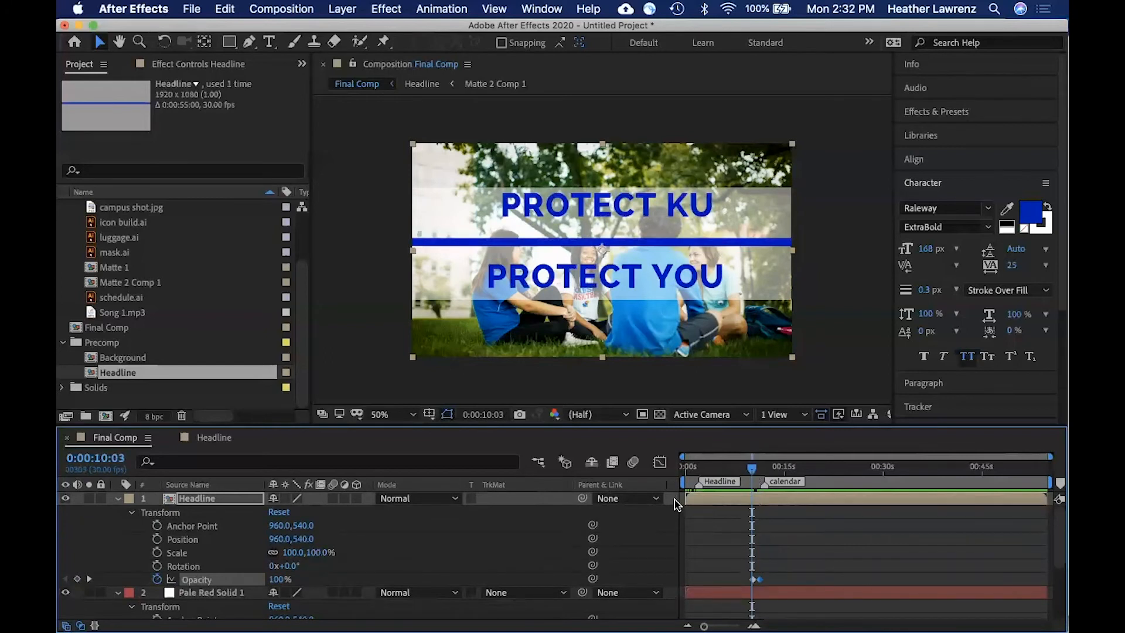
pyautogui.scroll(-4, 649, 525)
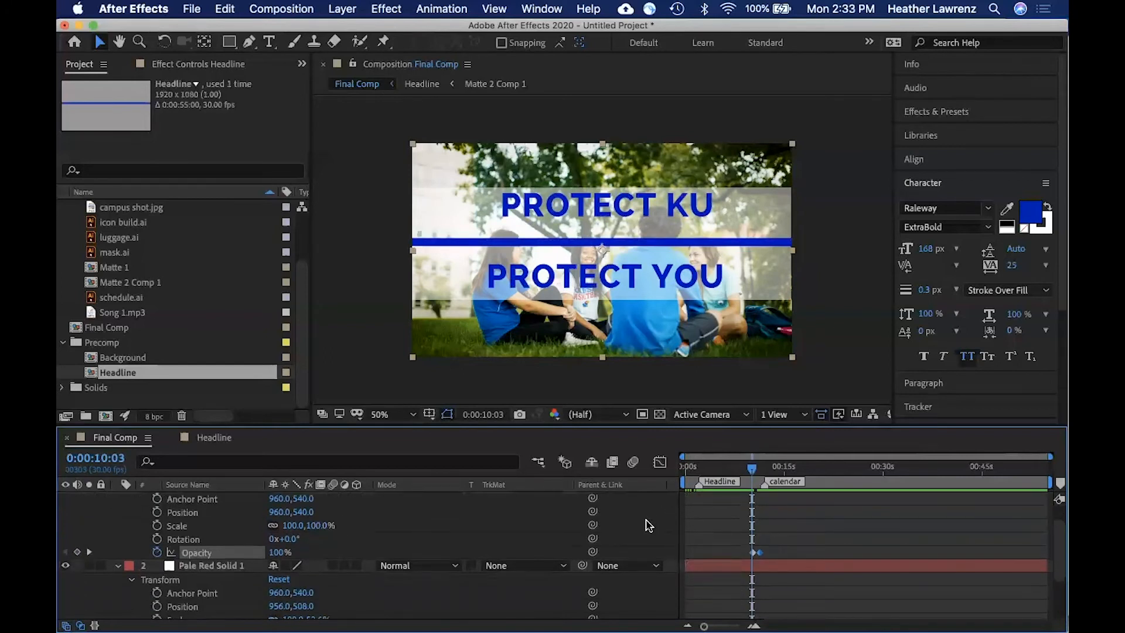
pyautogui.scroll(-2, 364, 586)
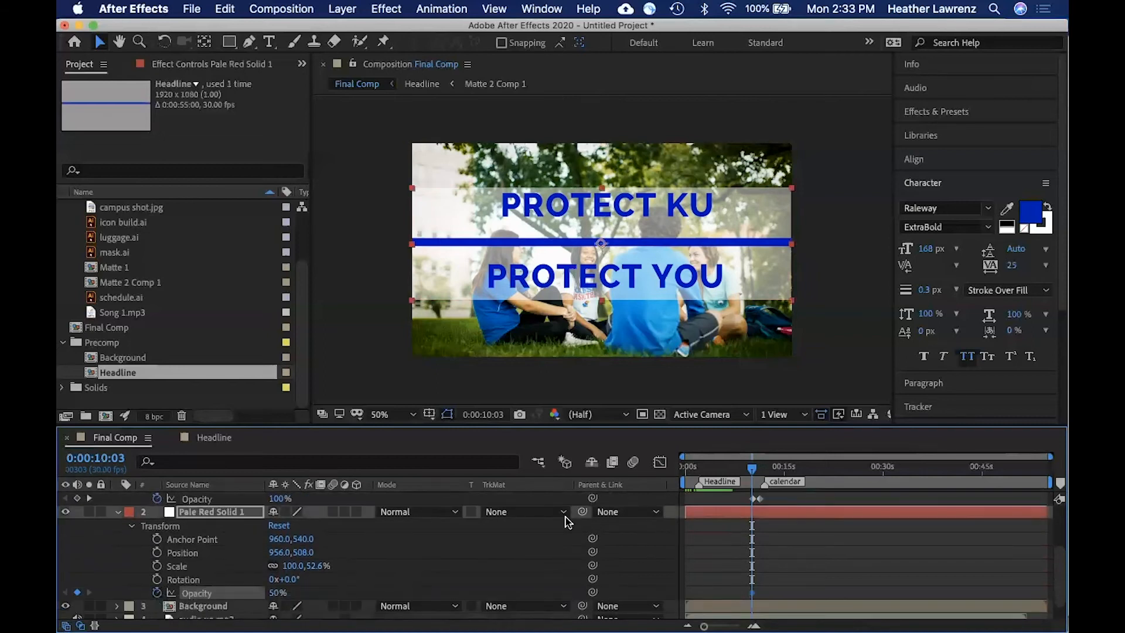
pyautogui.moveTo(753, 472); pyautogui.dragTo(762, 476)
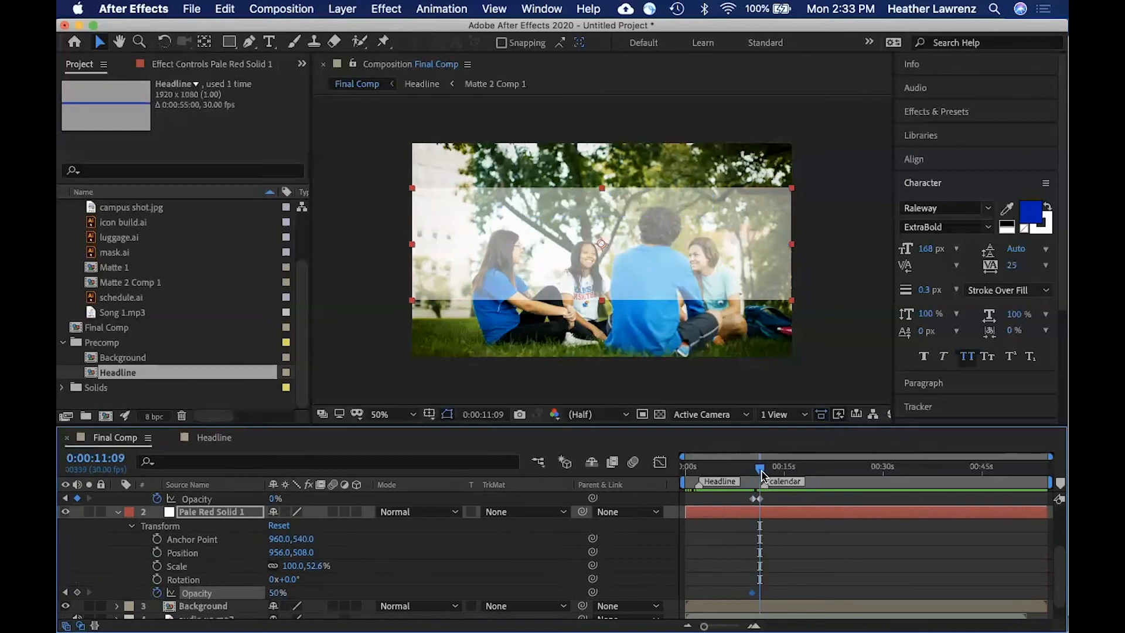
pyautogui.click(277, 592)
pyautogui.write('0')
pyautogui.press('Return')
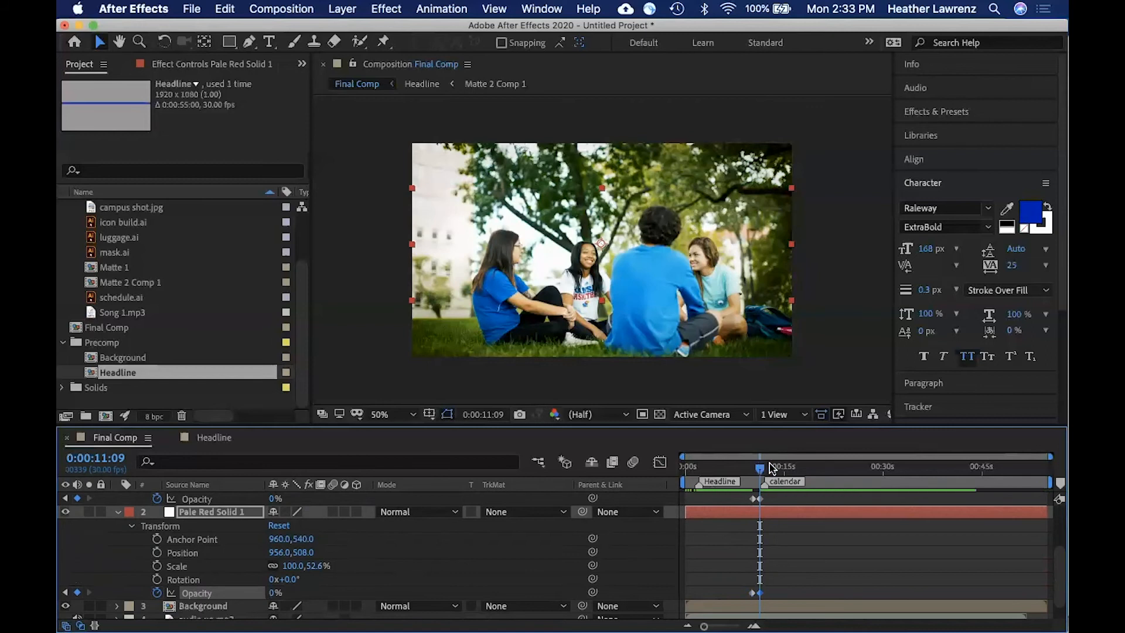
# Step: Preview the headline and band fade-out in Final Comp from about 0:00:06:25
pyautogui.moveTo(759, 468); pyautogui.dragTo(731, 472)
pyautogui.press('space')
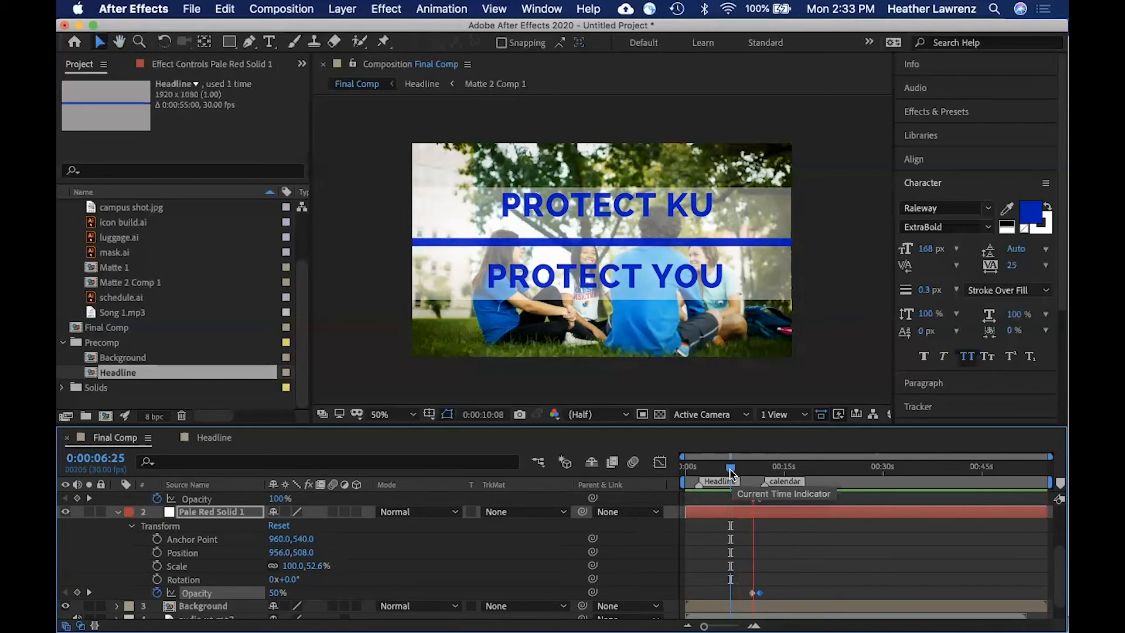
pyautogui.press('space')
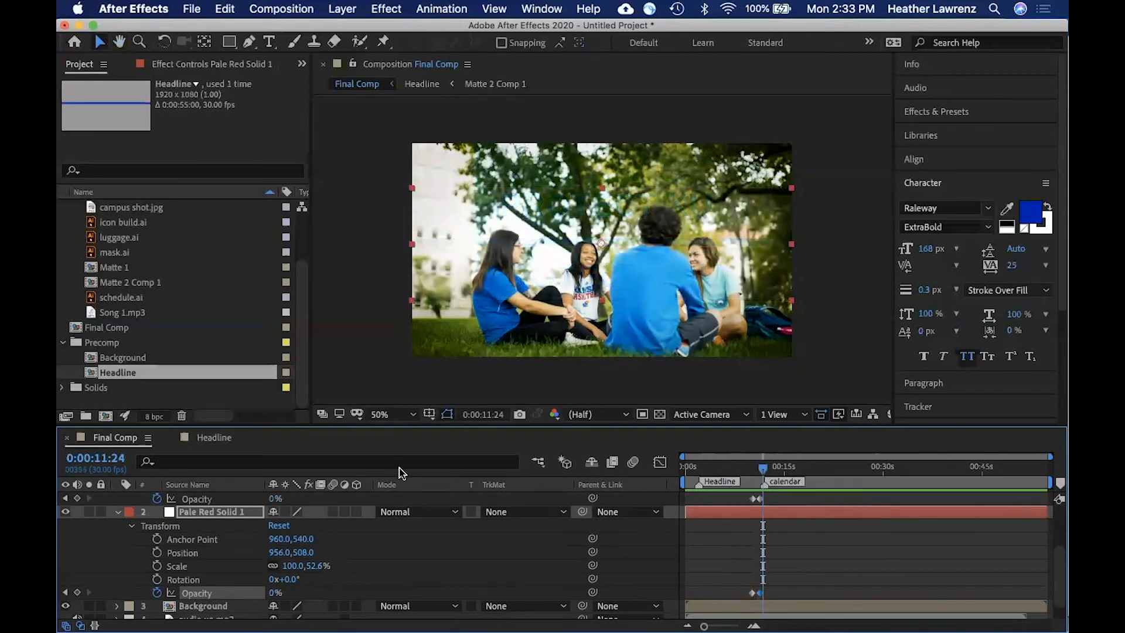
# Step: Collapse the expanded properties of the Pale Red Solid 1 and Headline layers in the Final Comp timeline
pyautogui.click(118, 511)
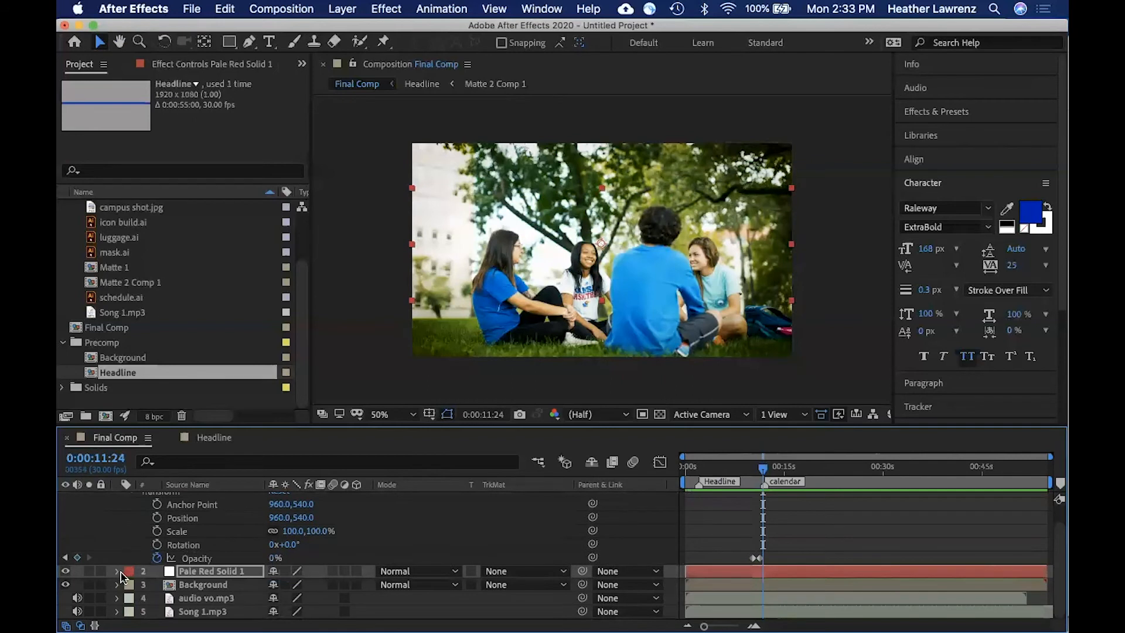
pyautogui.scroll(2, 140, 523)
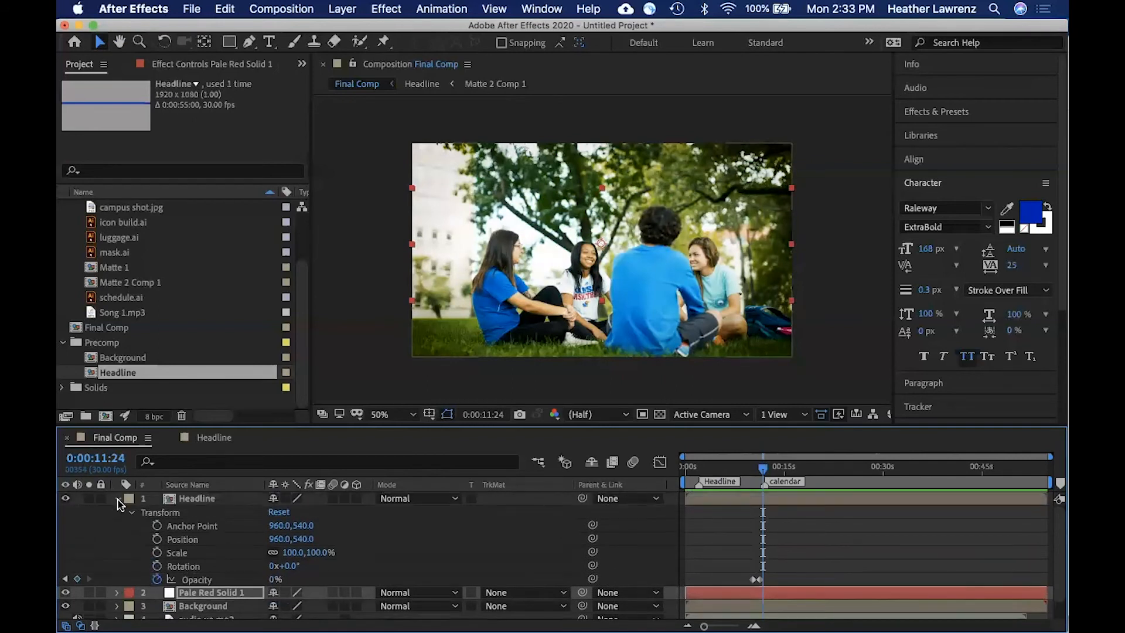
pyautogui.click(119, 499)
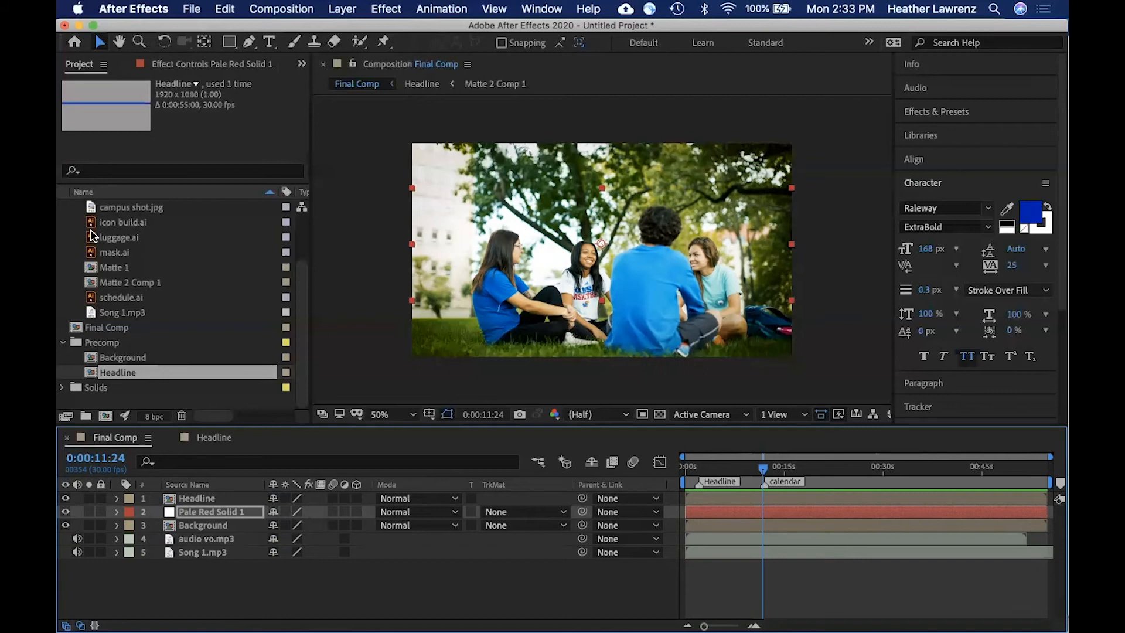
pyautogui.moveTo(92, 223); pyautogui.dragTo(108, 251)
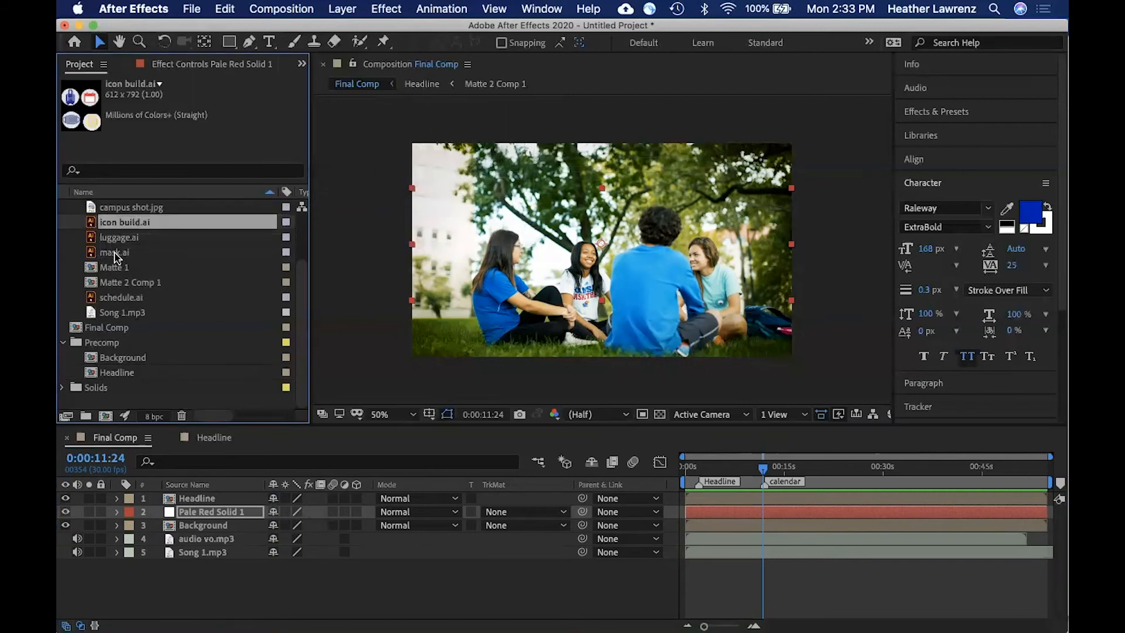
pyautogui.scroll(2, 120, 301)
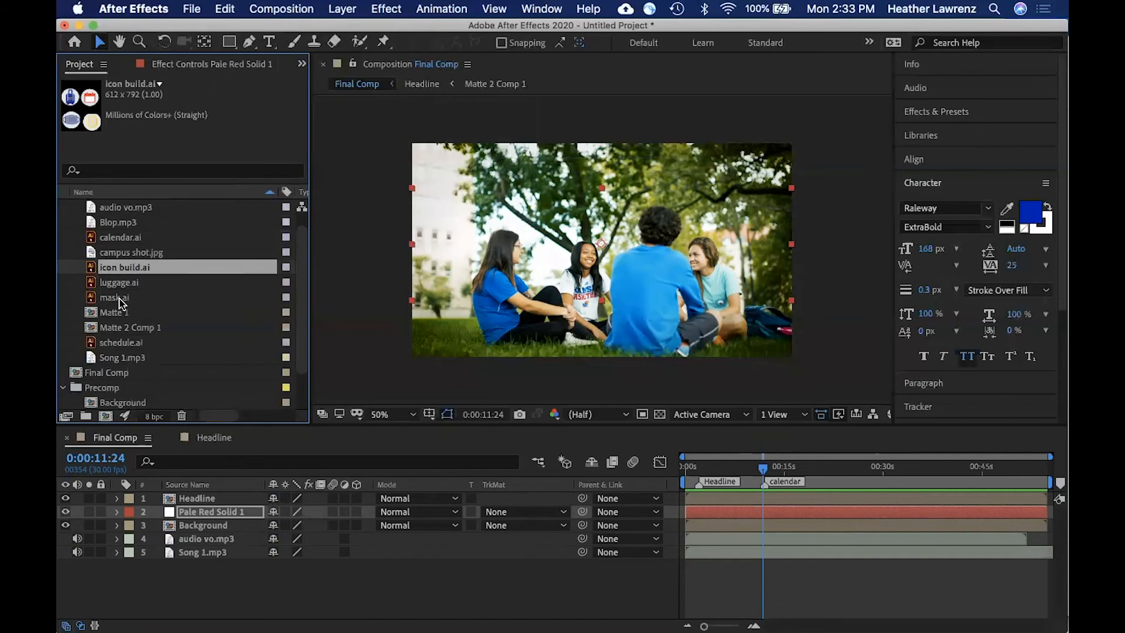
pyautogui.moveTo(103, 237); pyautogui.dragTo(485, 203)
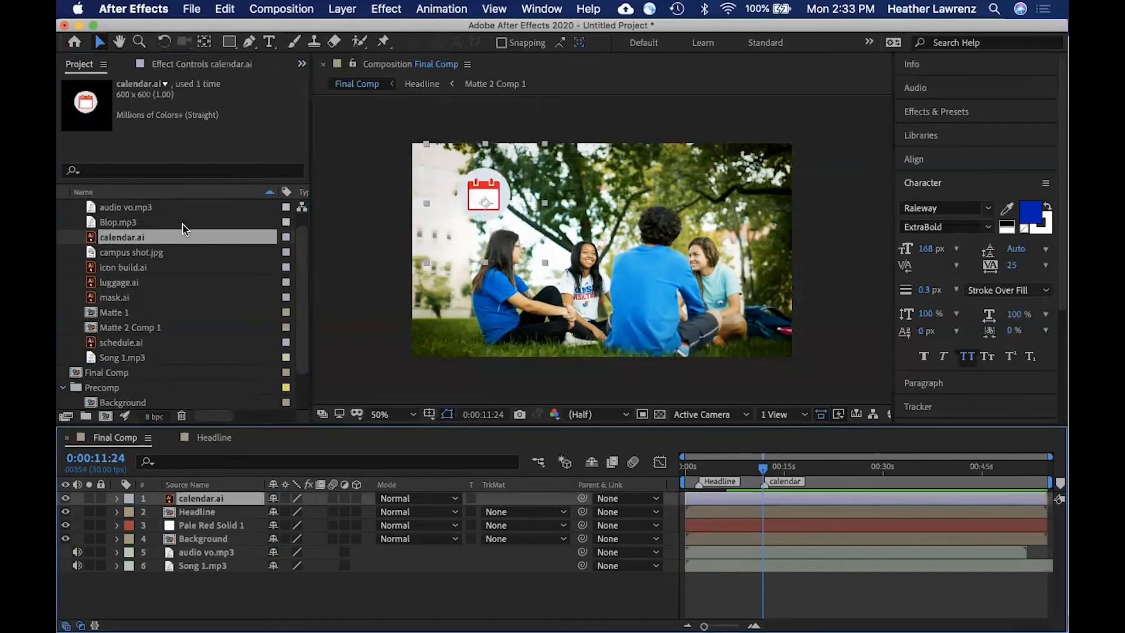
pyautogui.click(116, 268)
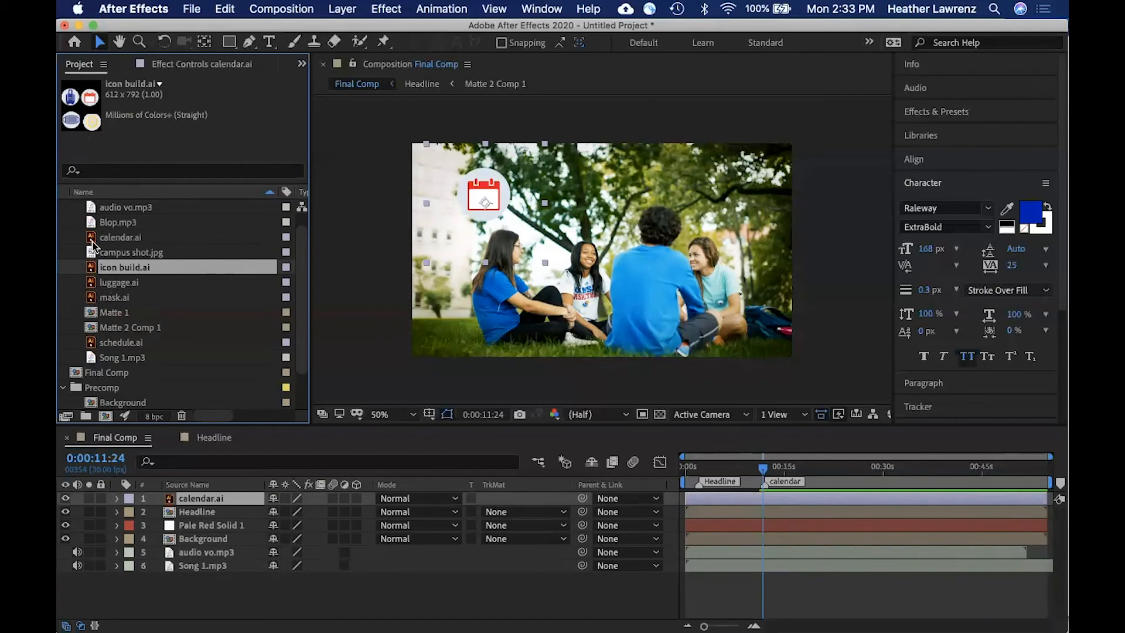
pyautogui.moveTo(92, 297); pyautogui.dragTo(612, 208)
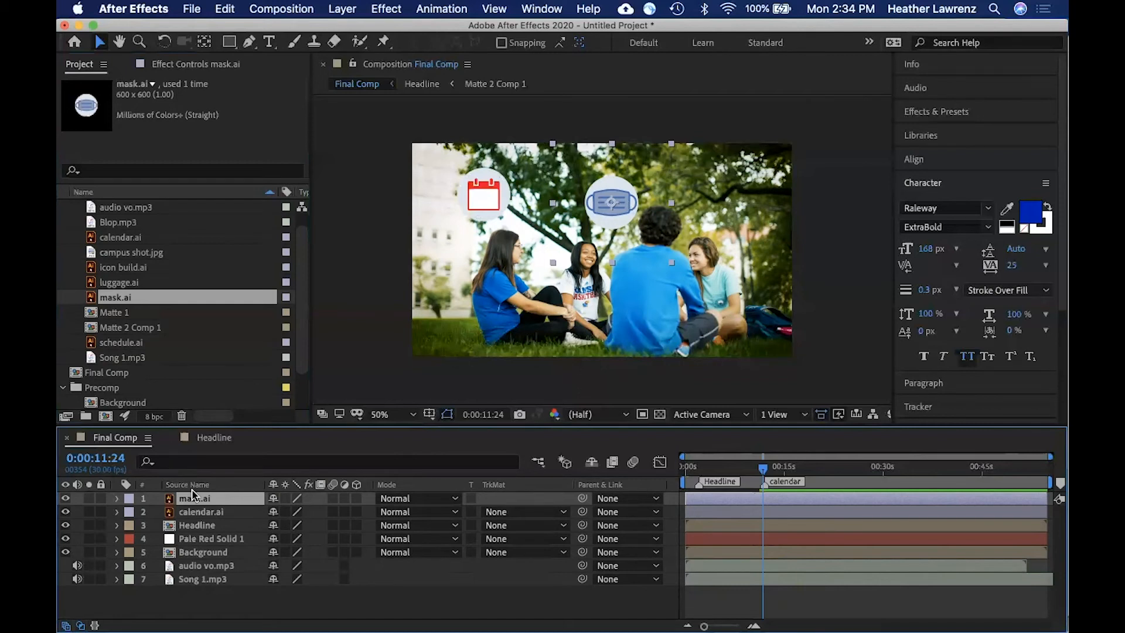
pyautogui.press('Delete')
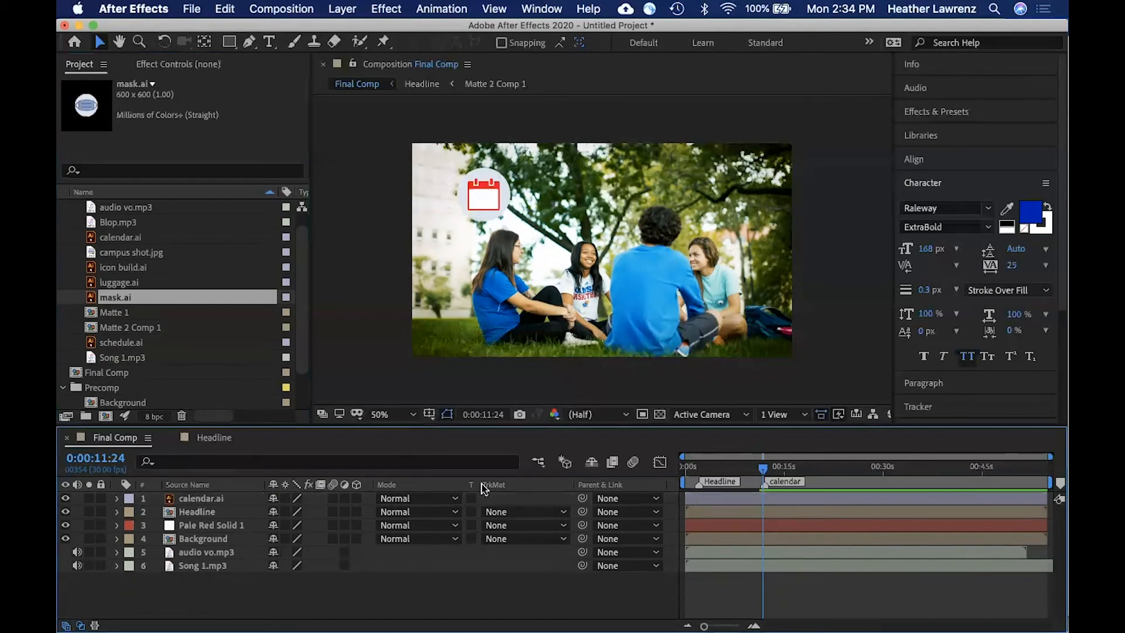
pyautogui.click(237, 499)
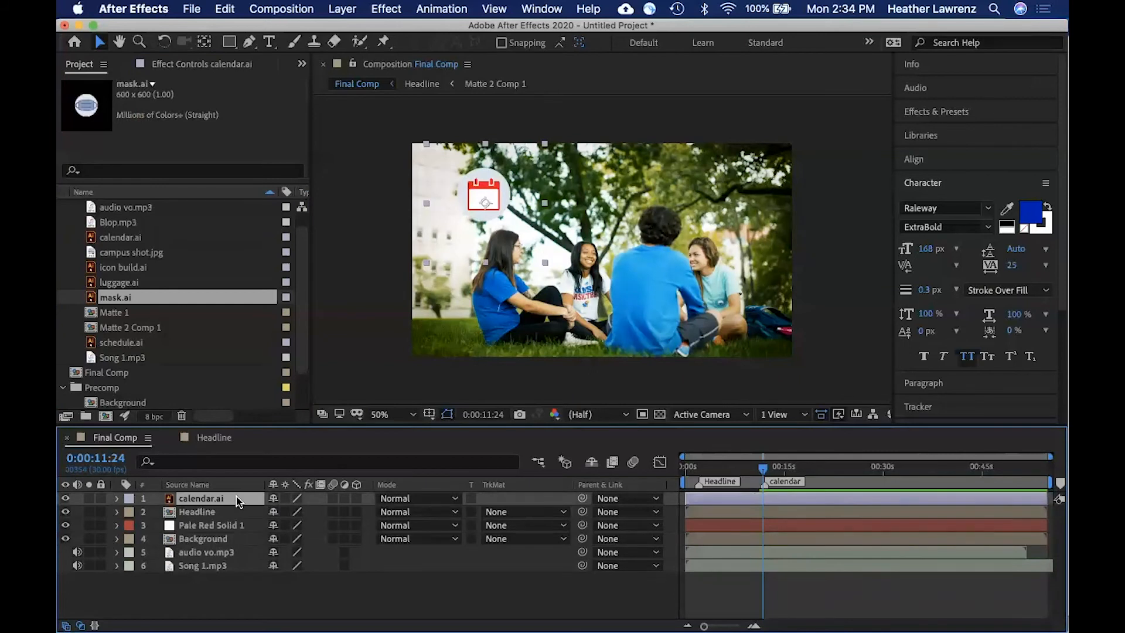
pyautogui.press('Delete')
# Step: Create a new 1920 x 1080, 30 fps composition named Calendar with a duration of 0:00:55:00
pyautogui.click(289, 8)
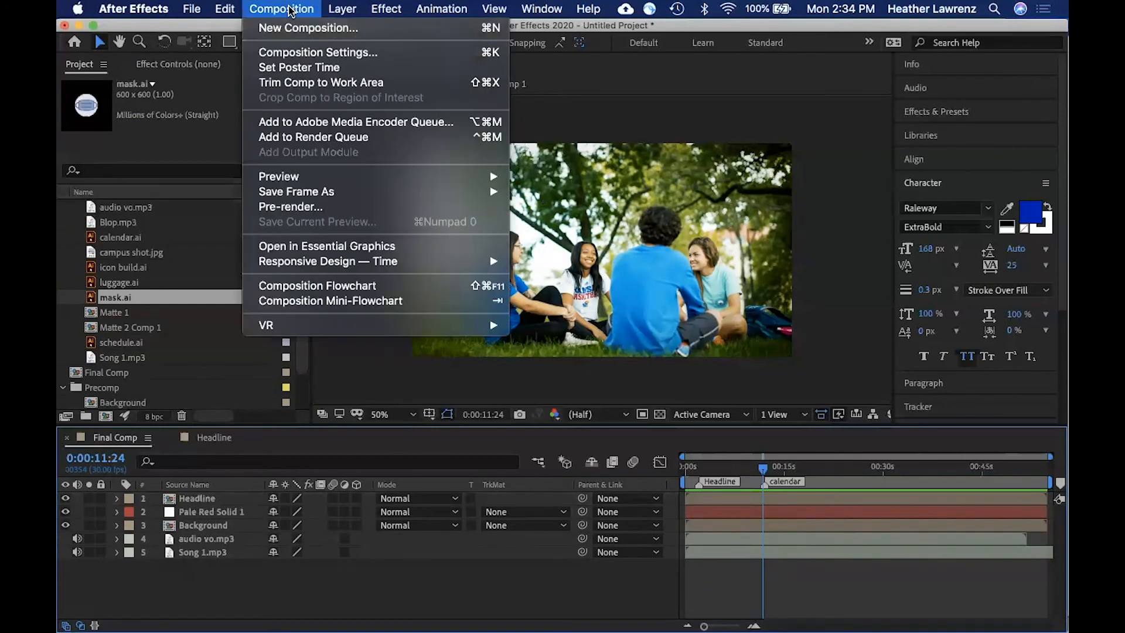
pyautogui.click(294, 29)
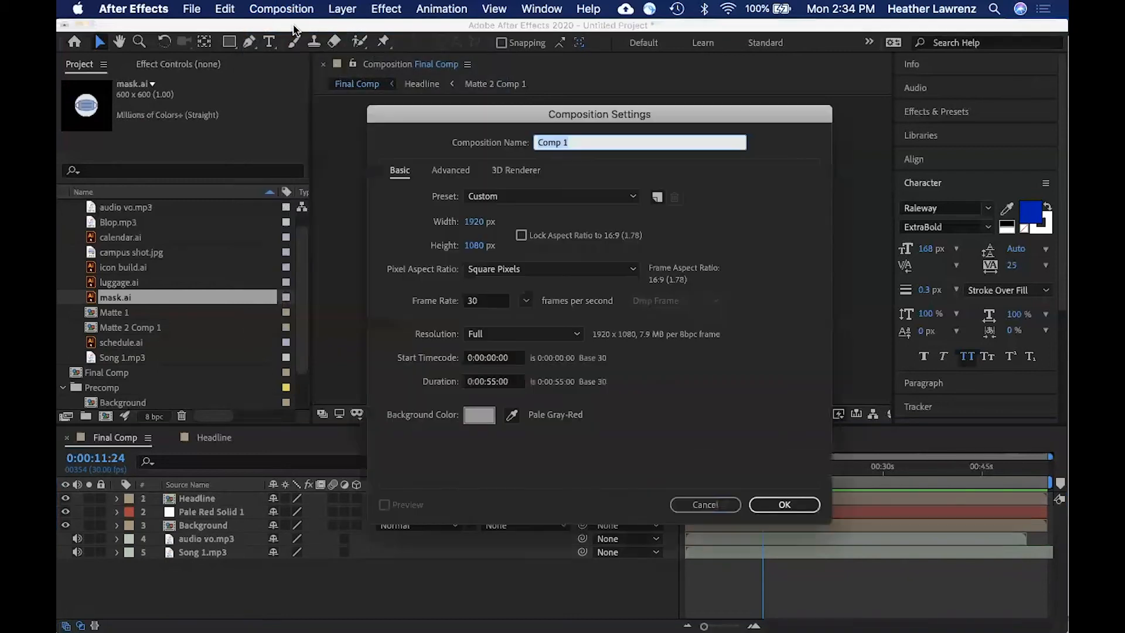
pyautogui.write('Calendar')
pyautogui.press('Return')
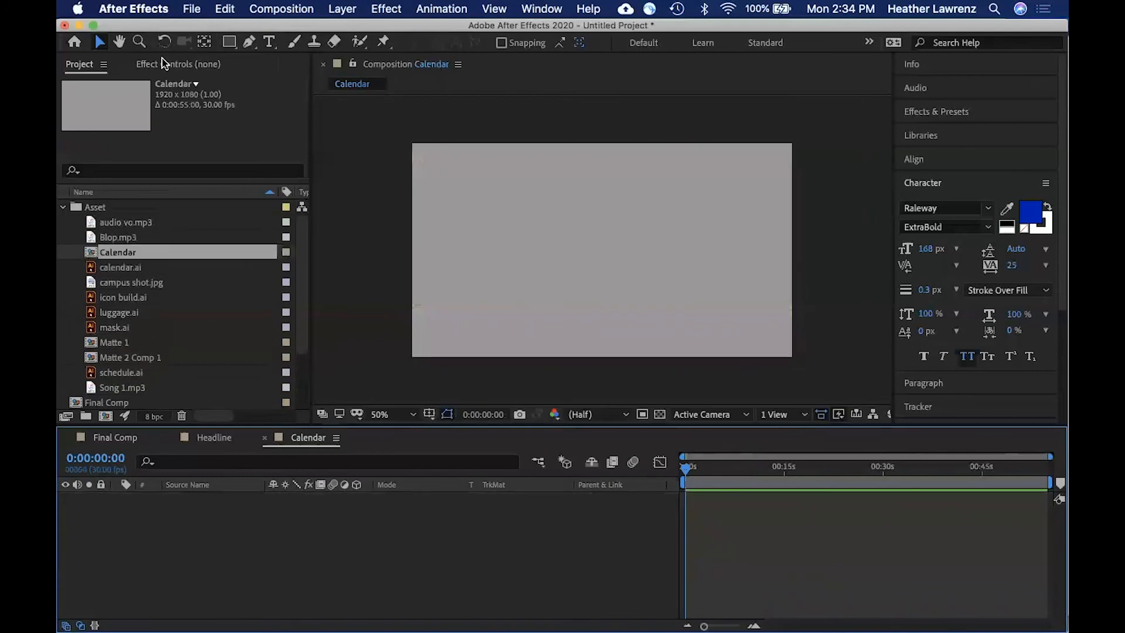
# Step: Check the calendar marker's time in Final Comp, and place calendar.ai in the upper-left area of the Calendar comp's frame
pyautogui.click(125, 437)
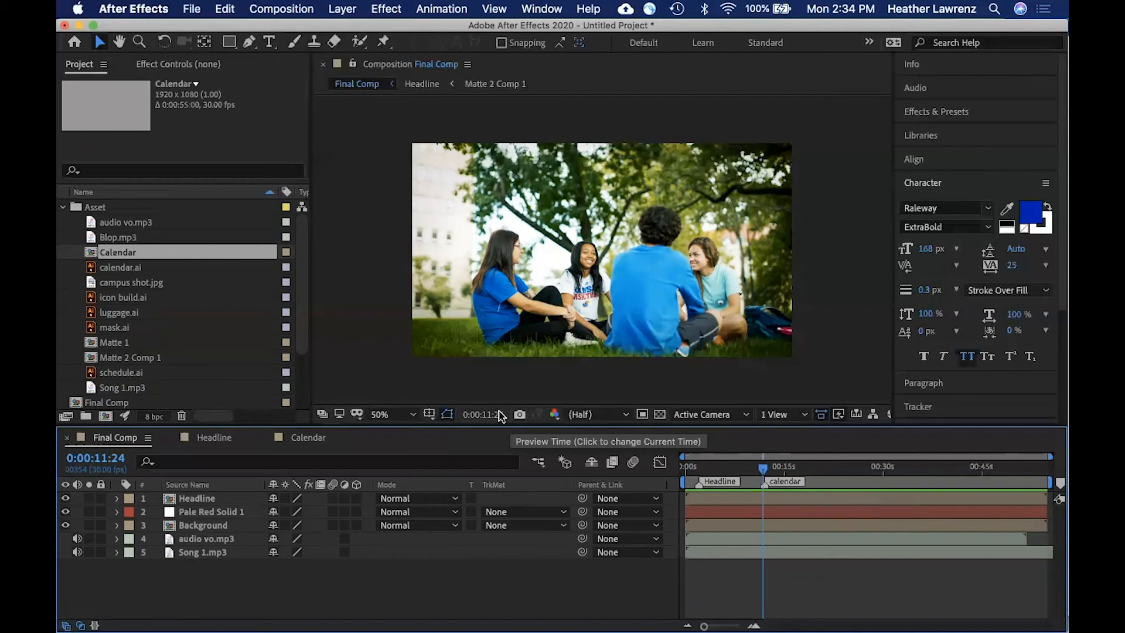
pyautogui.click(302, 440)
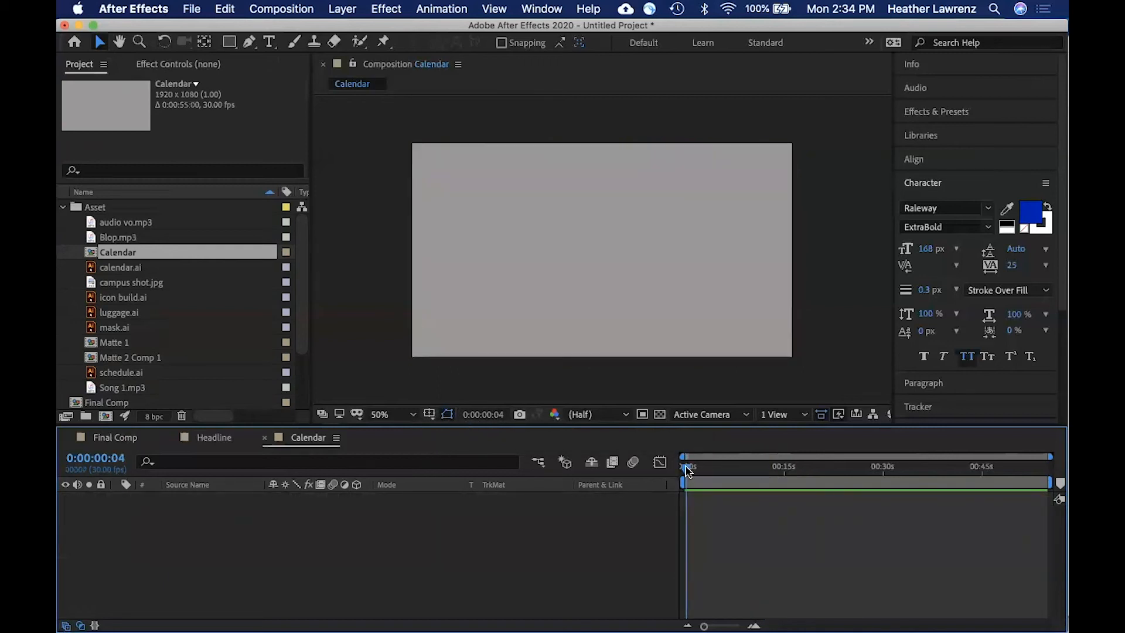
pyautogui.moveTo(687, 472); pyautogui.dragTo(761, 482)
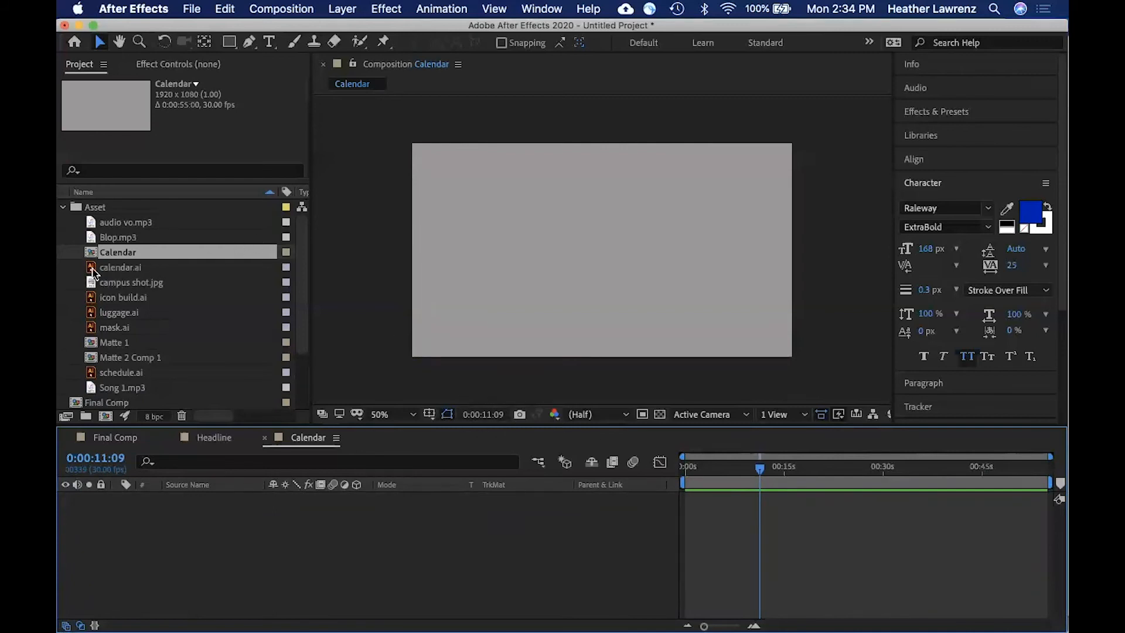
pyautogui.moveTo(92, 270); pyautogui.dragTo(482, 195)
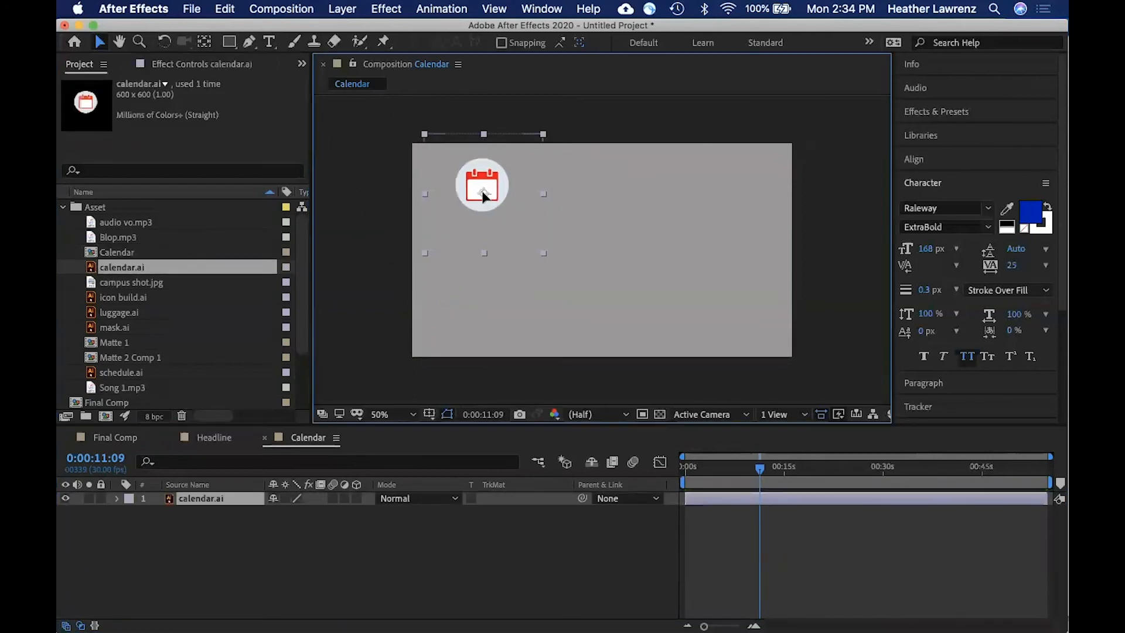
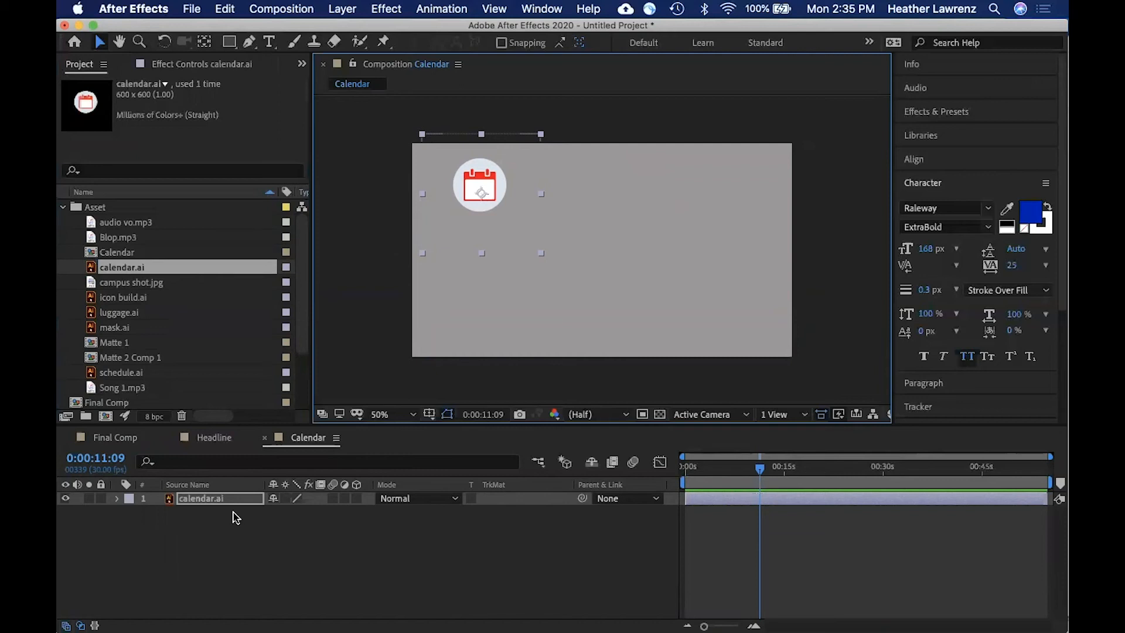
# Step: Start the calendar icon's scale animation with a 0% Scale keyframe at 0:00:10:28
pyautogui.press('s')
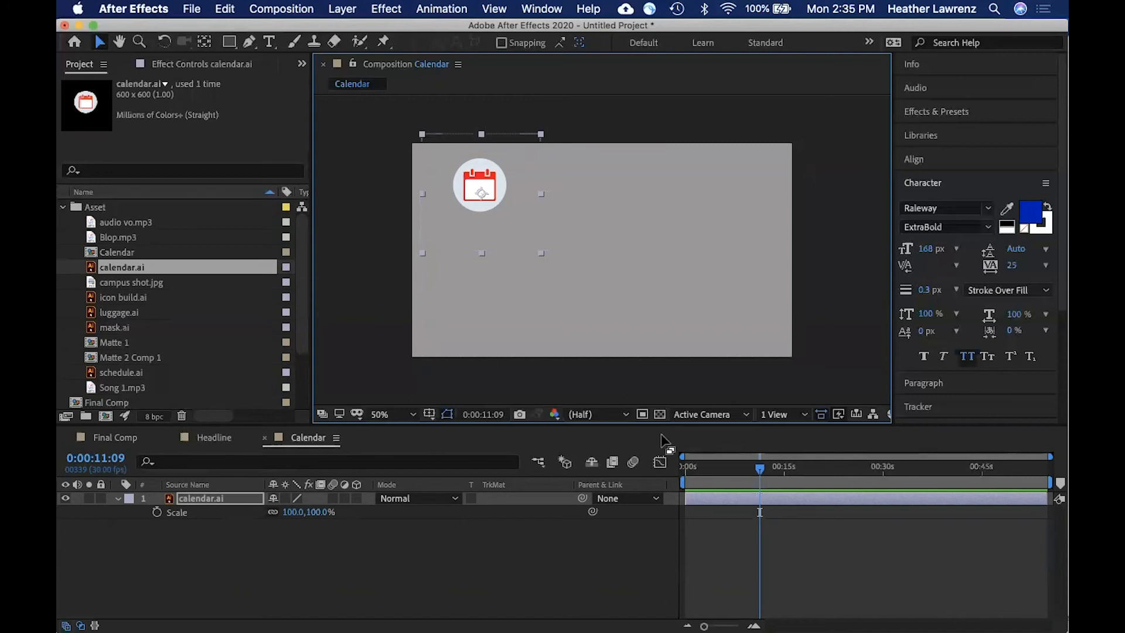
pyautogui.moveTo(760, 470); pyautogui.dragTo(758, 473)
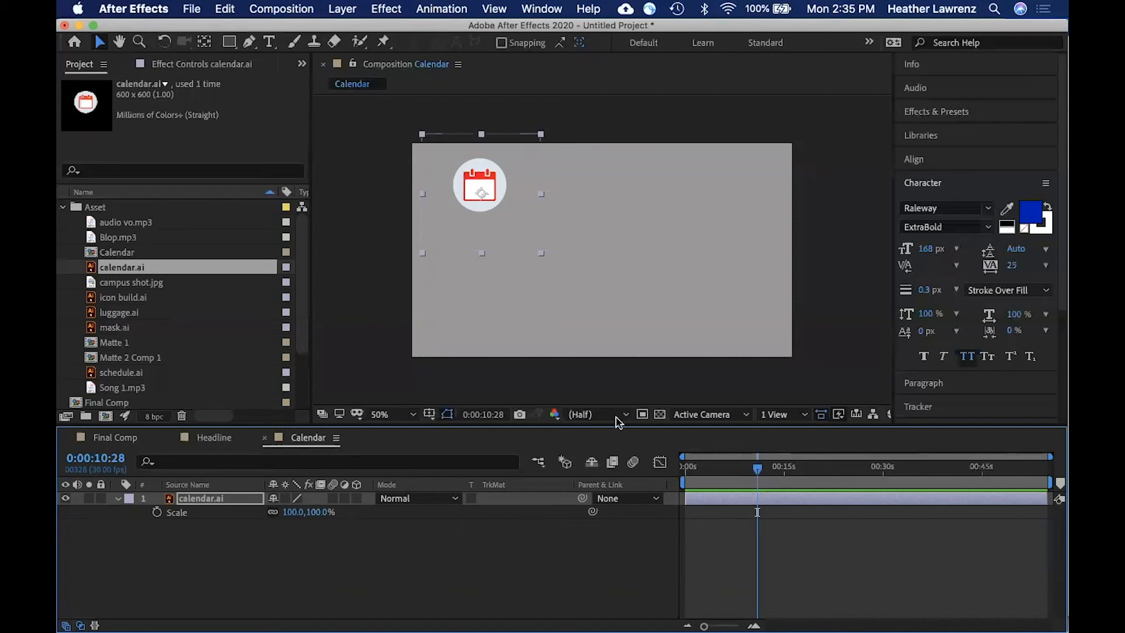
pyautogui.click(157, 512)
pyautogui.click(296, 511)
pyautogui.write('0')
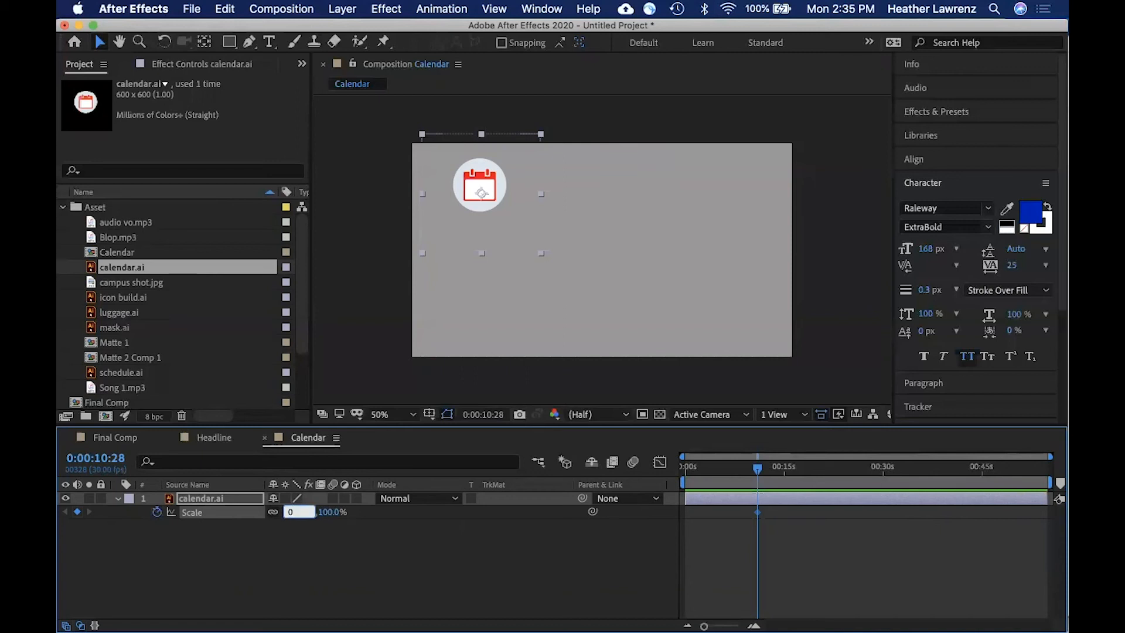
pyautogui.click(335, 526)
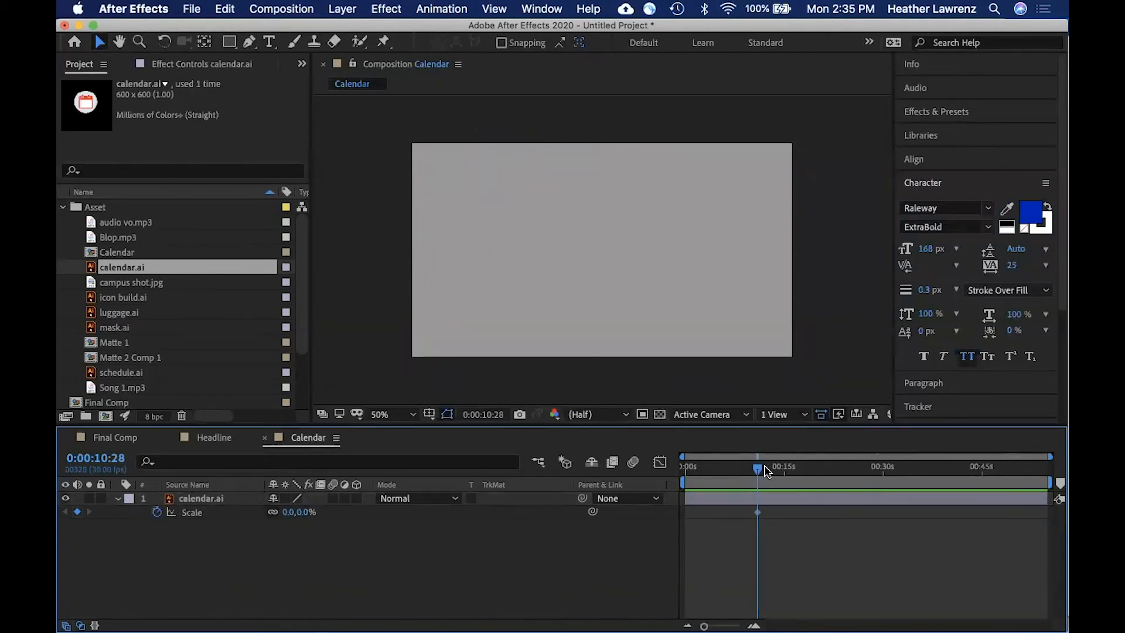
# Step: Add a 120% Scale keyframe to the calendar icon at 0:00:11:09
pyautogui.moveTo(759, 468); pyautogui.dragTo(762, 472)
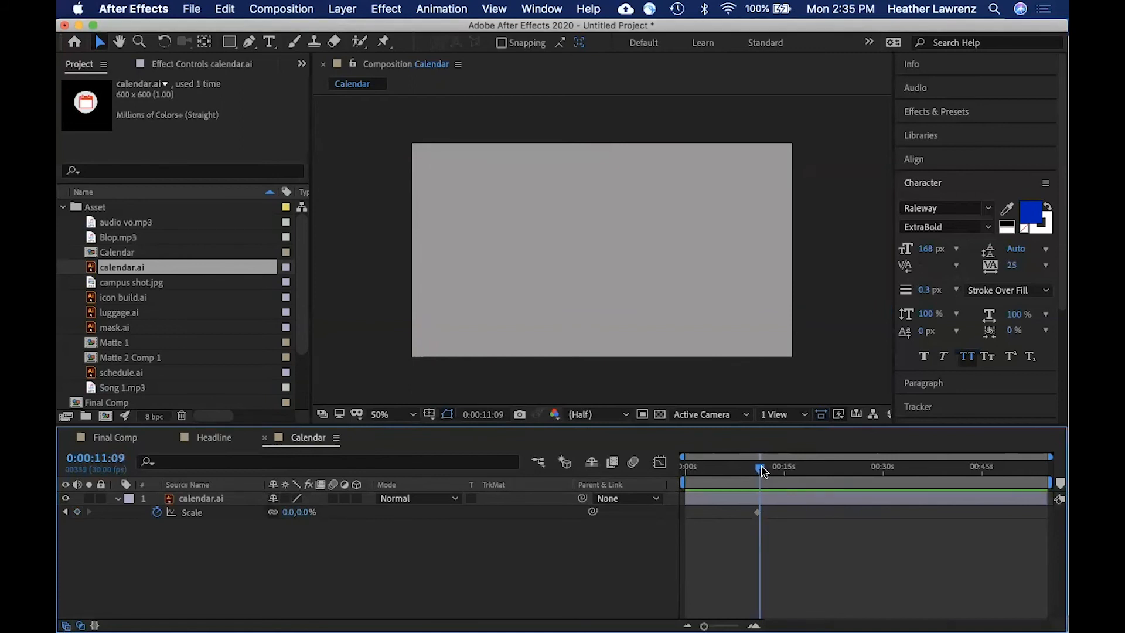
pyautogui.click(287, 513)
pyautogui.write('120')
pyautogui.press('Return')
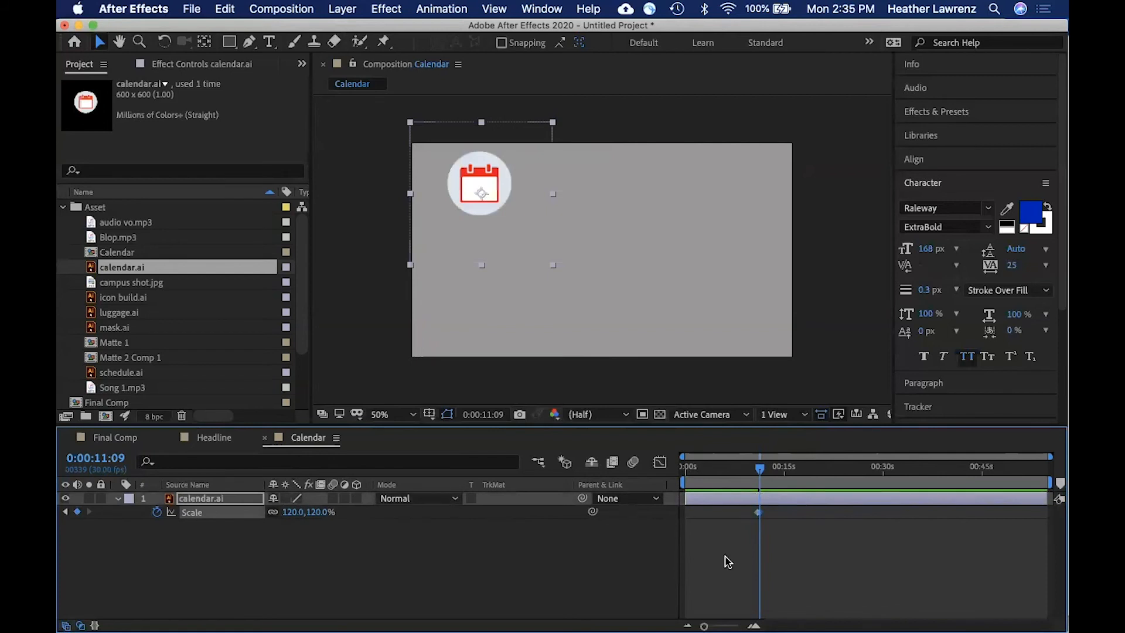
# Step: Add a 90% Scale keyframe to the calendar icon at 0:00:11:16
pyautogui.moveTo(704, 623); pyautogui.dragTo(804, 622)
pyautogui.moveTo(829, 470); pyautogui.dragTo(831, 470)
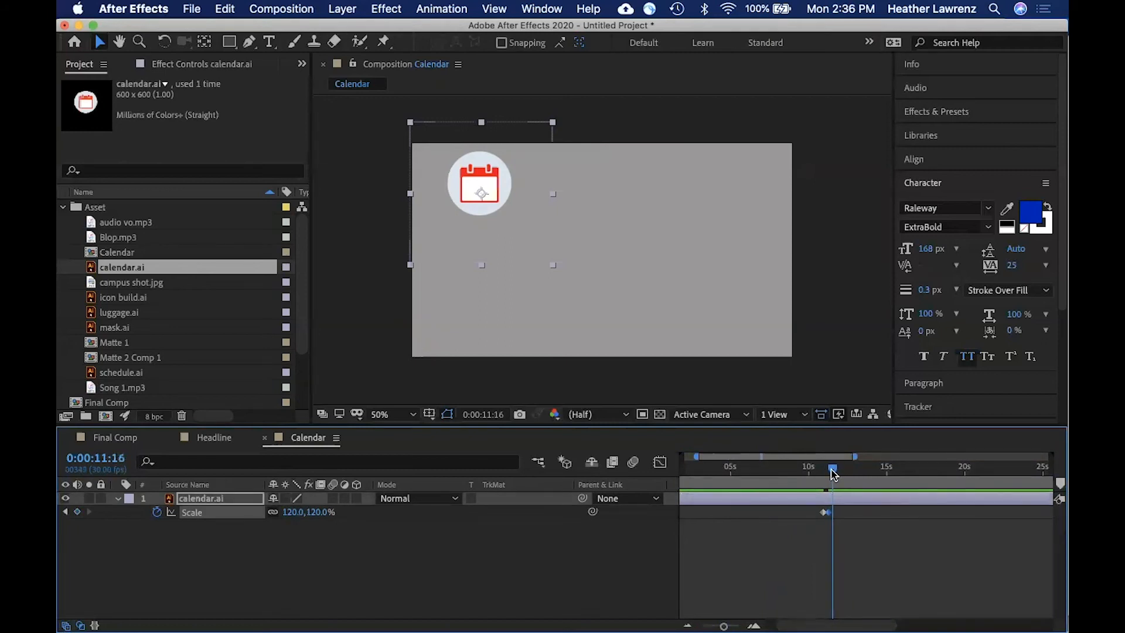
pyautogui.click(293, 513)
pyautogui.write('90')
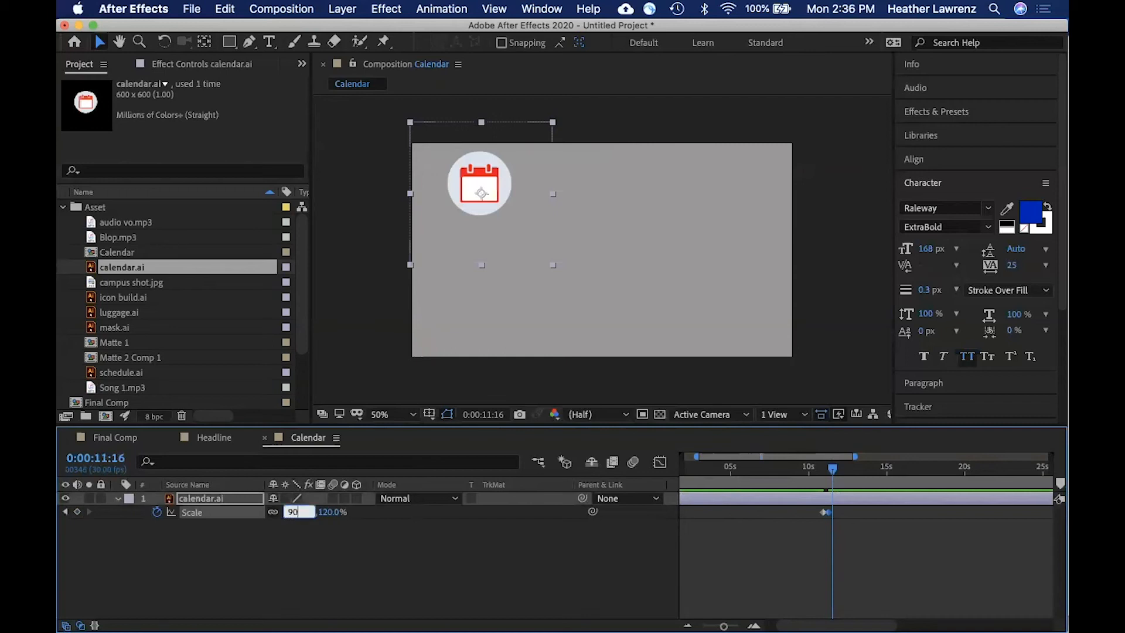
pyautogui.click(293, 551)
# Step: Finish the calendar icon's bounce with a 100% Scale keyframe at 0:00:11:24
pyautogui.moveTo(838, 468); pyautogui.dragTo(836, 468)
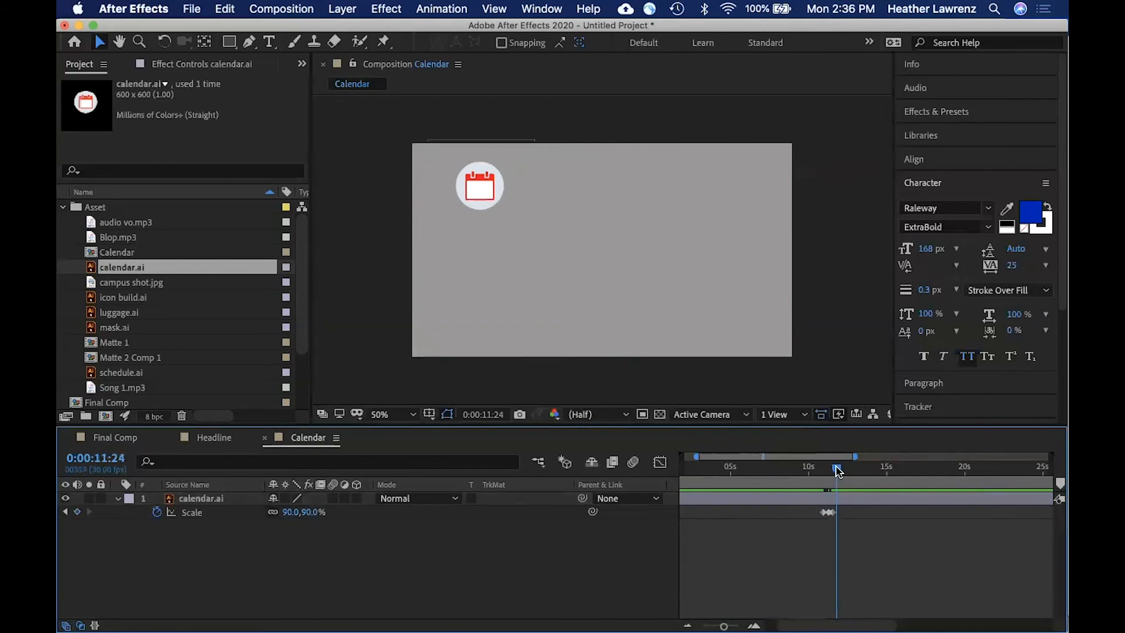
pyautogui.click(290, 512)
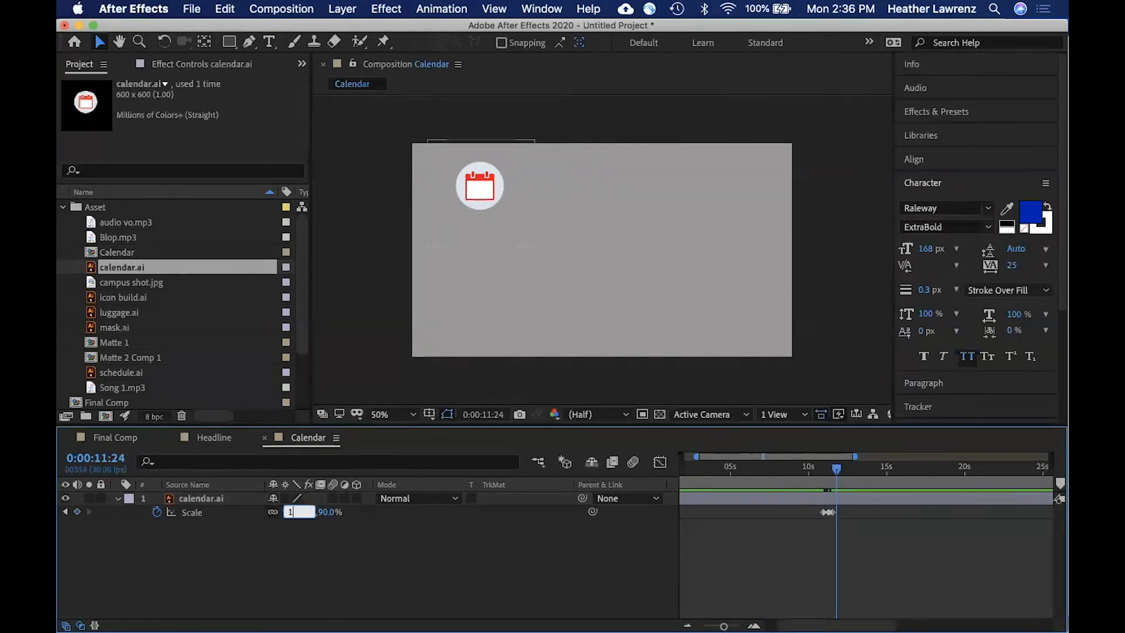
pyautogui.write('100')
pyautogui.click(296, 537)
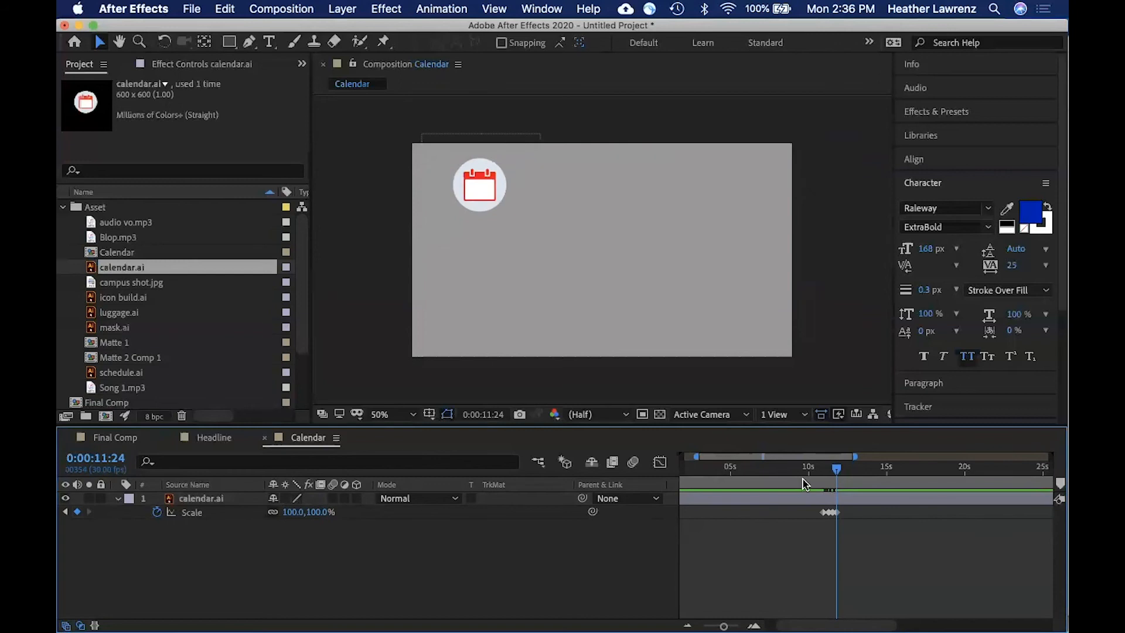
# Step: Preview the calendar icon's pop-in animation from 0:00:10:16
pyautogui.moveTo(836, 468); pyautogui.dragTo(817, 470)
pyautogui.press('space')
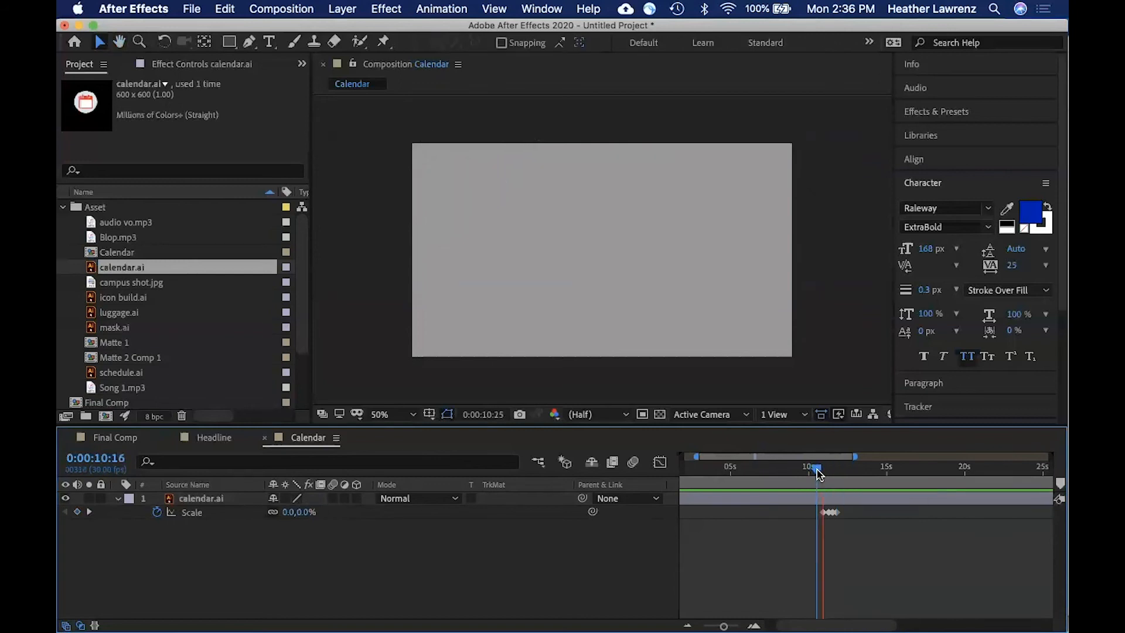
pyautogui.press('space')
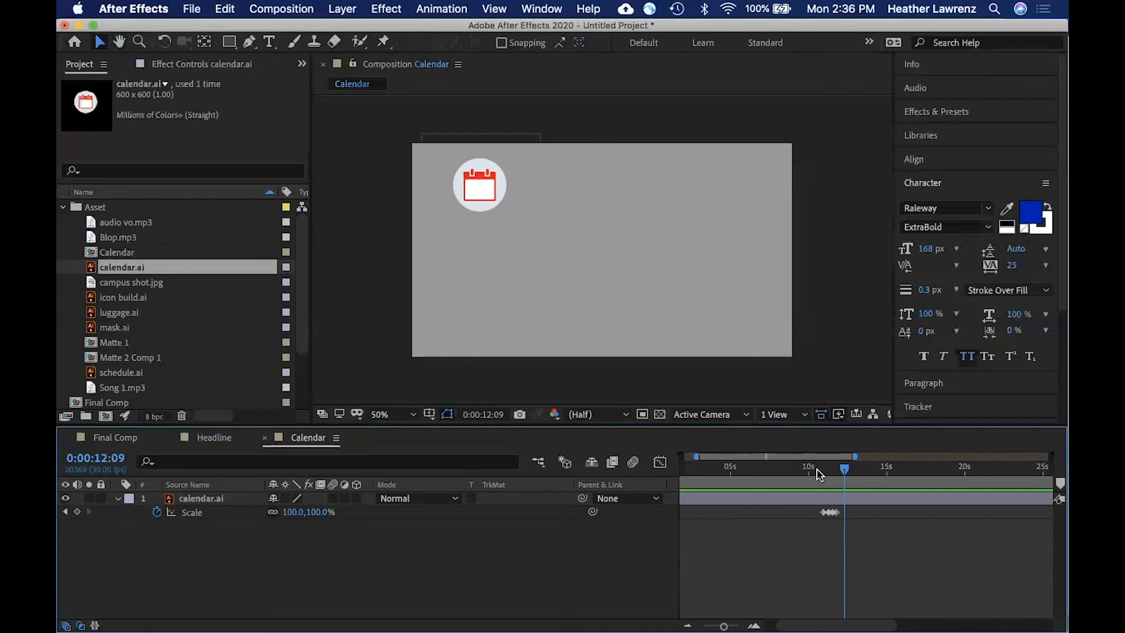
# Step: Add the Blop.mp3 sound effect to the Calendar comp above the icon layer, starting at 0:00:11:13
pyautogui.moveTo(844, 472); pyautogui.dragTo(833, 472)
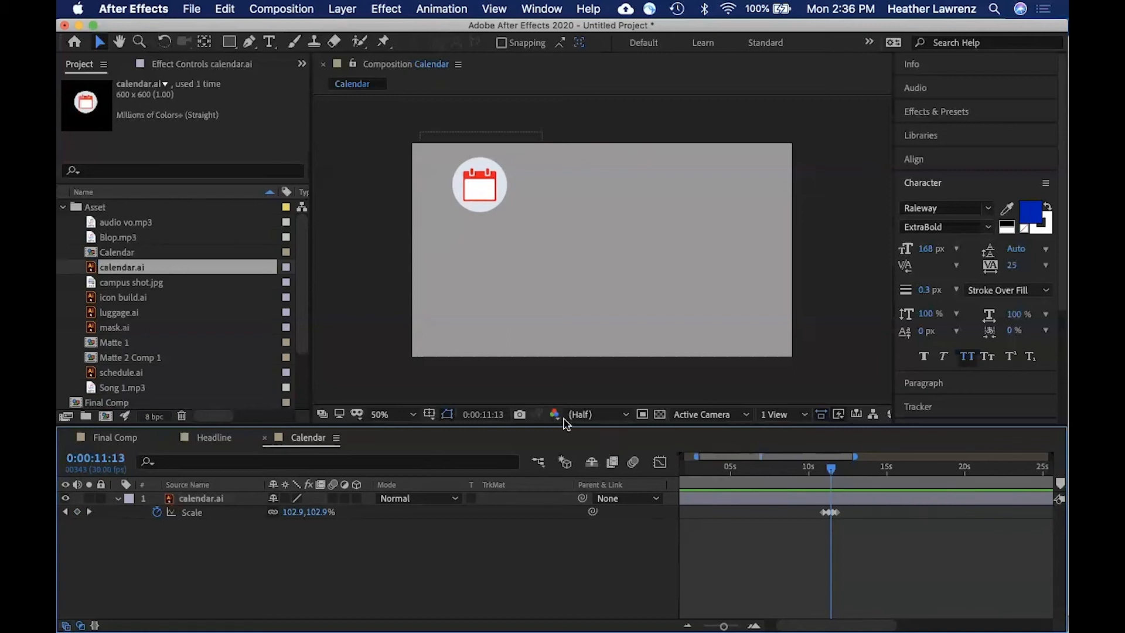
pyautogui.click(93, 239)
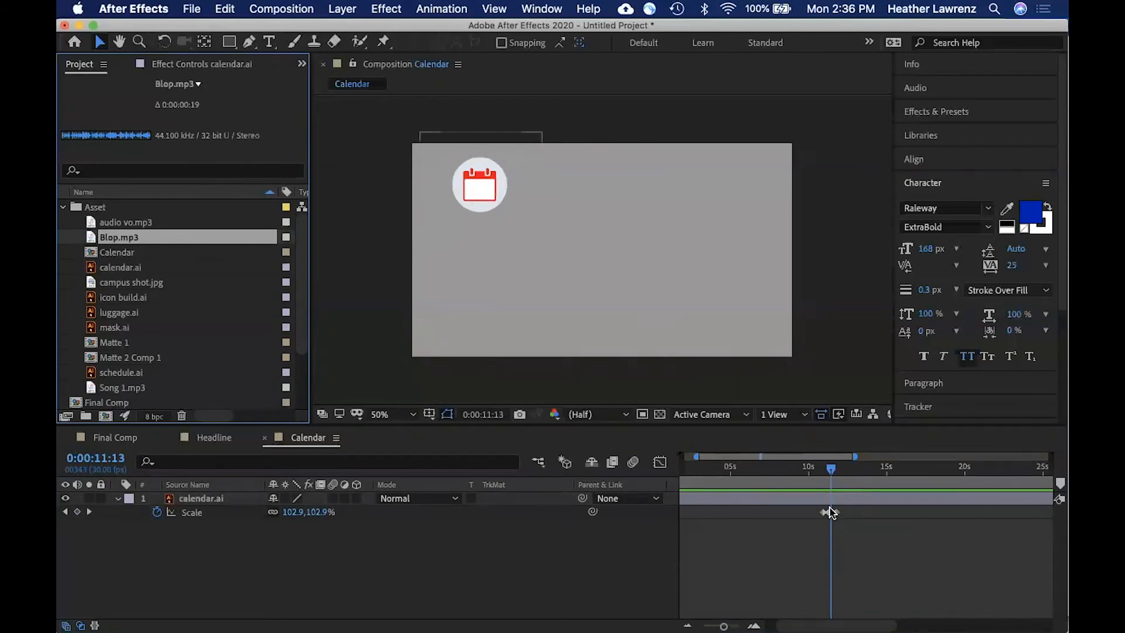
pyautogui.moveTo(92, 240); pyautogui.dragTo(831, 478)
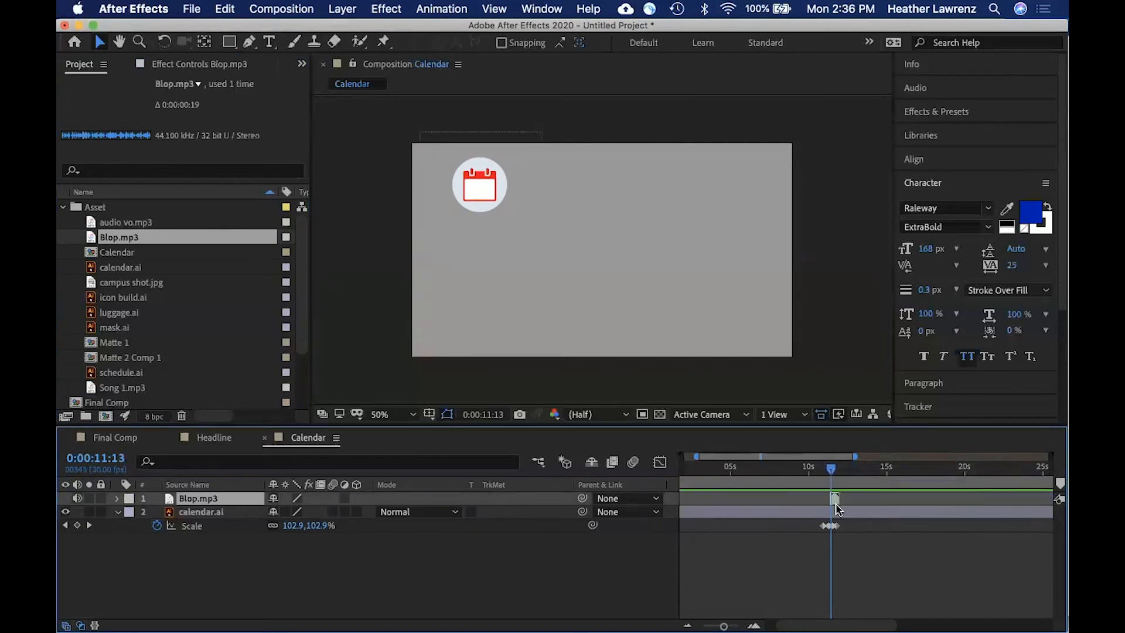
pyautogui.moveTo(723, 625); pyautogui.dragTo(744, 621)
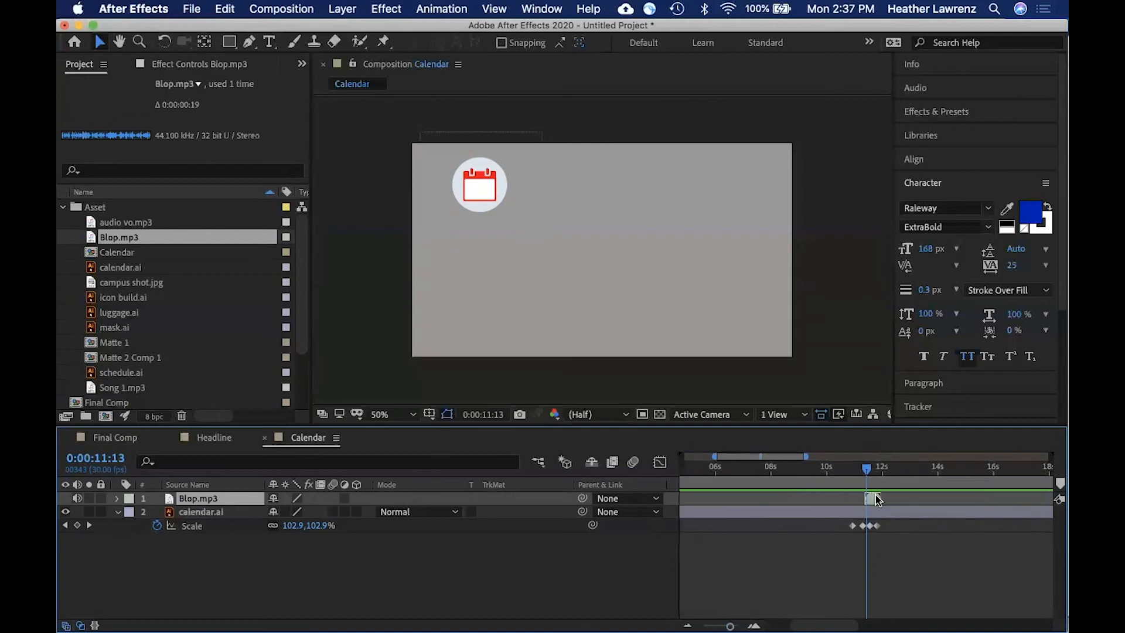
# Step: Shift the Blop.mp3 layer a few frames earlier to match the calendar icon's pop-in and preview the timing
pyautogui.moveTo(871, 500); pyautogui.dragTo(867, 500)
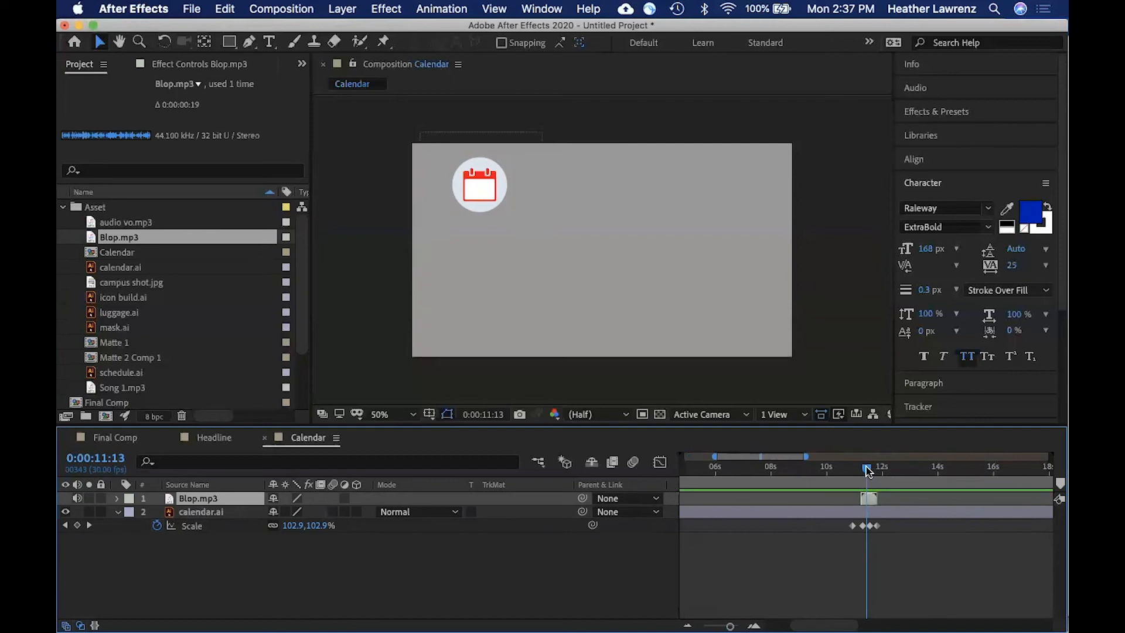
pyautogui.moveTo(867, 467); pyautogui.dragTo(858, 468)
pyautogui.press('space')
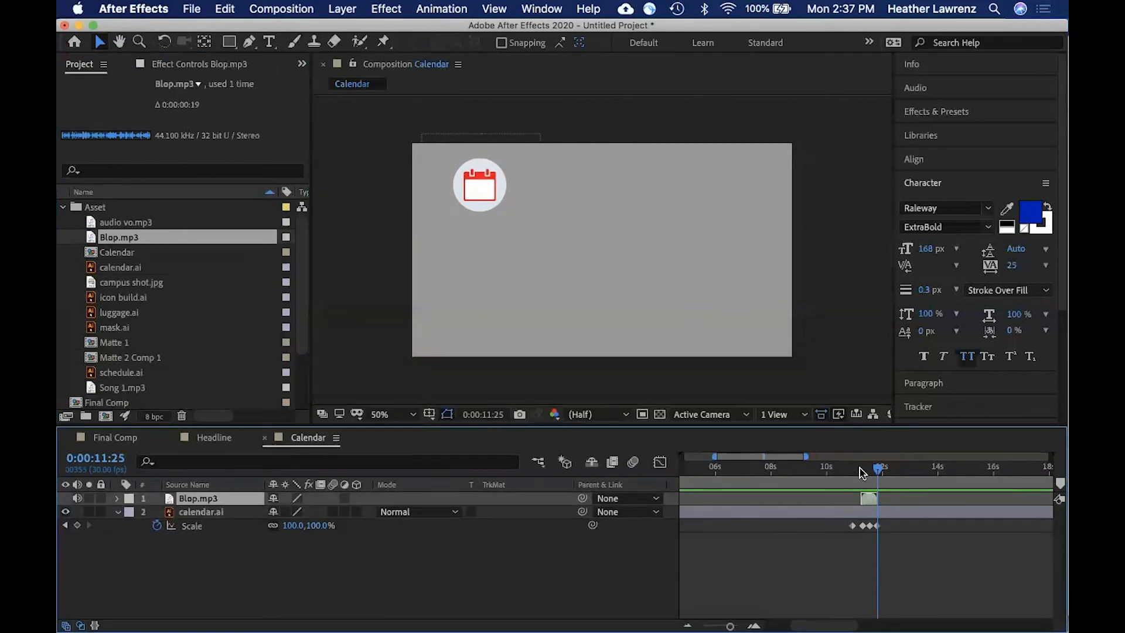
# Step: Enable motion blur on the calendar.ai layer in the Calendar comp
pyautogui.moveTo(878, 468)
pyautogui.mouseDown()
pyautogui.moveTo(852, 476)
pyautogui.moveTo(880, 475)
pyautogui.mouseUp()
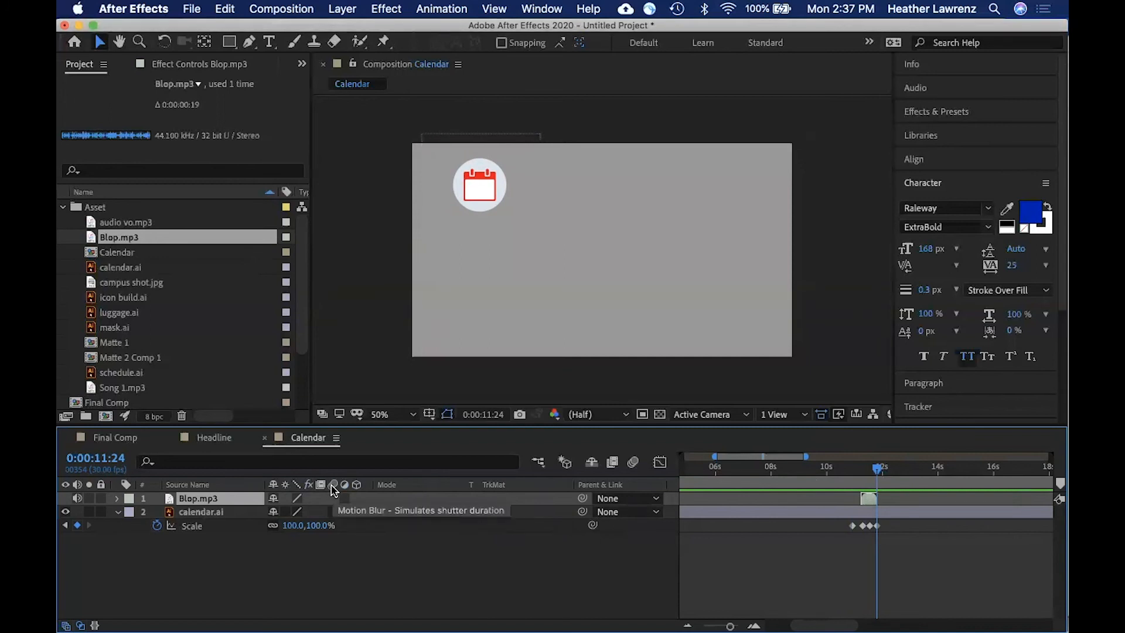
pyautogui.click(197, 513)
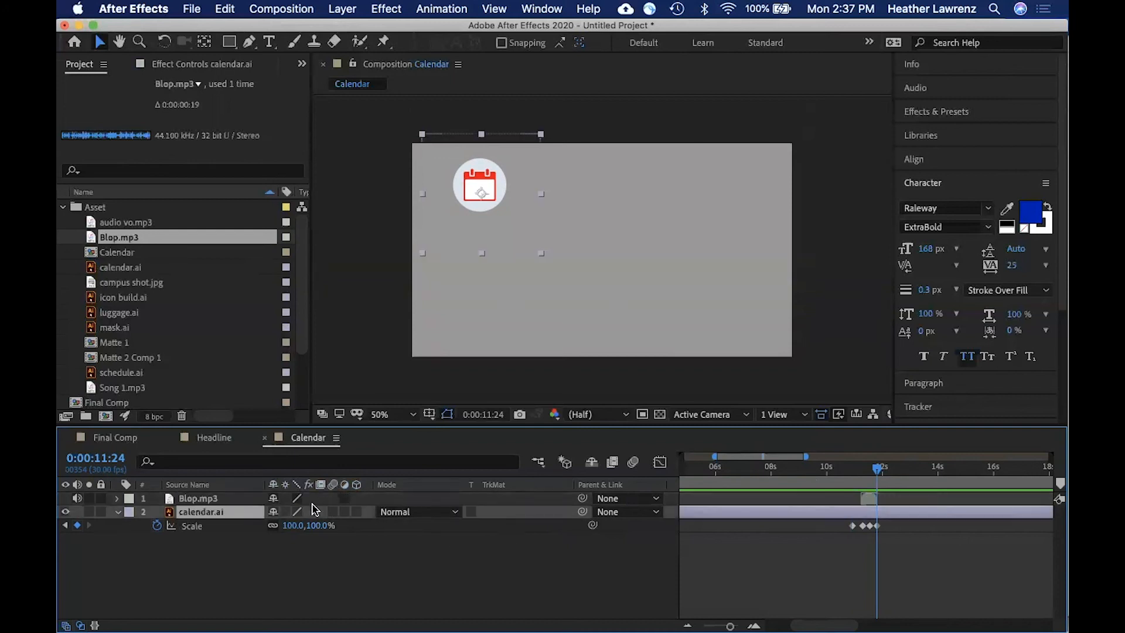
pyautogui.click(333, 512)
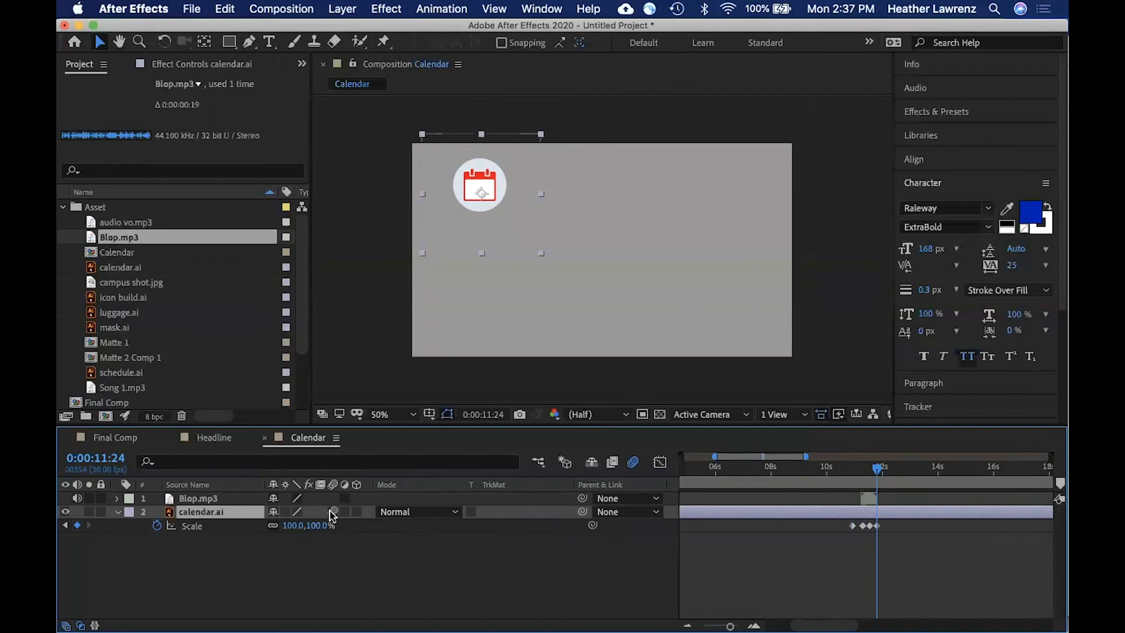
# Step: Preview the calendar icon's motion-blurred pop-in at 400% magnification from 0:00:10:28
pyautogui.click(869, 469)
pyautogui.moveTo(870, 474); pyautogui.dragTo(852, 472)
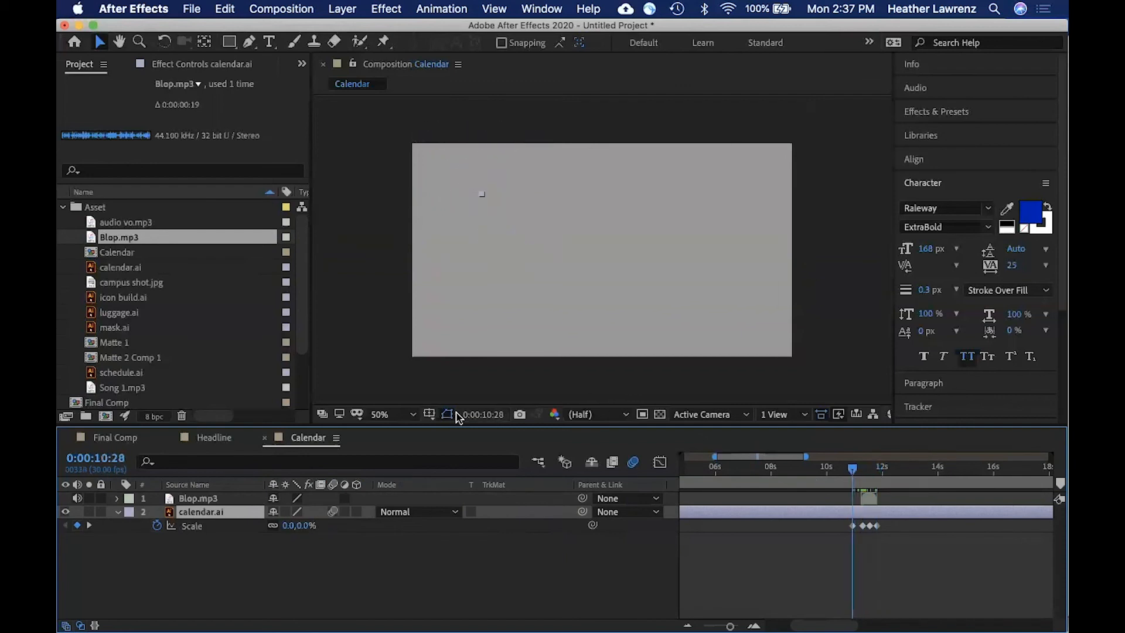
pyautogui.click(414, 414)
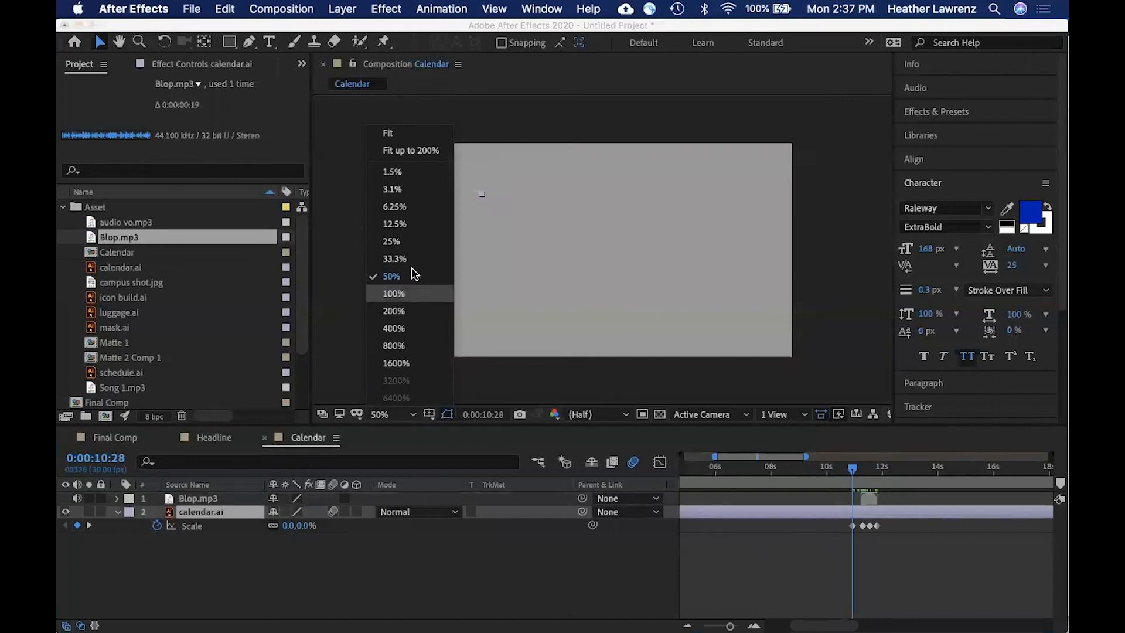
pyautogui.click(409, 328)
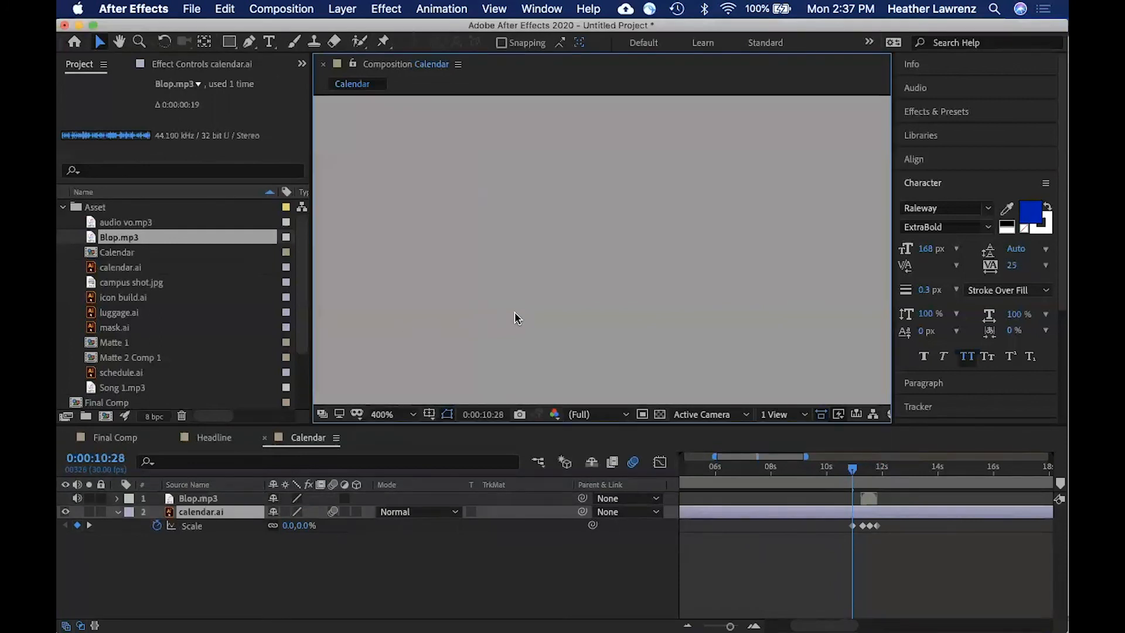
pyautogui.press('h')
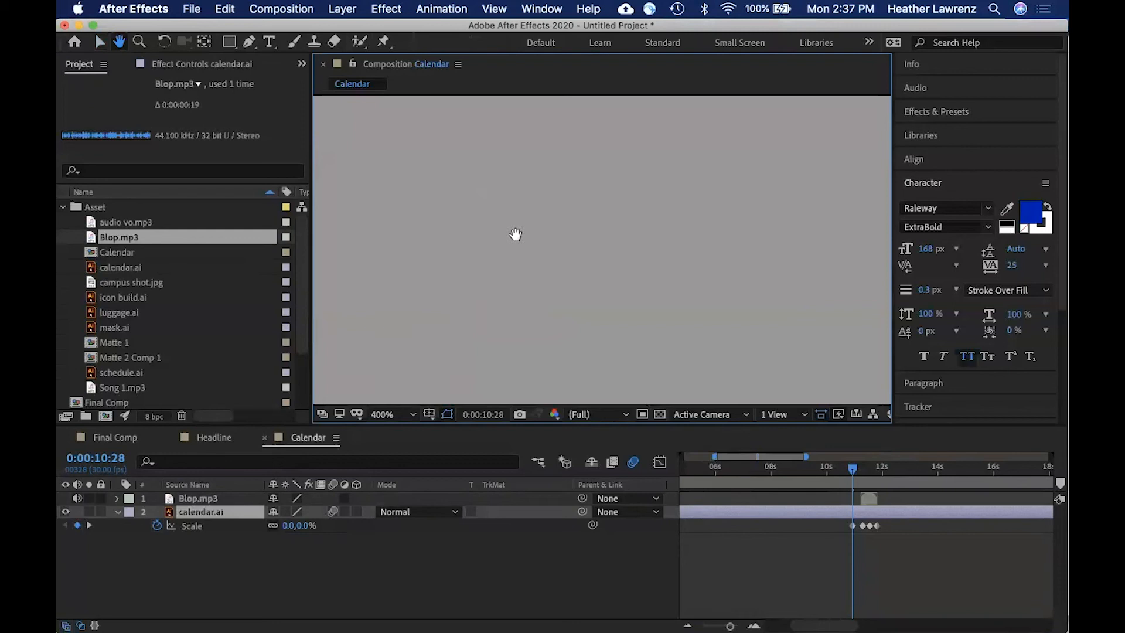
pyautogui.press('v')
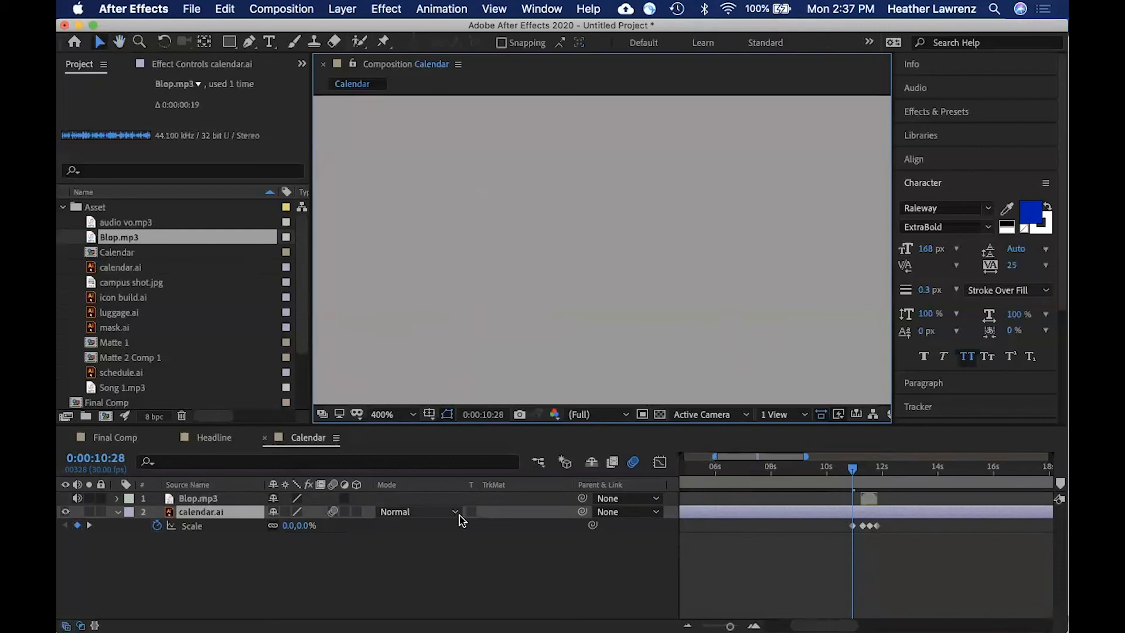
pyautogui.press('space')
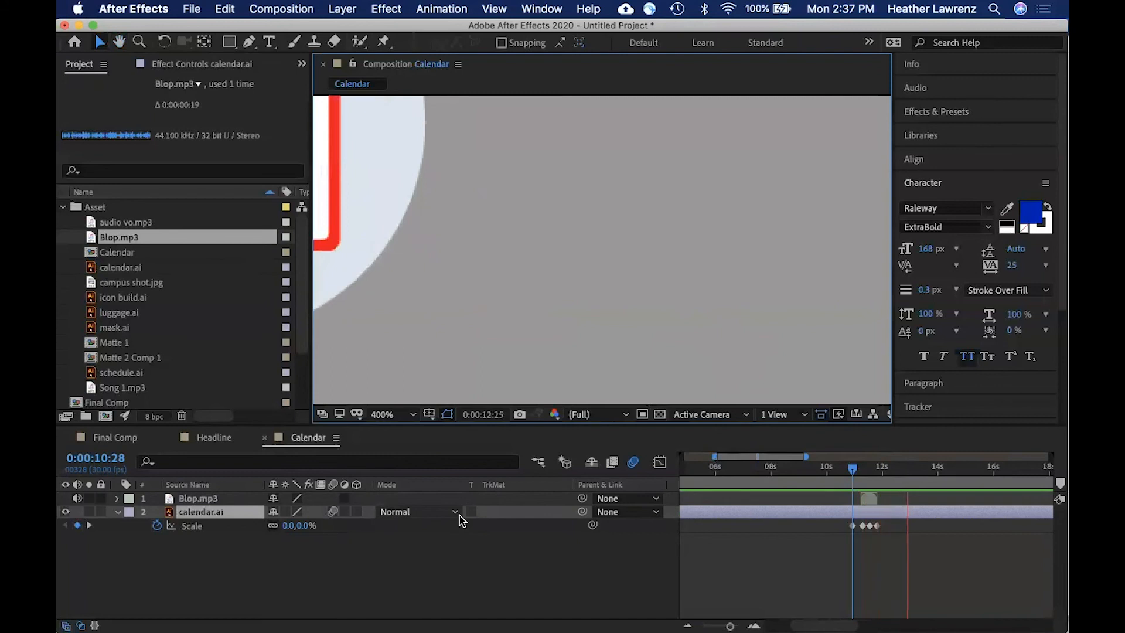
pyautogui.press('space')
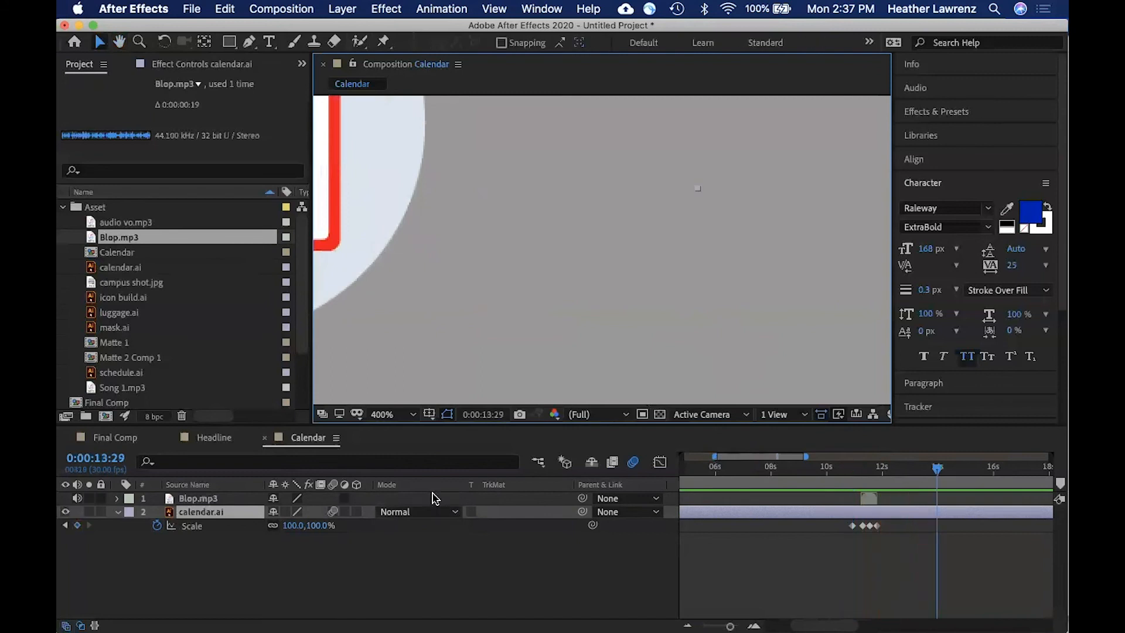
pyautogui.click(937, 473)
pyautogui.moveTo(937, 473); pyautogui.dragTo(891, 477)
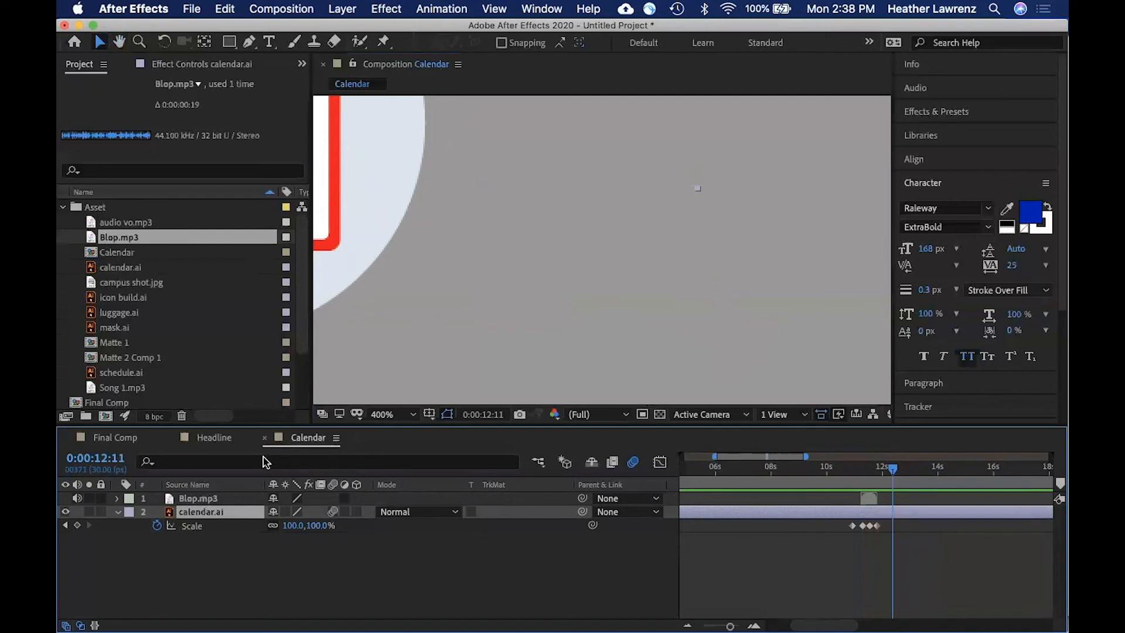
# Step: Add the Calendar comp as the top layer of Final Comp and preview it from 0:00:00:00
pyautogui.click(110, 440)
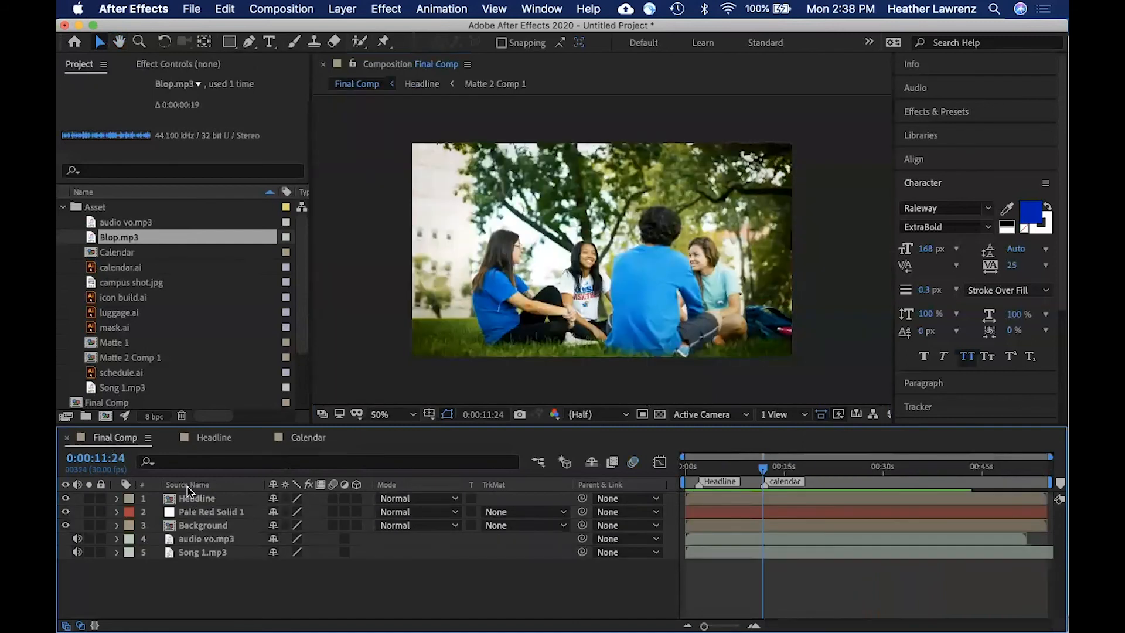
pyautogui.moveTo(92, 256); pyautogui.dragTo(162, 499)
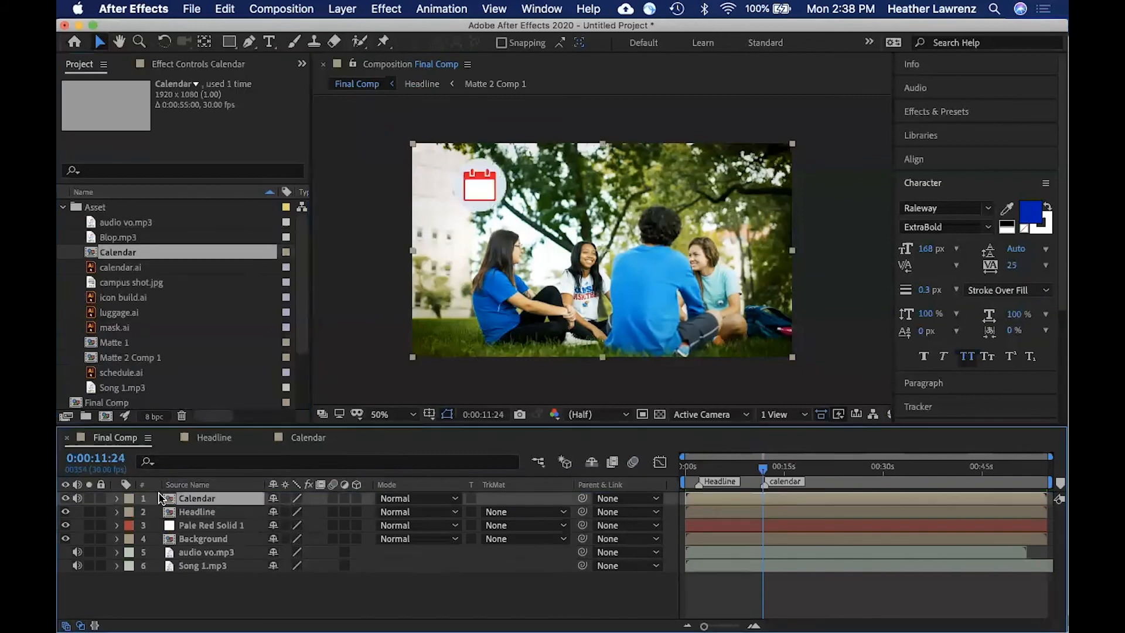
pyautogui.moveTo(764, 473); pyautogui.dragTo(679, 473)
pyautogui.press('space')
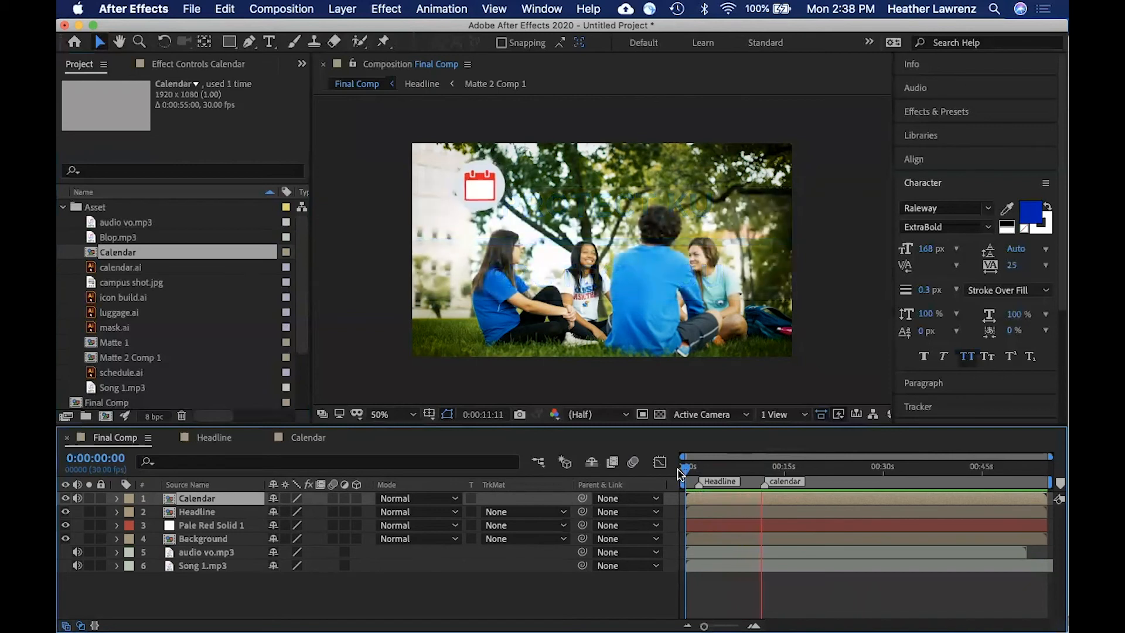
pyautogui.press('space')
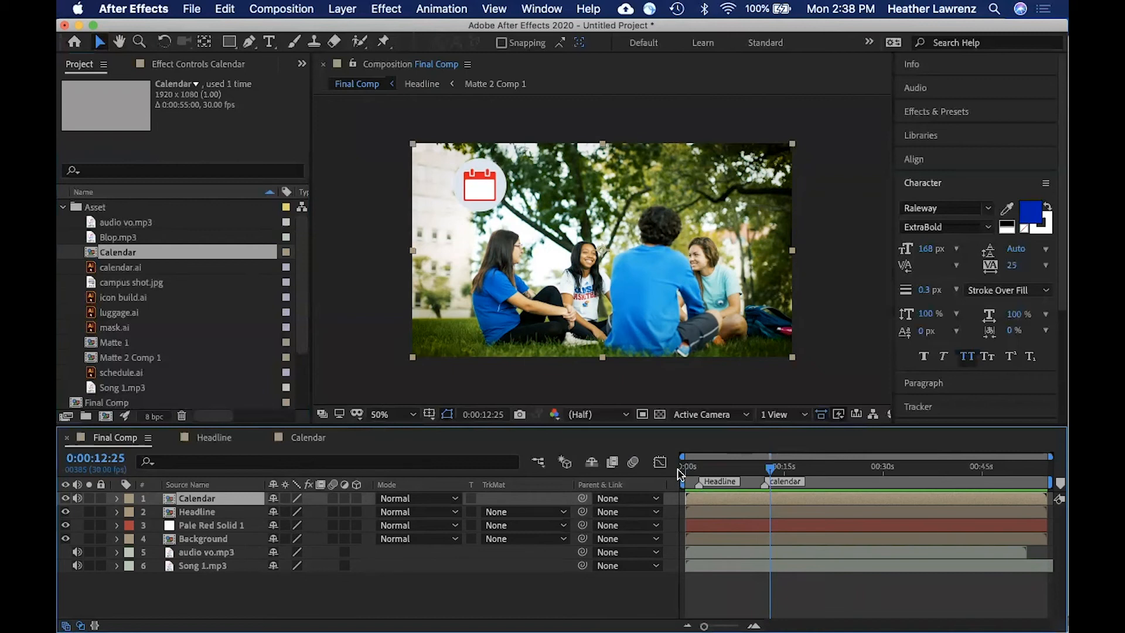
# Step: Collapse the Asset folder and create a new 1920 x 1080, 30 fps, 55-second composition named Graph
pyautogui.click(63, 208)
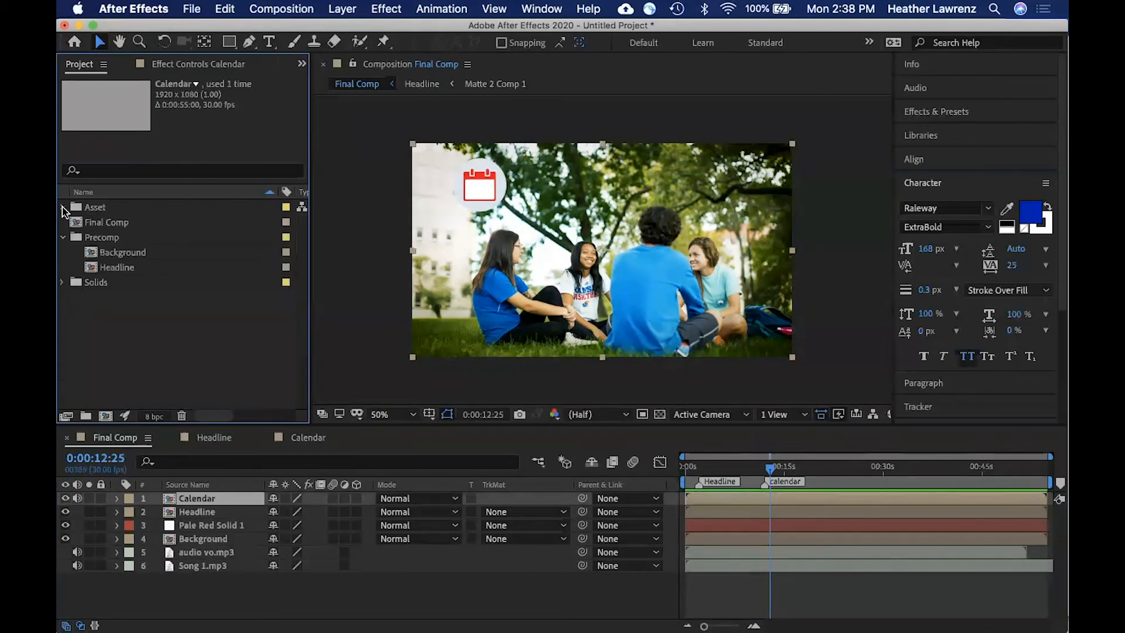
pyautogui.click(146, 319)
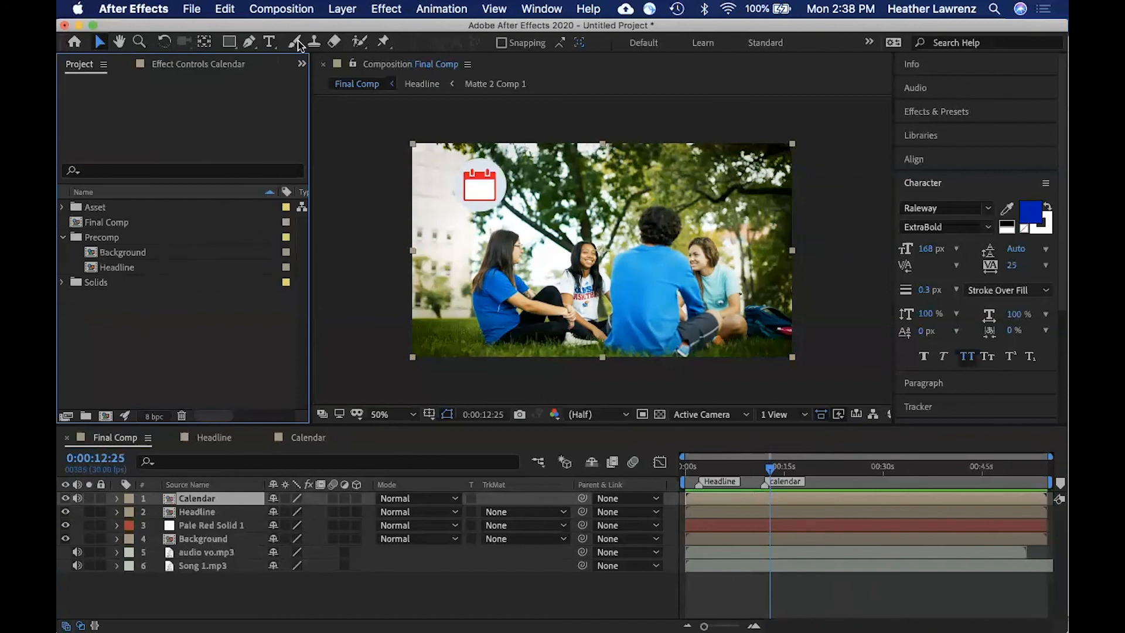
pyautogui.click(287, 11)
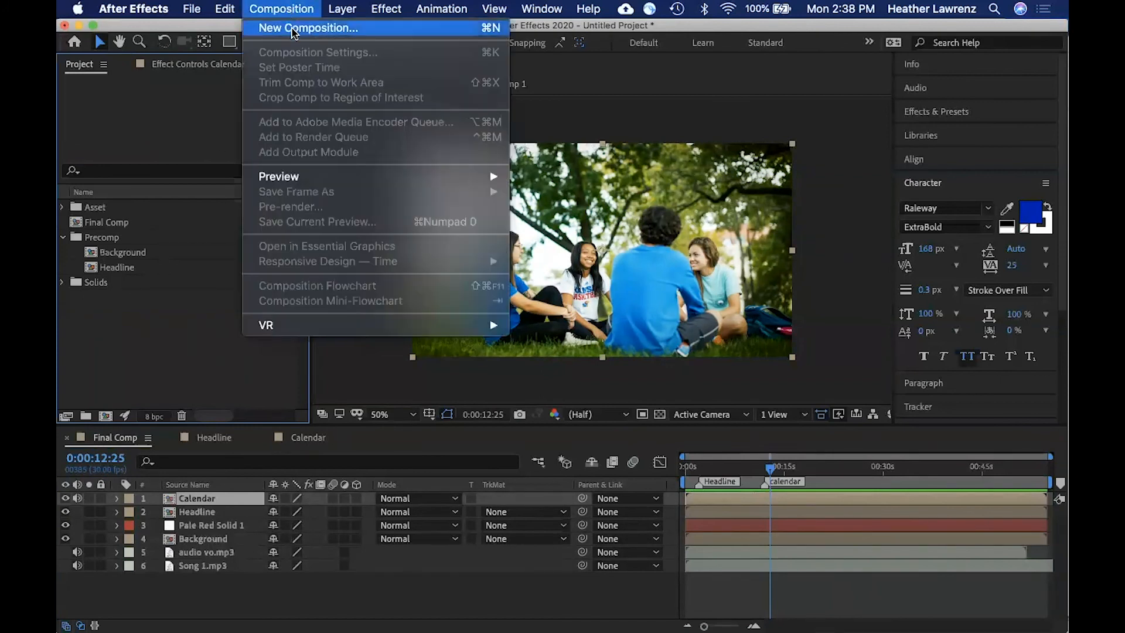
pyautogui.click(292, 29)
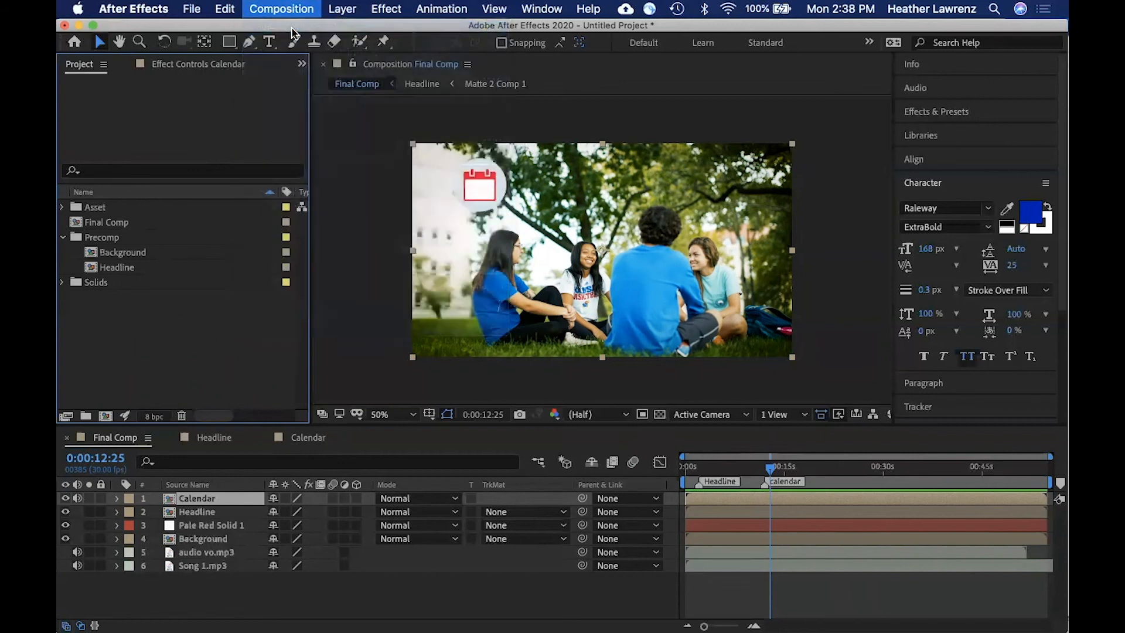
pyautogui.write('Graph')
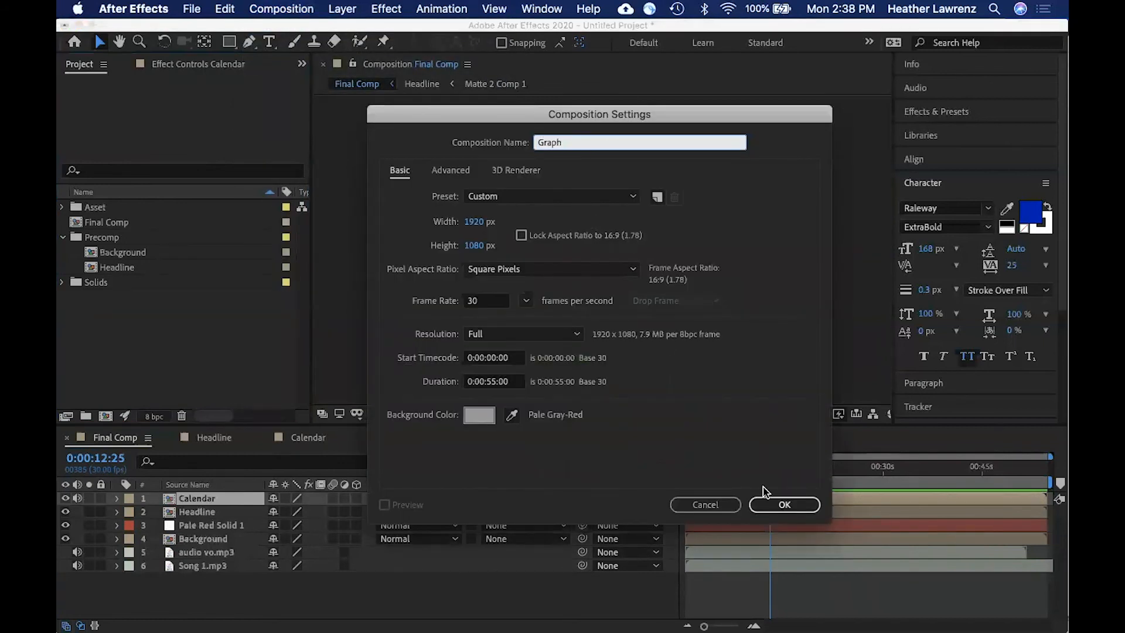
pyautogui.click(773, 510)
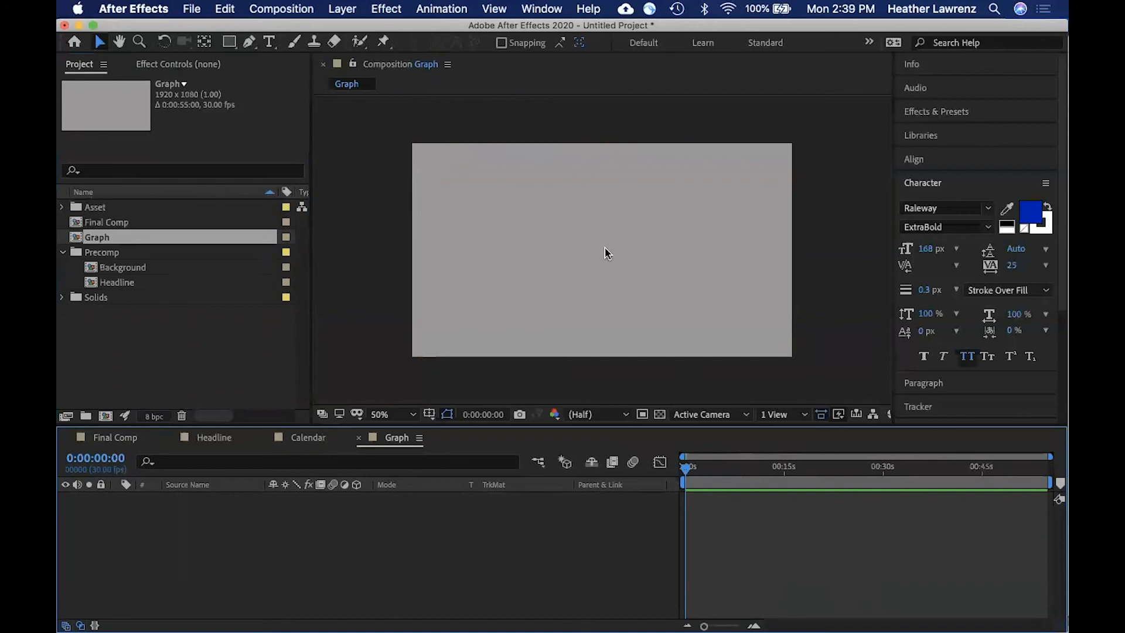
# Step: Add a 1920 x 1080 light gray solid with colour B7B7B7 to the Graph comp
pyautogui.click(338, 10)
pyautogui.moveTo(341, 26)
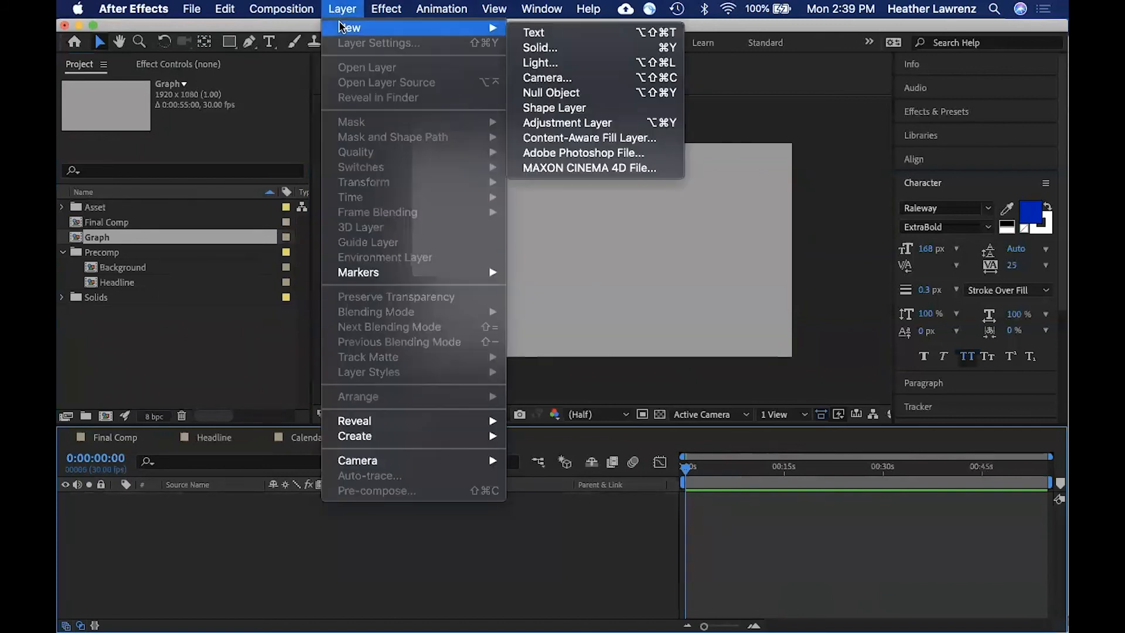
pyautogui.click(558, 47)
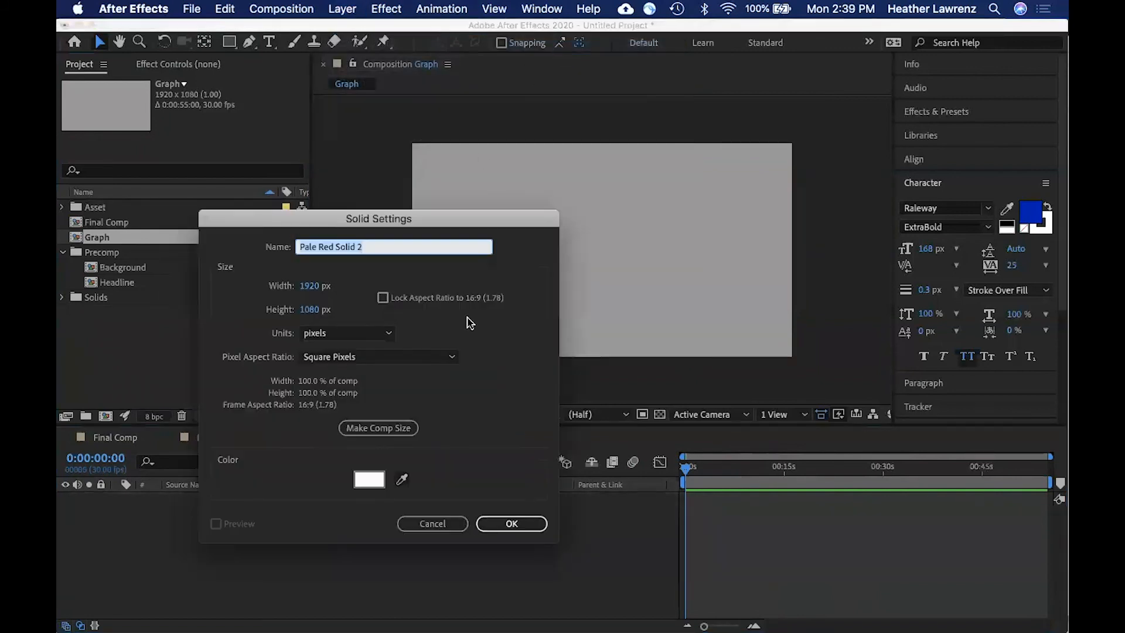
pyautogui.click(369, 482)
pyautogui.moveTo(340, 329); pyautogui.dragTo(345, 321)
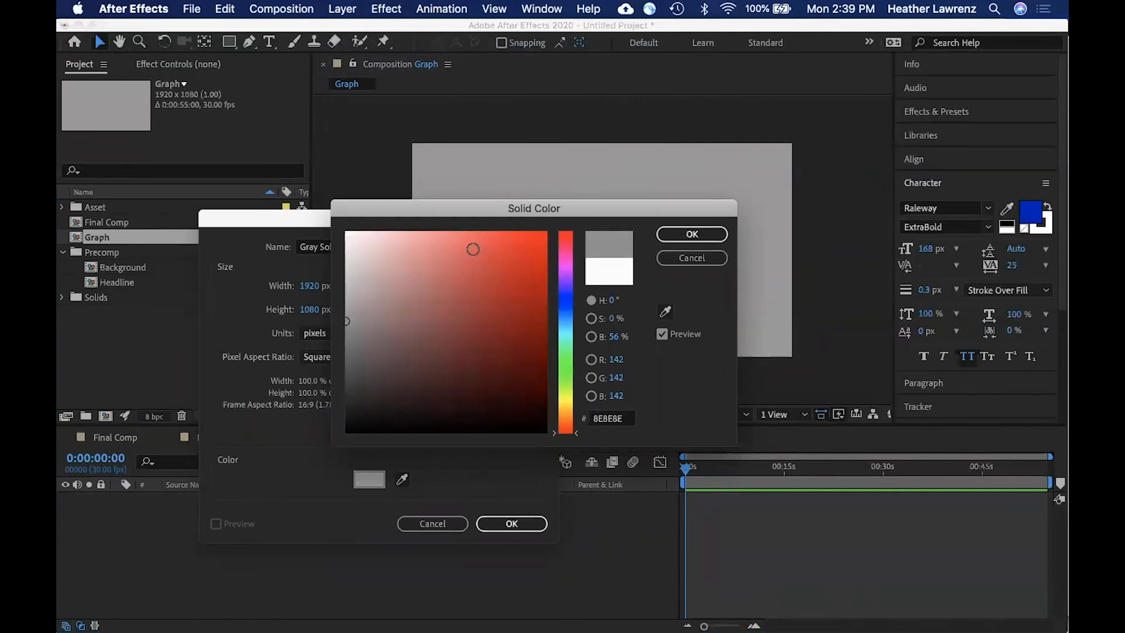
pyautogui.click(344, 287)
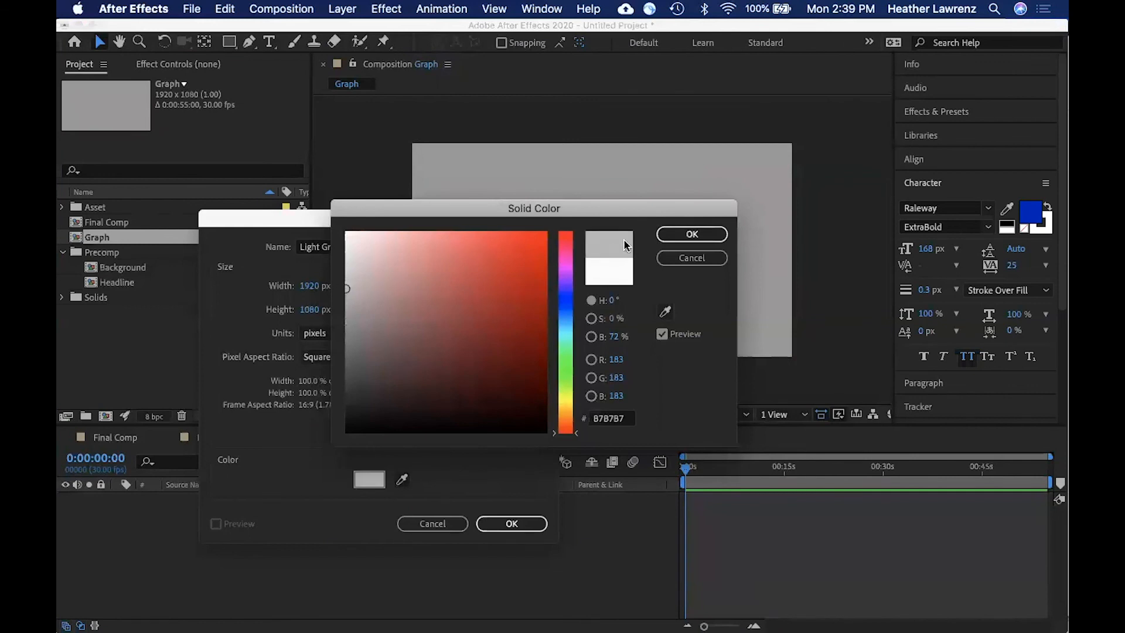
pyautogui.click(691, 234)
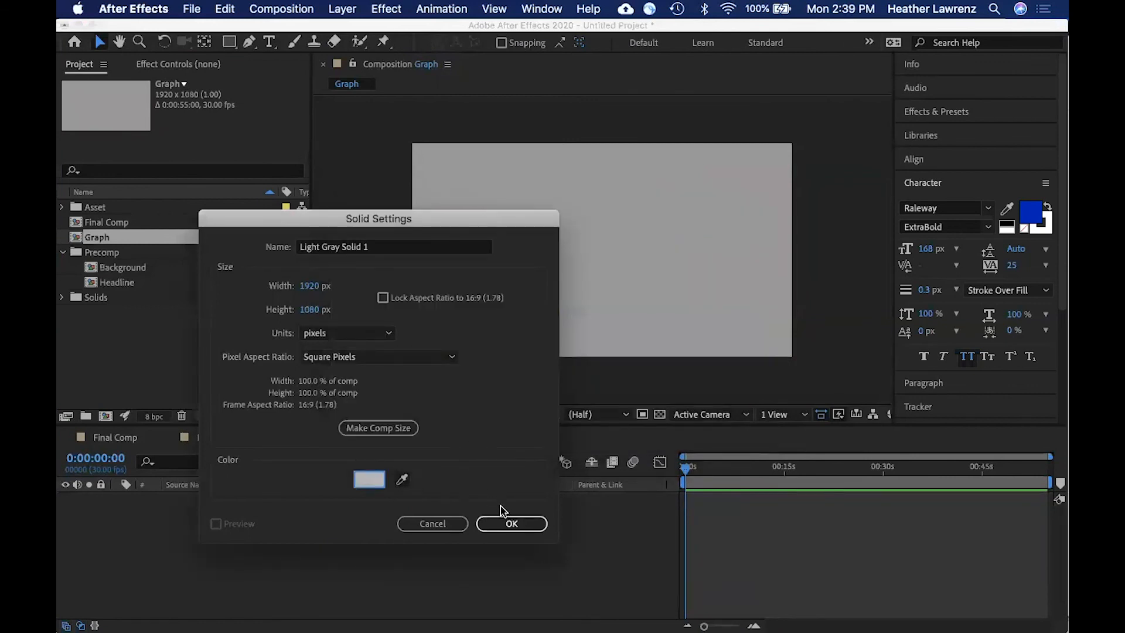
pyautogui.click(514, 524)
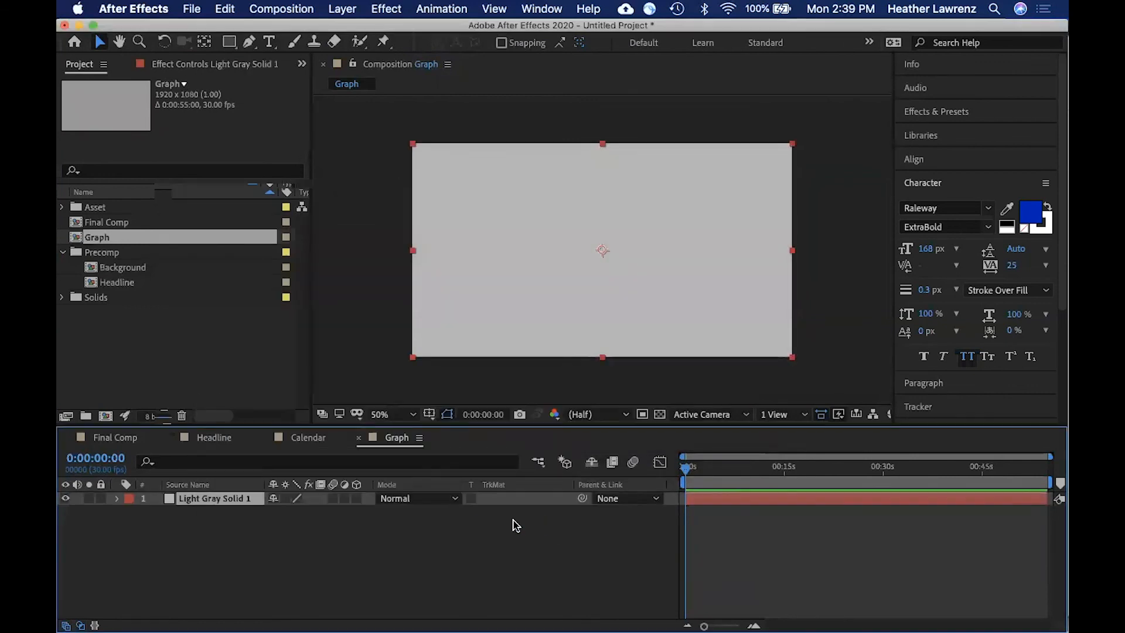
# Step: Import Caffine Data Illustrator.ai into the project as Composition - Retain Layer Sizes
pyautogui.click(133, 333)
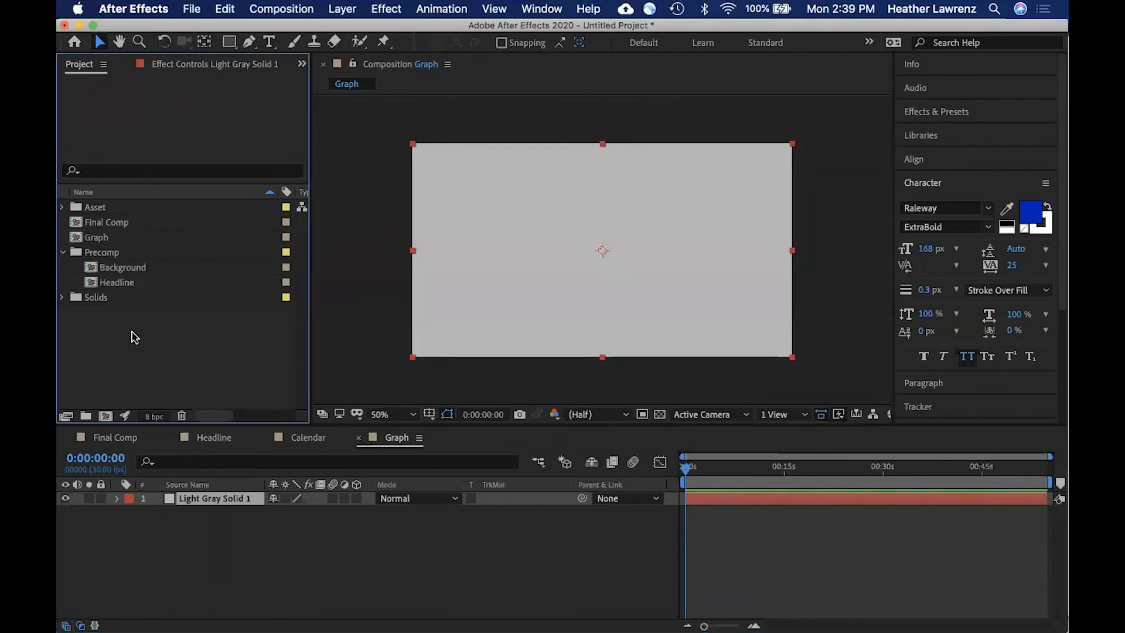
pyautogui.doubleClick(133, 335)
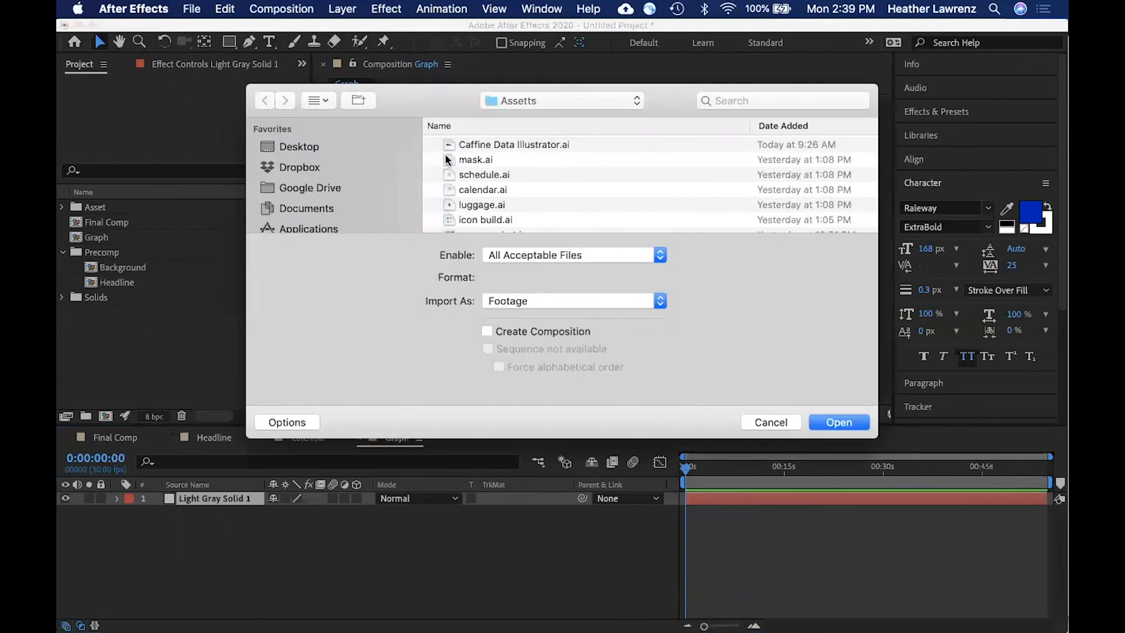
pyautogui.click(447, 160)
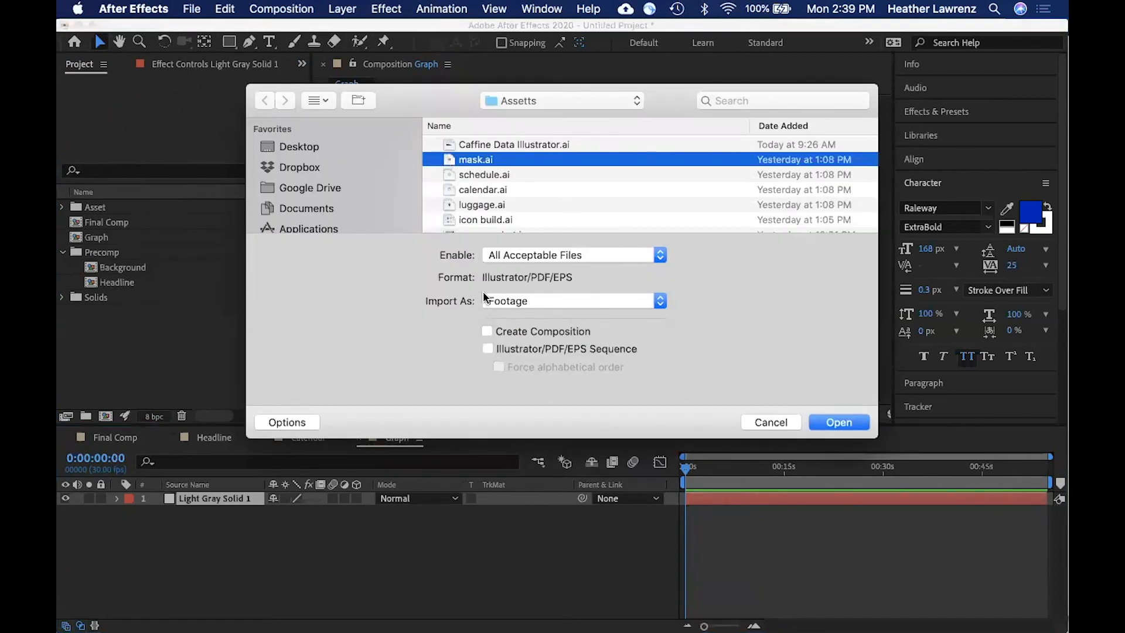
pyautogui.click(515, 147)
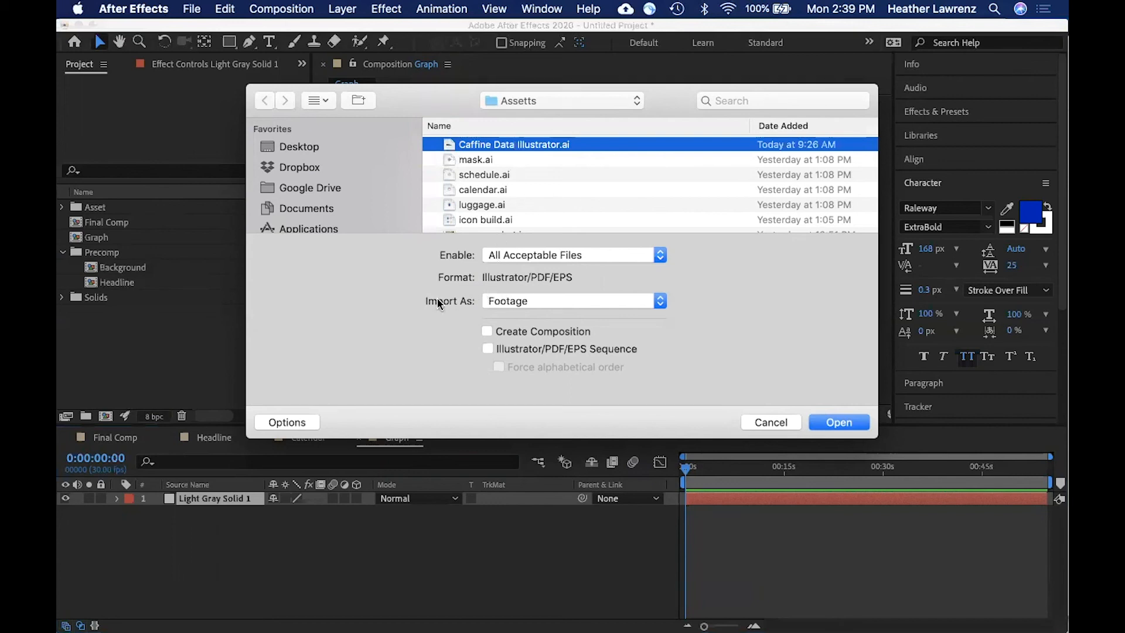
pyautogui.click(513, 302)
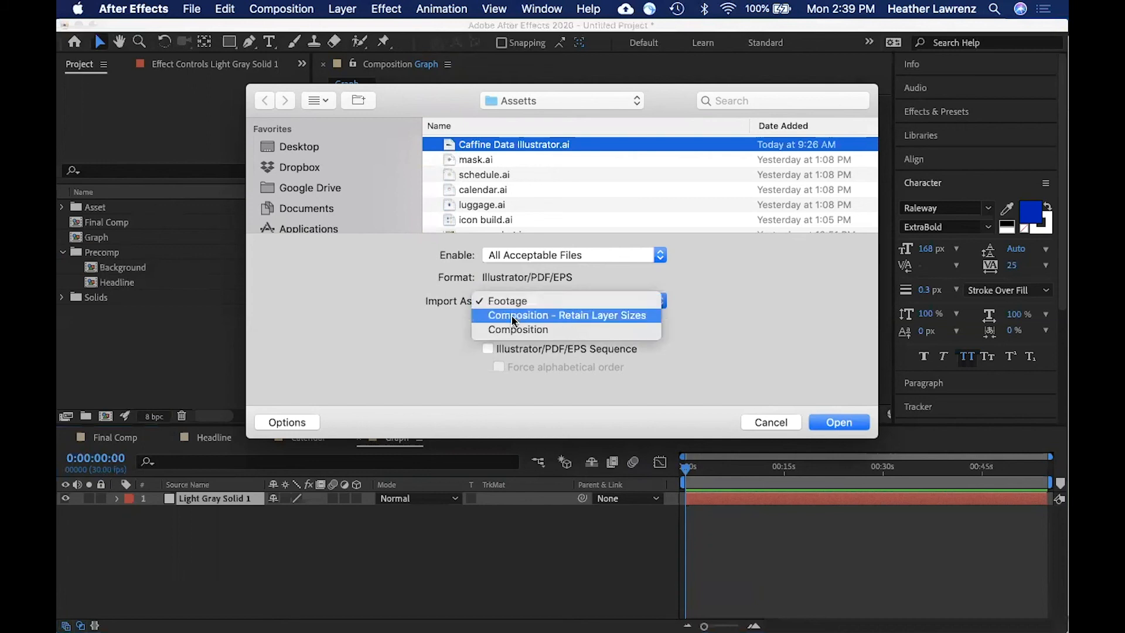
pyautogui.click(511, 314)
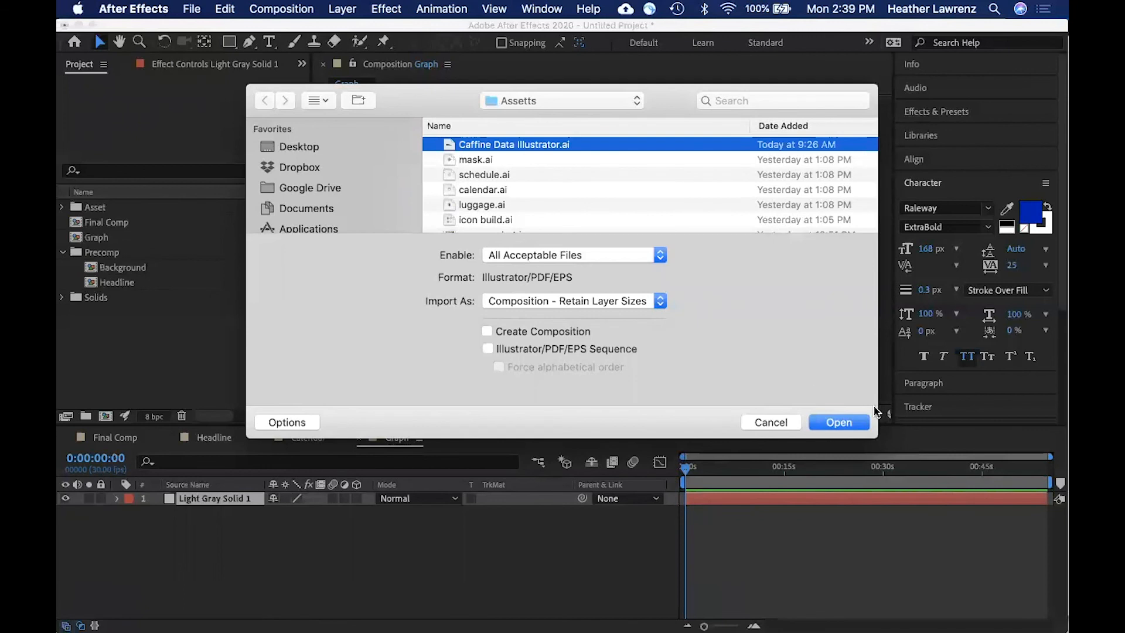
pyautogui.click(844, 423)
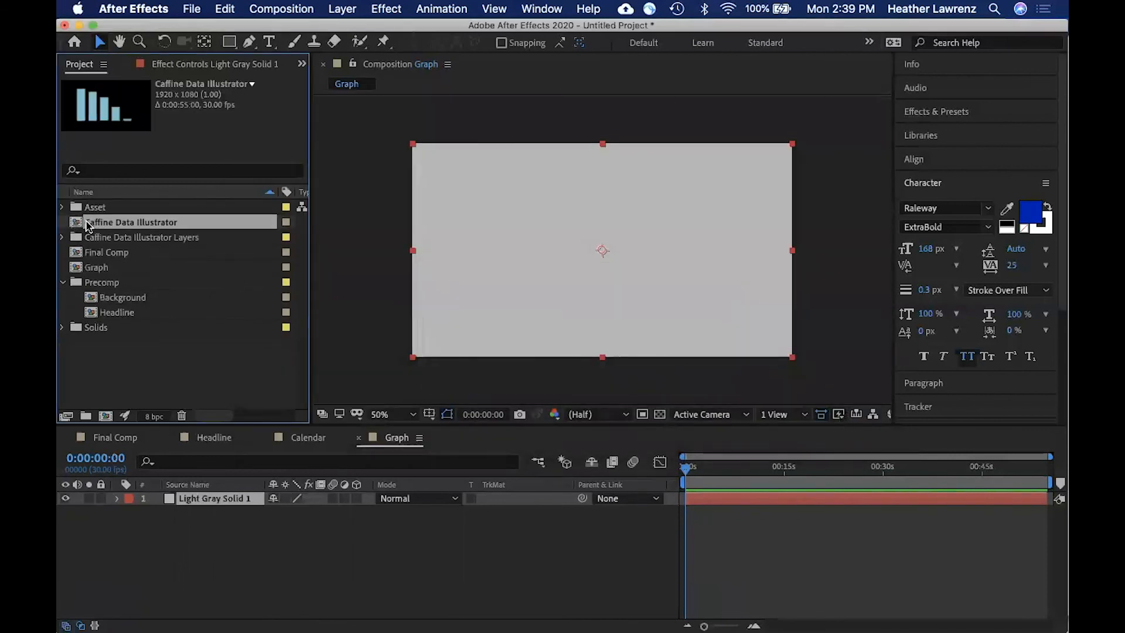
# Step: Check the imported Caffine Data Illustrator layers folder and place the Caffine Data Illustrator comp above the solid in the Graph comp
pyautogui.click(62, 237)
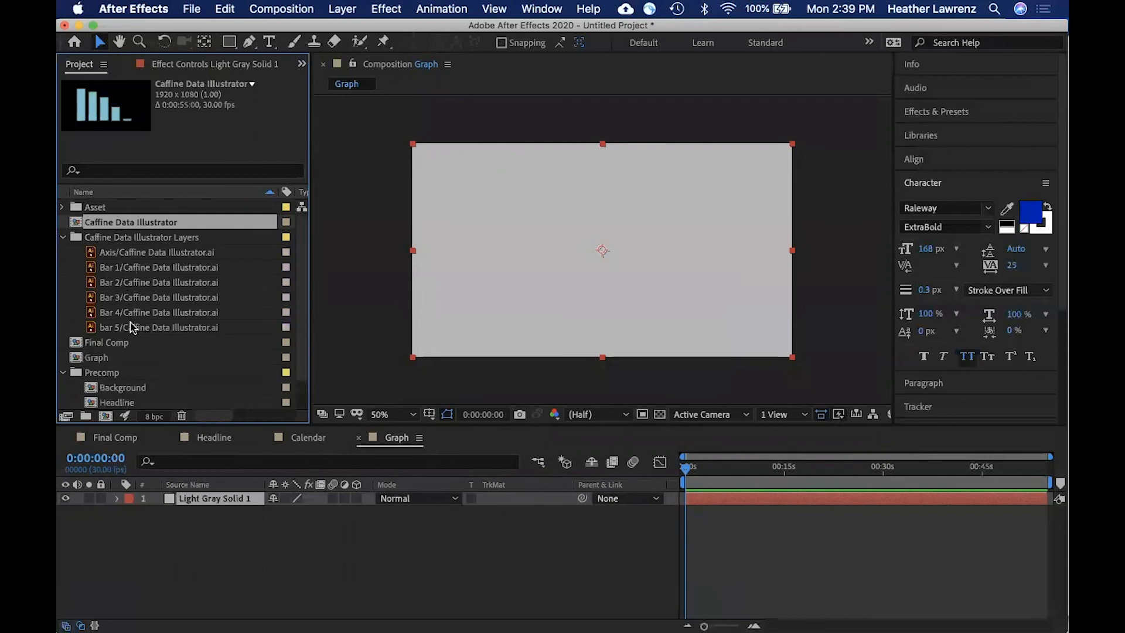
pyautogui.click(63, 237)
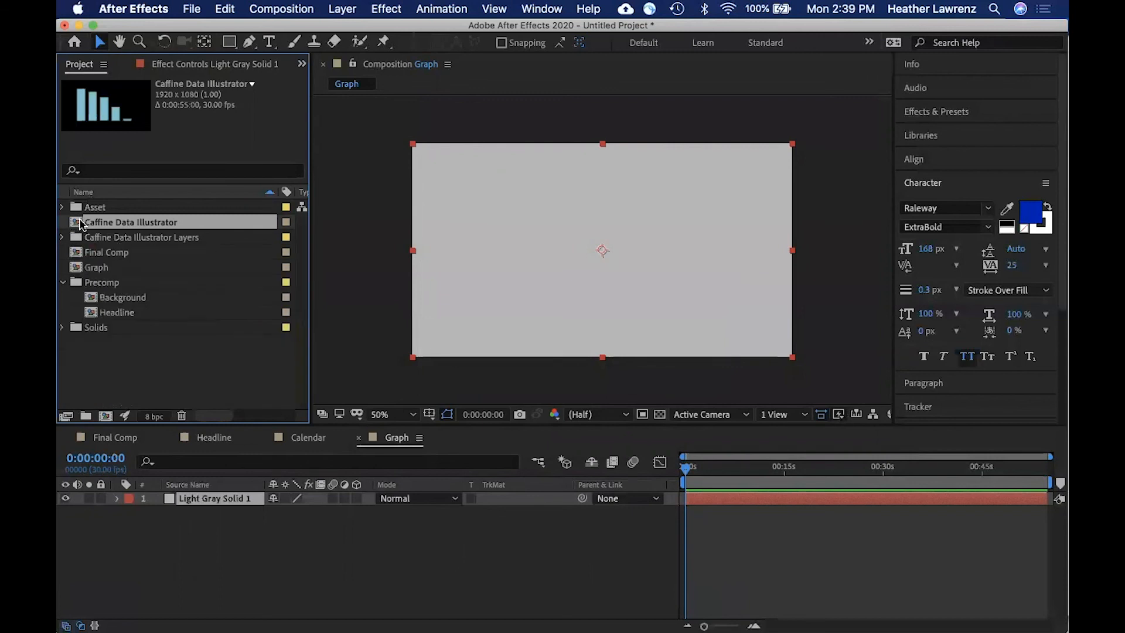
pyautogui.moveTo(77, 224); pyautogui.dragTo(605, 251)
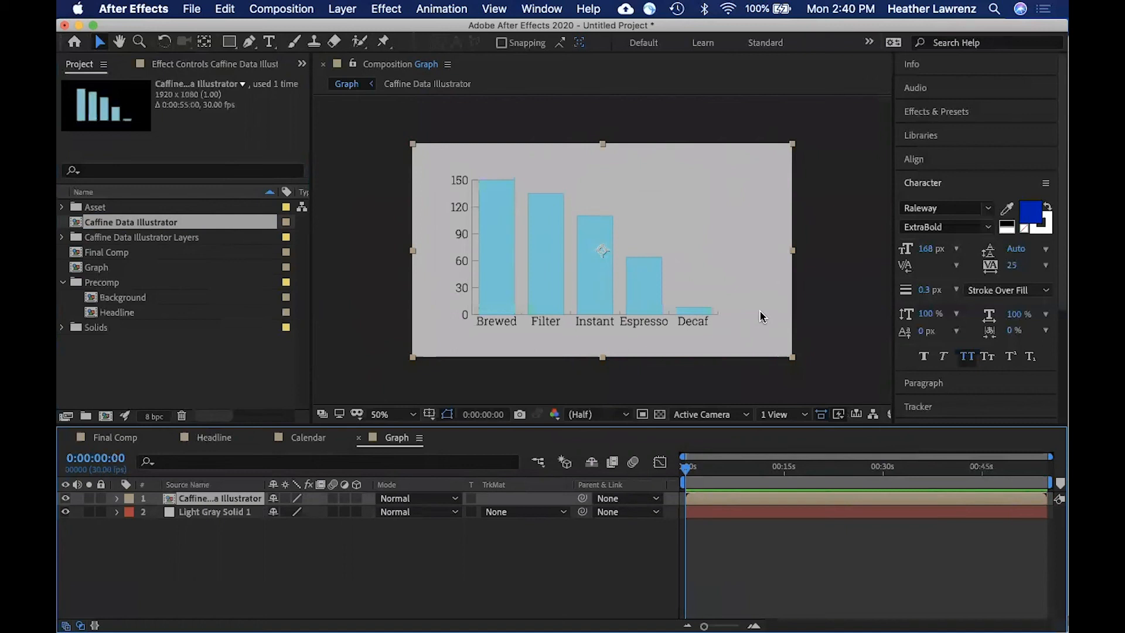
# Step: Open the nested Caffine Data Illustrator comp to inspect Bar 1, return to Graph and expand the imported layers folder
pyautogui.doubleClick(170, 502)
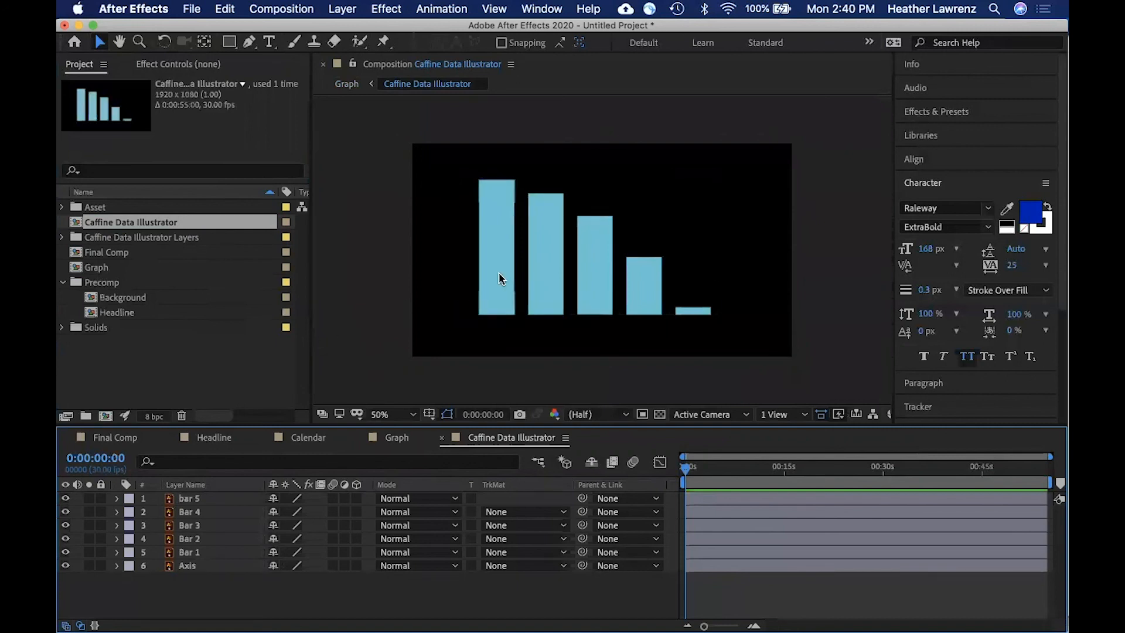
pyautogui.click(507, 285)
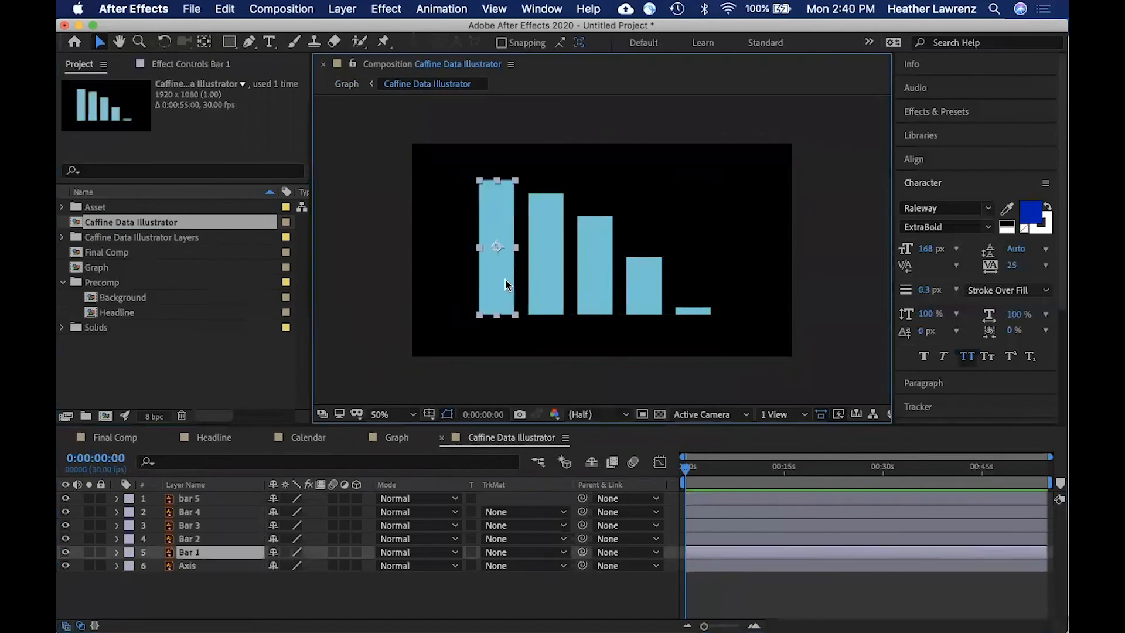
pyautogui.click(388, 437)
pyautogui.click(62, 237)
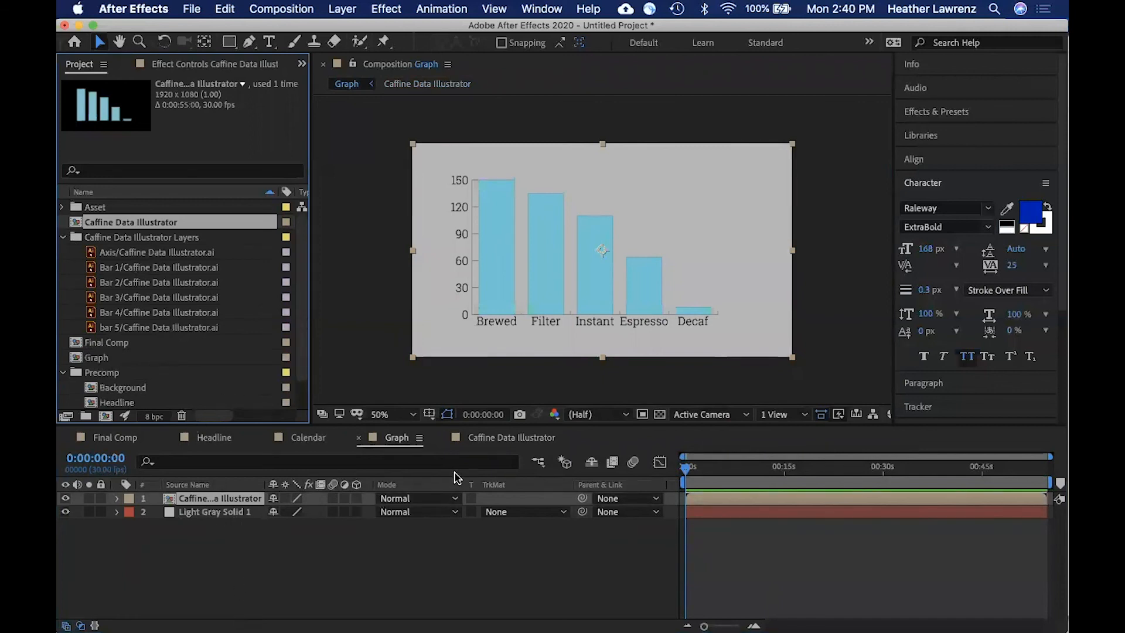
# Step: Add a 1920 x 1080 light gray solid to the Caffine Data Illustrator comp as its bottom layer
pyautogui.click(502, 440)
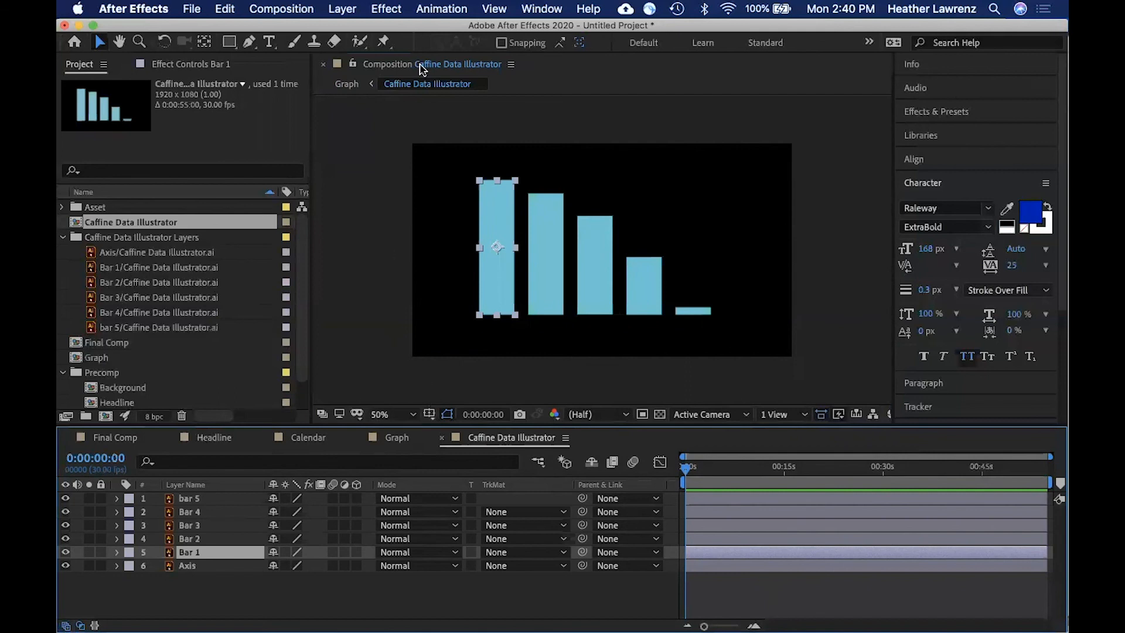
pyautogui.click(339, 8)
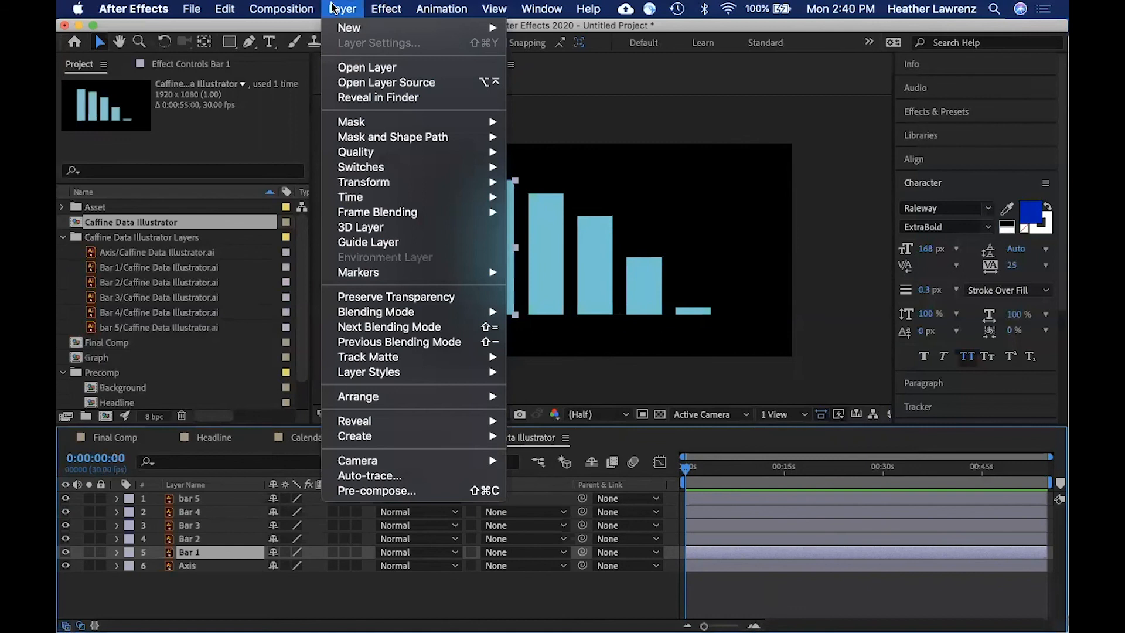
pyautogui.moveTo(346, 28)
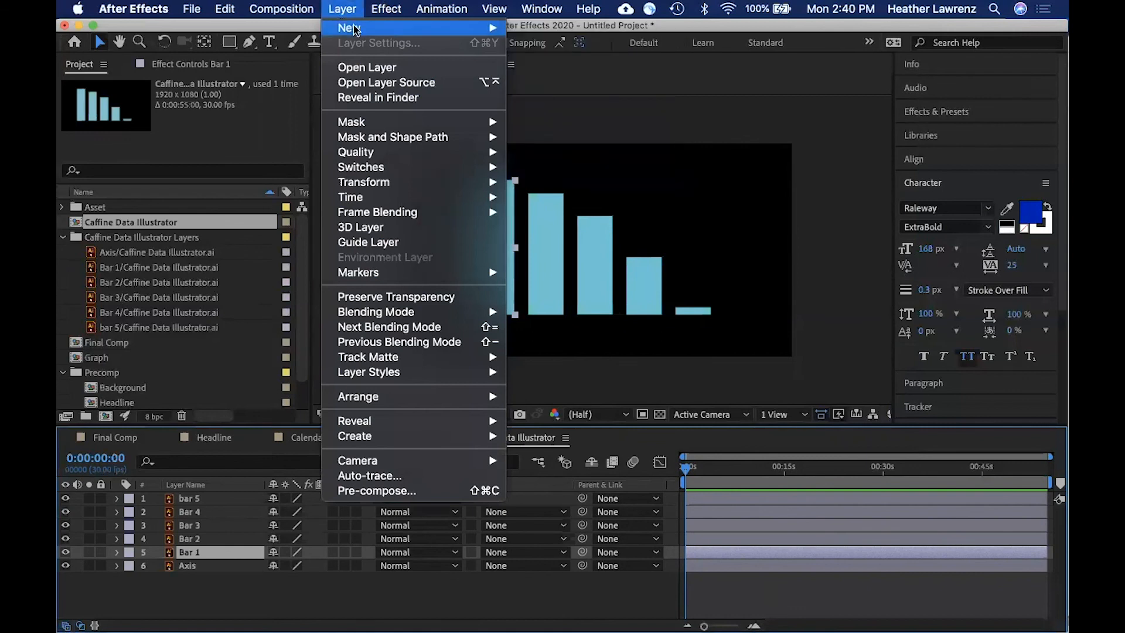
pyautogui.click(572, 46)
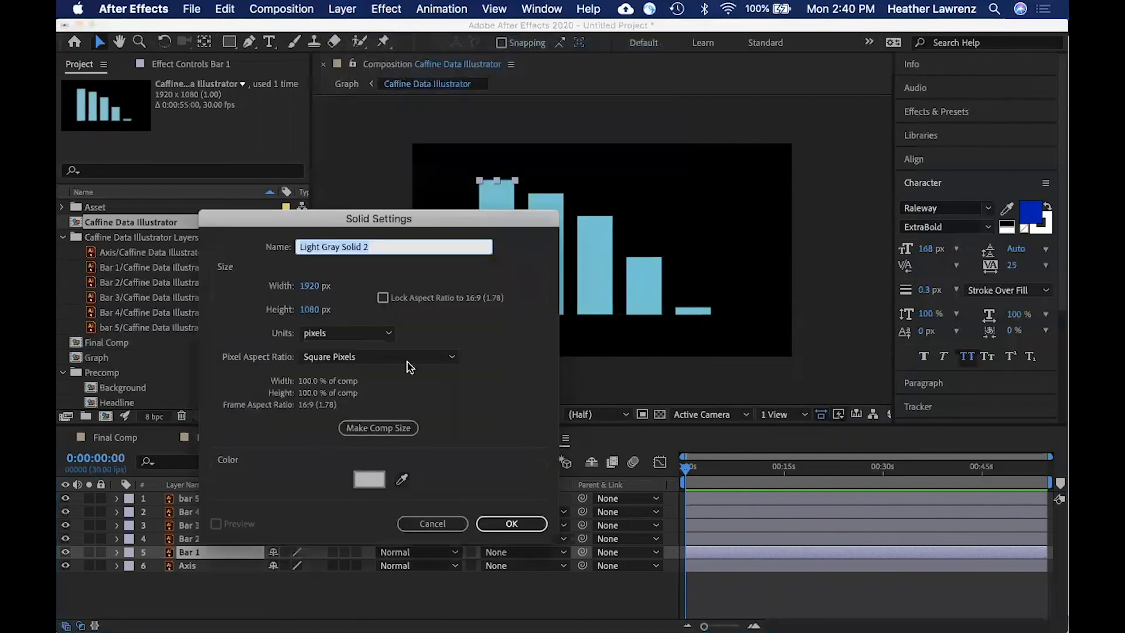
pyautogui.click(535, 514)
pyautogui.moveTo(225, 552); pyautogui.dragTo(227, 586)
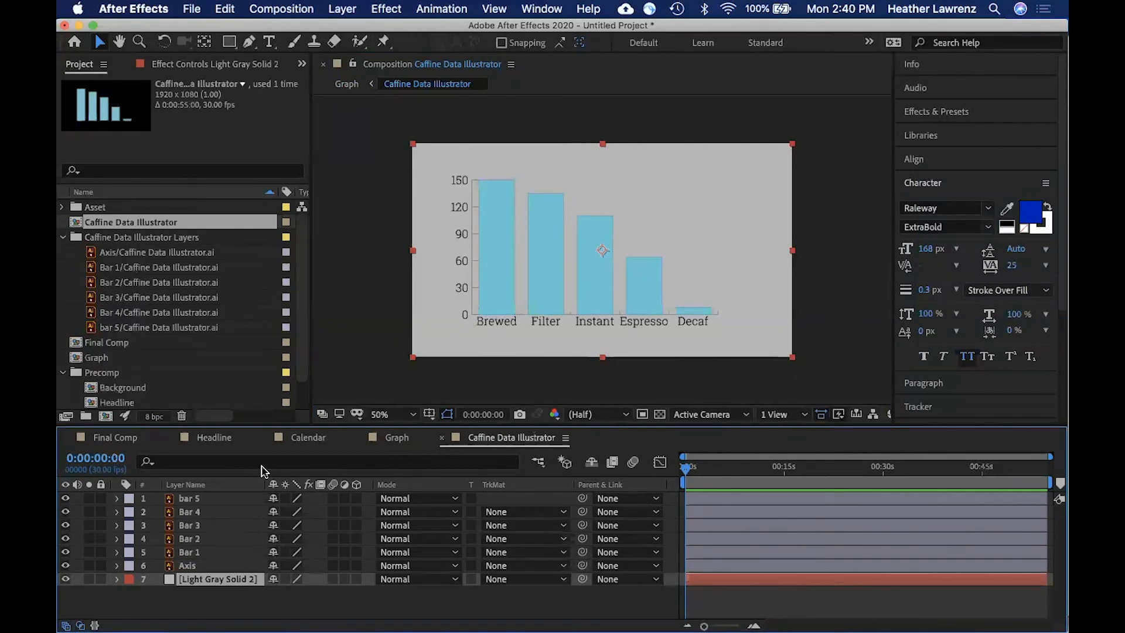
# Step: Toggle the visibility of the Axis and Bar 1 layers off and on to identify their artwork
pyautogui.click(192, 567)
pyautogui.click(65, 565)
pyautogui.click(65, 565)
pyautogui.click(65, 553)
pyautogui.click(65, 552)
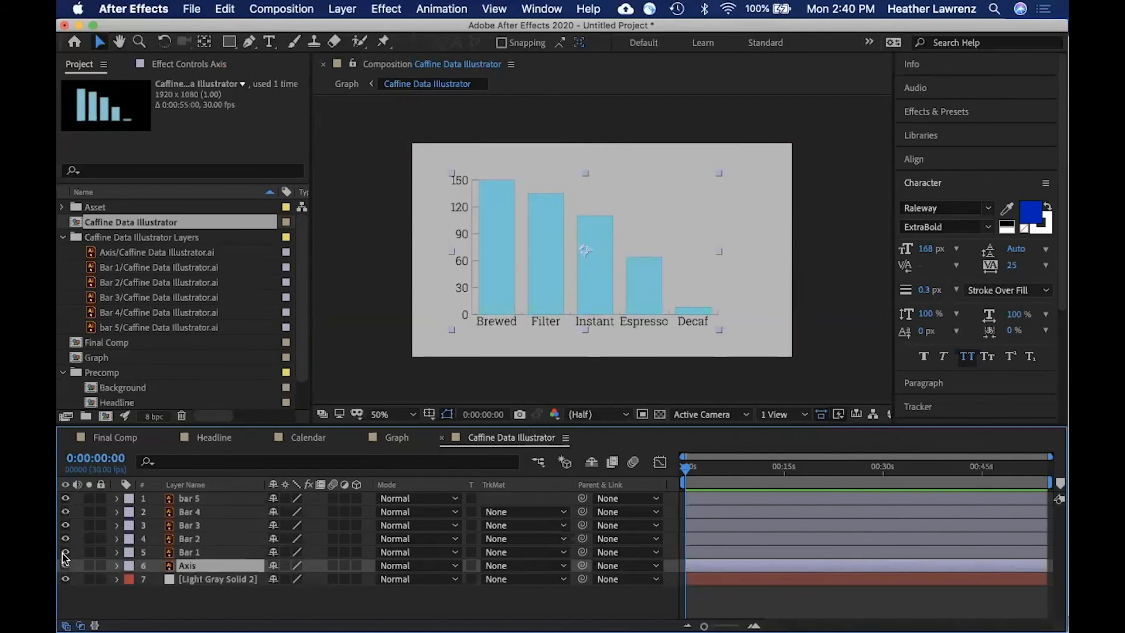
# Step: Start a Scale animation on Bar 1 with a 0% keyframe at 0:00:00:00
pyautogui.click(221, 553)
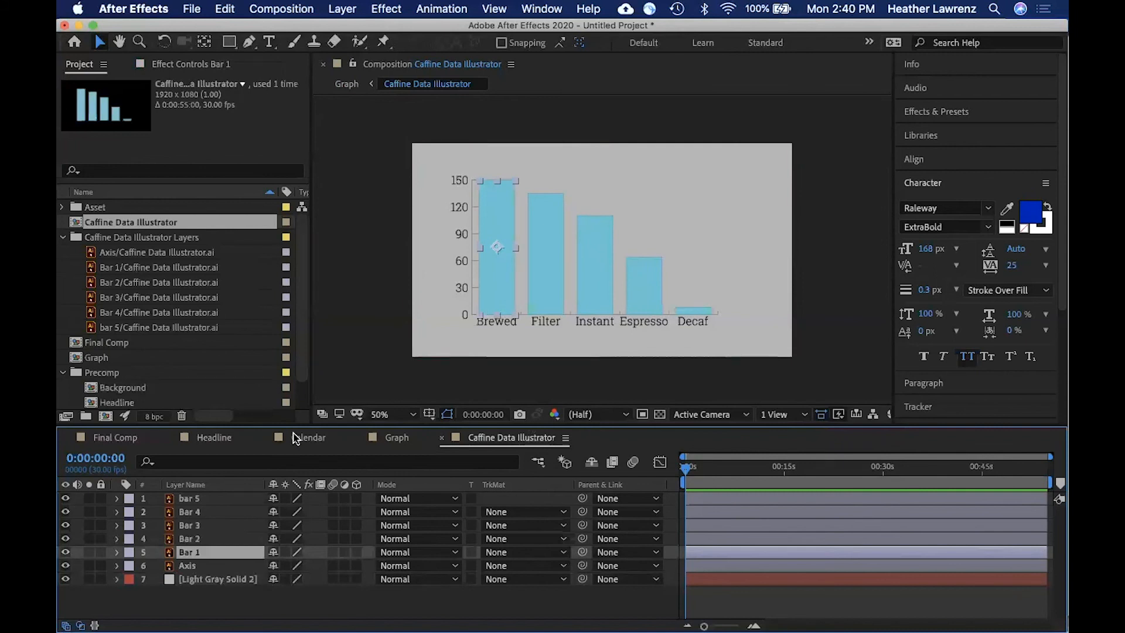
pyautogui.press('s')
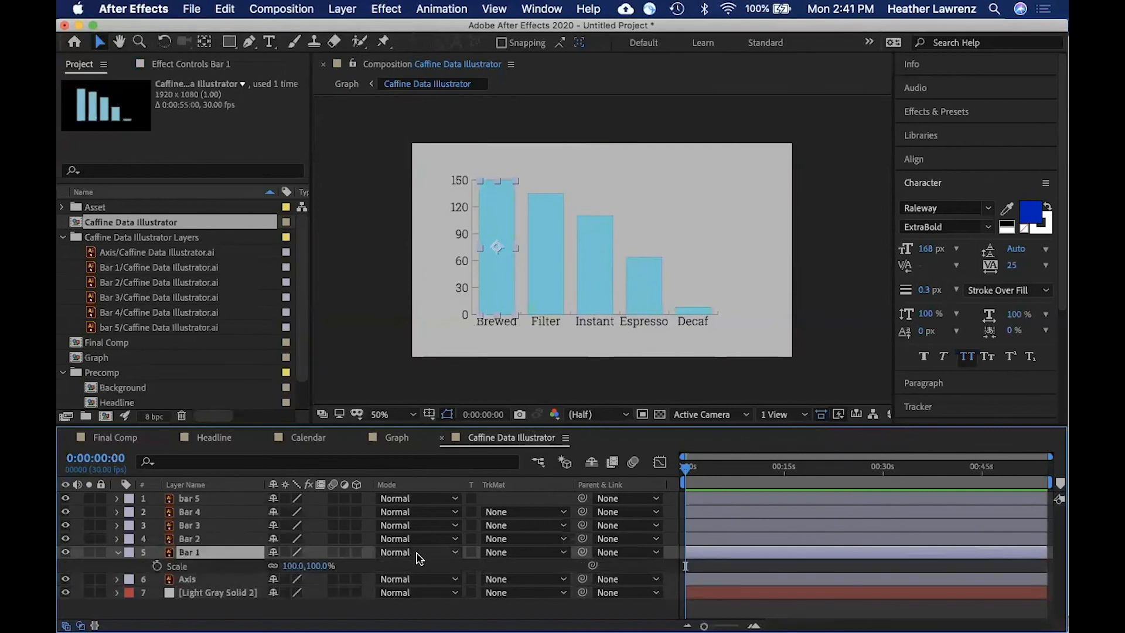
pyautogui.click(157, 566)
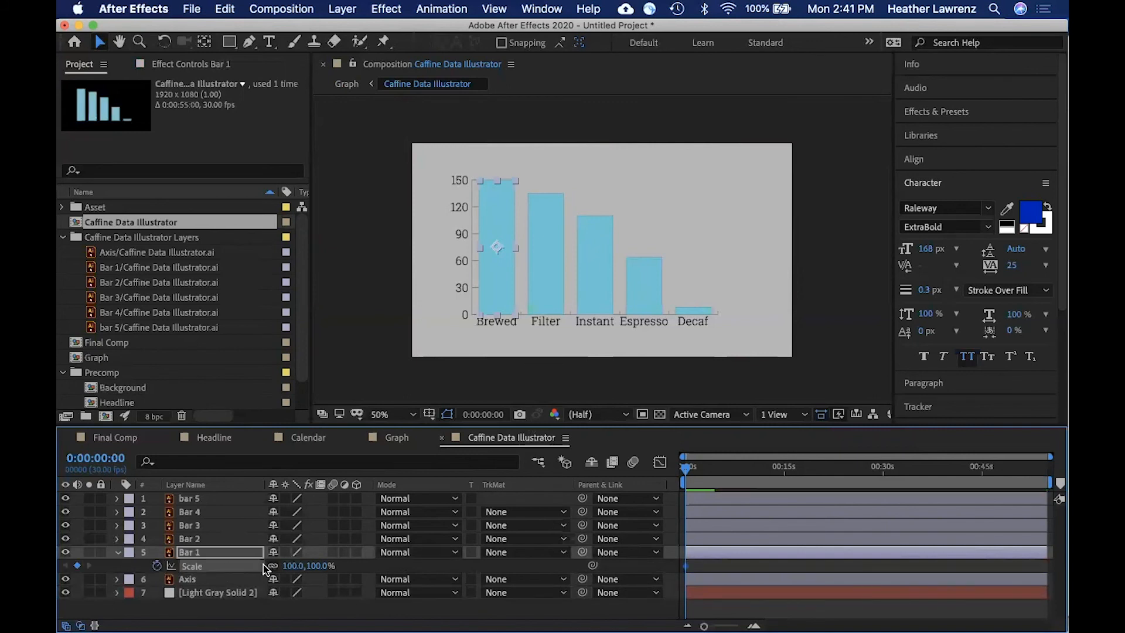
pyautogui.click(295, 566)
pyautogui.write('0')
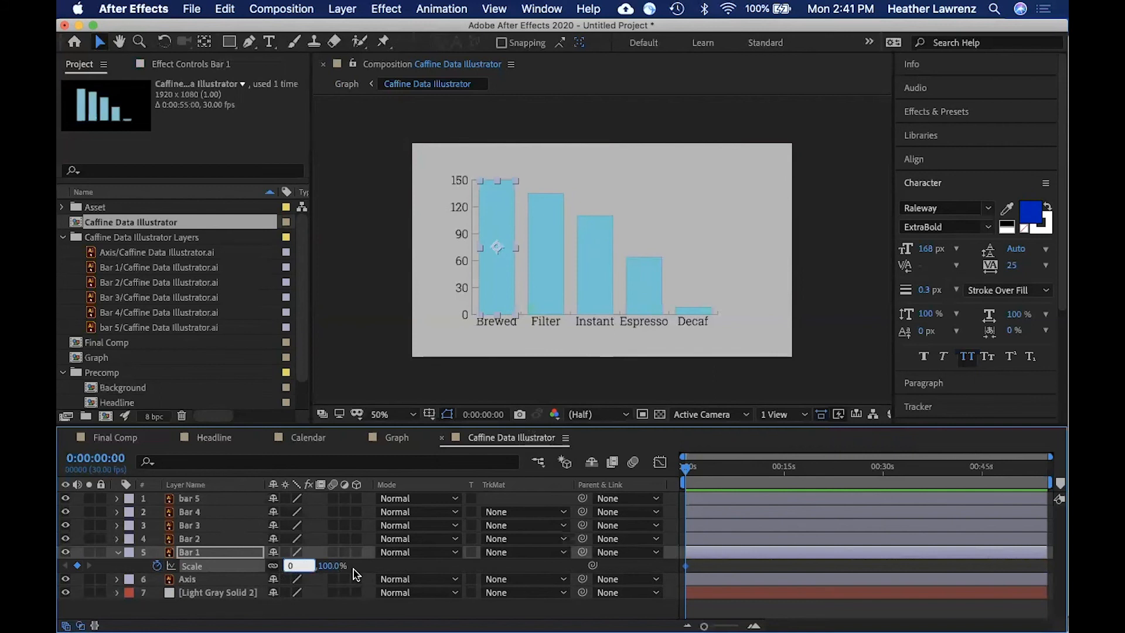
pyautogui.press('Return')
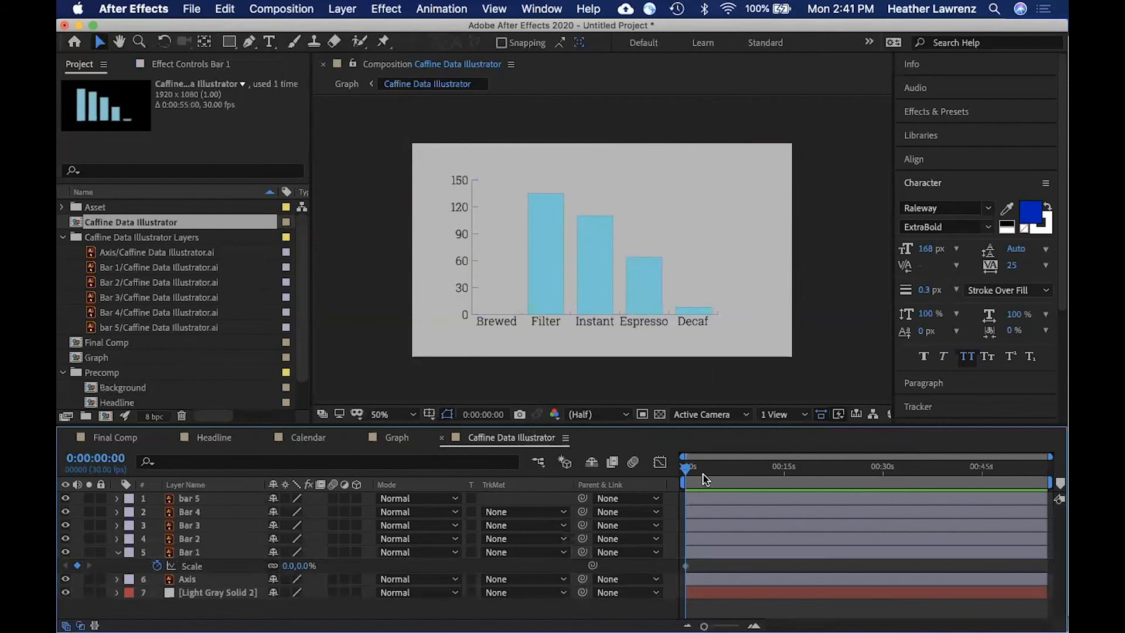
# Step: Add a 100% Scale keyframe to Bar 1 at 0:00:02:16 and scrub the animation
pyautogui.moveTo(685, 470); pyautogui.dragTo(702, 470)
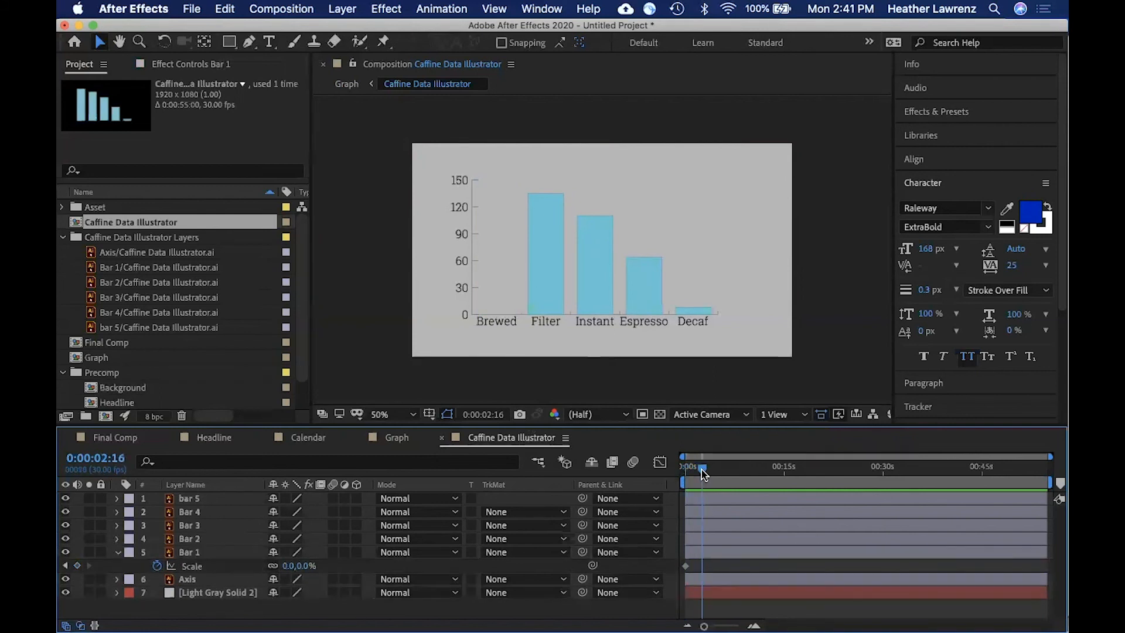
pyautogui.click(283, 566)
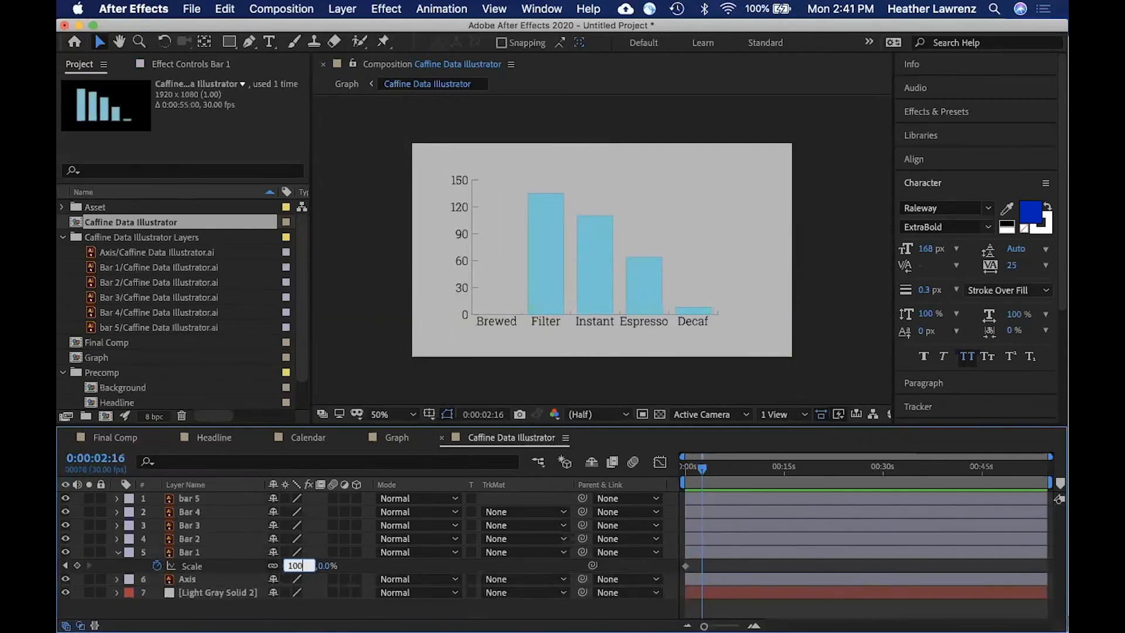
pyautogui.press('Return')
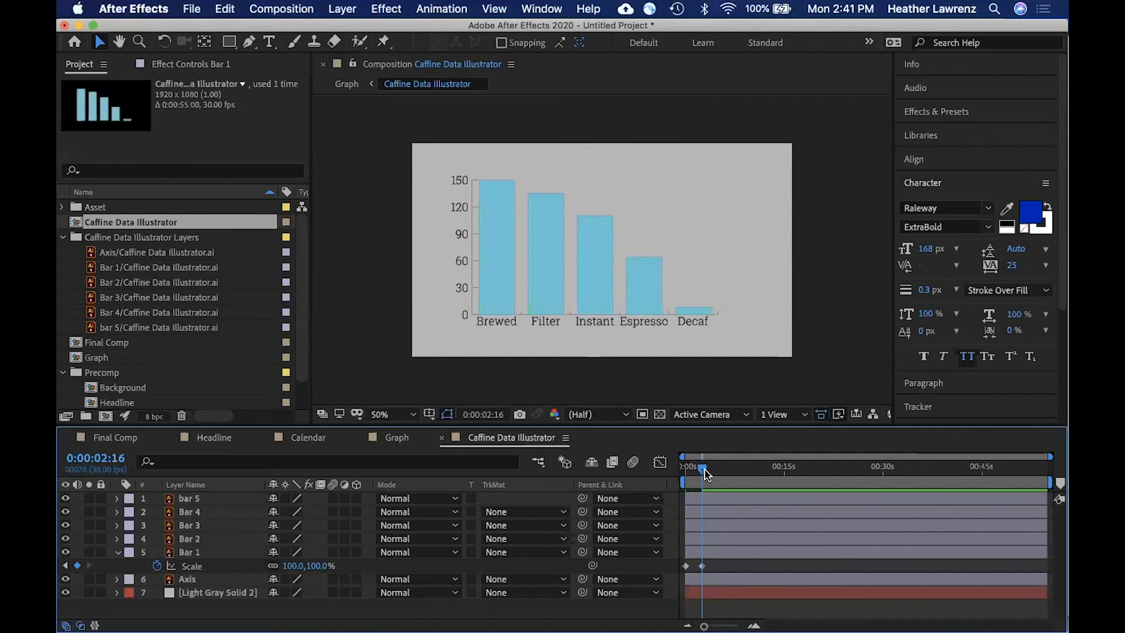
pyautogui.moveTo(702, 472)
pyautogui.mouseDown()
pyautogui.moveTo(683, 473)
pyautogui.moveTo(704, 473)
pyautogui.mouseUp()
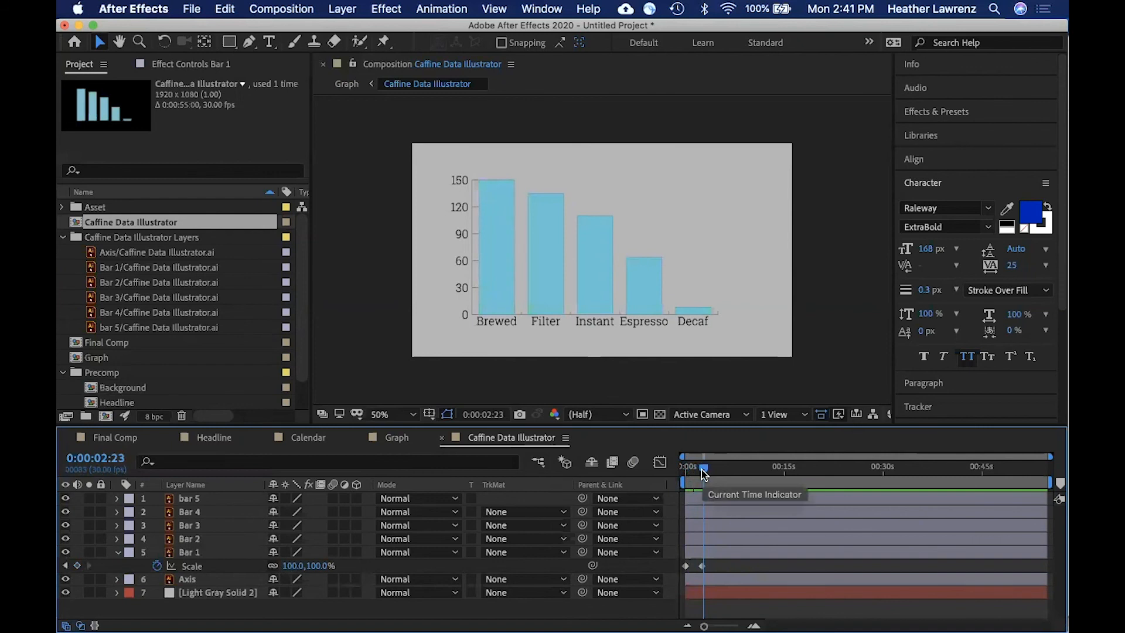
# Step: Undo the Scale keyframes on Bar 1 so that its Scale is no longer animated
pyautogui.press('super+z')
pyautogui.press('super+z')
pyautogui.press('super+z')
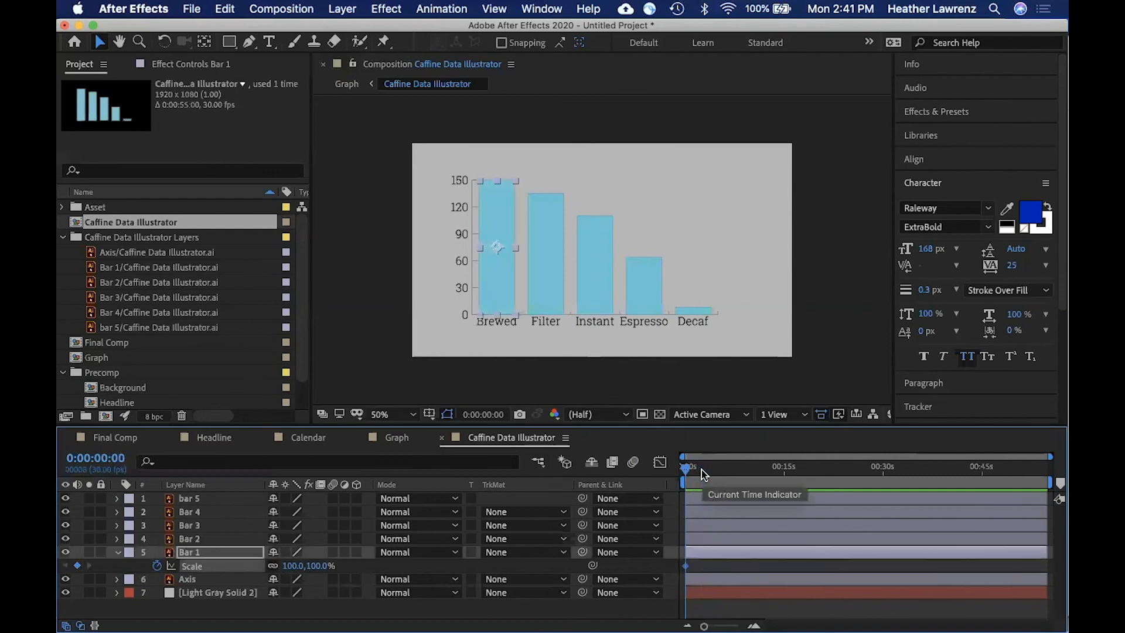
pyautogui.press('super+z')
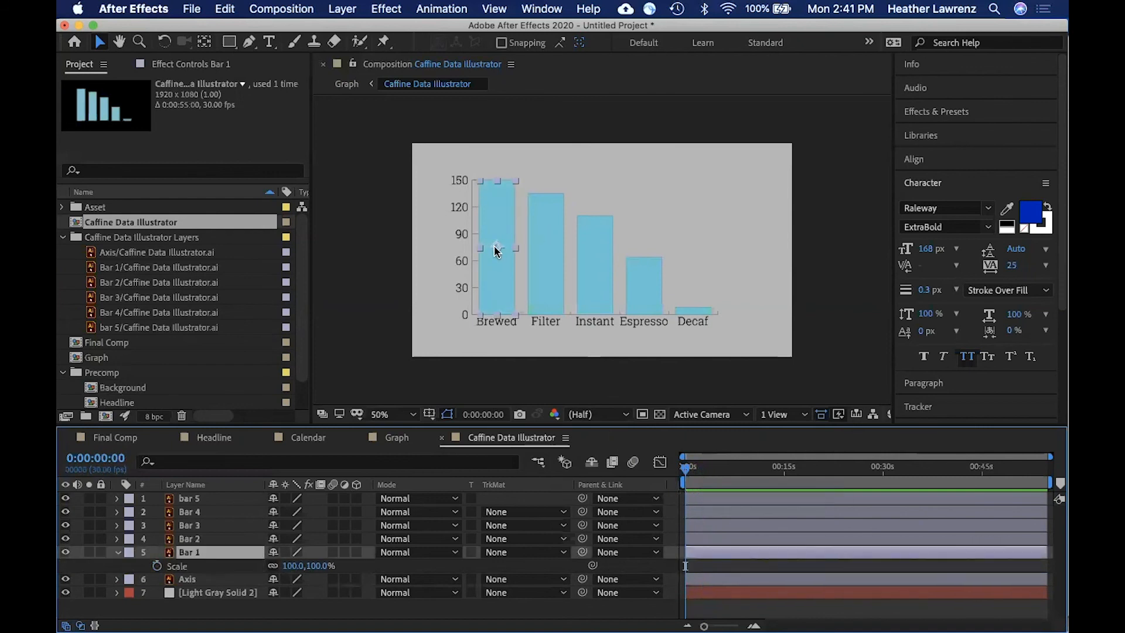
# Step: Move the anchor point of each of the five bars down to the bar's base with the Pan Behind tool
pyautogui.click(206, 44)
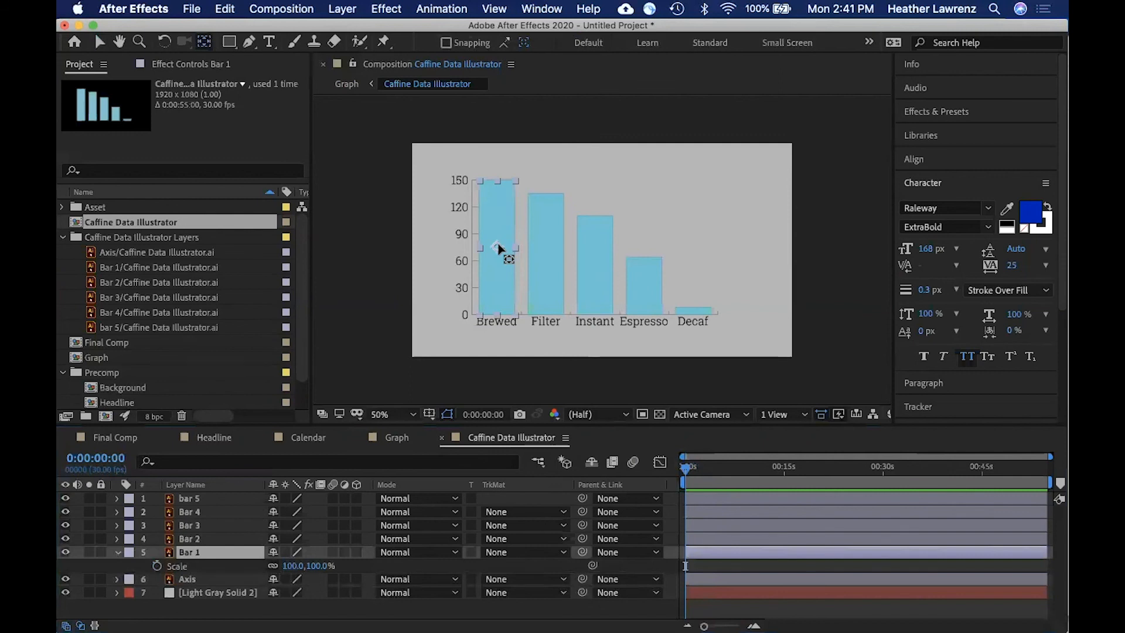
pyautogui.click(499, 249)
pyautogui.moveTo(498, 249); pyautogui.dragTo(496, 307)
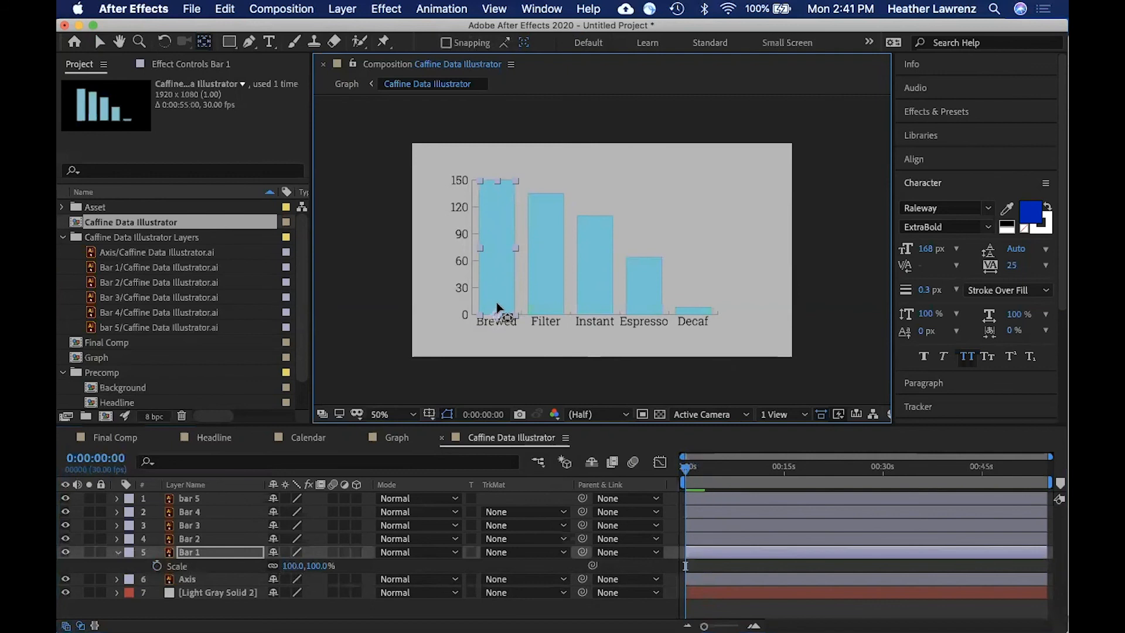
pyautogui.click(541, 262)
pyautogui.moveTo(545, 257); pyautogui.dragTo(546, 305)
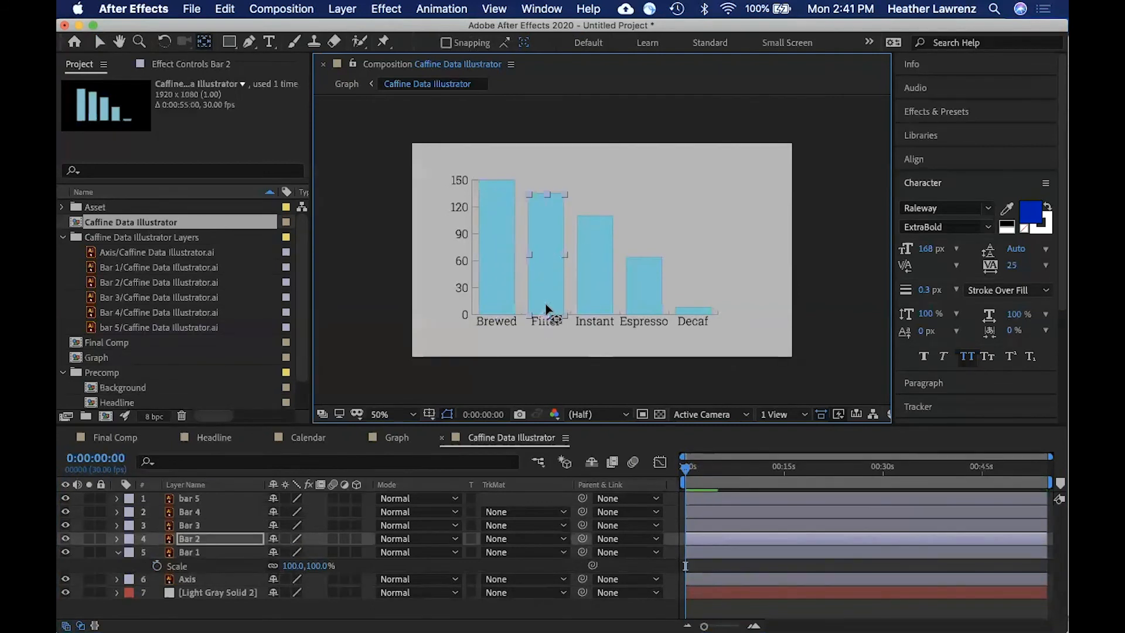
pyautogui.click(596, 256)
pyautogui.moveTo(594, 265); pyautogui.dragTo(594, 313)
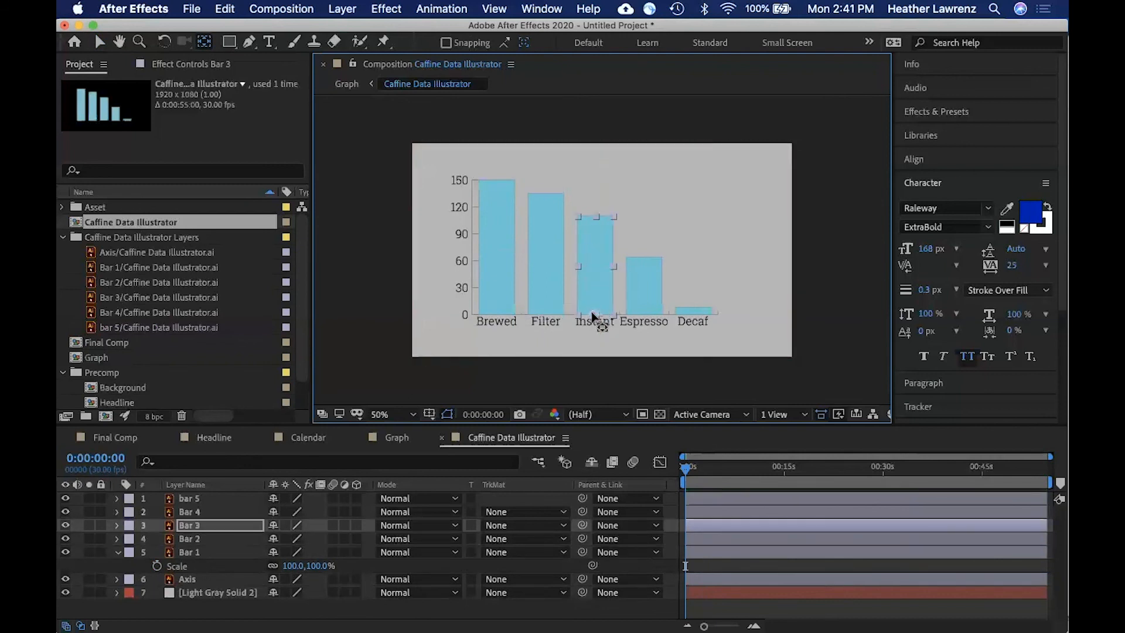
pyautogui.click(649, 293)
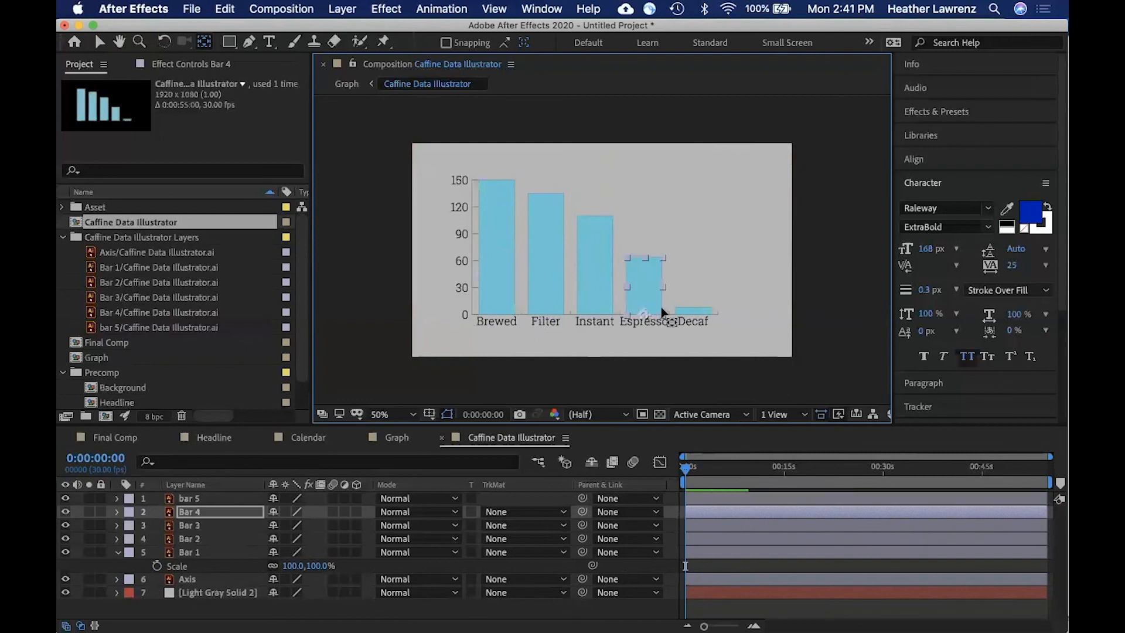
pyautogui.click(692, 314)
pyautogui.moveTo(690, 311); pyautogui.dragTo(688, 315)
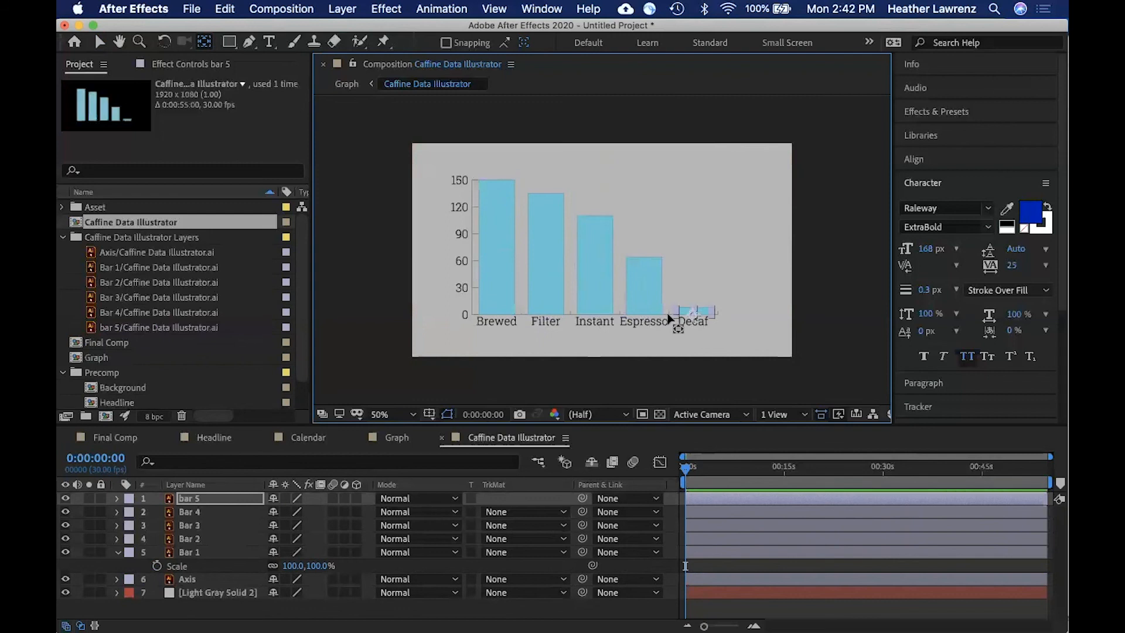
# Step: Try animating Bar 1's proportional Scale from 0% at 0:00:00:00 to 100% at 0:00:02:05 and scrub the result
pyautogui.click(157, 566)
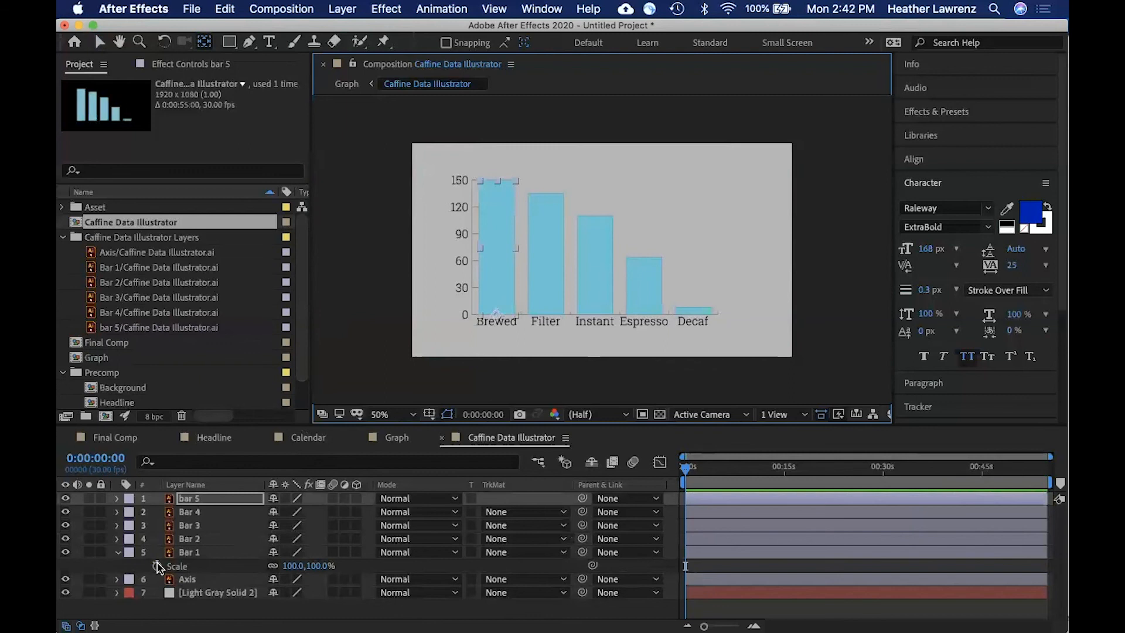
pyautogui.click(293, 566)
pyautogui.write('0')
pyautogui.click(369, 564)
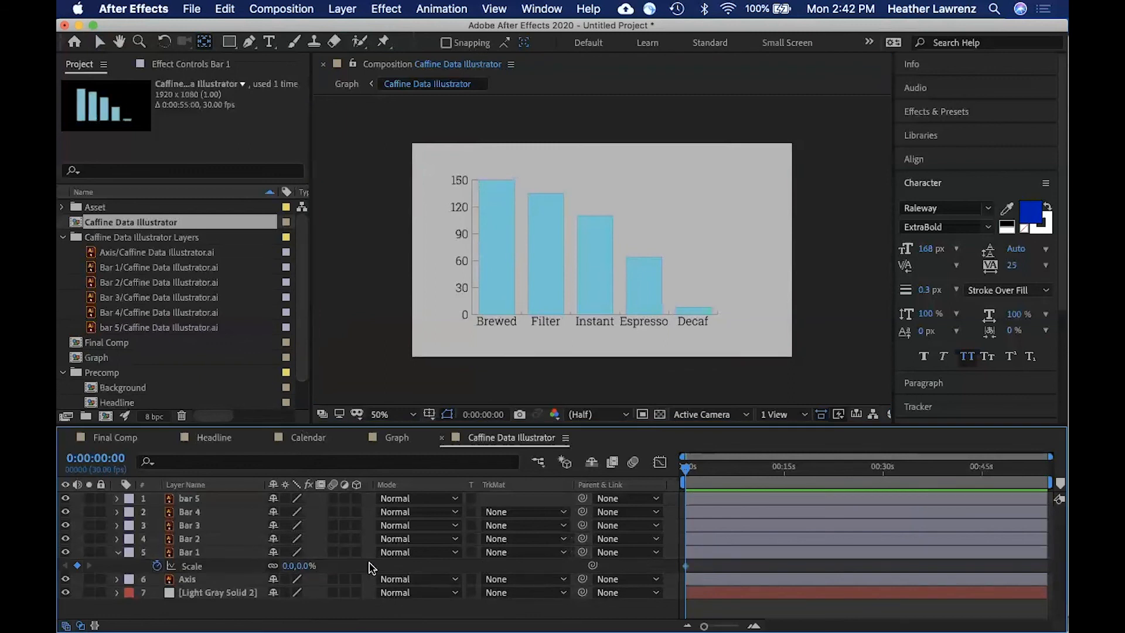
pyautogui.moveTo(686, 470); pyautogui.dragTo(700, 472)
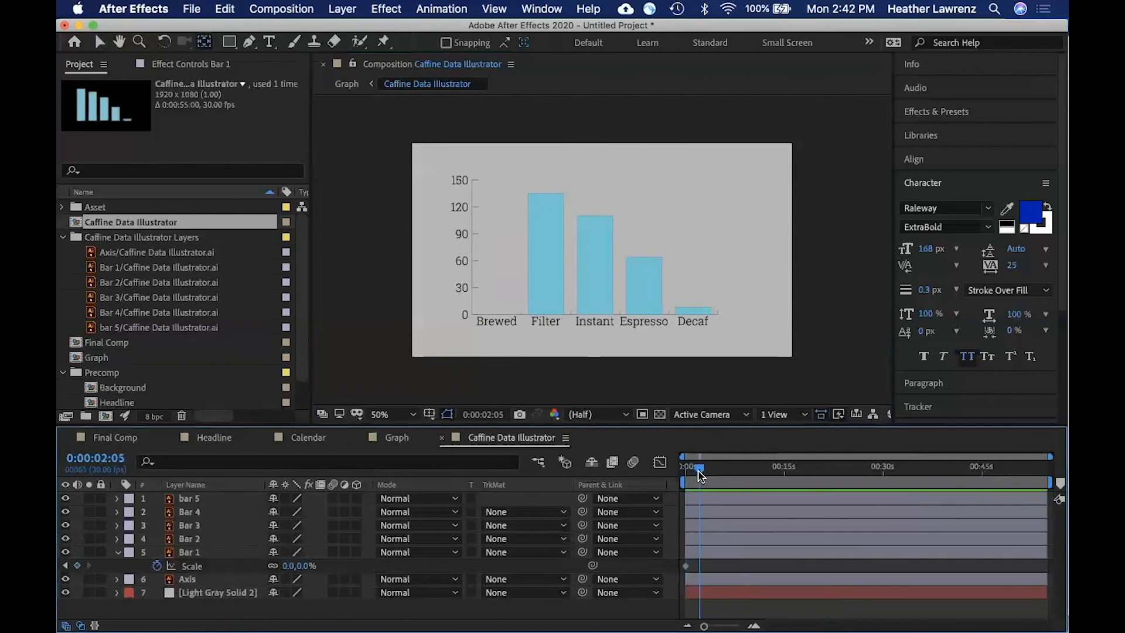
pyautogui.click(290, 567)
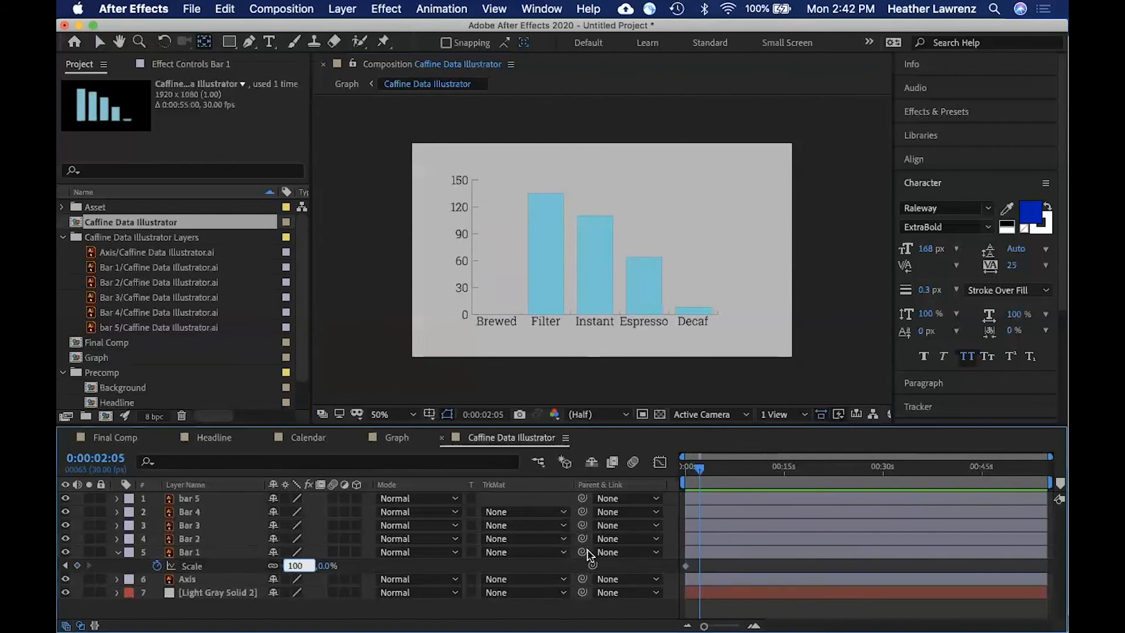
pyautogui.press('Return')
pyautogui.moveTo(698, 470)
pyautogui.mouseDown()
pyautogui.moveTo(688, 473)
pyautogui.moveTo(702, 472)
pyautogui.mouseUp()
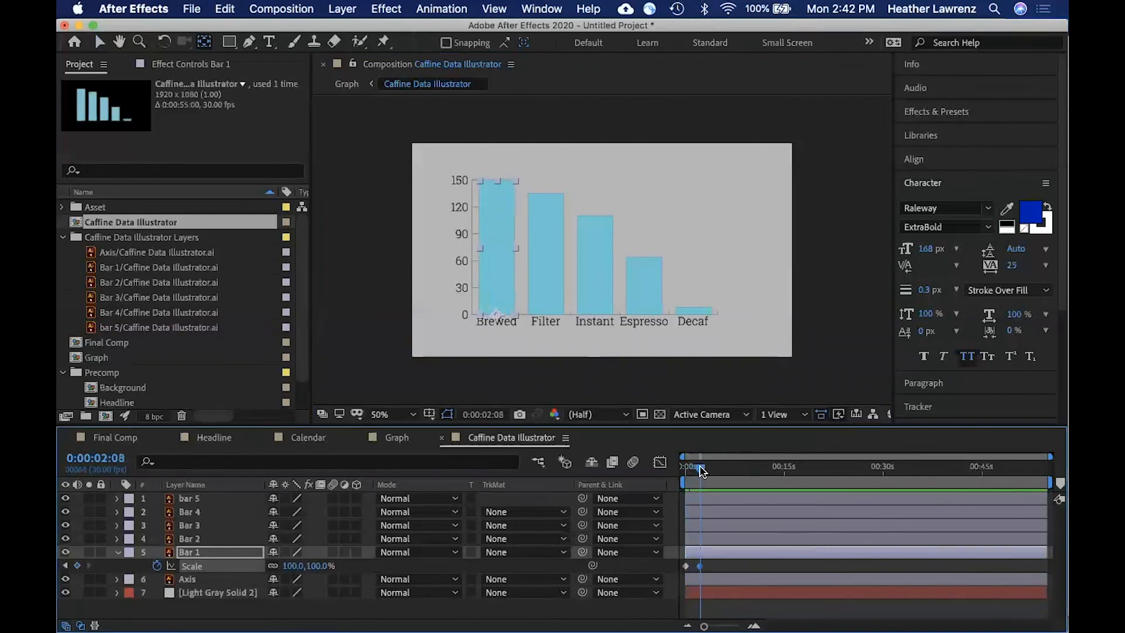
# Step: Undo the proportional Scale animation on Bar 1
pyautogui.press('super+z')
pyautogui.press('super+z')
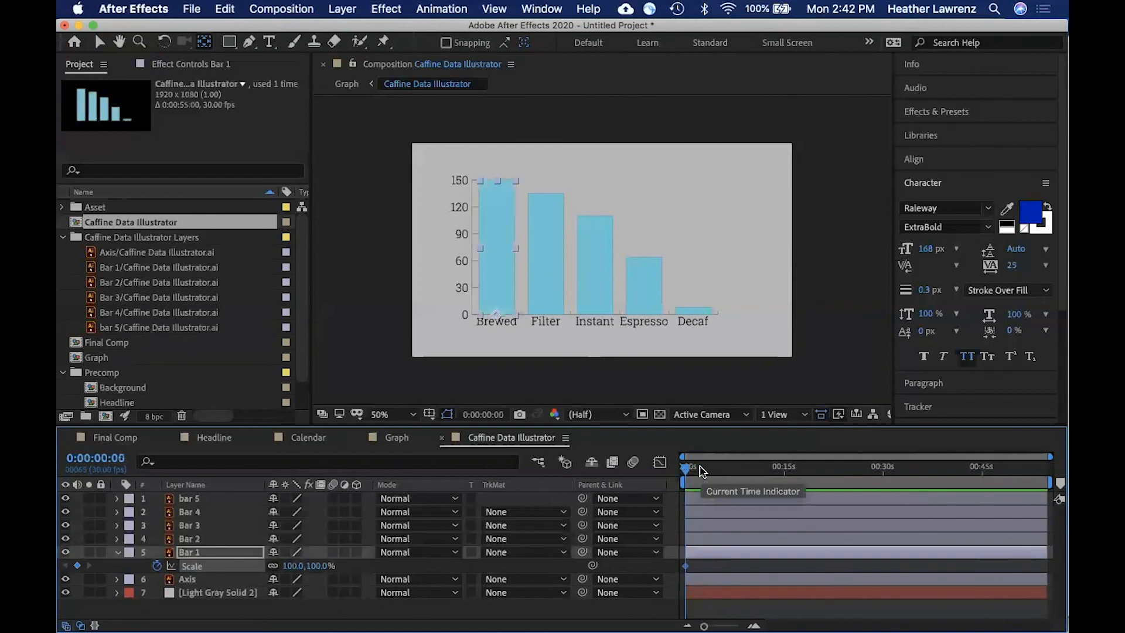
pyautogui.press('super+z')
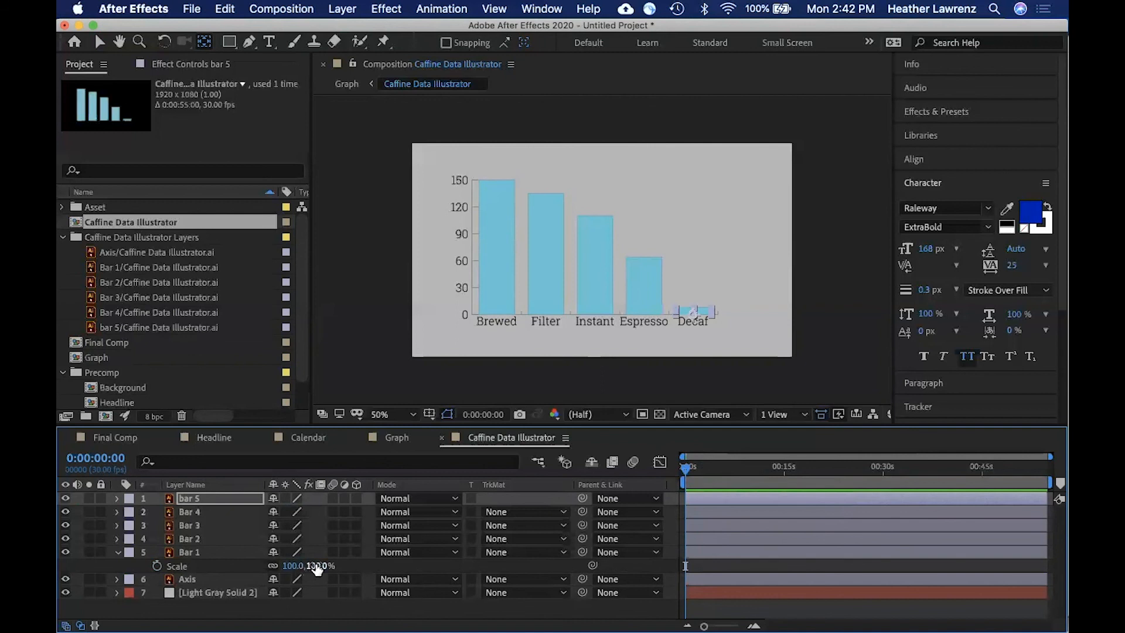
# Step: Unlink Bar 1's Scale proportions and start a Scale animation at 0:00:00:00 with the vertical scale set to 0%
pyautogui.click(272, 566)
pyautogui.click(155, 566)
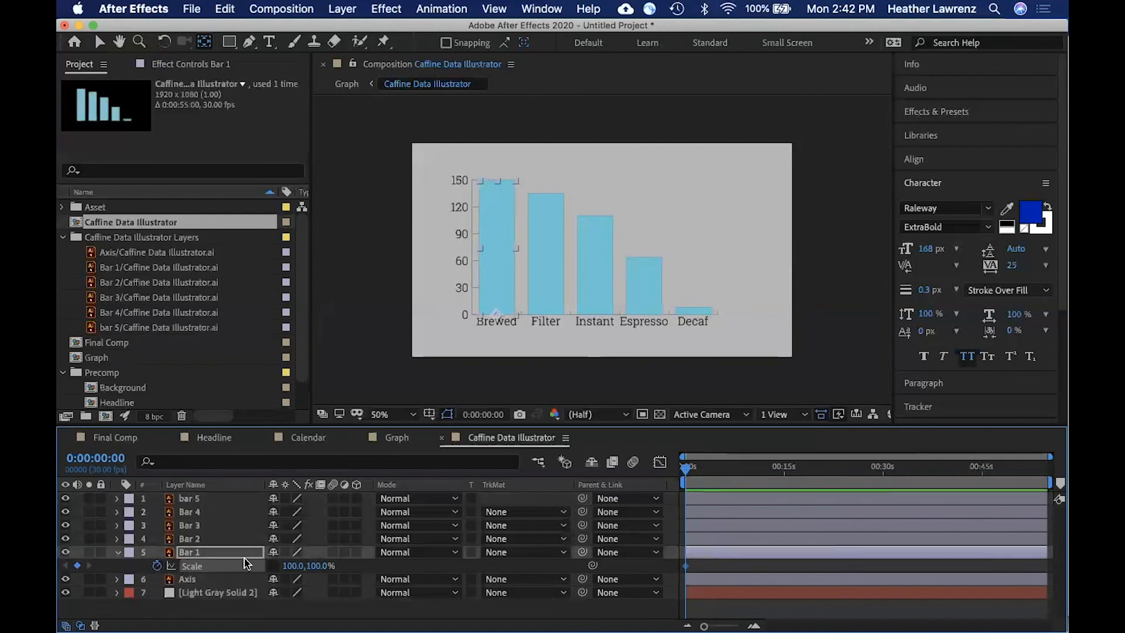
pyautogui.click(320, 565)
pyautogui.write('0')
pyautogui.press('Return')
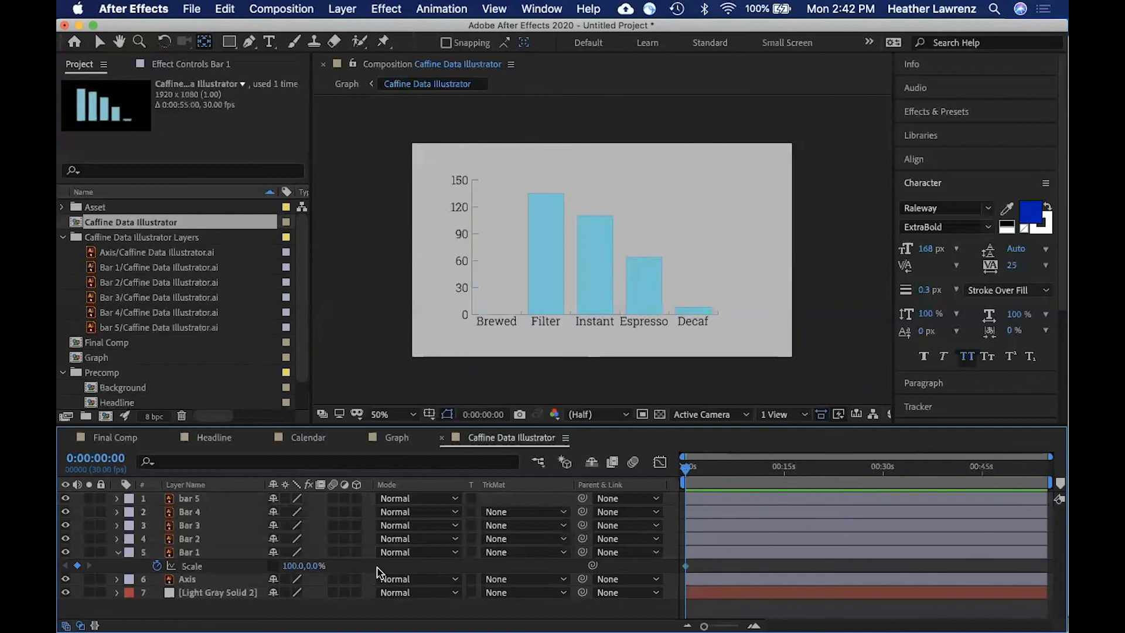
# Step: Add a Scale keyframe to Bar 1 at 0:00:02:05 with the vertical scale set to 100%
pyautogui.moveTo(689, 471); pyautogui.dragTo(700, 473)
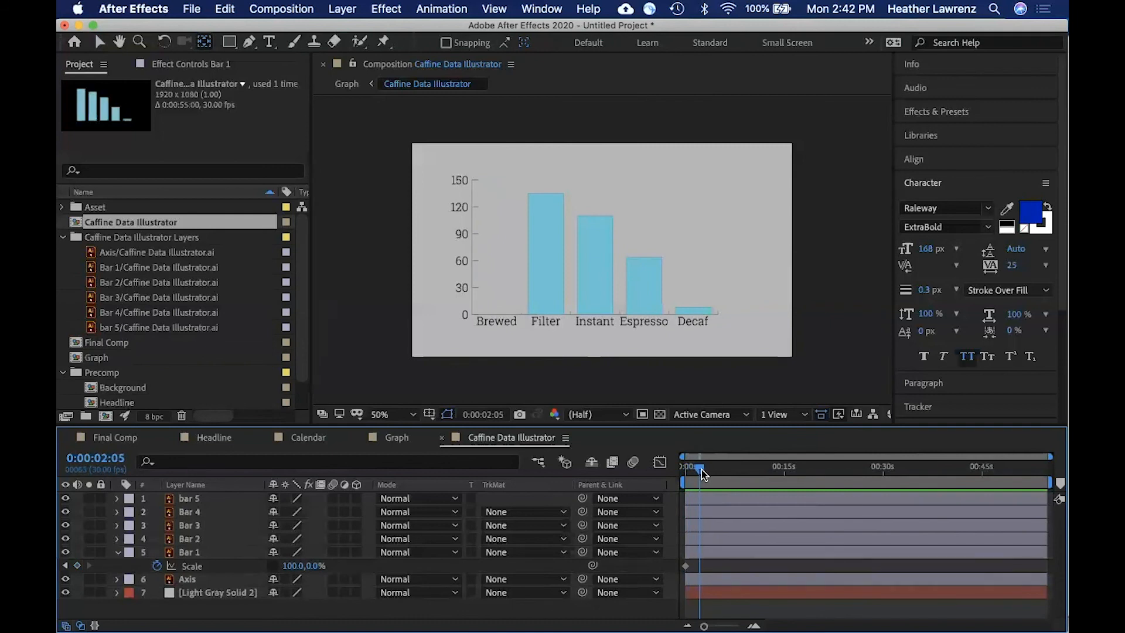
pyautogui.click(315, 566)
pyautogui.write('100')
pyautogui.press('Return')
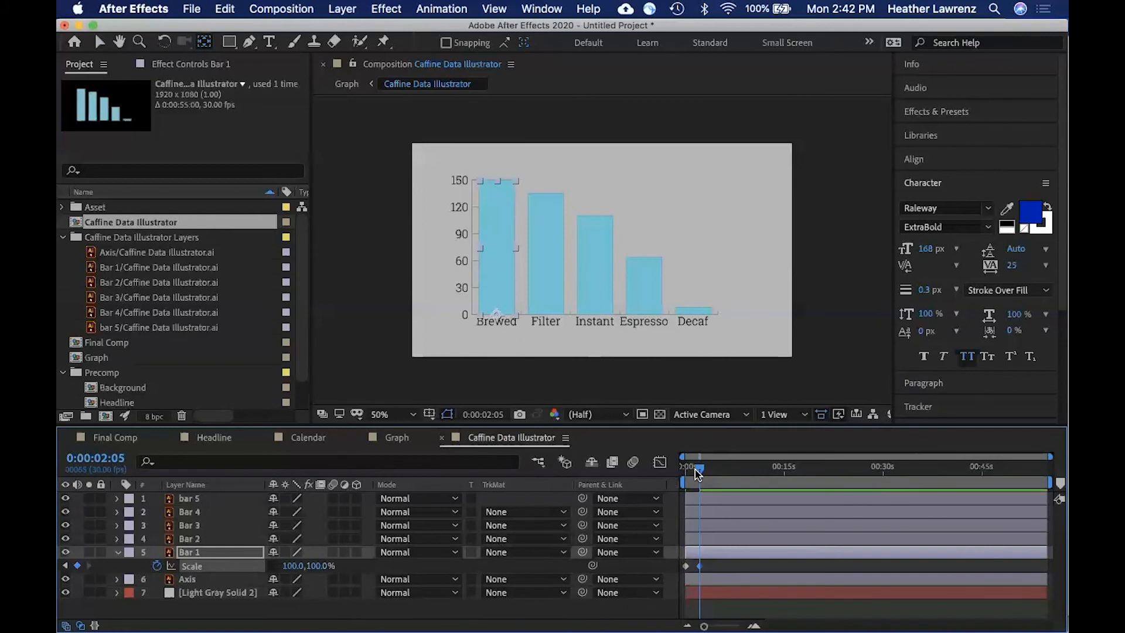
pyautogui.moveTo(700, 472)
pyautogui.mouseDown()
pyautogui.moveTo(683, 472)
pyautogui.moveTo(703, 476)
pyautogui.mouseUp()
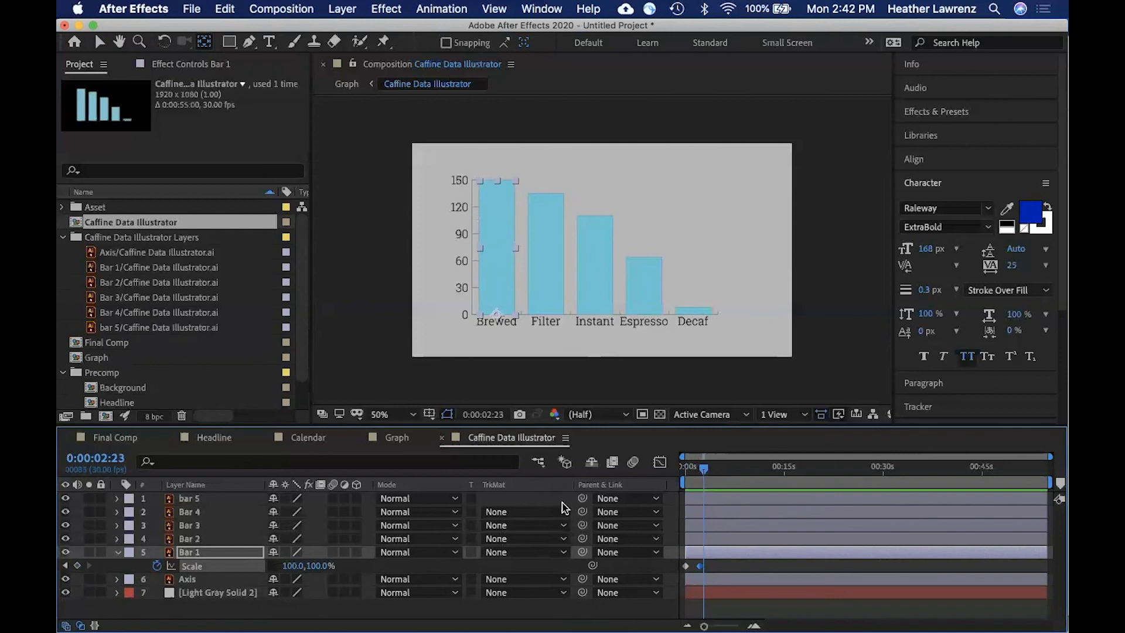
# Step: Copy Bar 1's two Scale keyframes and paste them onto Bar 2, Bar 3, Bar 4 and bar 5 at 0:00:02:23
pyautogui.click(720, 568)
pyautogui.moveTo(718, 564); pyautogui.dragTo(671, 564)
pyautogui.click(229, 540)
pyautogui.press('cmd+v')
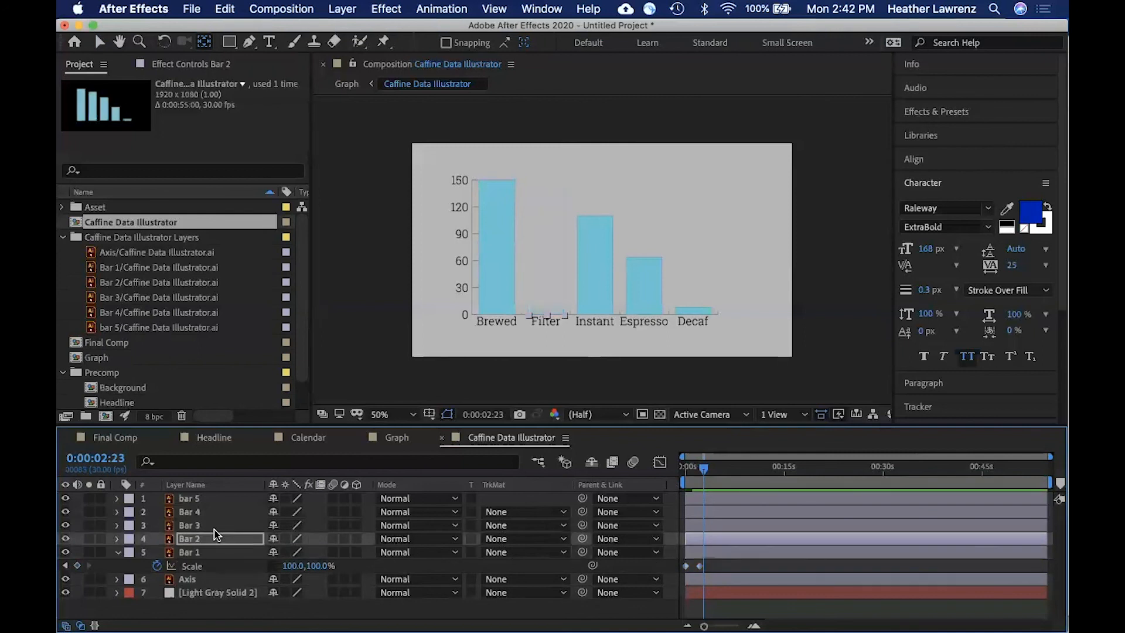
pyautogui.click(212, 526)
pyautogui.press('cmd+v')
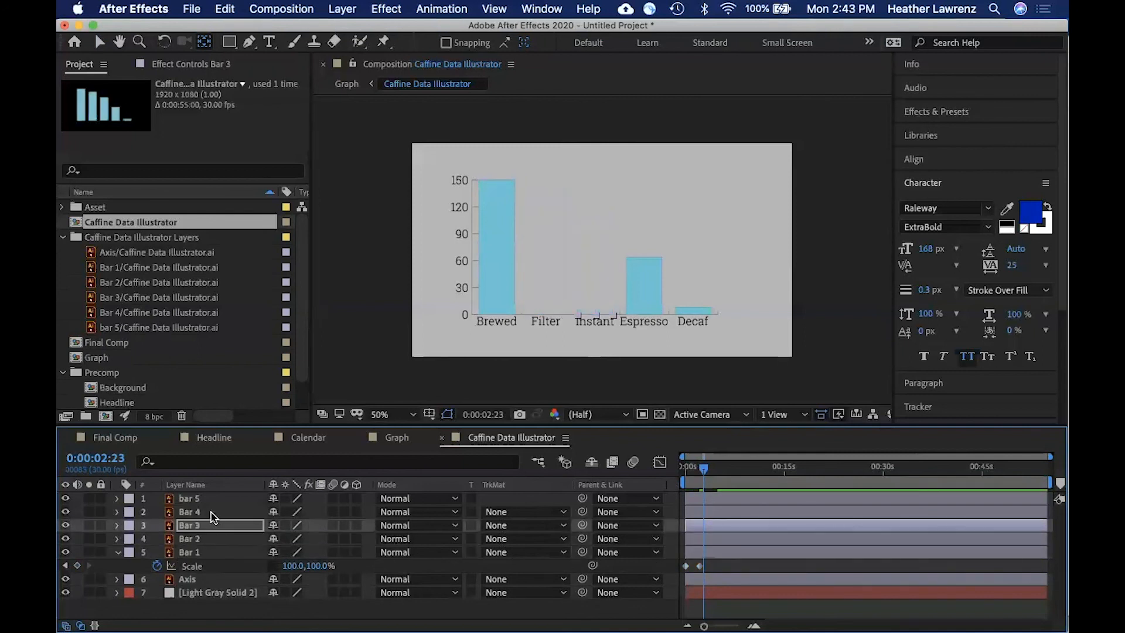
pyautogui.click(212, 511)
pyautogui.press('cmd+v')
pyautogui.click(214, 499)
pyautogui.press('super+v')
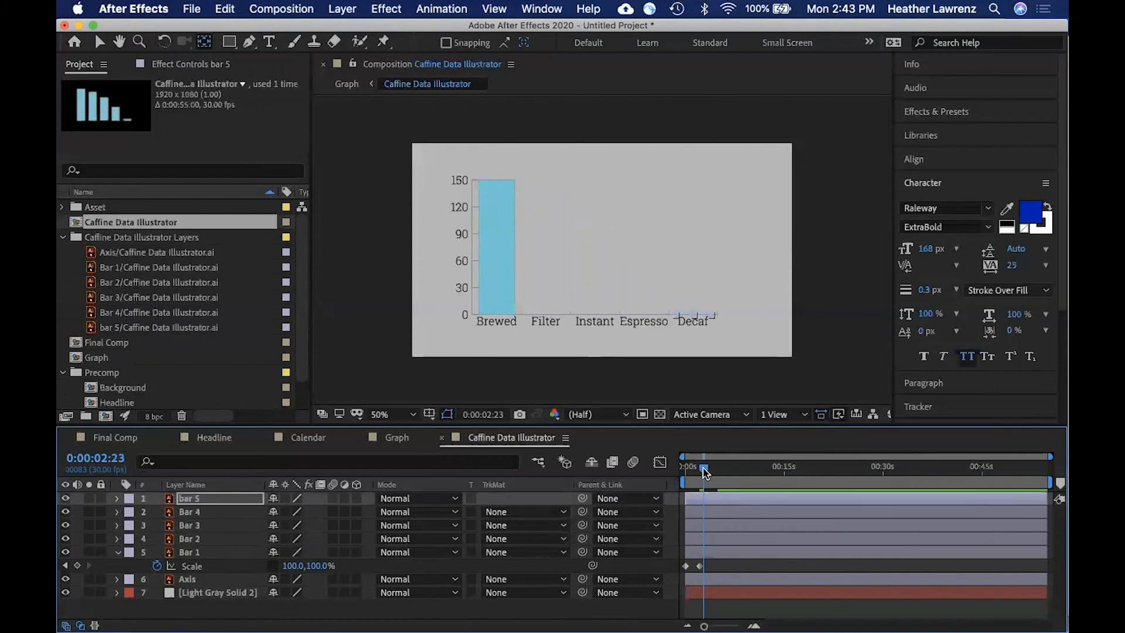
# Step: Play the composition from the beginning to preview the bars growing, then stop playback
pyautogui.moveTo(704, 473); pyautogui.dragTo(680, 469)
pyautogui.press('space')
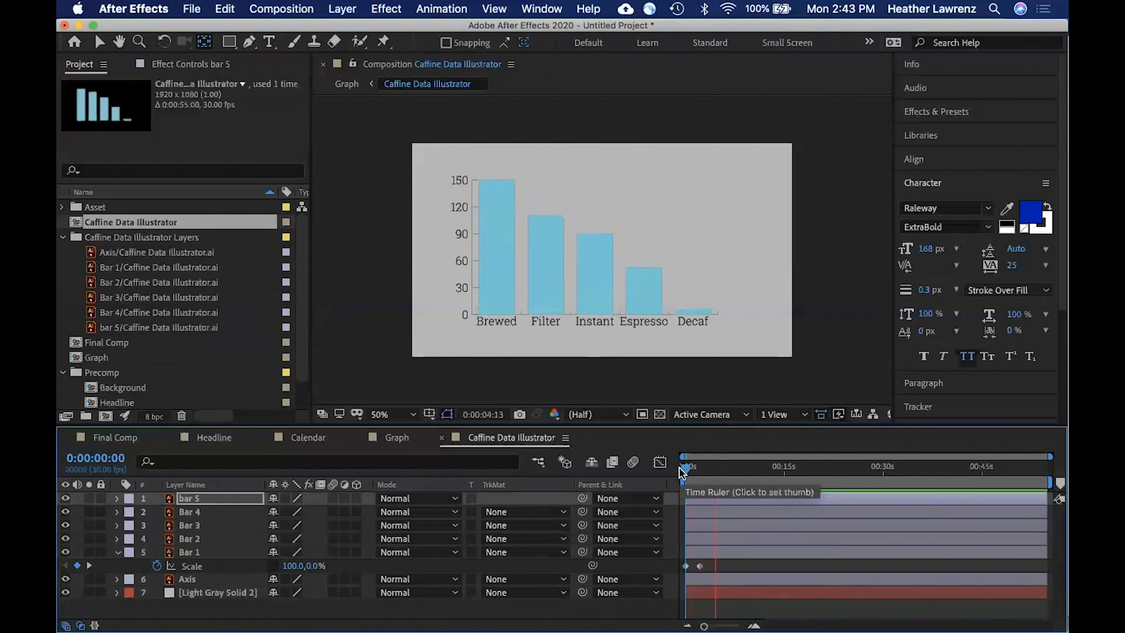
pyautogui.press('space')
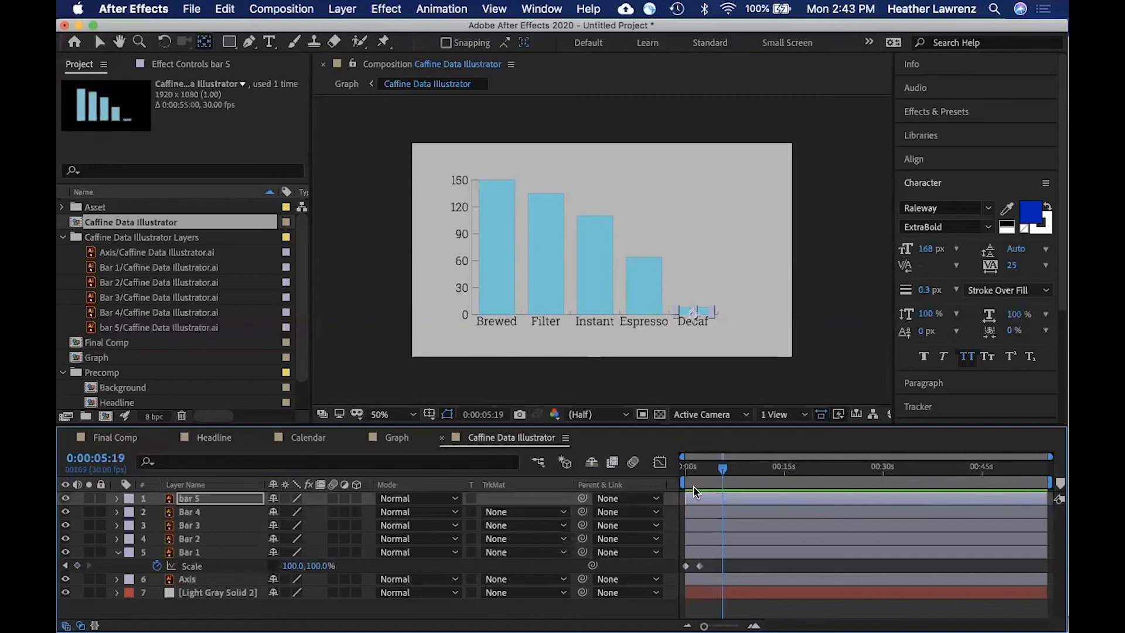
# Step: Sequence the bar layers in order from Bar 1 to bar 5 with a 0:00:04:00 overlap and transition off, and scrub back to 0:00:02:01
pyautogui.click(225, 553)
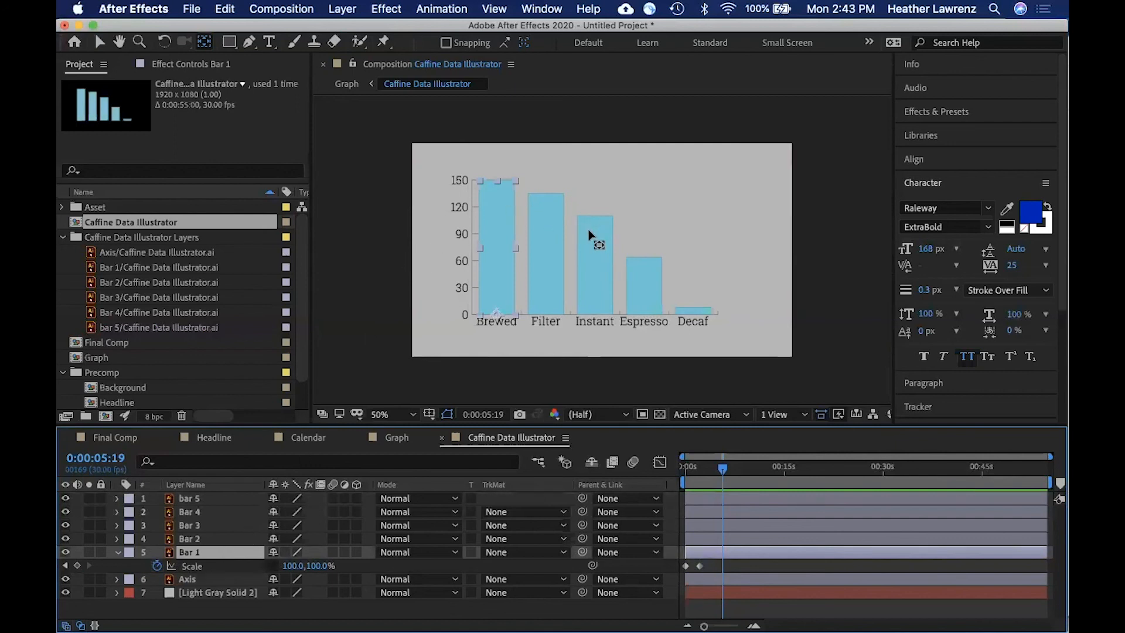
pyautogui.keyDown('shift'); pyautogui.click(216, 538); pyautogui.keyUp('shift')
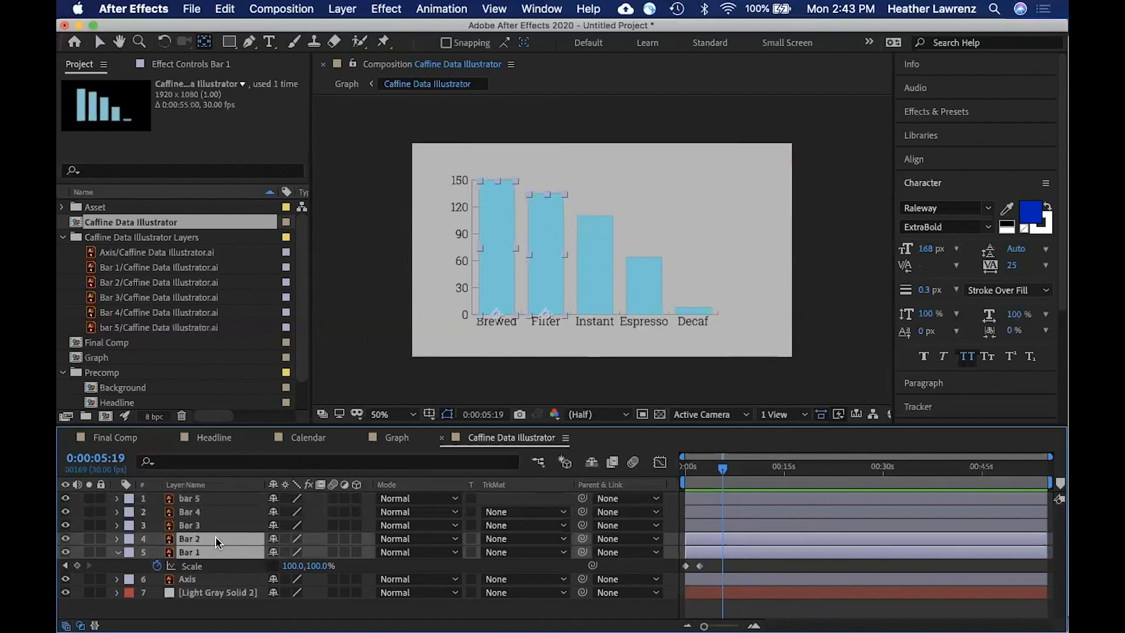
pyautogui.keyDown('shift'); pyautogui.click(217, 525); pyautogui.keyUp('shift')
pyautogui.keyDown('shift'); pyautogui.click(217, 514); pyautogui.keyUp('shift')
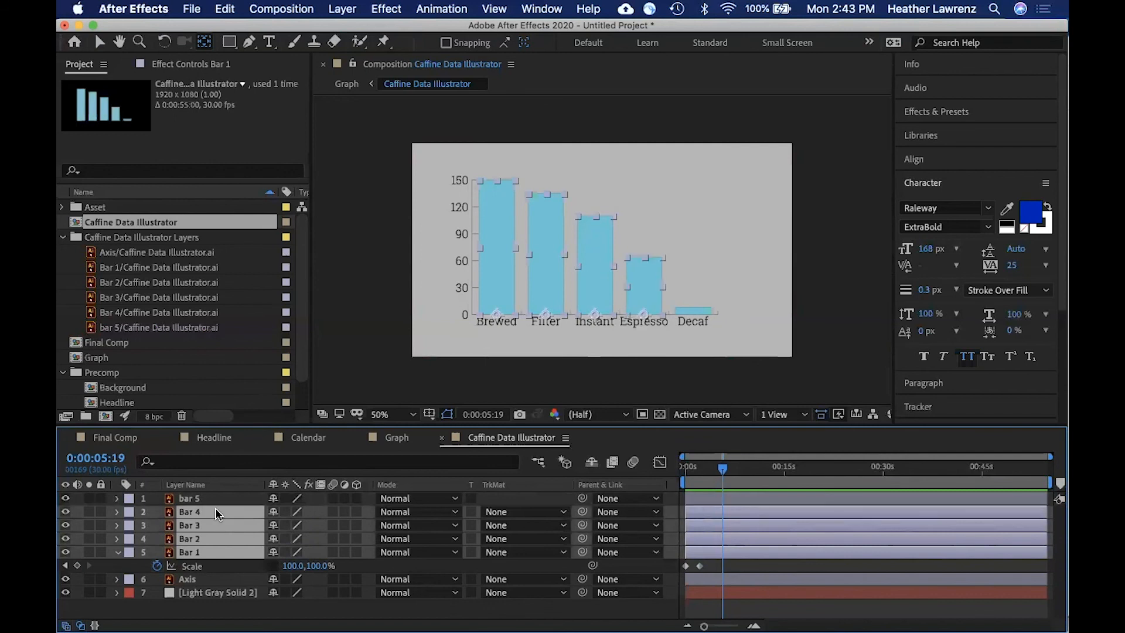
pyautogui.keyDown('shift'); pyautogui.click(217, 499); pyautogui.keyUp('shift')
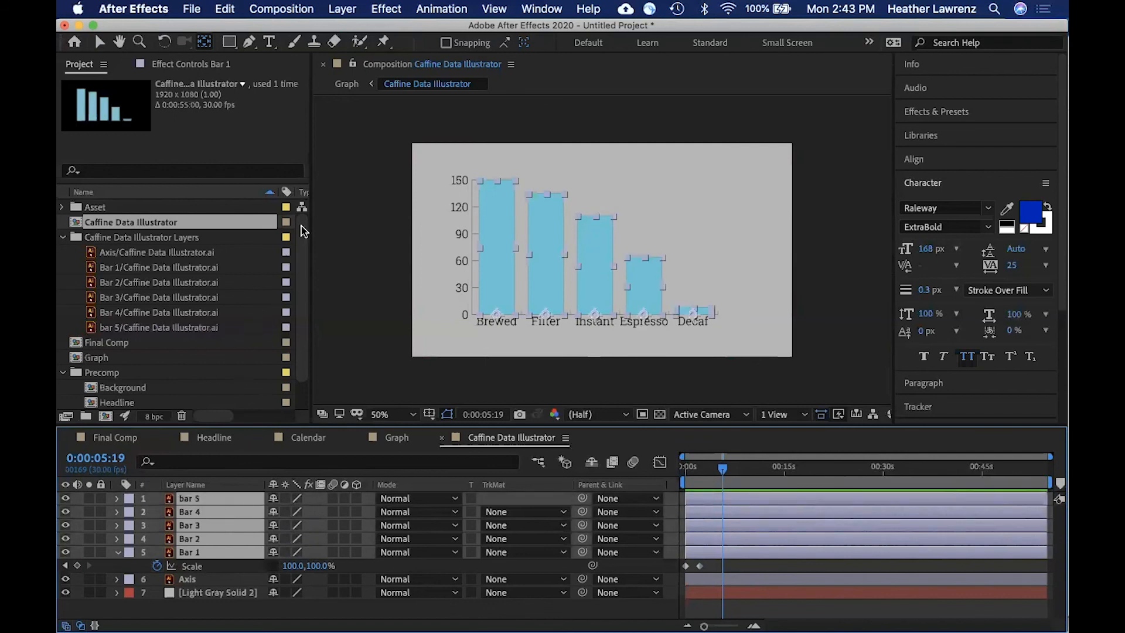
pyautogui.click(438, 9)
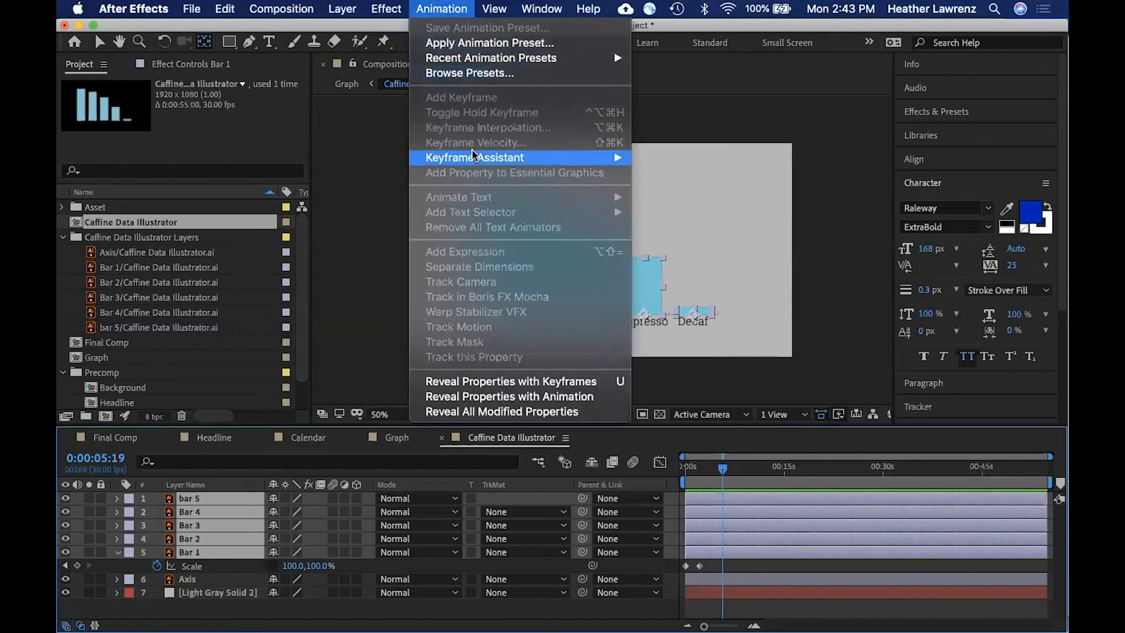
pyautogui.moveTo(474, 156)
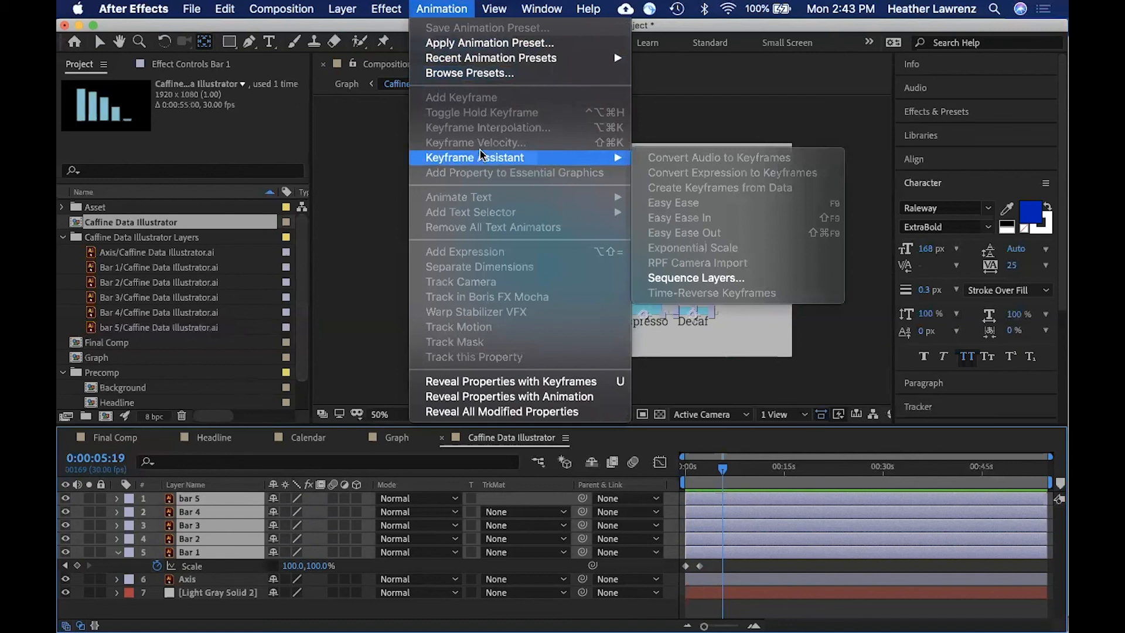
pyautogui.click(677, 278)
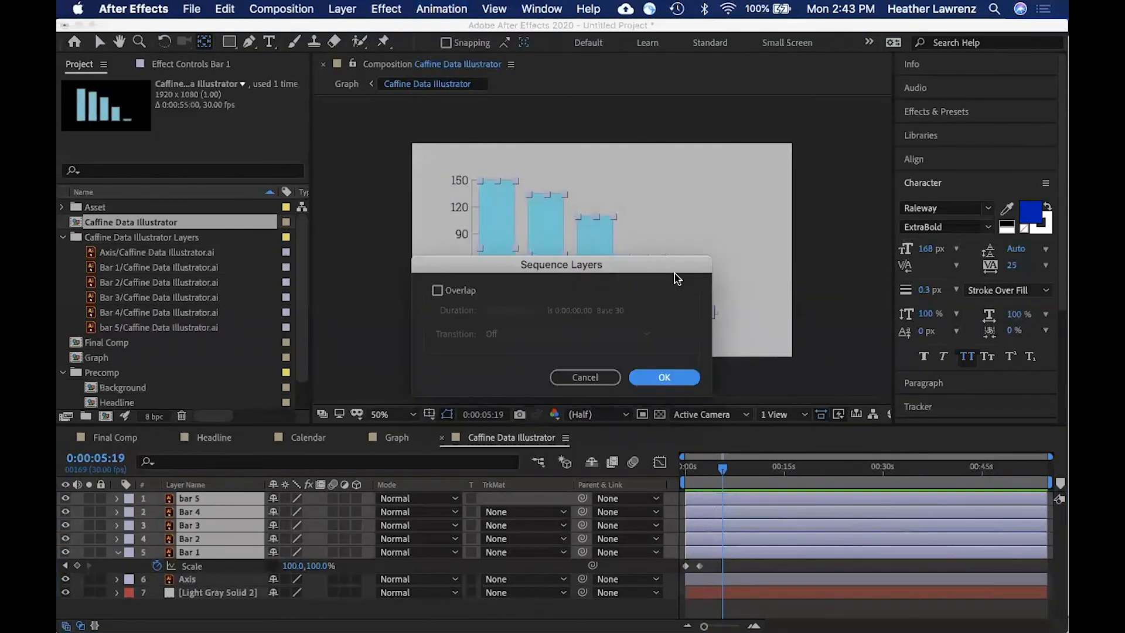
pyautogui.click(437, 290)
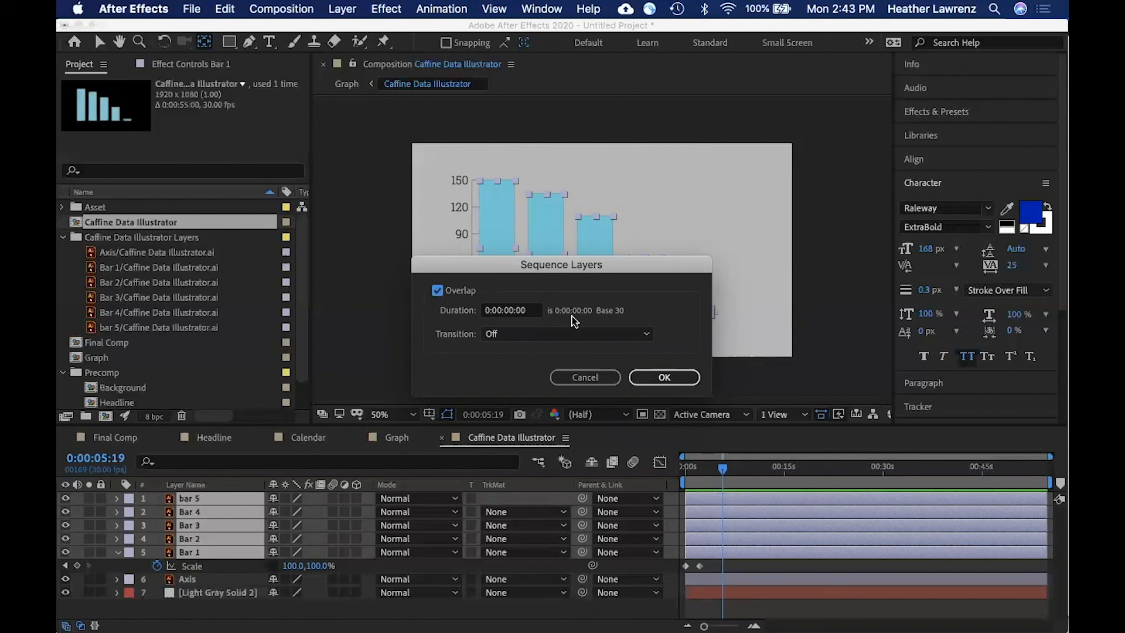
pyautogui.click(513, 311)
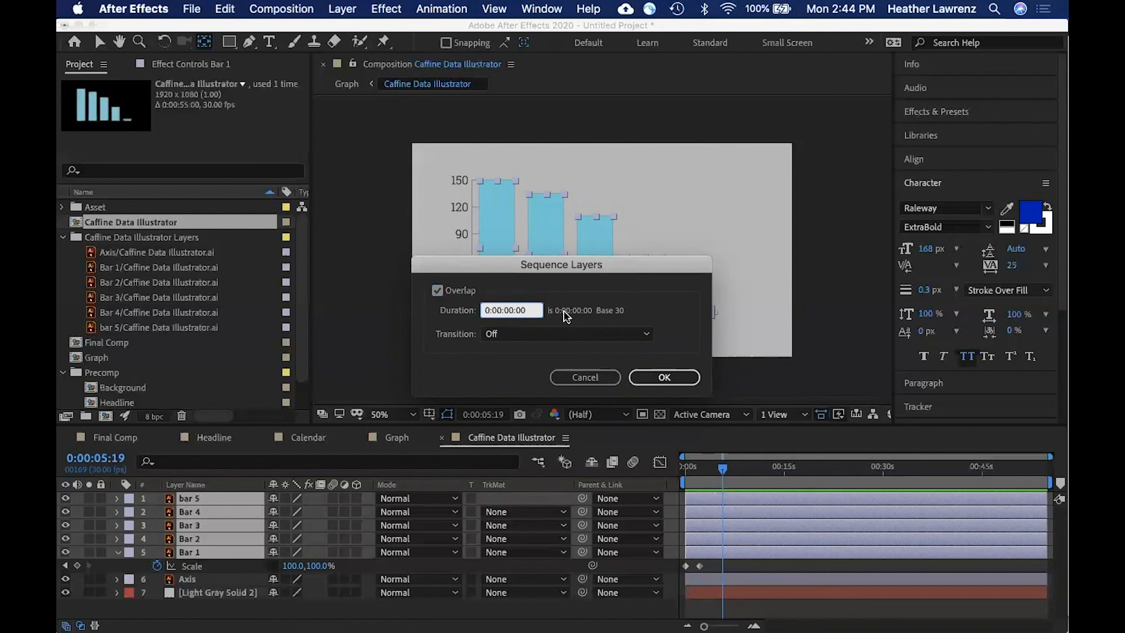
pyautogui.write('4')
pyautogui.click(659, 382)
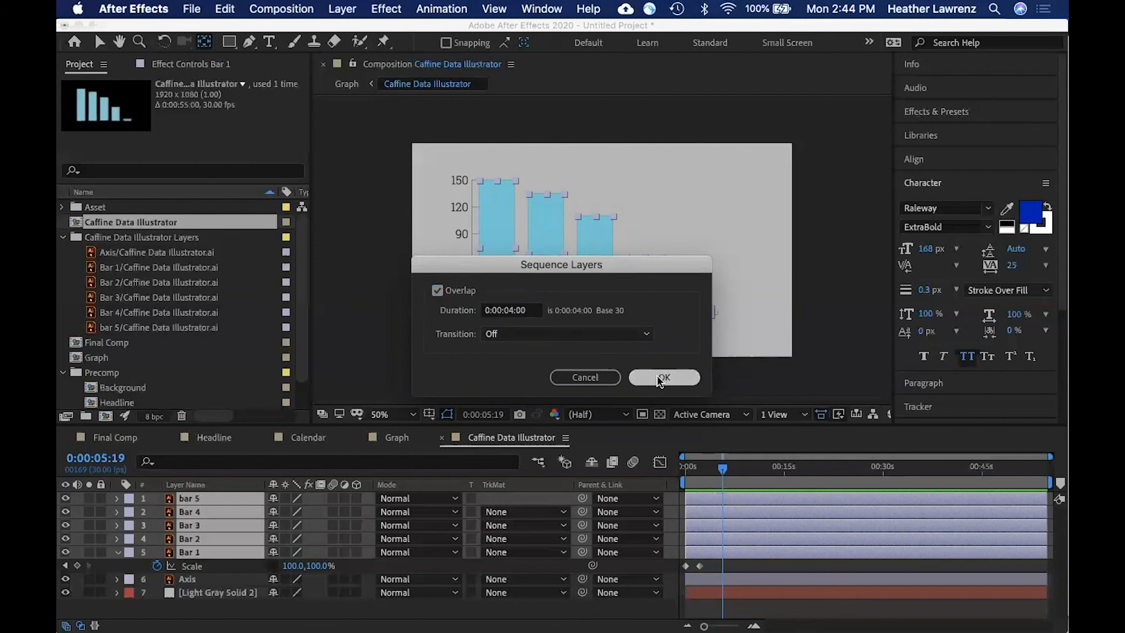
pyautogui.click(661, 379)
pyautogui.moveTo(722, 473); pyautogui.dragTo(697, 473)
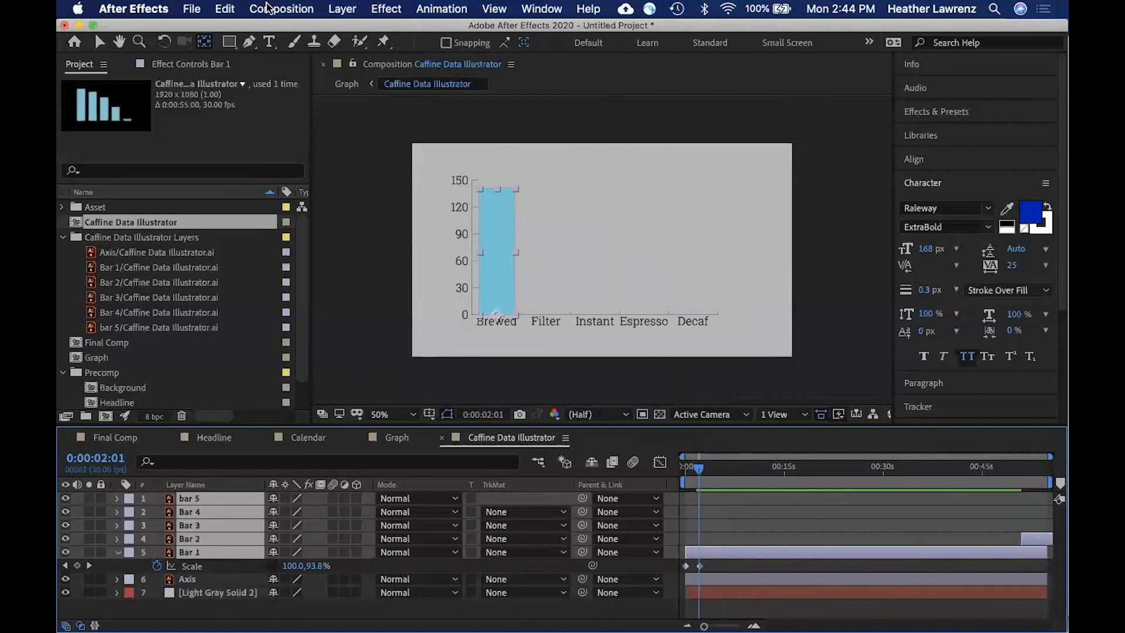
# Step: Try to shorten the duration of the Caffine Data Illustrator composition in its settings
pyautogui.click(266, 9)
pyautogui.click(284, 53)
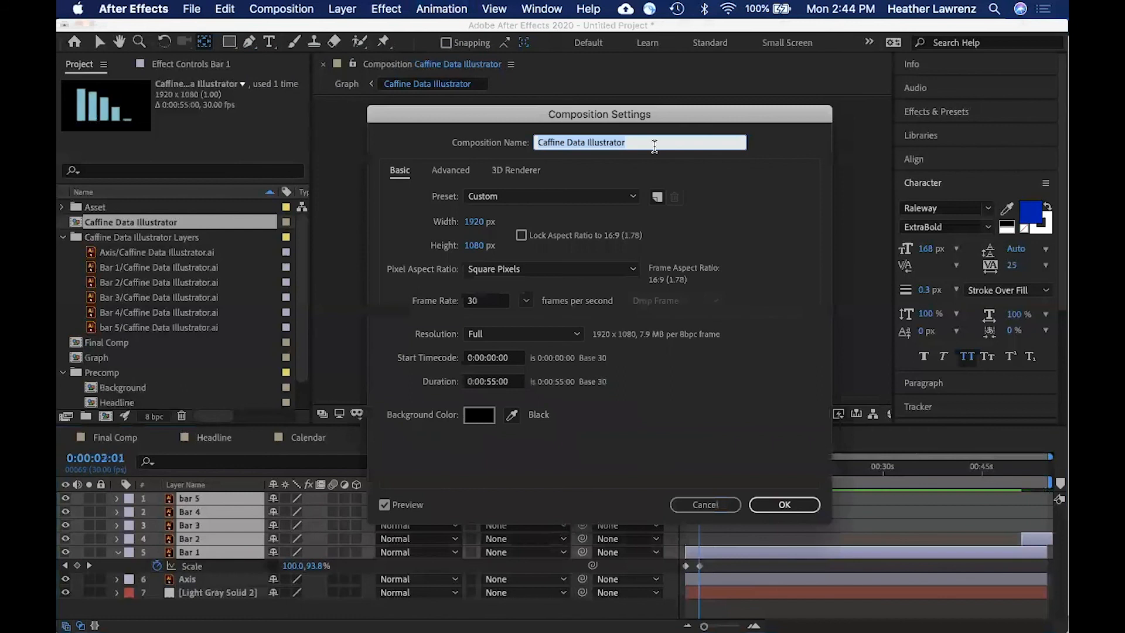
pyautogui.click(497, 382)
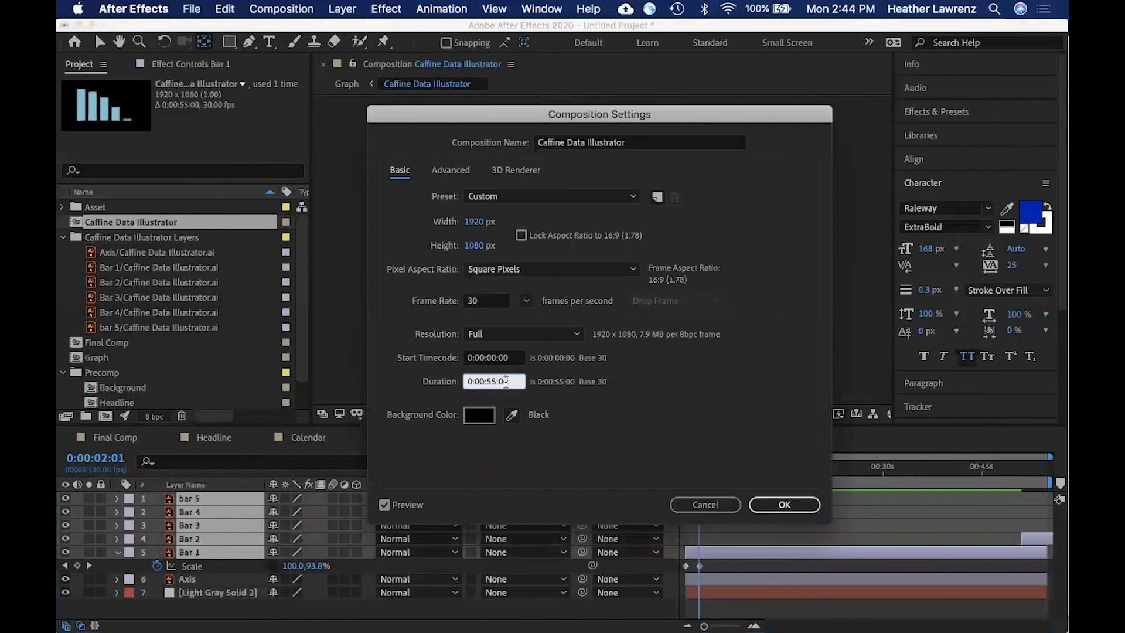
pyautogui.press('Left')
pyautogui.press('Left')
pyautogui.click(784, 504)
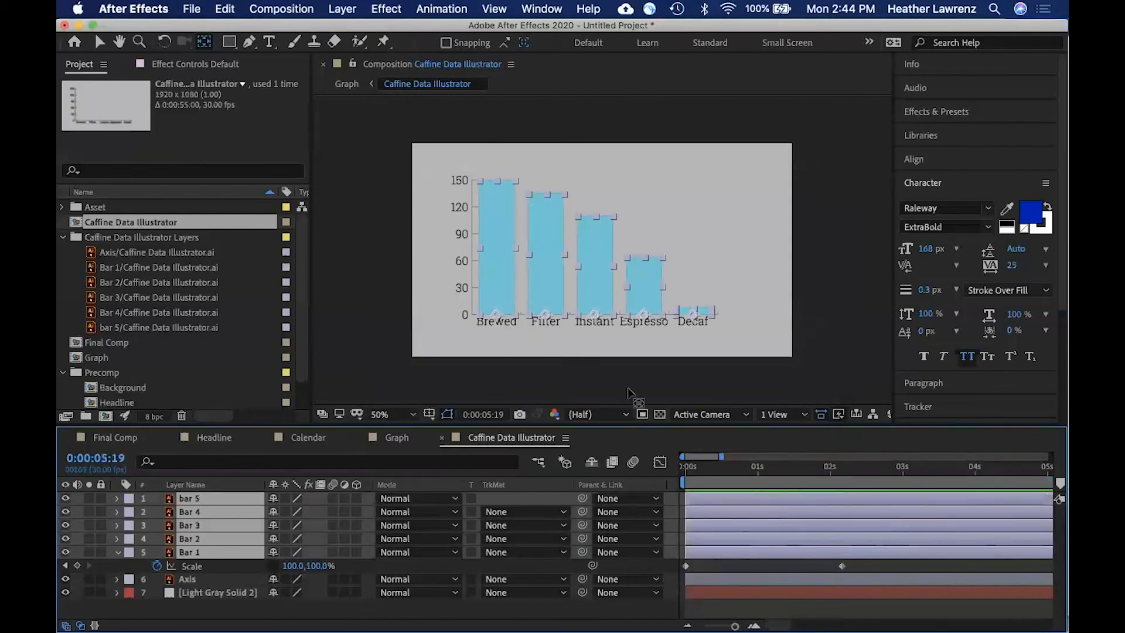
# Step: Set the duration of the Caffine Data Illustrator composition to 0:00:05:00
pyautogui.click(302, 7)
pyautogui.click(293, 53)
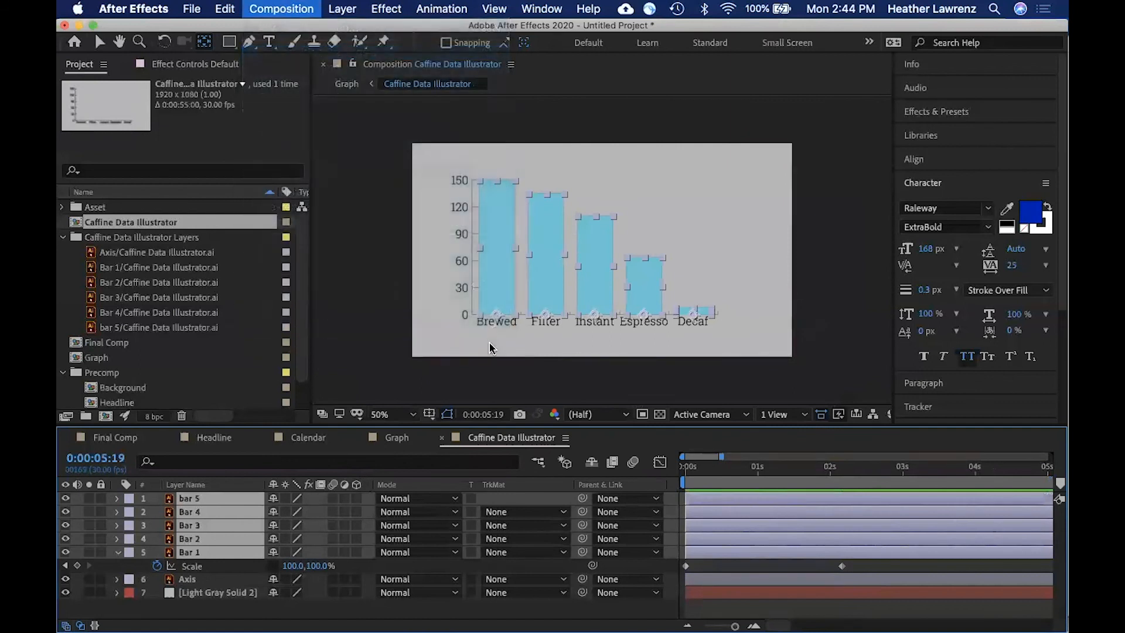
pyautogui.click(494, 382)
pyautogui.press('BackSpace')
pyautogui.click(772, 510)
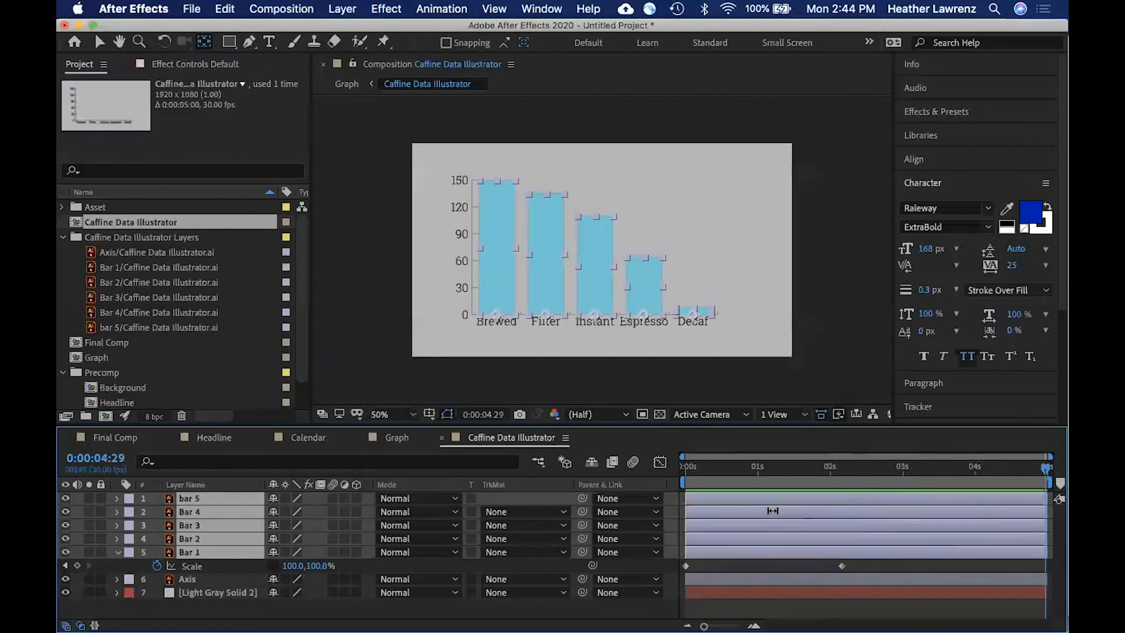
# Step: Move Bar 1's ending Scale keyframe to just past 1 second and align Bar 2's starting Scale keyframe with it
pyautogui.click(840, 567)
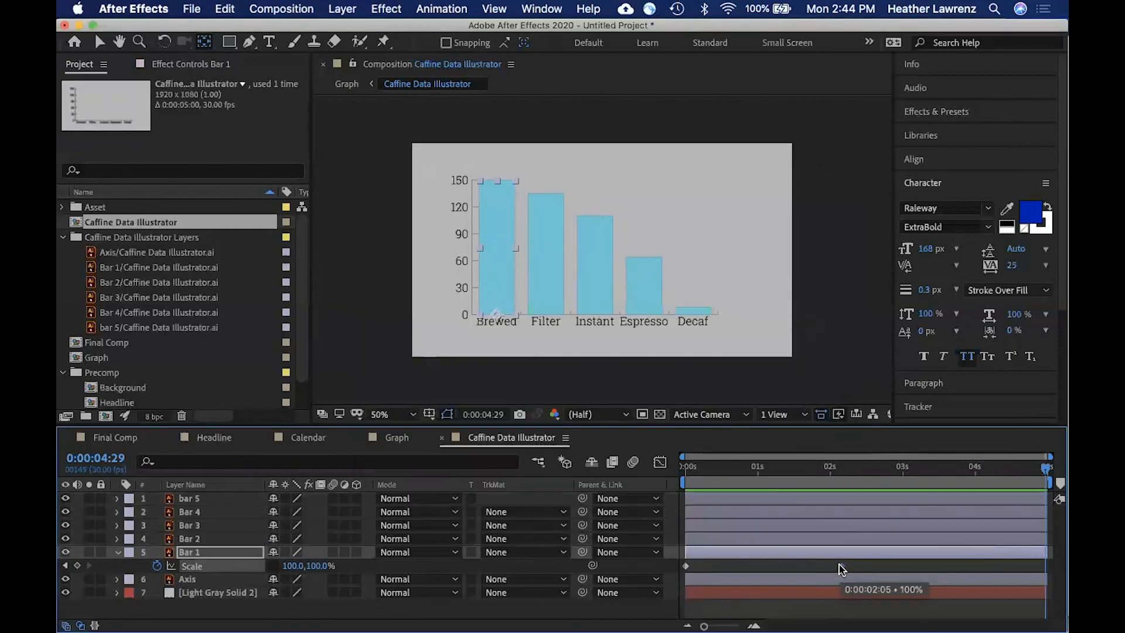
pyautogui.moveTo(837, 567); pyautogui.dragTo(764, 568)
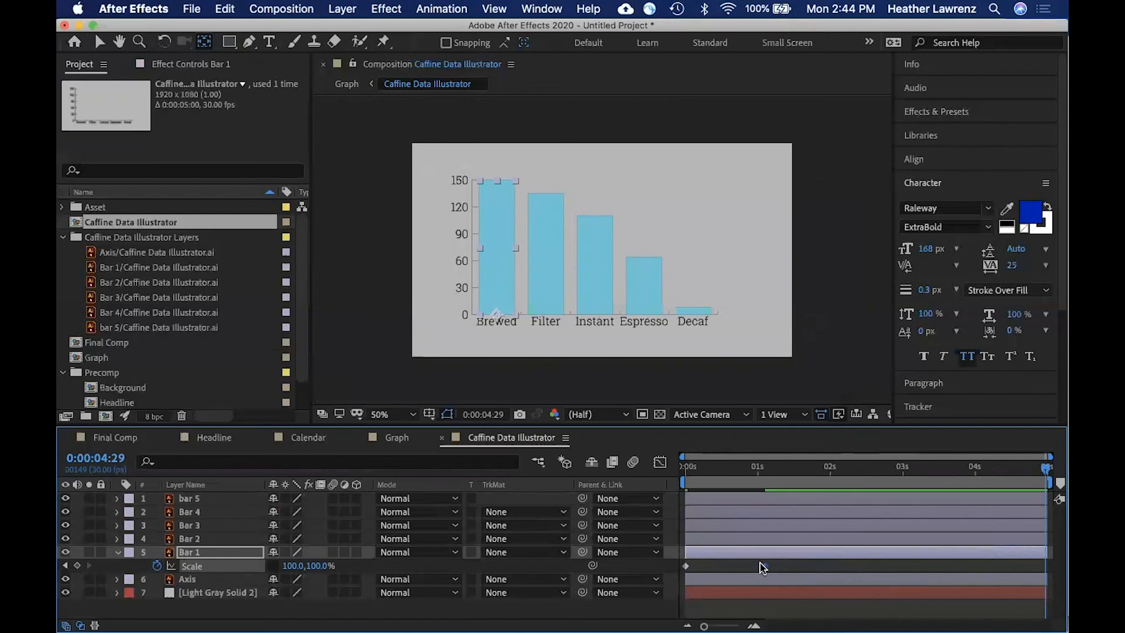
pyautogui.click(742, 538)
pyautogui.press('s')
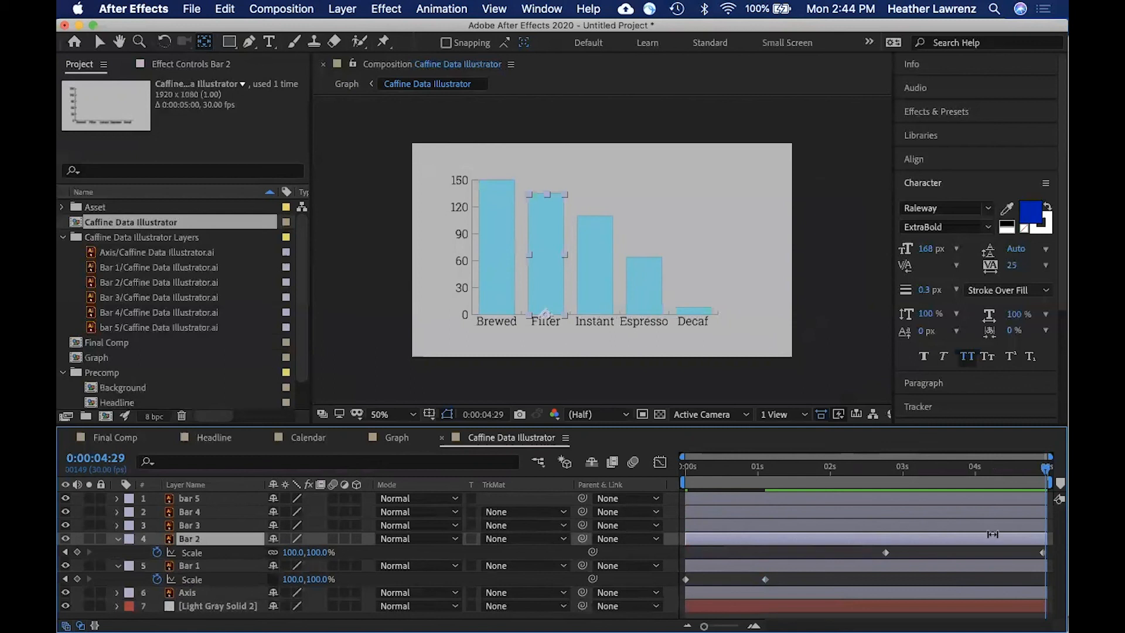
pyautogui.moveTo(885, 555); pyautogui.dragTo(766, 554)
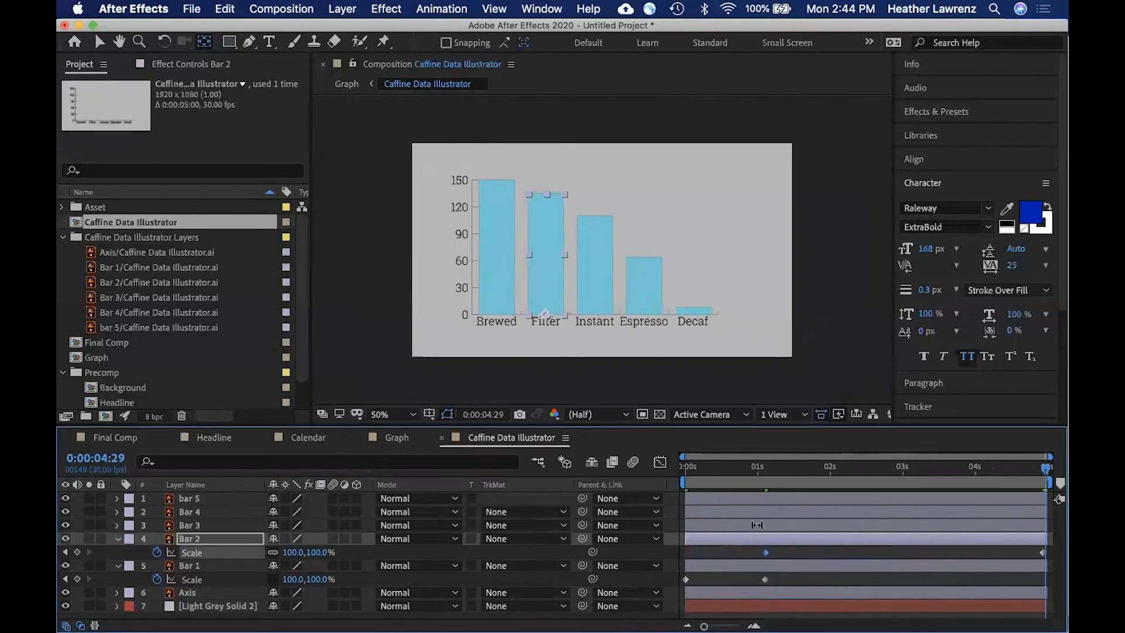
# Step: With Bar 3's Scale keyframes also revealed, move Bar 2's starting Scale keyframe to 0:00:02:02 and preview the animation from the beginning
pyautogui.click(756, 527)
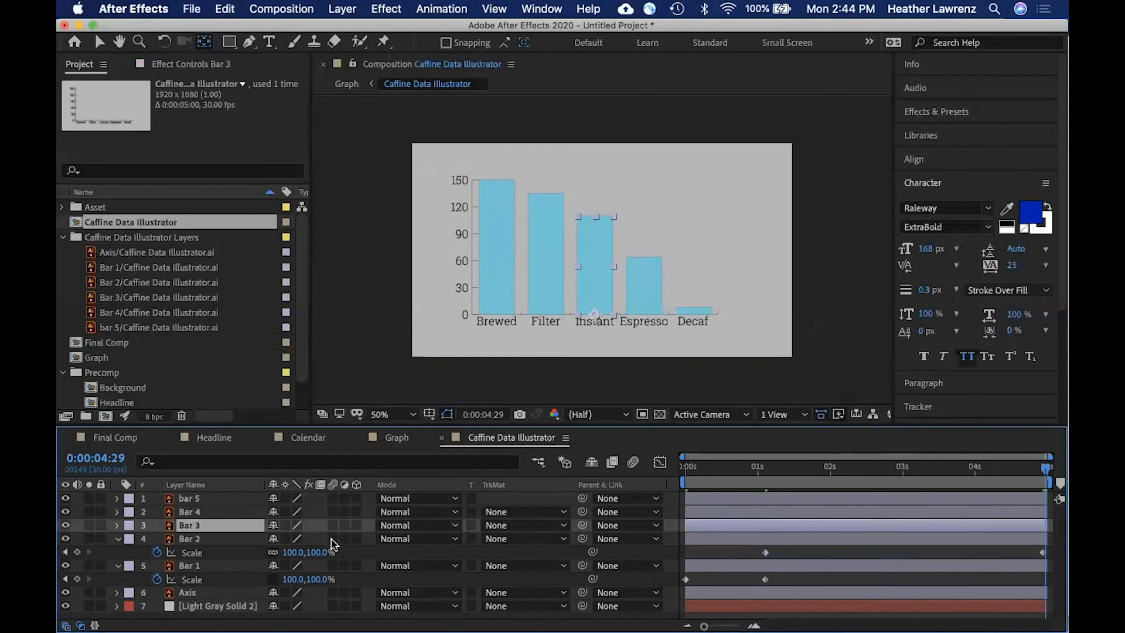
pyautogui.press('s')
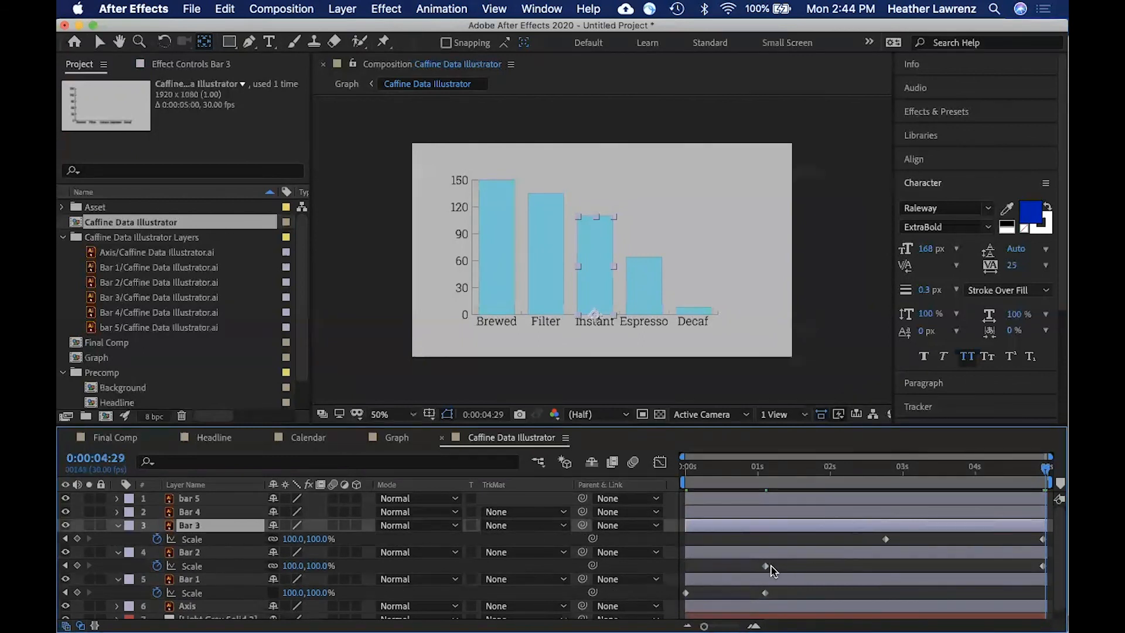
pyautogui.moveTo(766, 567); pyautogui.dragTo(835, 567)
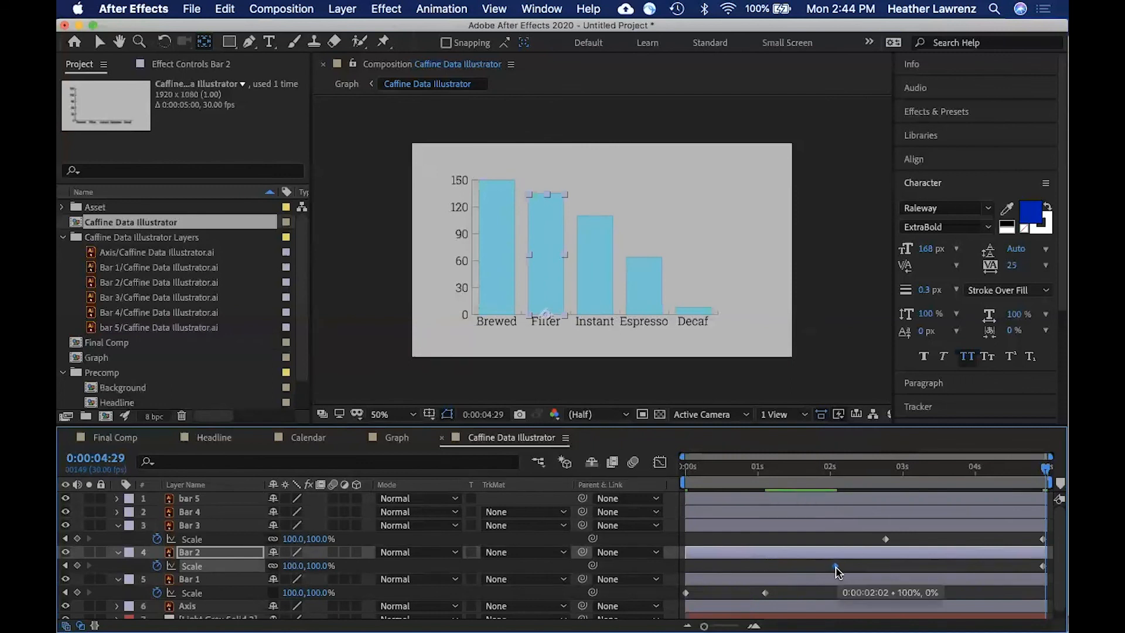
pyautogui.click(684, 465)
pyautogui.press('space')
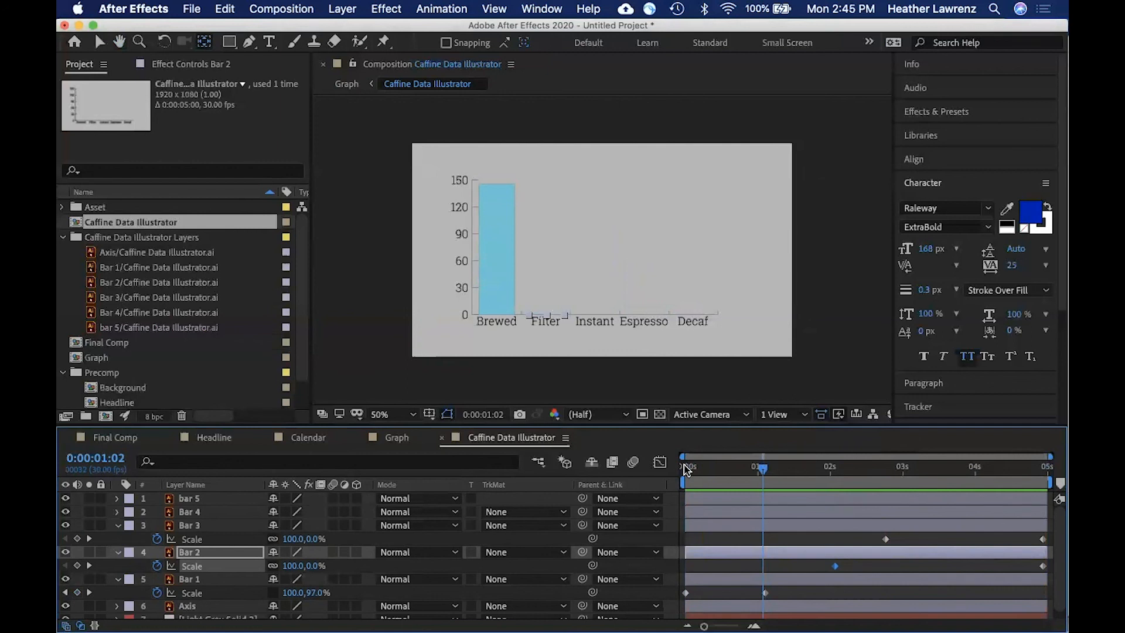
# Step: Enable motion blur for the composition and all five collapsed bar layers, and preview the animation from 0:00:00:00
pyautogui.click(118, 525)
pyautogui.click(118, 539)
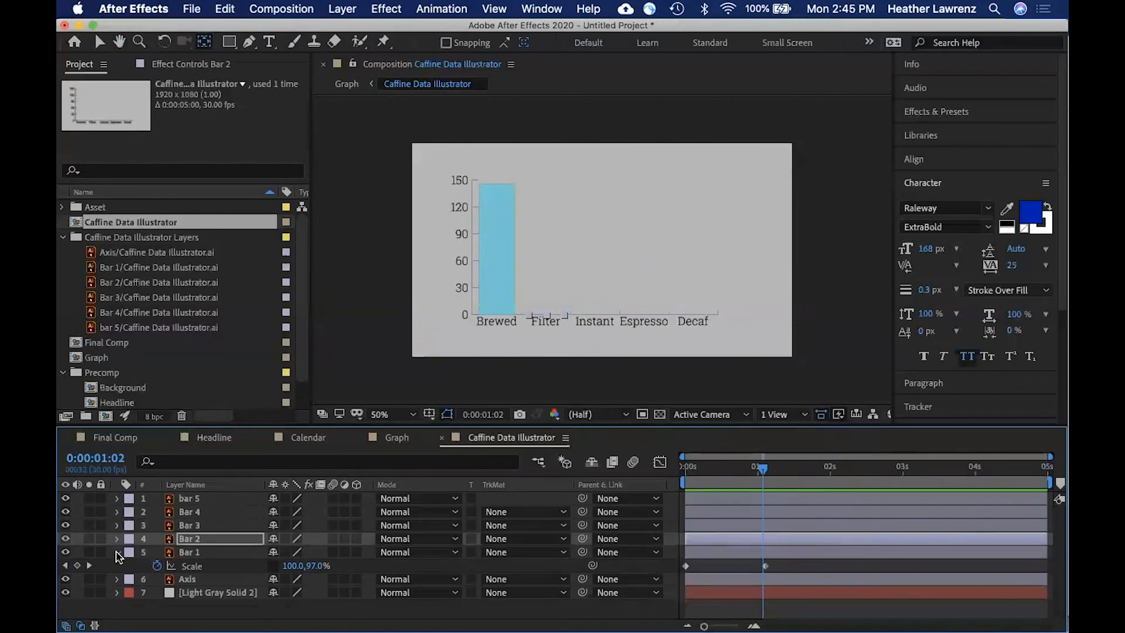
pyautogui.click(118, 552)
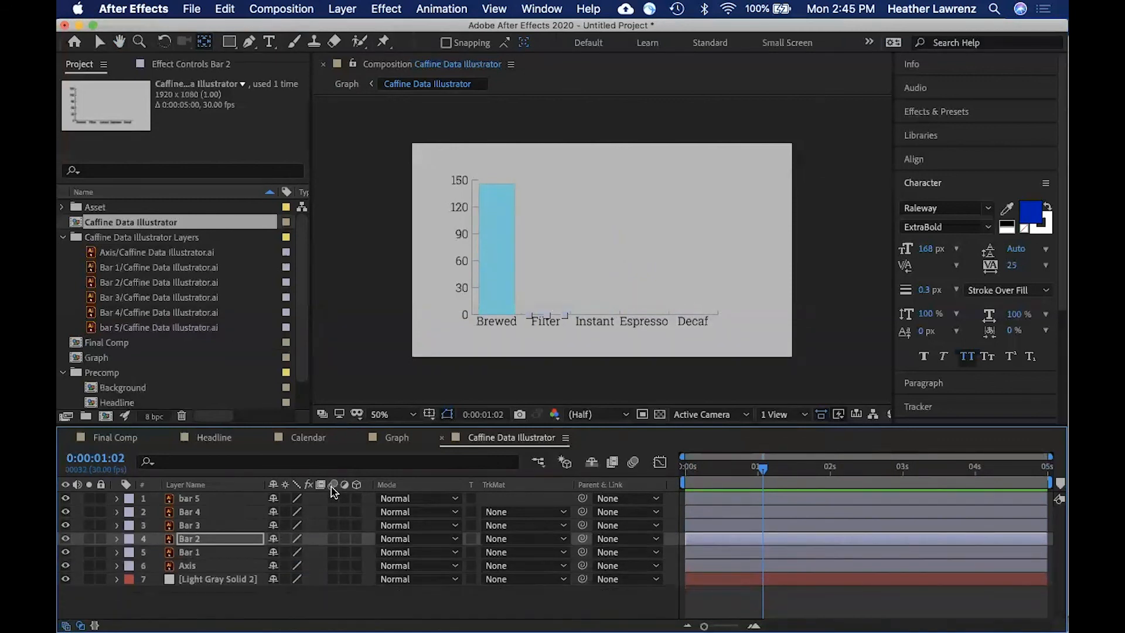
pyautogui.moveTo(333, 498); pyautogui.dragTo(334, 554)
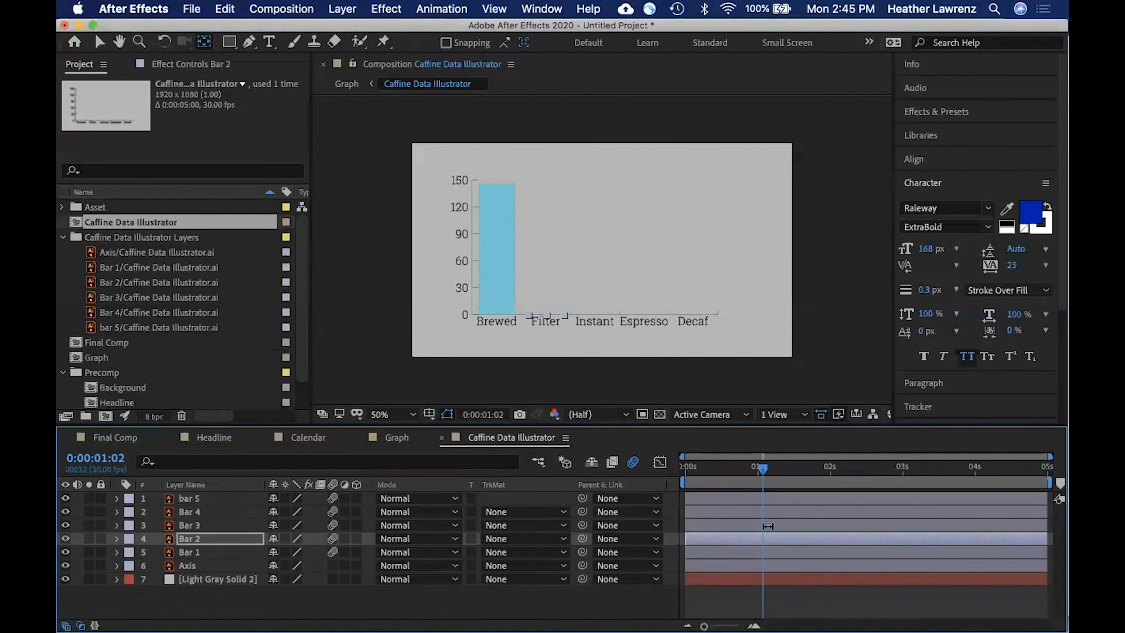
pyautogui.moveTo(762, 469); pyautogui.dragTo(684, 476)
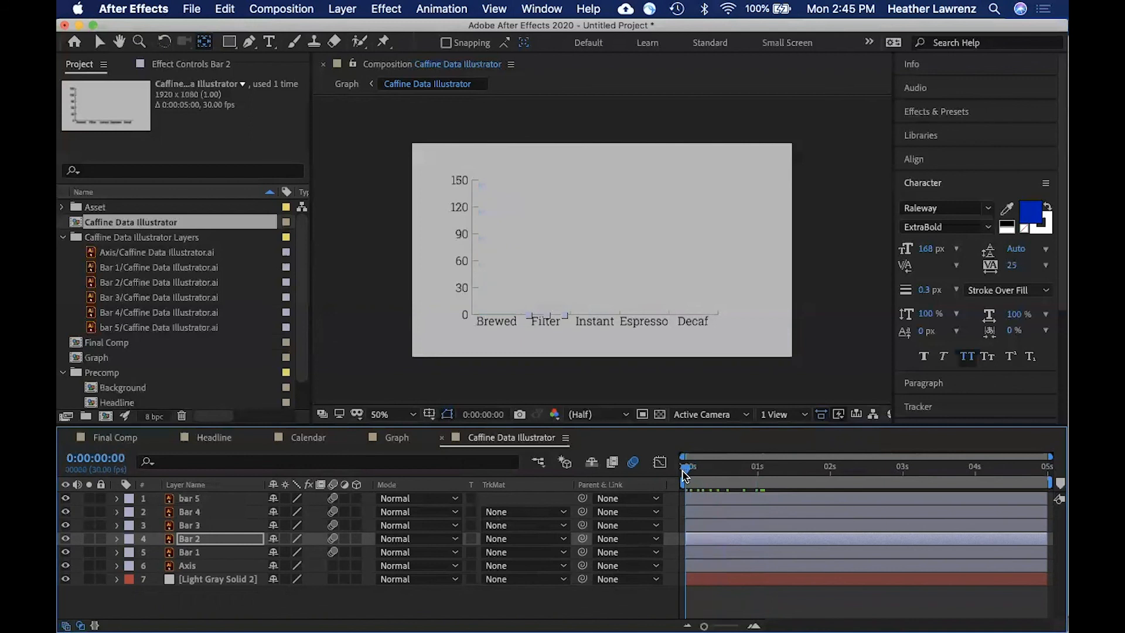
pyautogui.press('space')
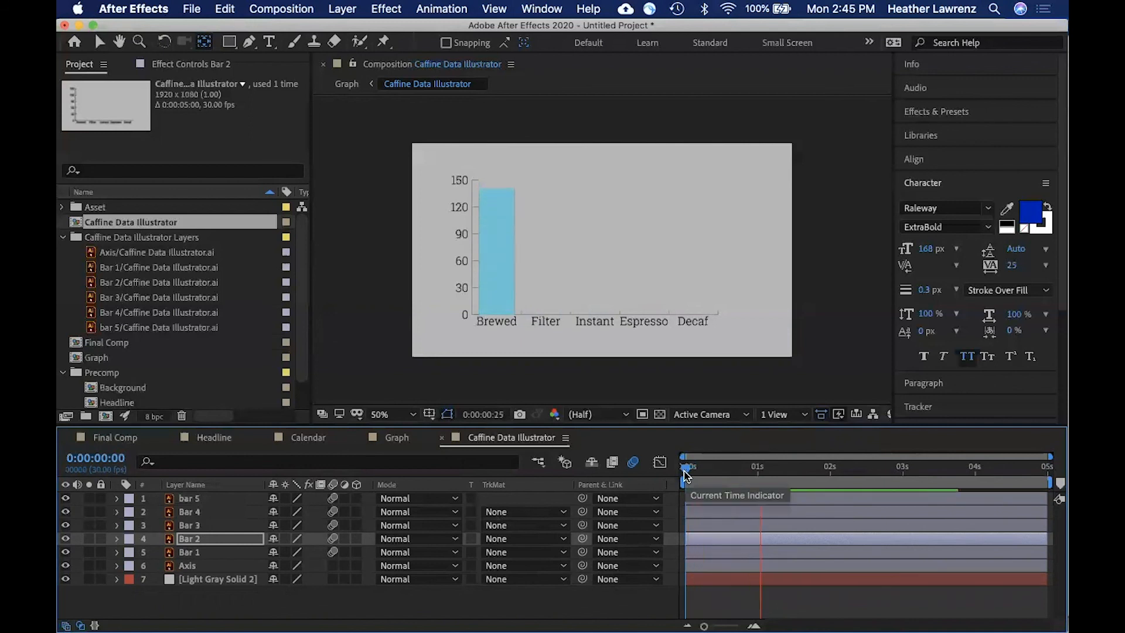